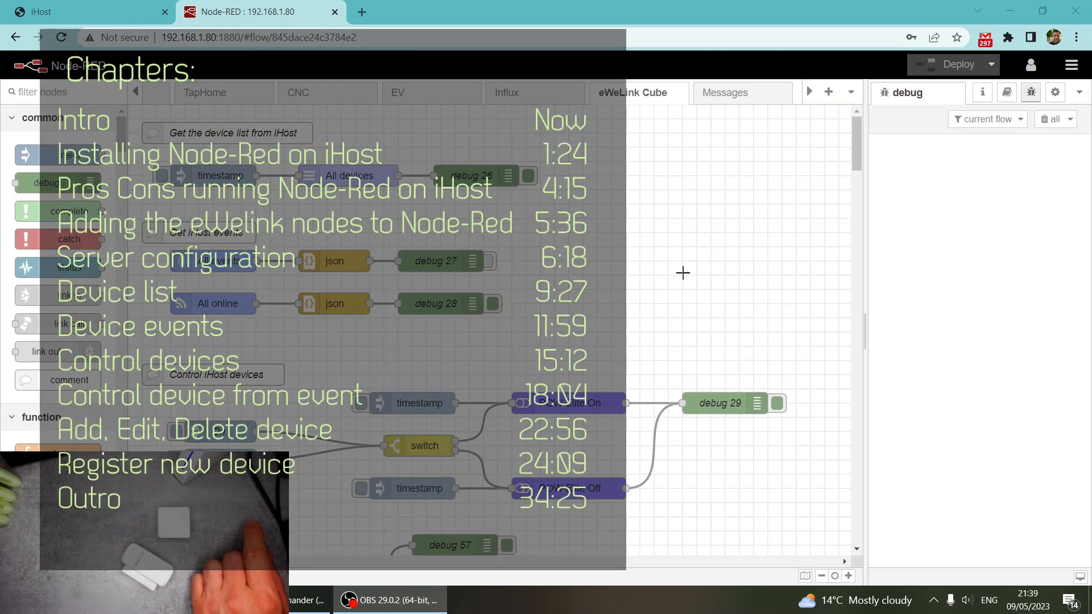
Step: Switch to the iHost dashboard and look over its device, scene, cast and Docker add-on pages
left_click(121, 11)
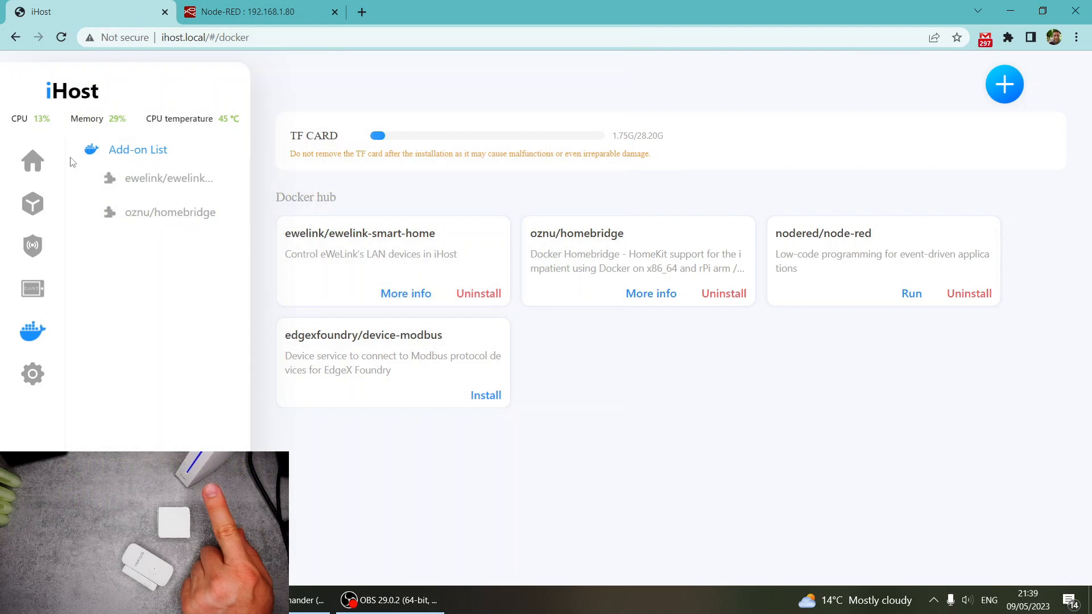
left_click(41, 168)
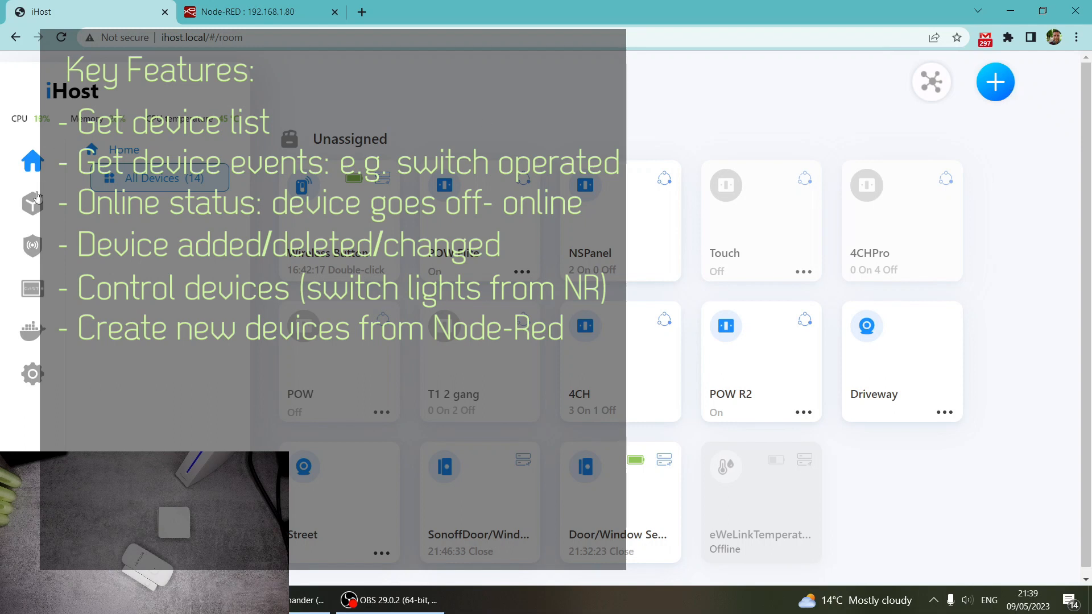
left_click(33, 206)
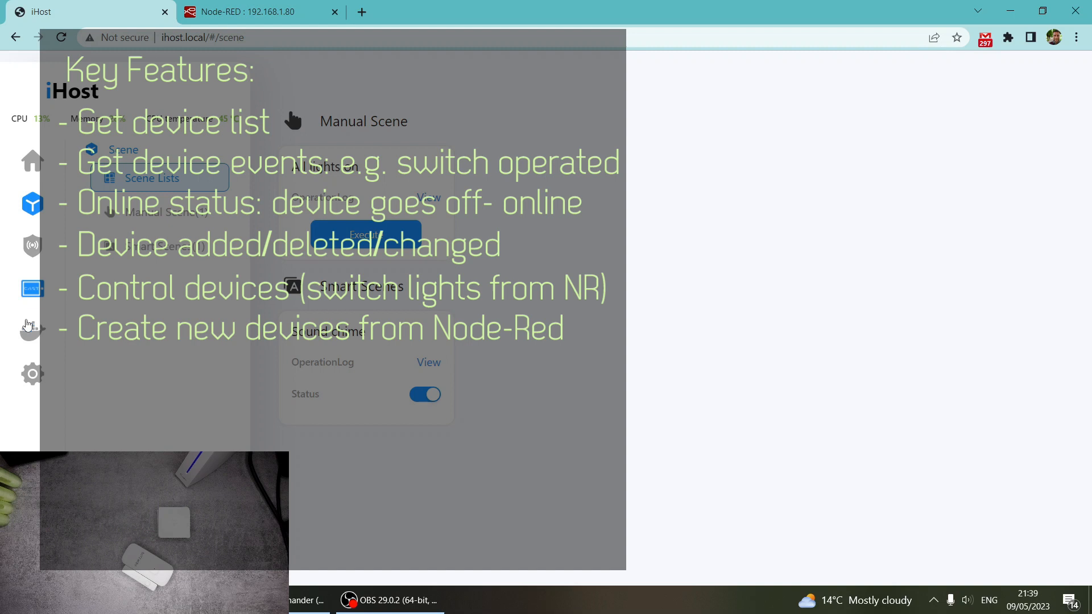
left_click(33, 331)
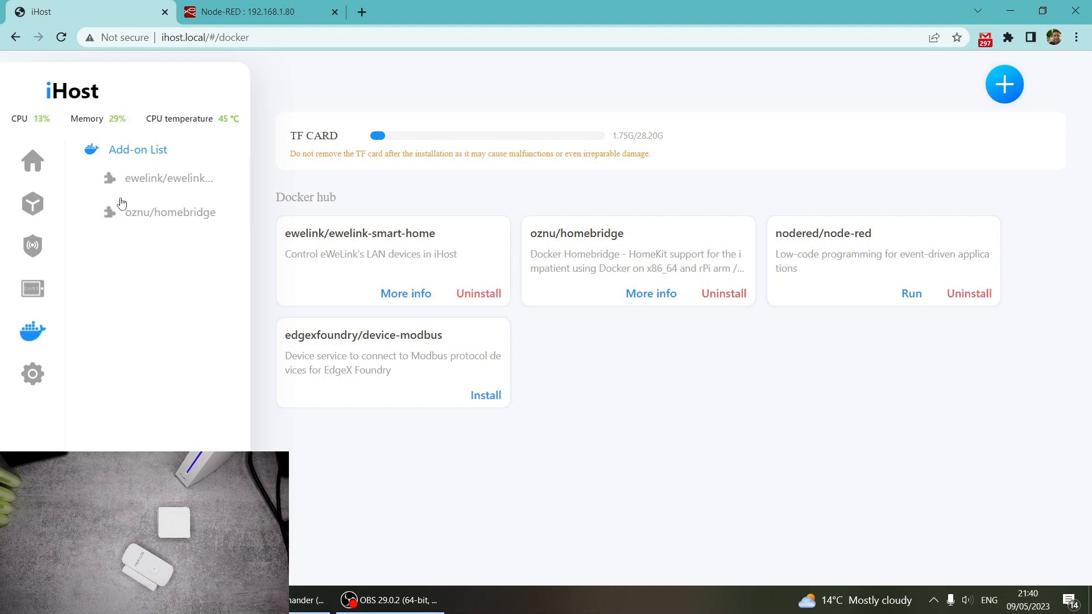
left_click(33, 291)
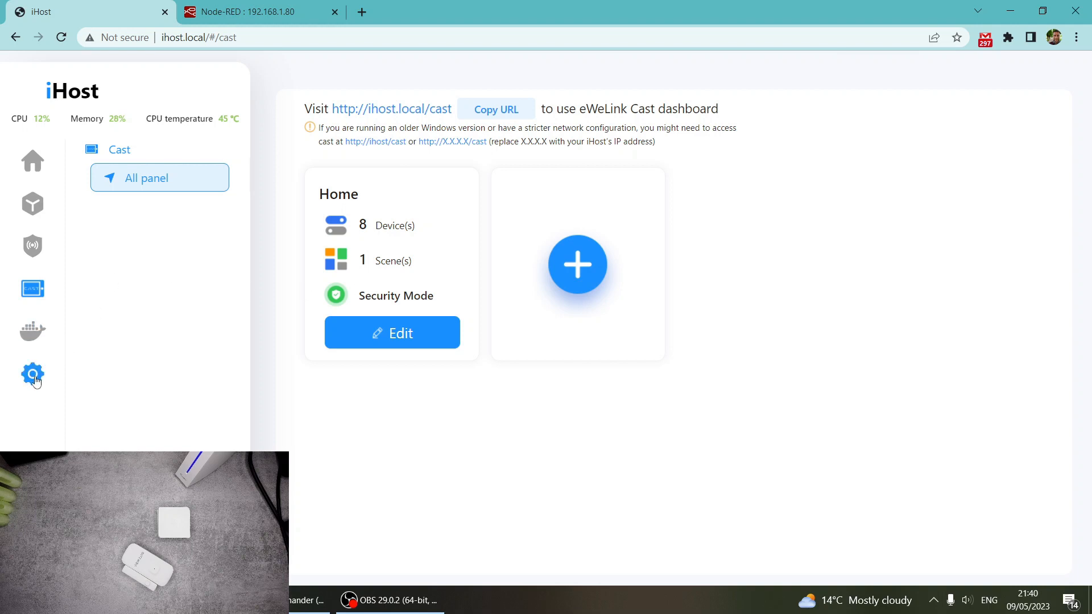
left_click(32, 332)
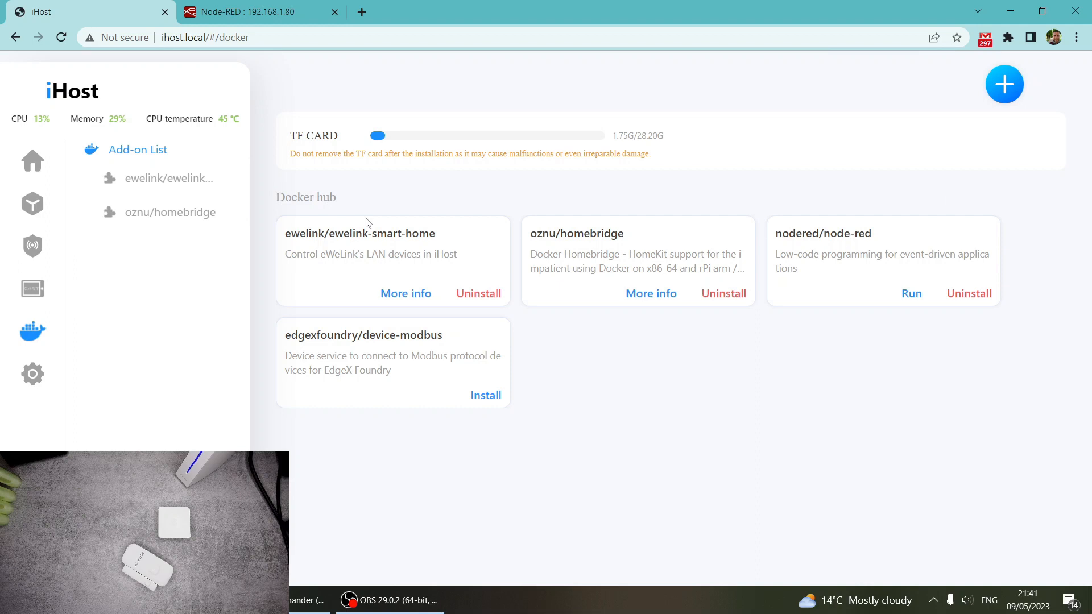
Step: Search the Docker hub add-ons for node-red, select nodered/node-red without adding it, and inspect the installed add-on's run settings without running it
left_click(1012, 84)
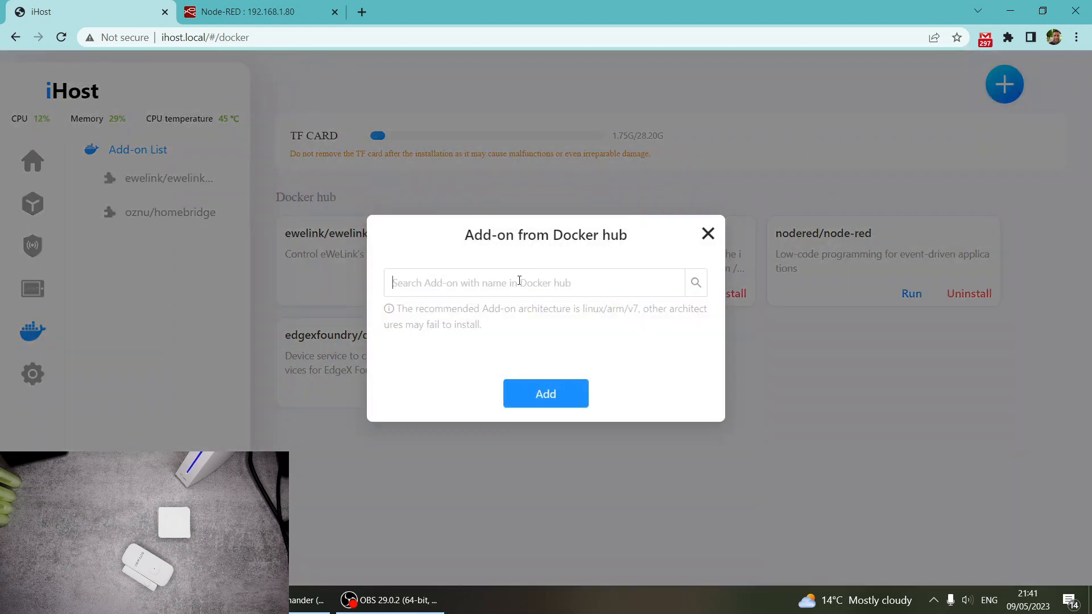
type("node-red")
left_click(696, 282)
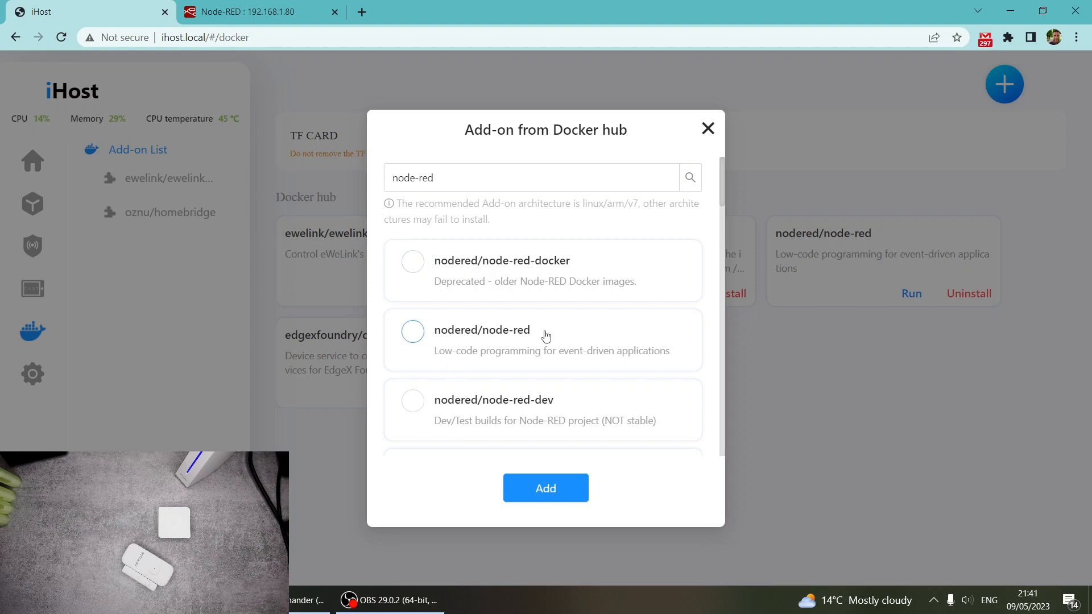
left_click(416, 333)
left_click(708, 130)
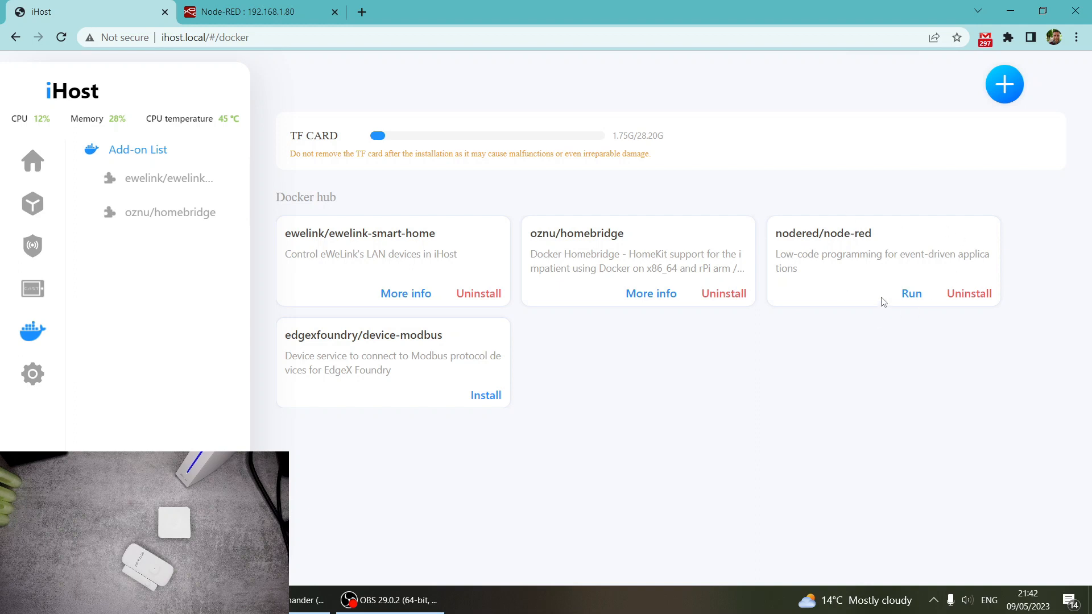
left_click(913, 302)
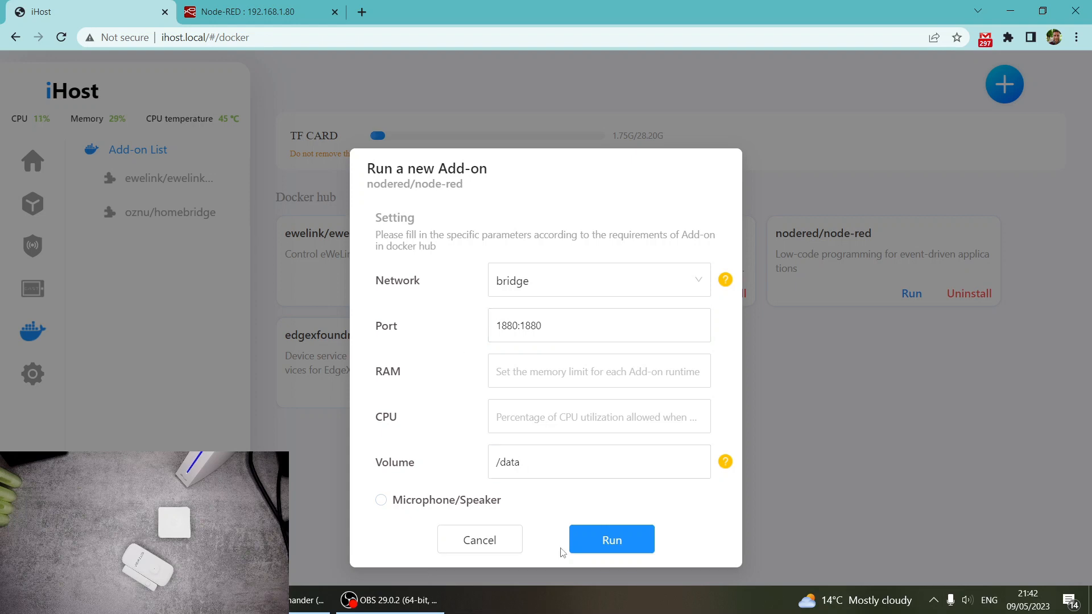
left_click(493, 541)
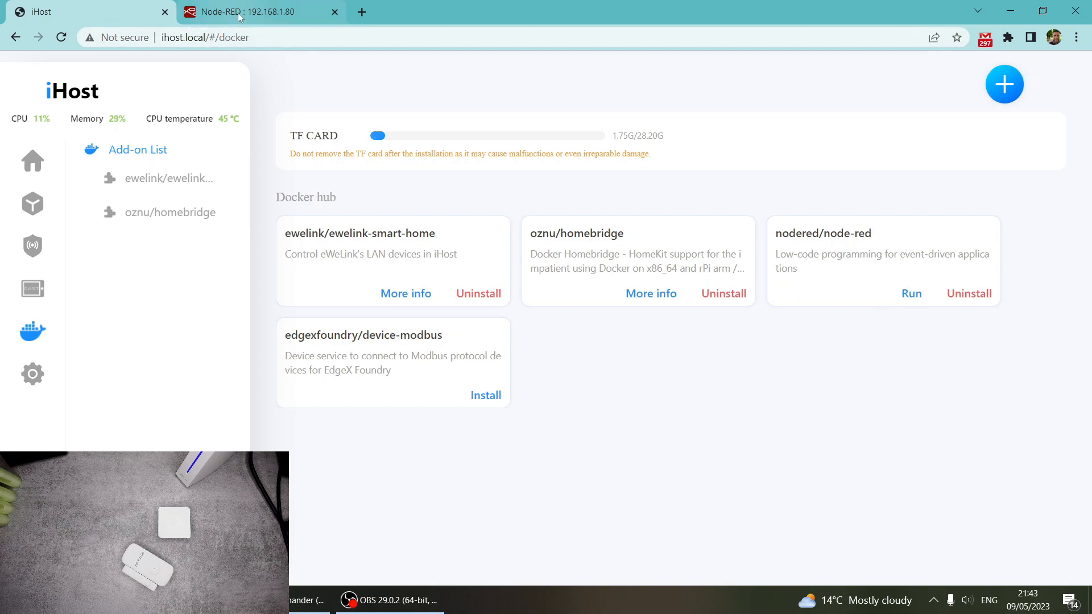
left_click(230, 44)
key("ctrl+c")
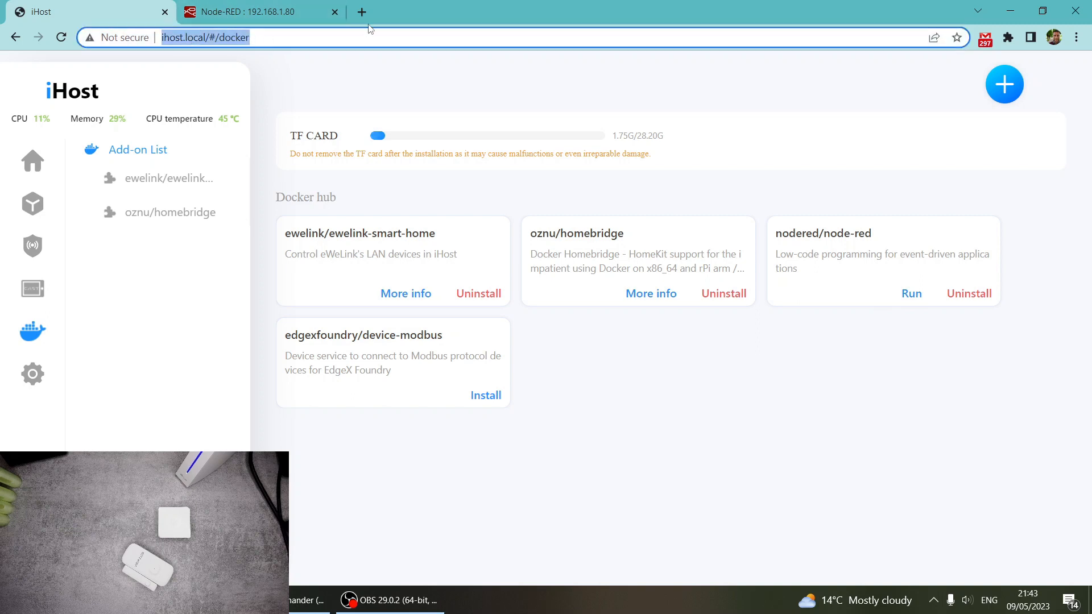
left_click(362, 12)
key("ctrl+v")
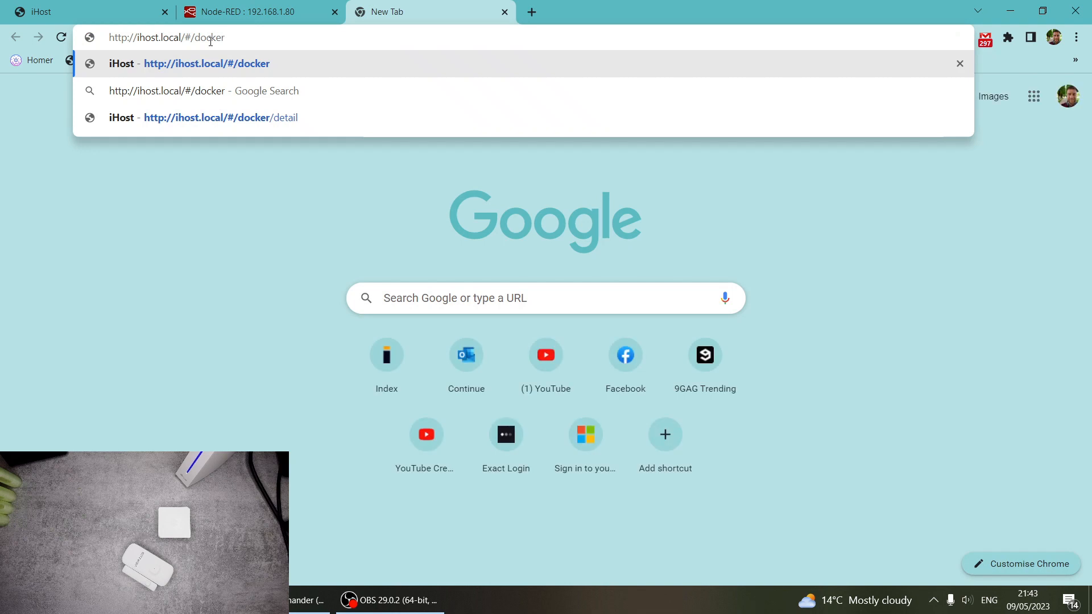
left_click_drag(185, 38, 245, 39)
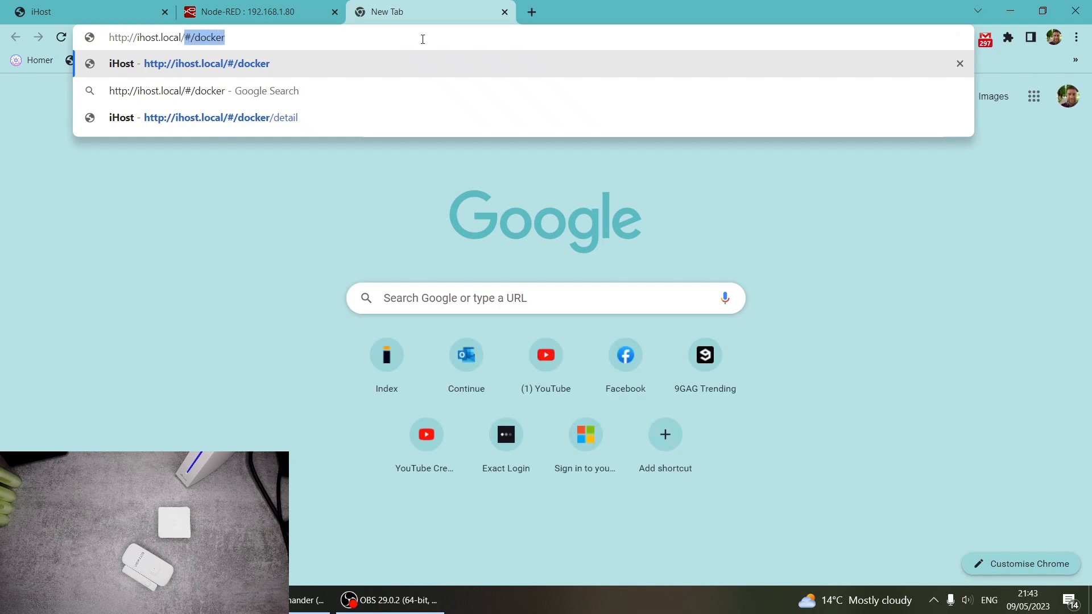
key("BackSpace")
key("BackSpace")
type(":")
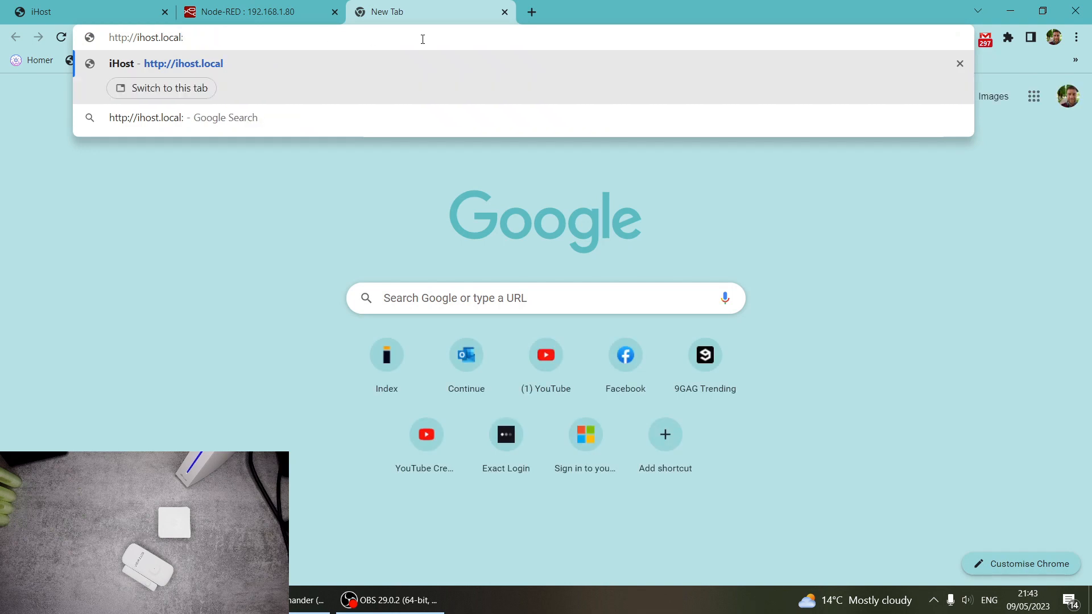
type("1880")
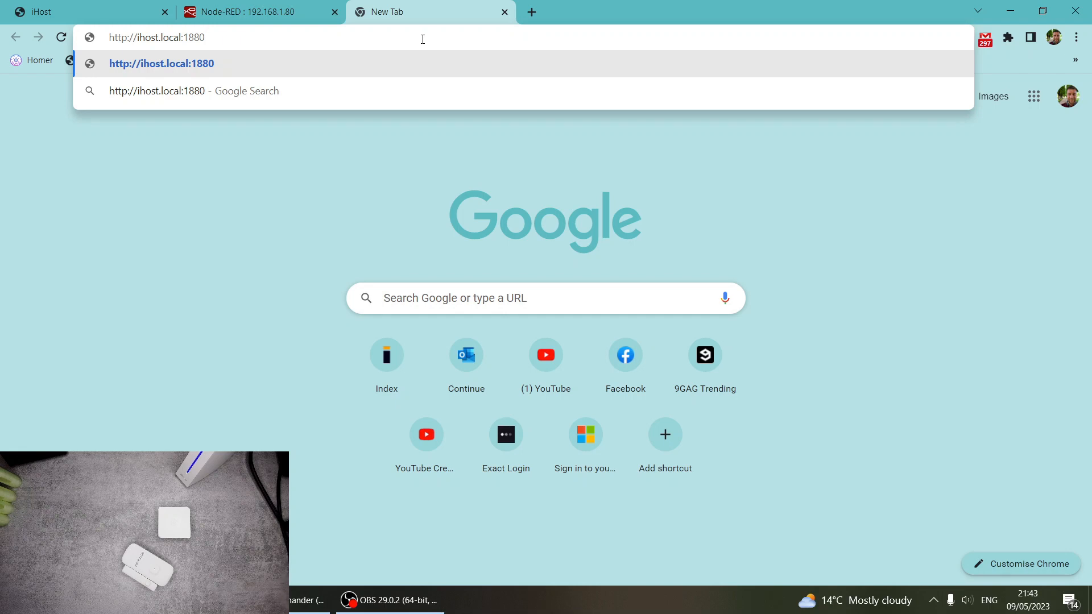
left_click(86, 12)
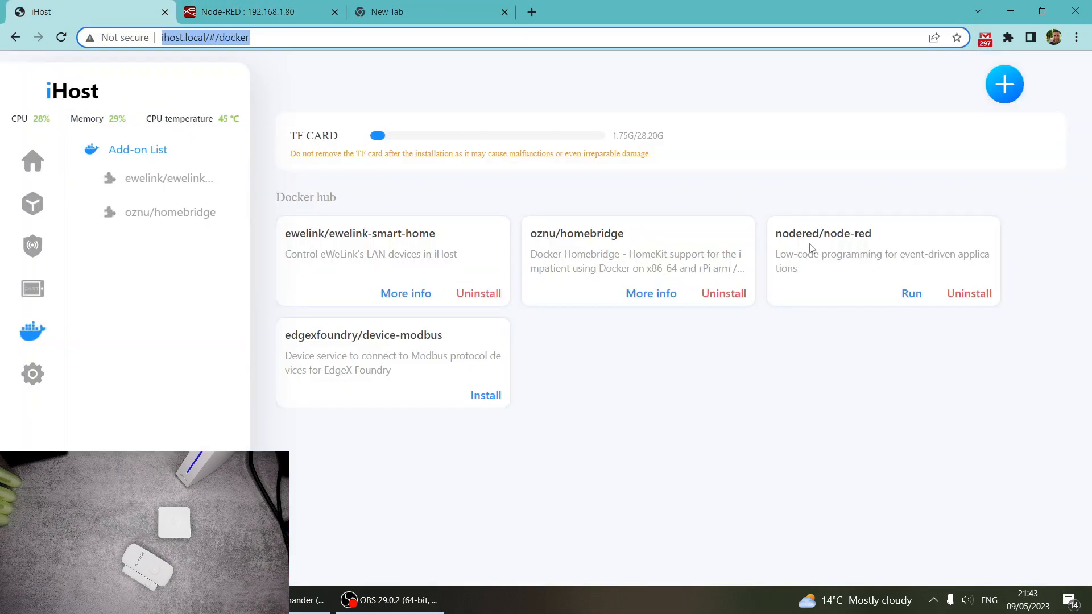
left_click(401, 12)
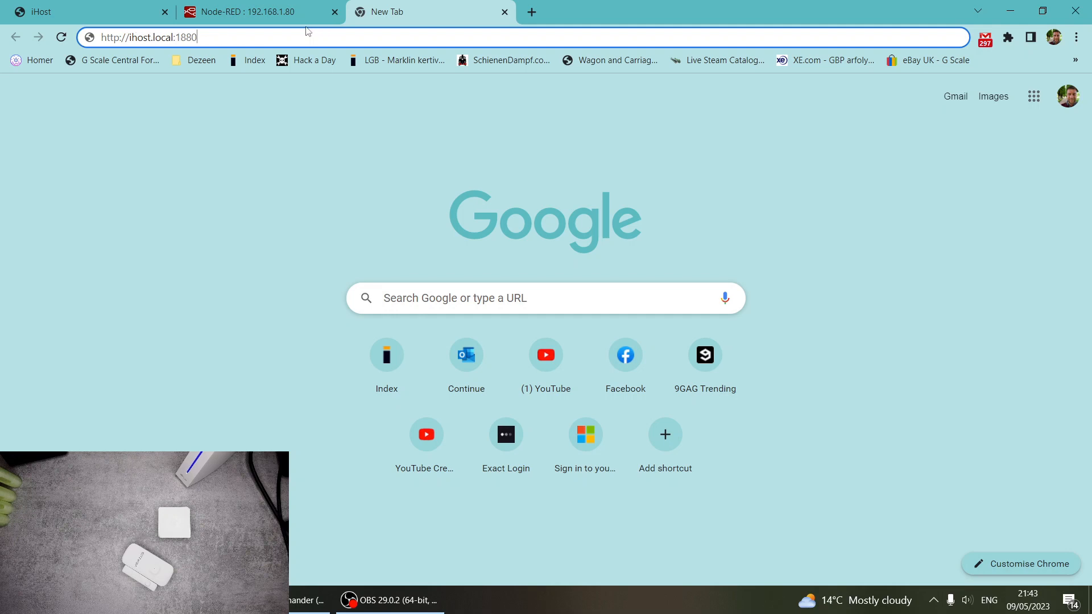
left_click(85, 11)
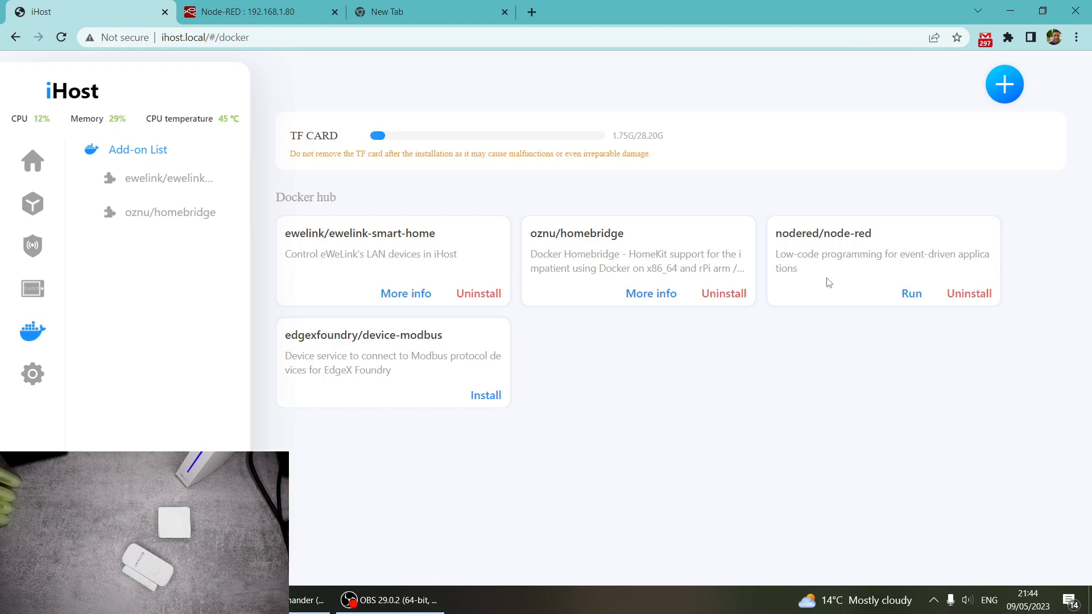
left_click(256, 12)
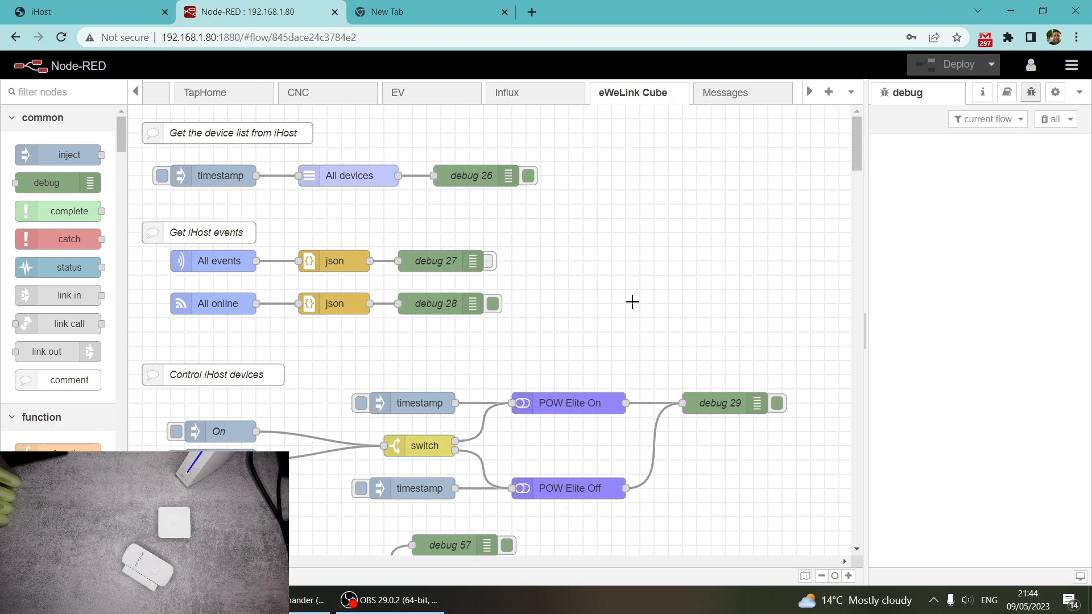
left_click(124, 7)
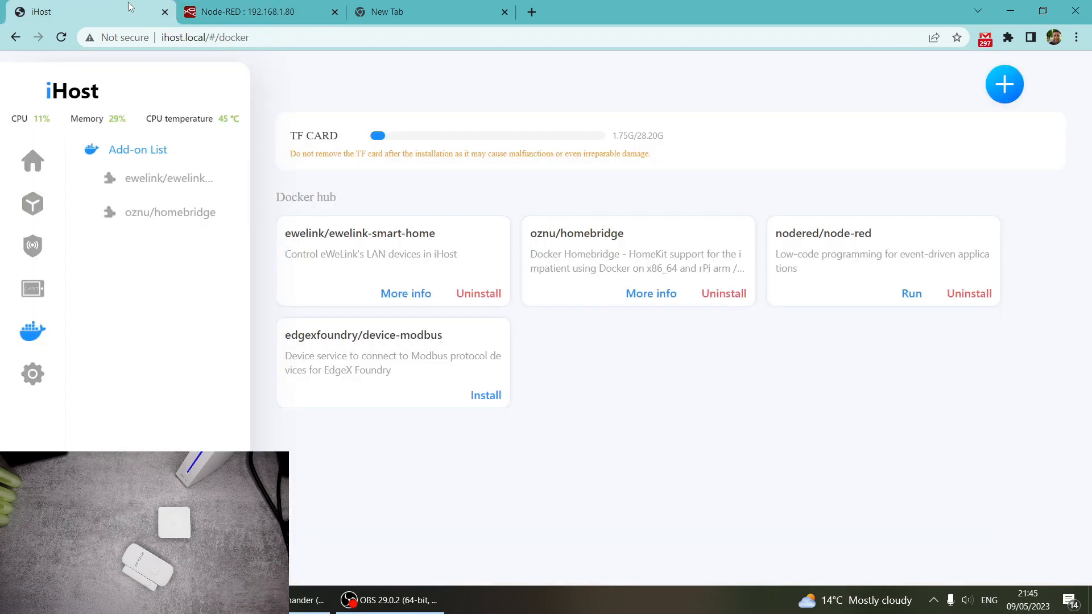
Step: Switch to Node-RED, filter the installed palette modules by "ewe" to check for the eWeLink package, and leave the palette settings
left_click(231, 6)
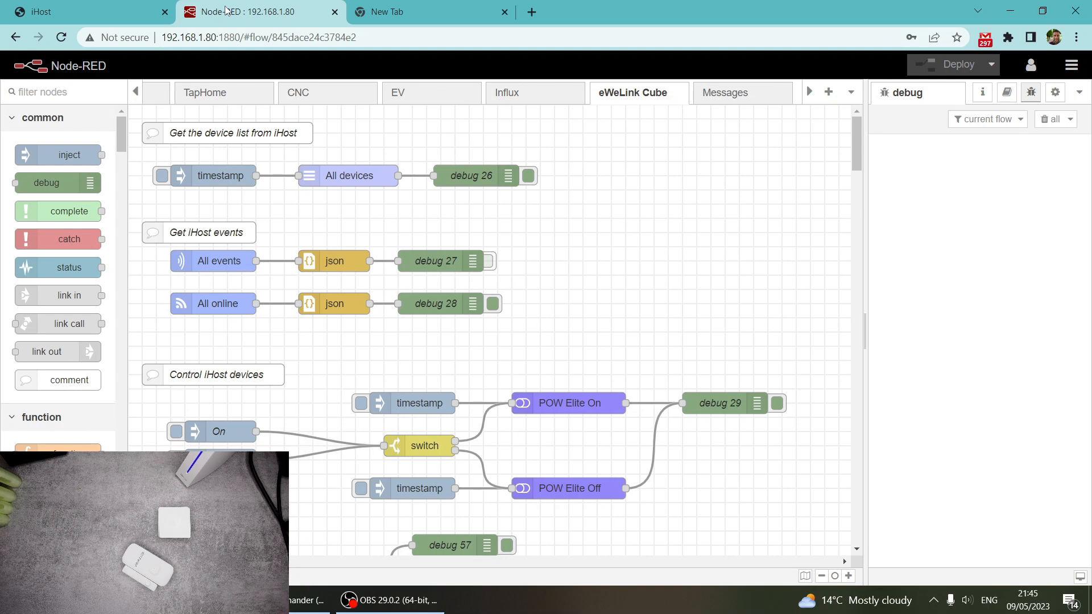
left_click(1083, 63)
left_click(940, 329)
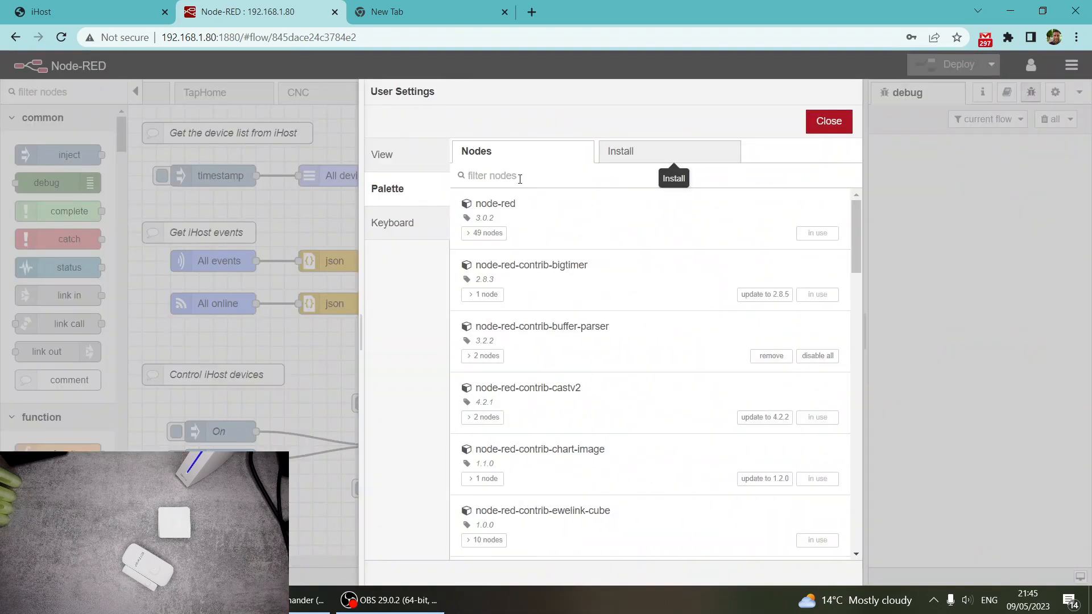
type("ewe")
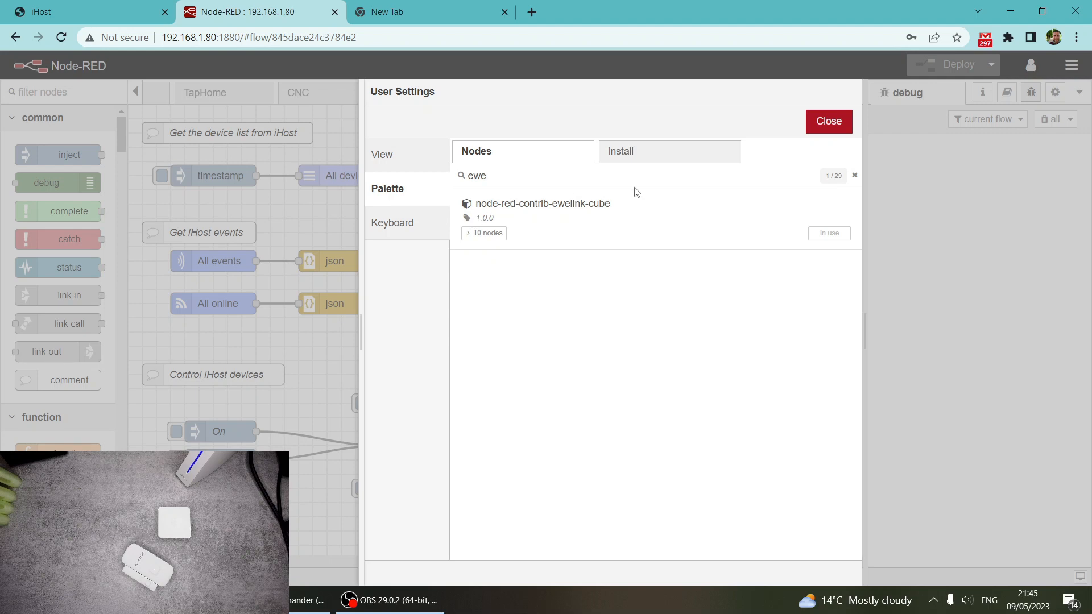
left_click(829, 121)
Step: Examine the eWeLink Cube nodes available in the node palette
scroll(34, 313, "down", 15)
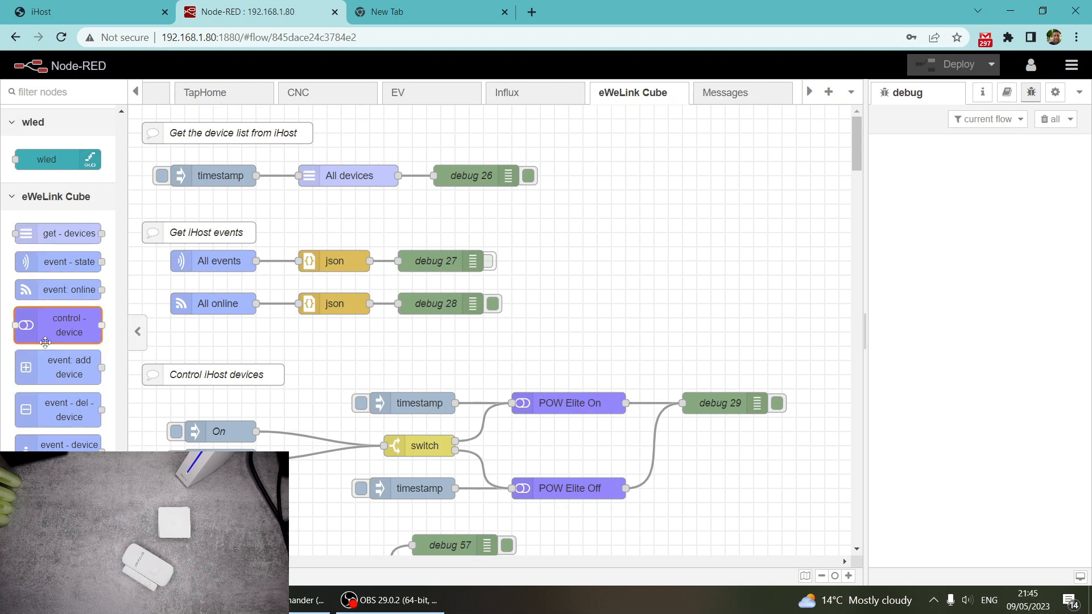
mouse_move(47, 363)
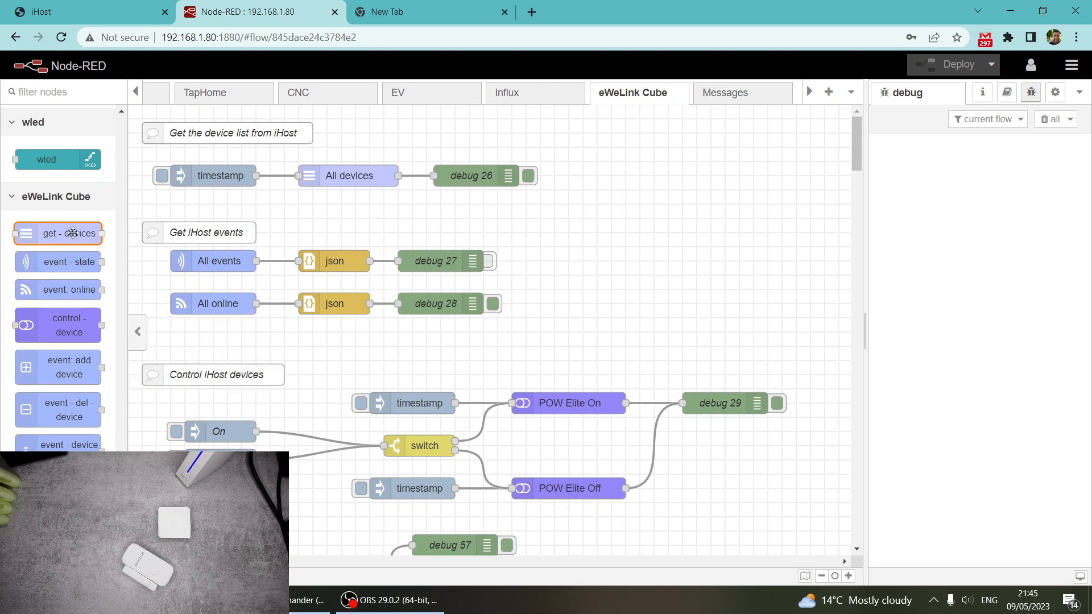
mouse_move(73, 231)
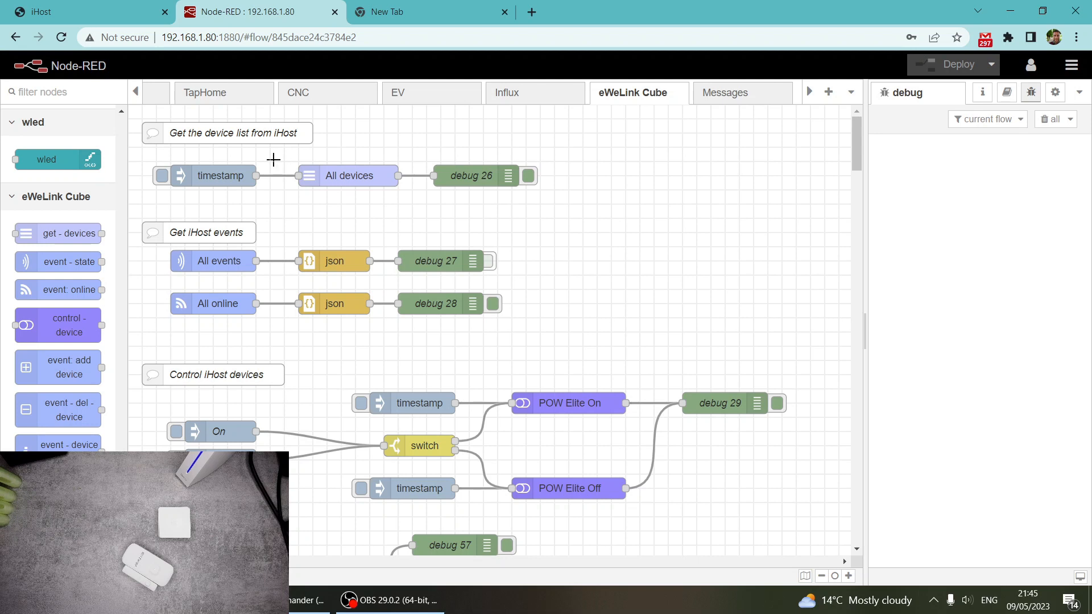
Step: Inspect the All devices node's server choices and the iHost api-server configuration with its IP address
double_click(332, 174)
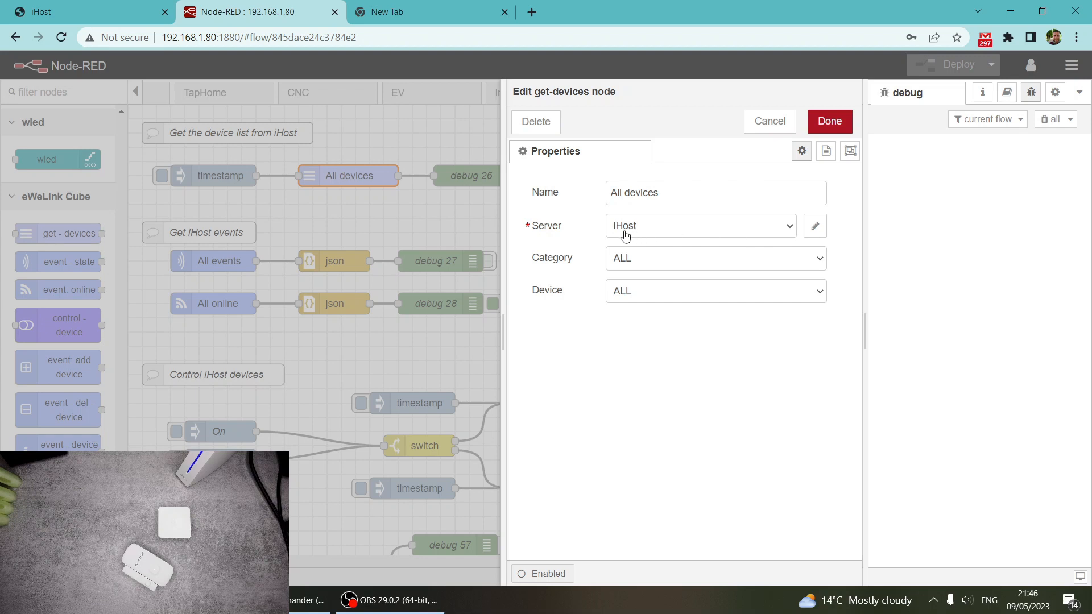
left_click(814, 226)
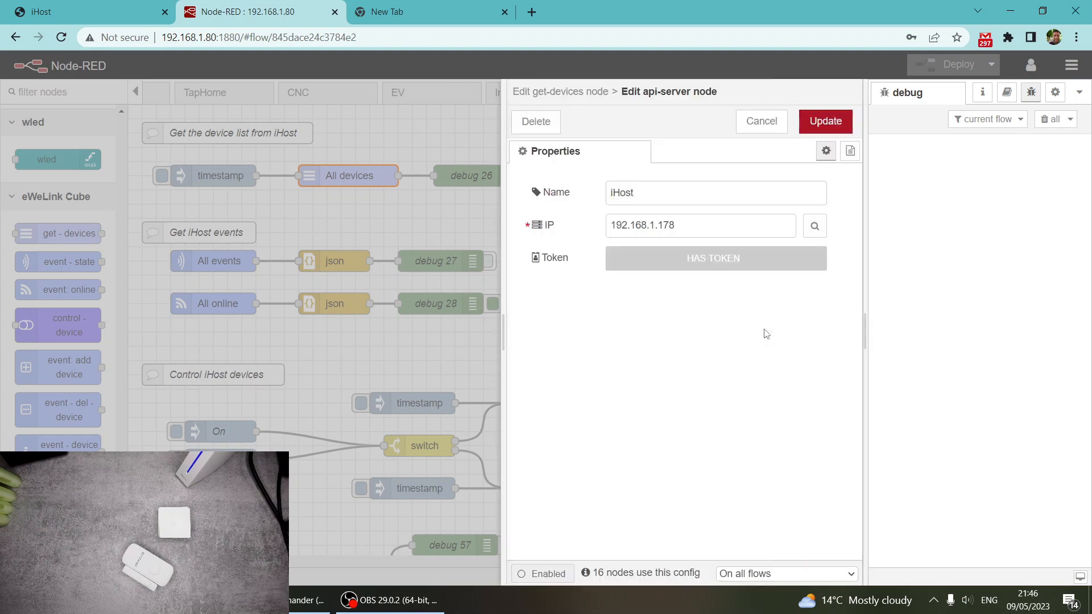
left_click(748, 126)
left_click(708, 233)
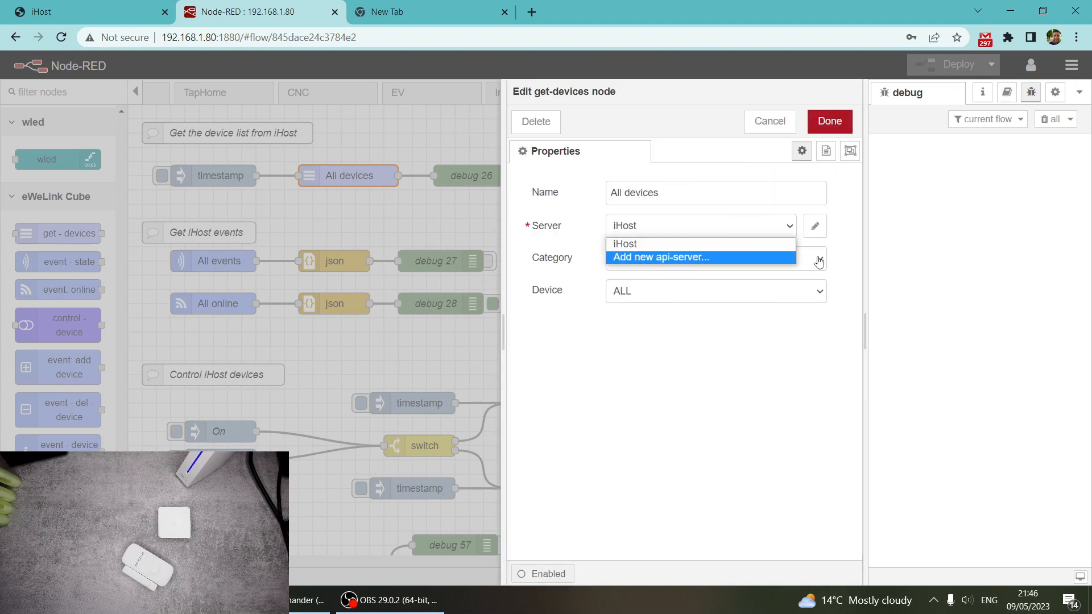
left_click(815, 226)
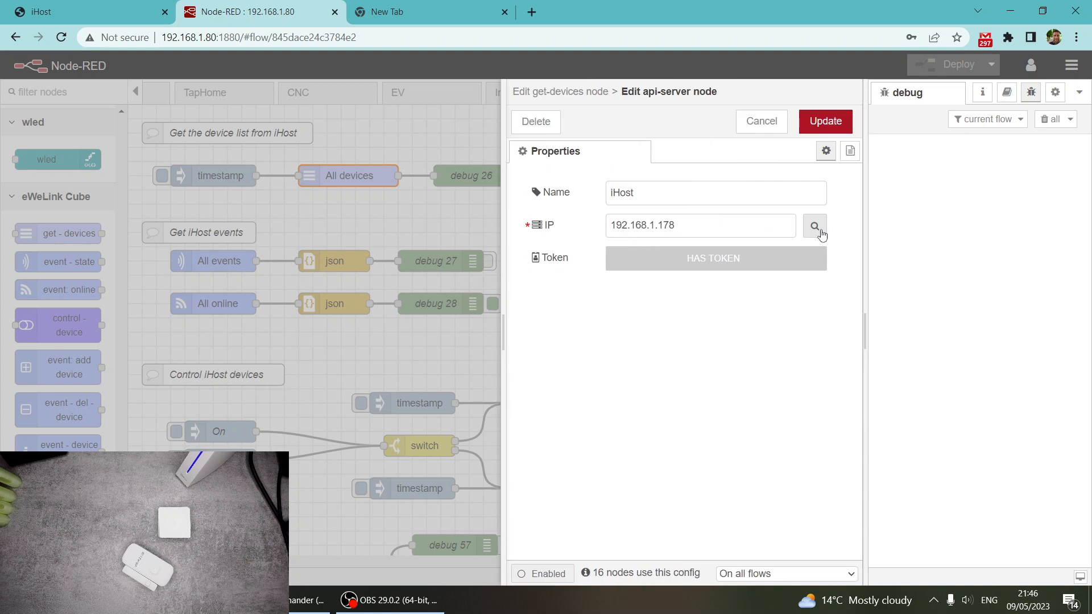
left_click_drag(700, 226, 584, 229)
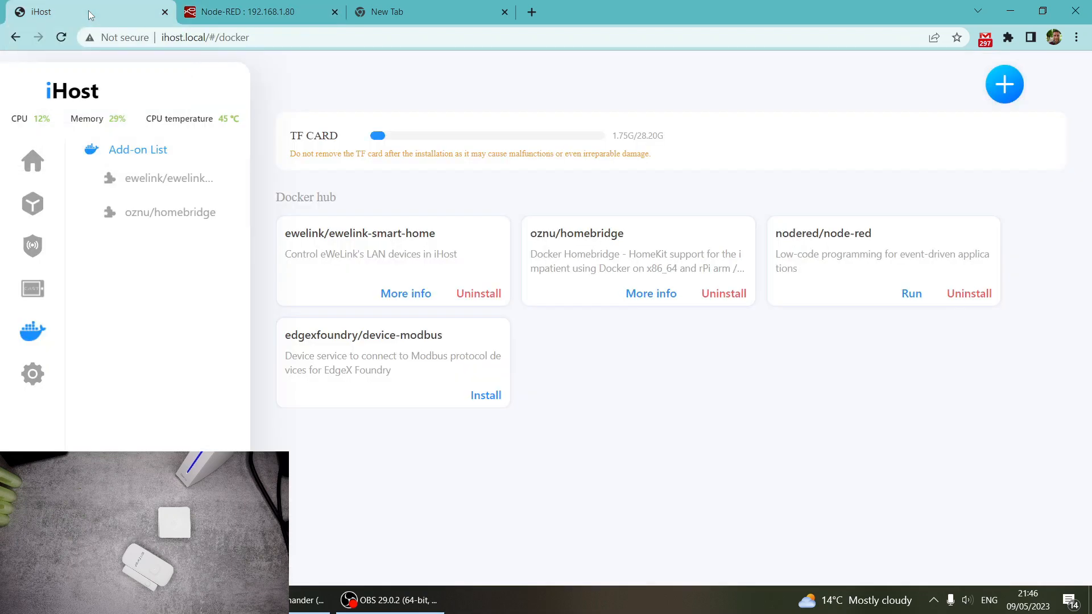
Step: Look up the iHost's IP address in its device settings and highlight its local hostname in the page address
left_click(32, 373)
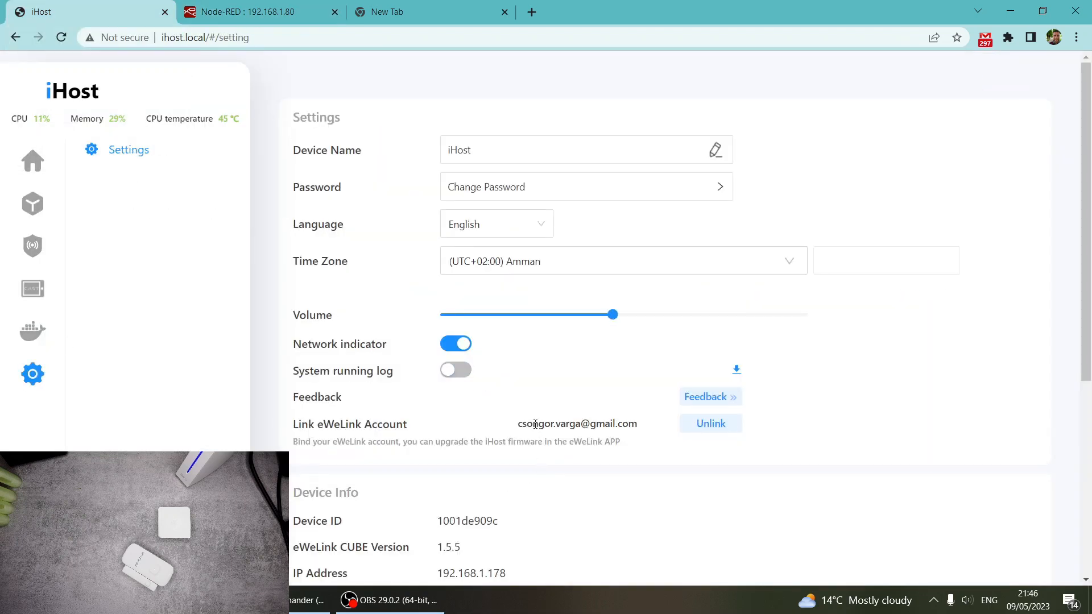
scroll(535, 424, "down", 5)
left_click_drag(439, 249, 549, 255)
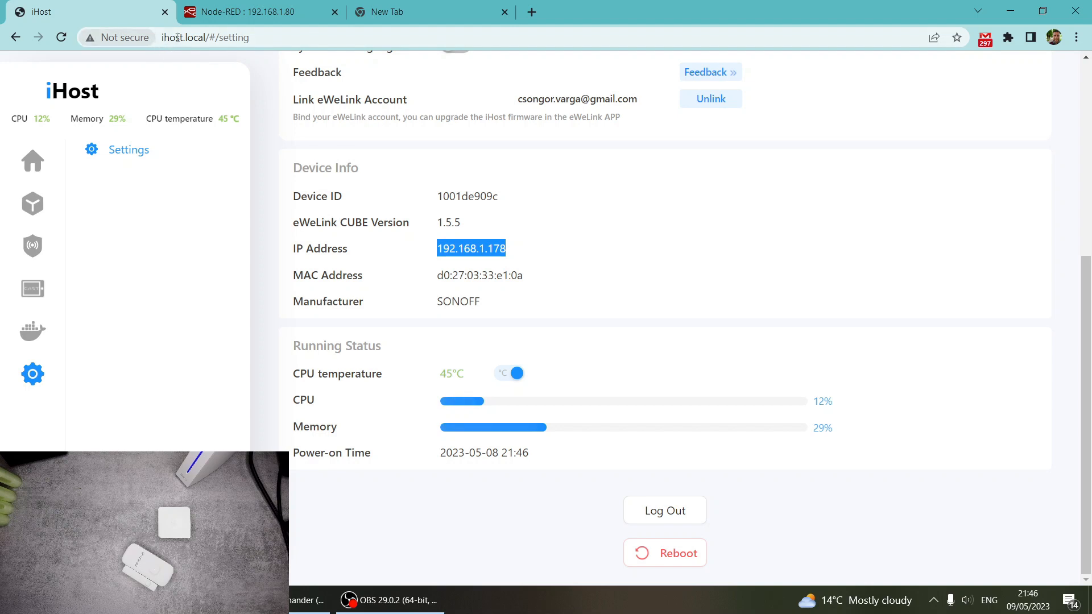
left_click_drag(205, 37, 158, 37)
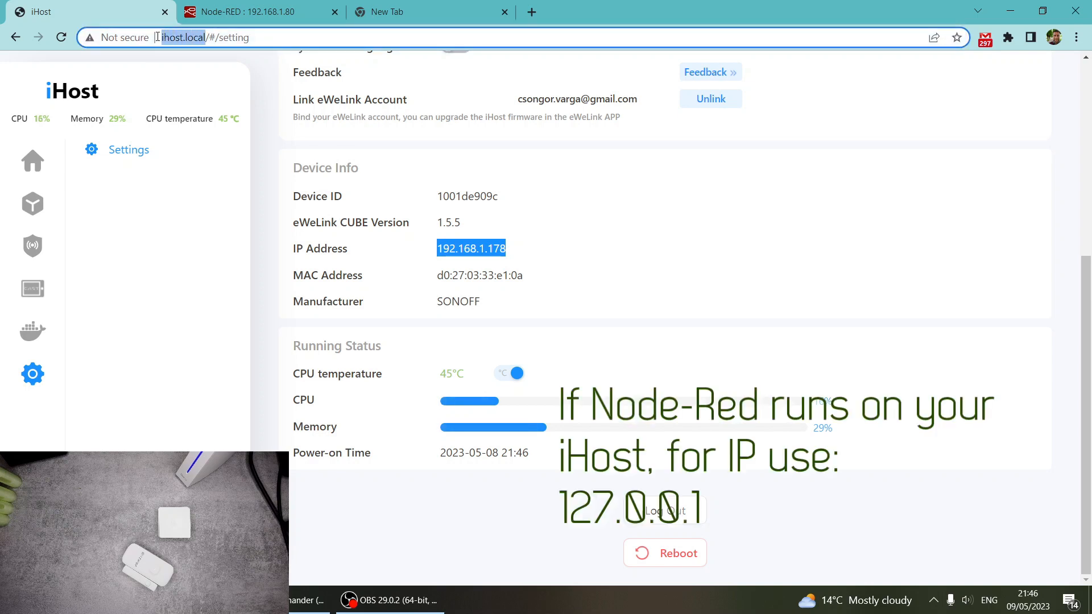
Step: Compare the IP address in Node-RED's api-server configuration with the IP address in the iHost device info
left_click(250, 11)
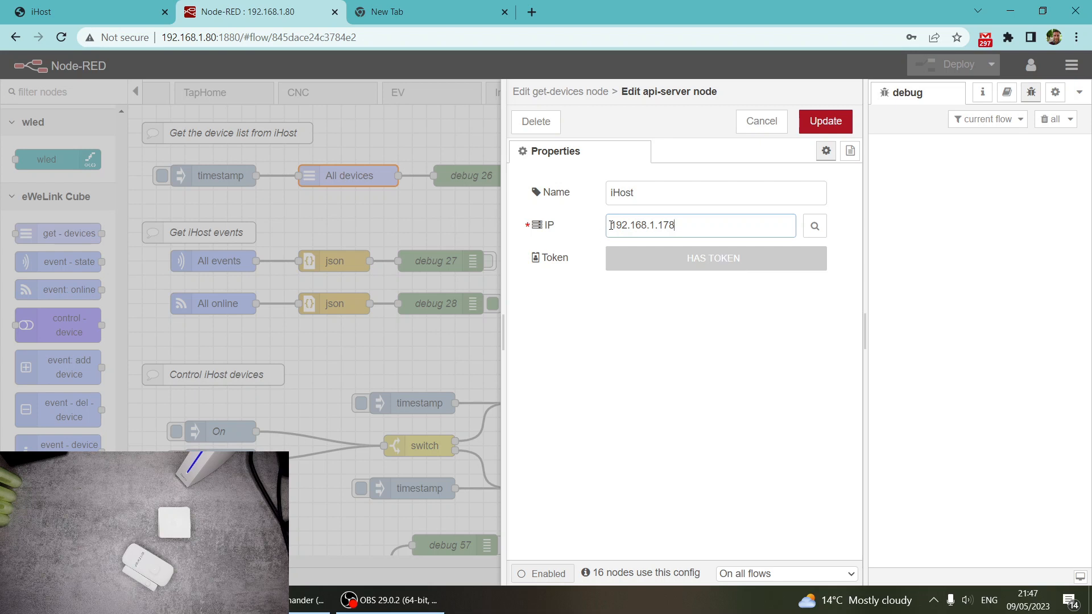
left_click_drag(611, 225, 748, 232)
key("ctrl+Page_Up")
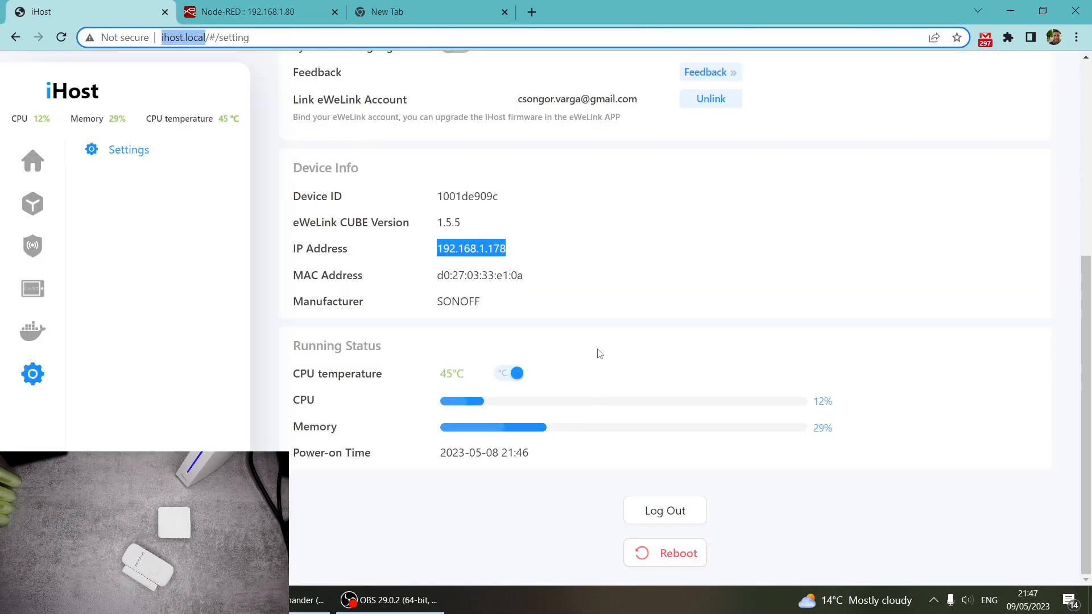
left_click(512, 254)
left_click_drag(512, 254, 435, 256)
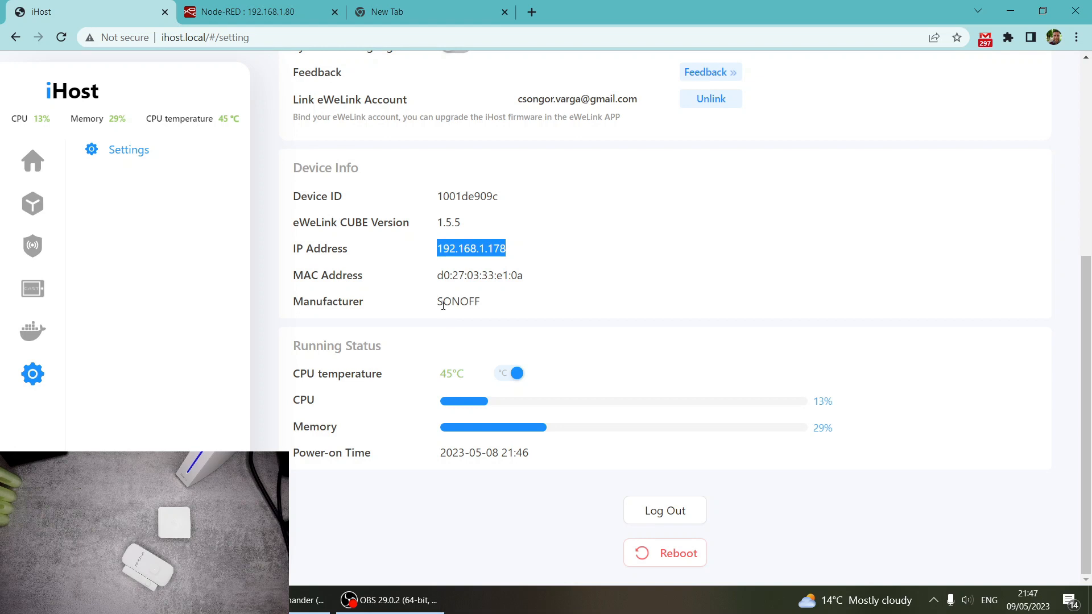
Step: Look through the iHost settings page and check back against the api-server configuration in Node-RED
scroll(607, 259, "up", 3)
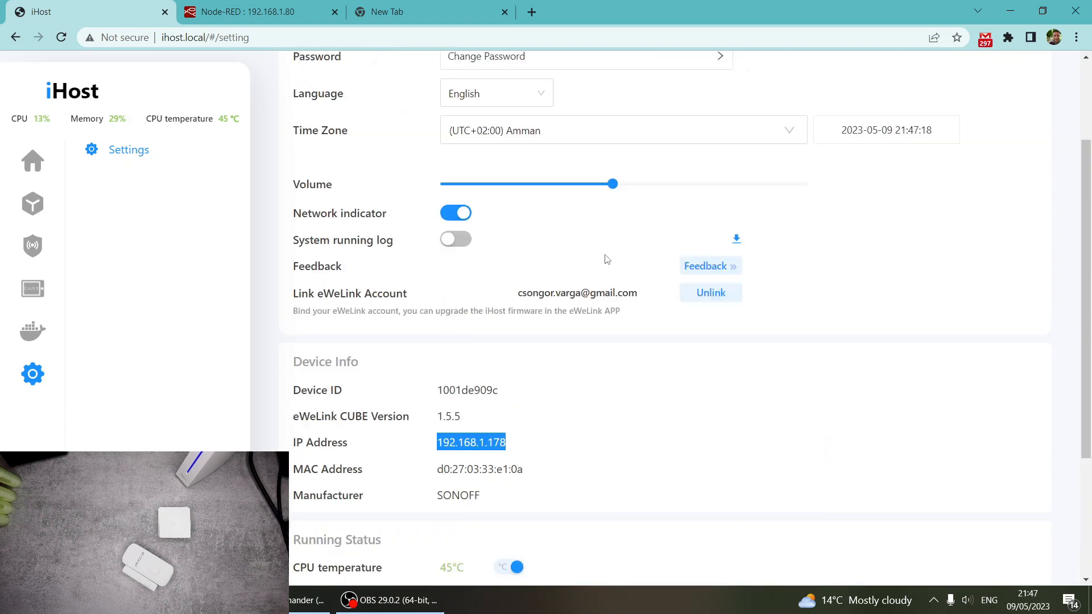
scroll(607, 260, "up", 2)
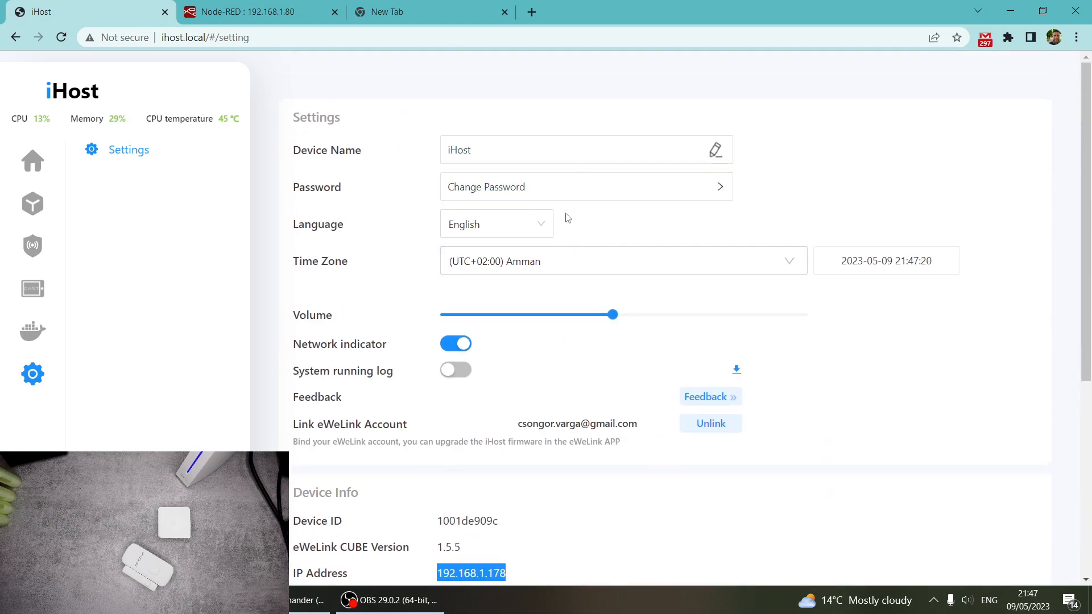
scroll(633, 119, "down", 2)
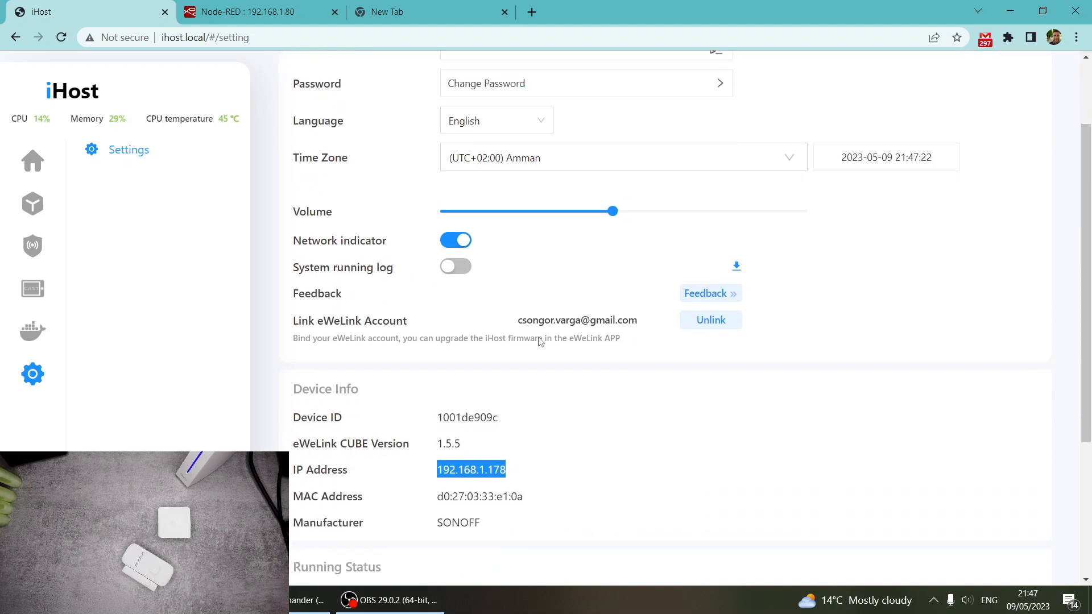
scroll(540, 340, "down", 4)
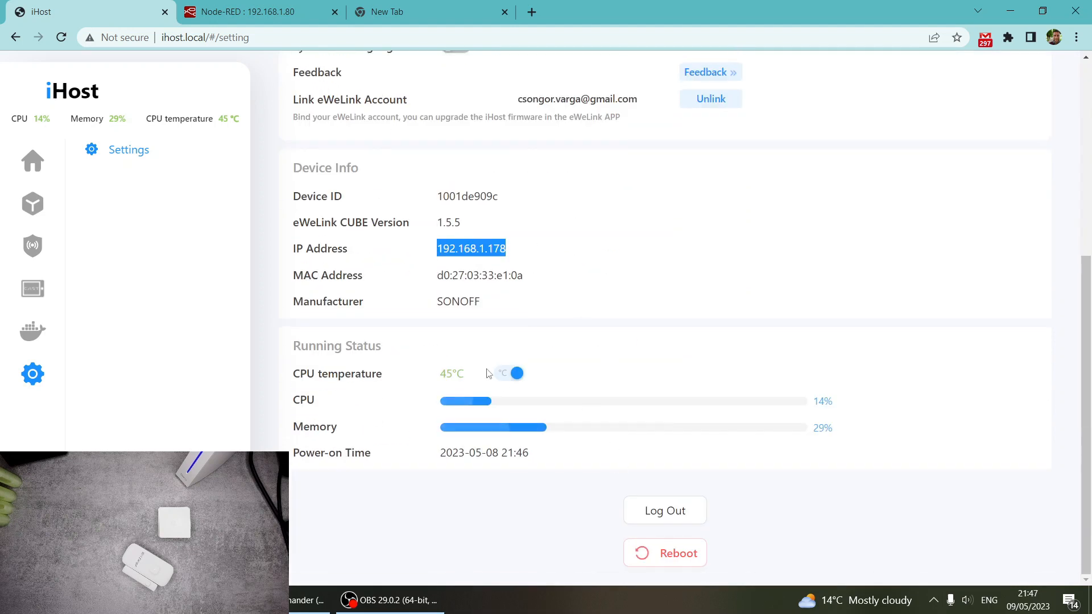
left_click(229, 12)
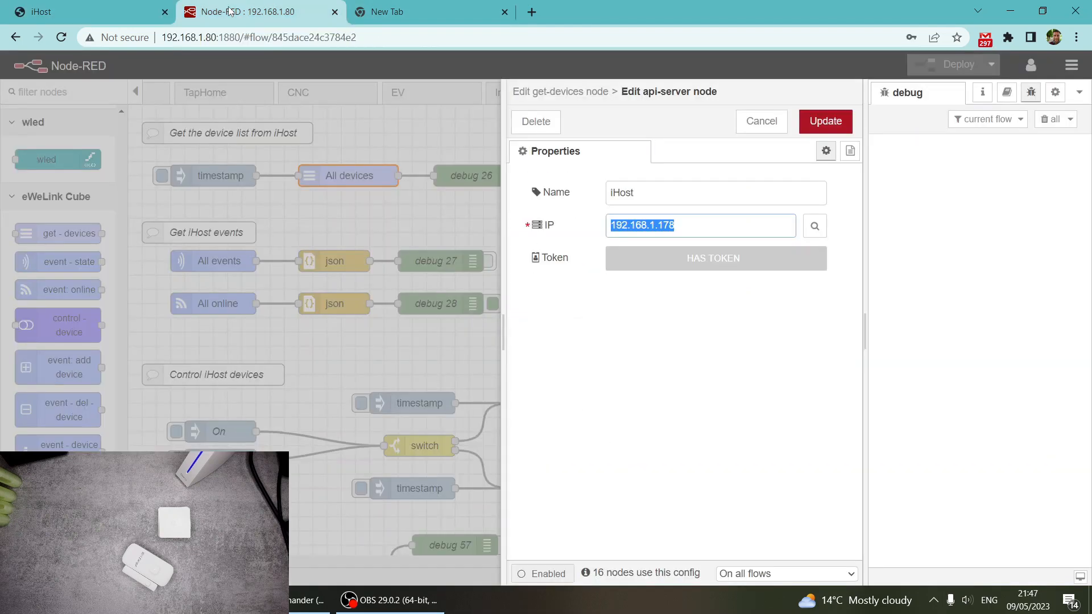
left_click(106, 12)
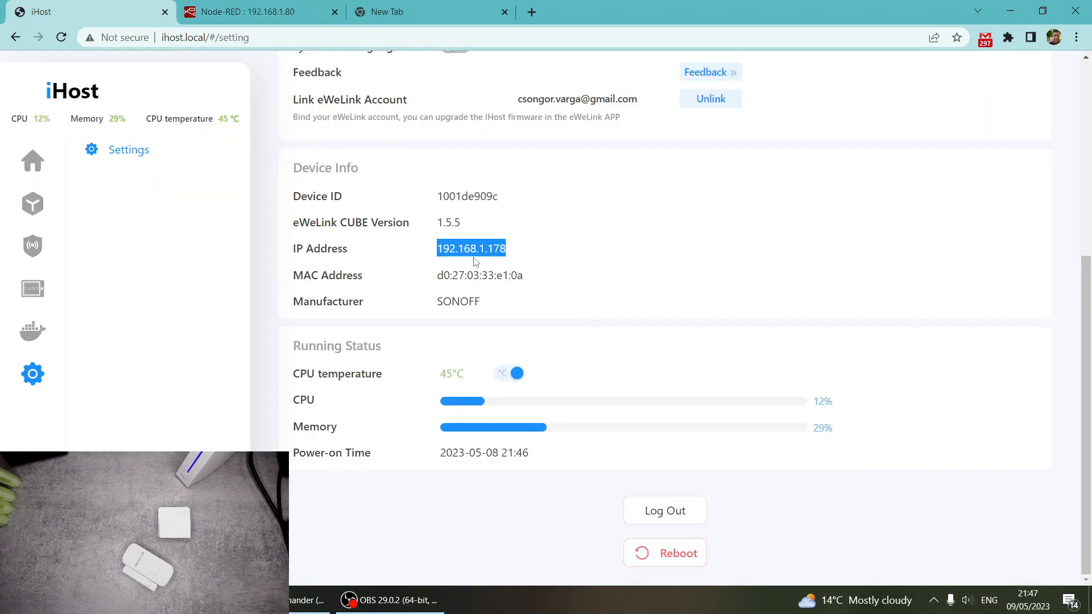
Step: Highlight the iHost's MAC address and IP address in its device info
left_click(455, 250)
left_click_drag(439, 249, 520, 251)
left_click(445, 251)
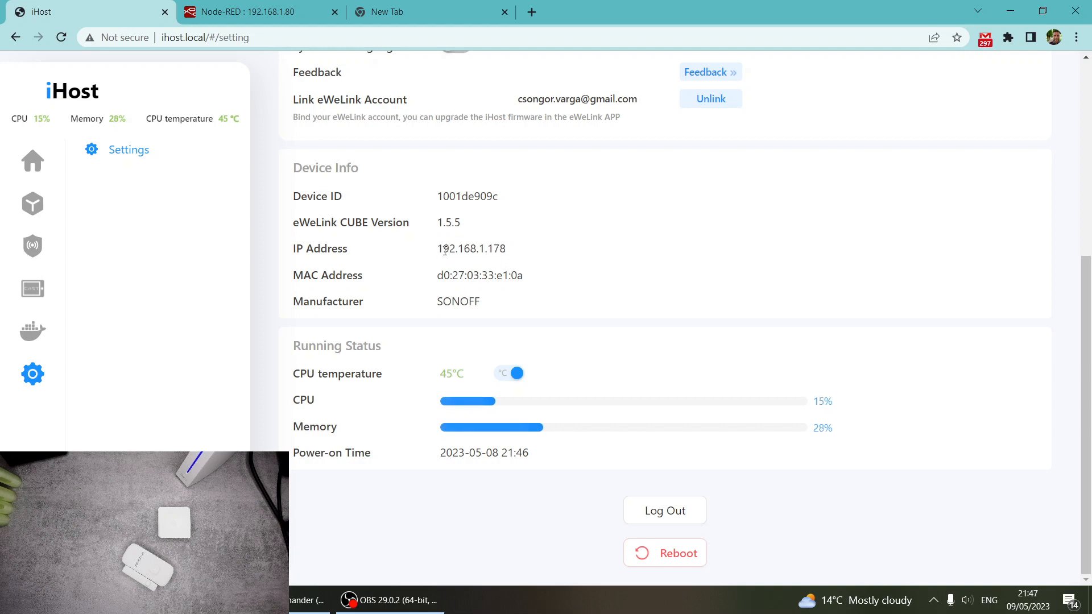
left_click_drag(440, 275, 562, 277)
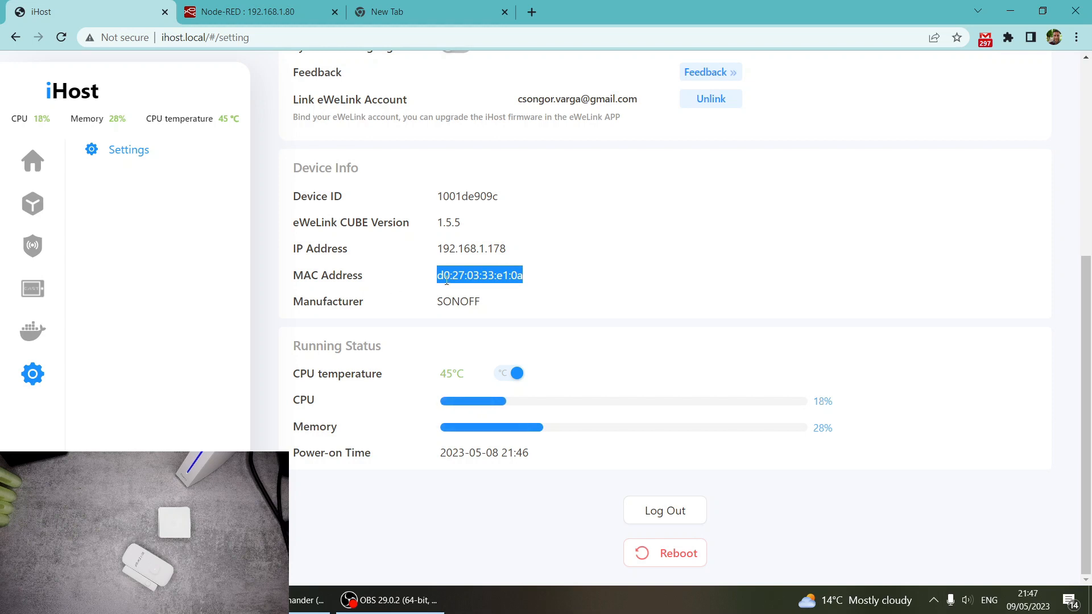
left_click(483, 288)
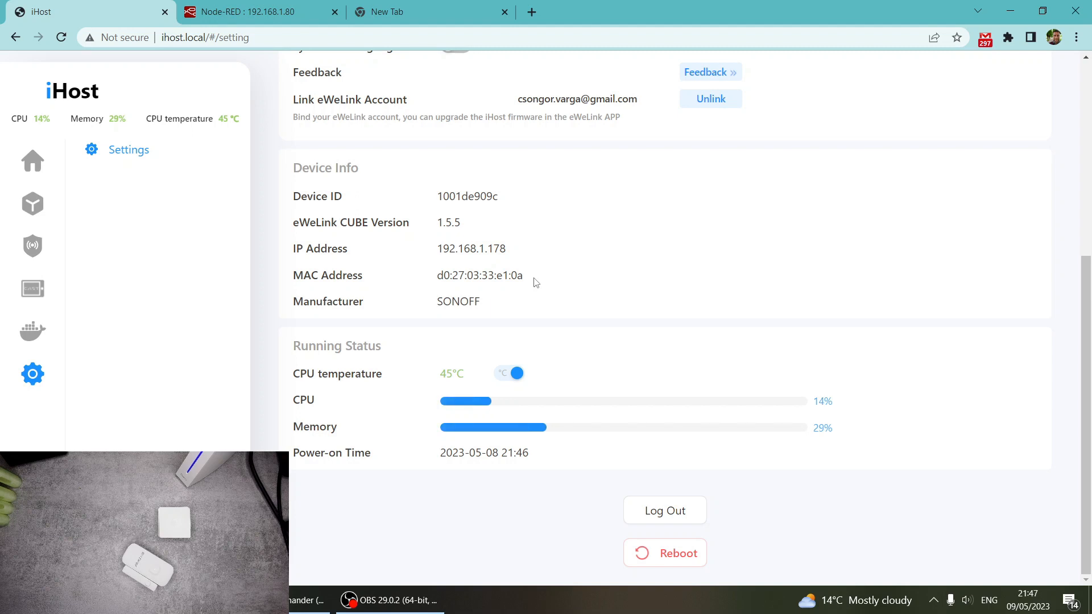
left_click_drag(534, 282, 422, 282)
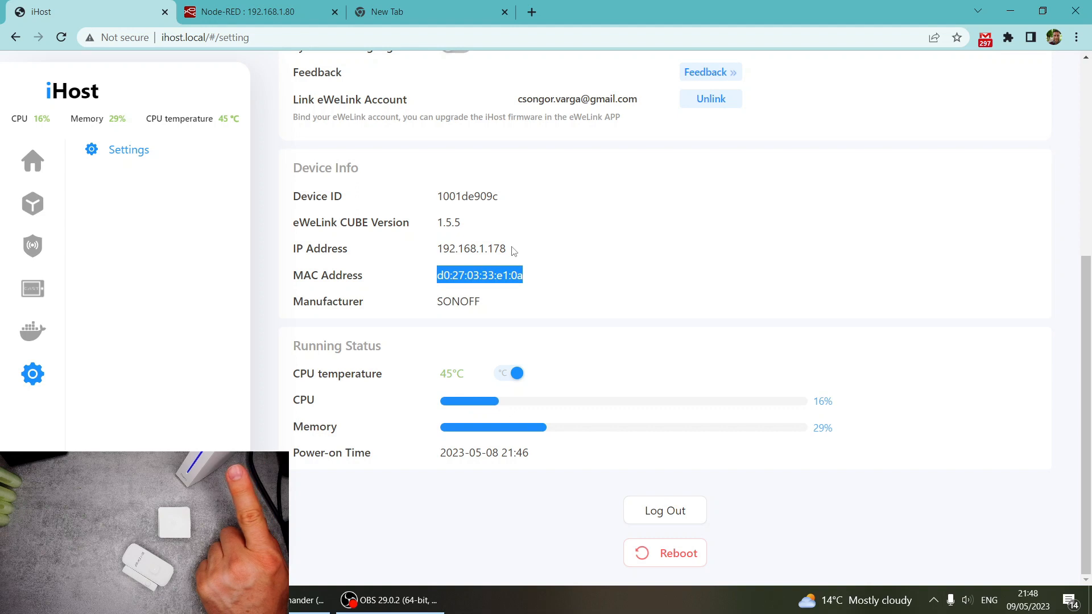
left_click_drag(514, 248, 437, 255)
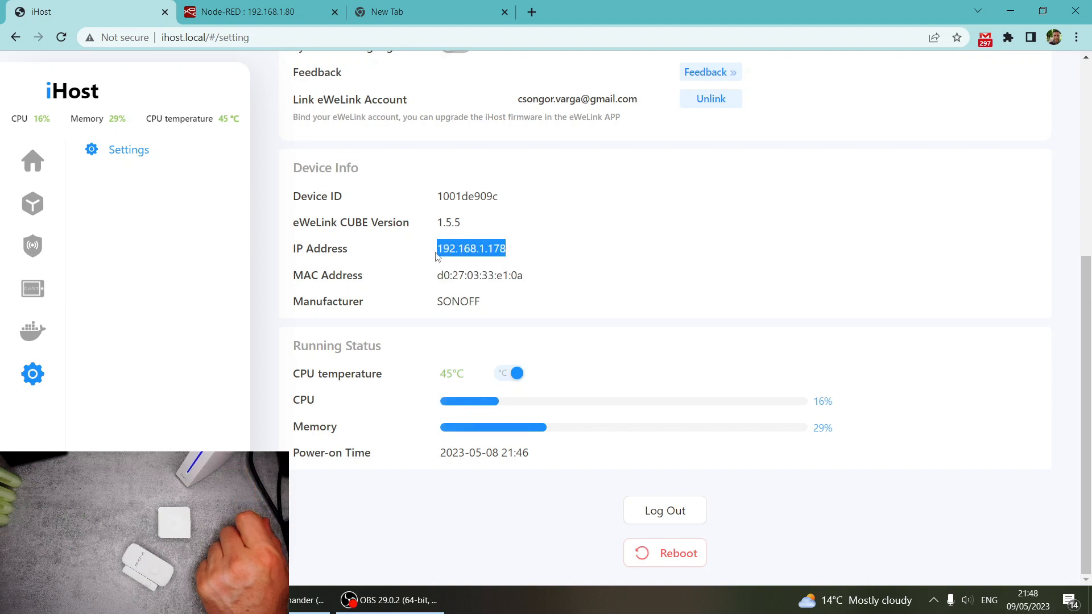
Step: Switch to Node-RED, review the api-server's IP lookup and token fields, and leave the configuration without saving
left_click(247, 12)
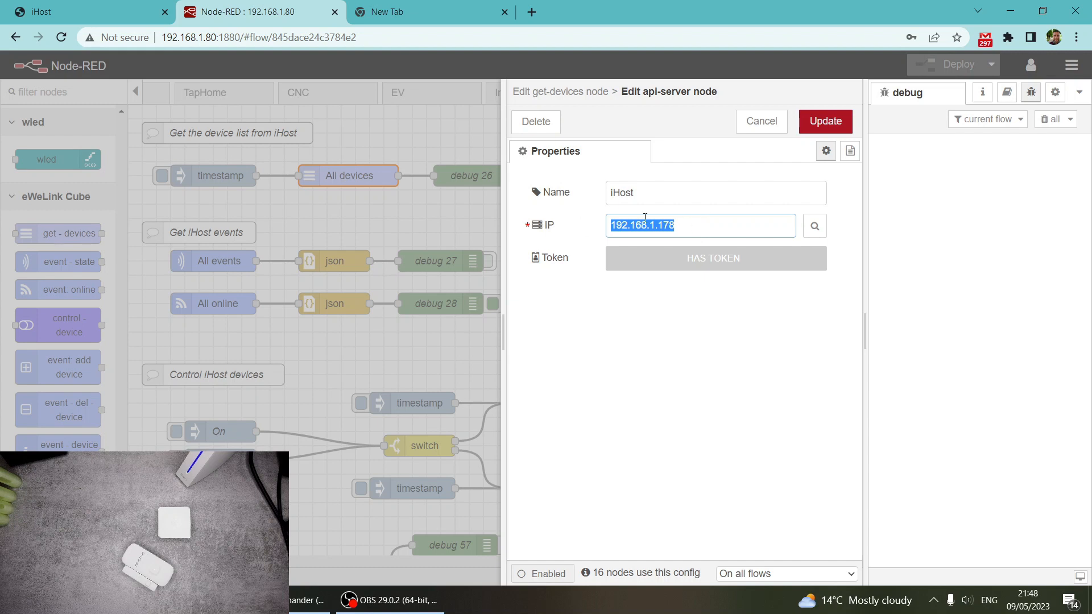
left_click(813, 227)
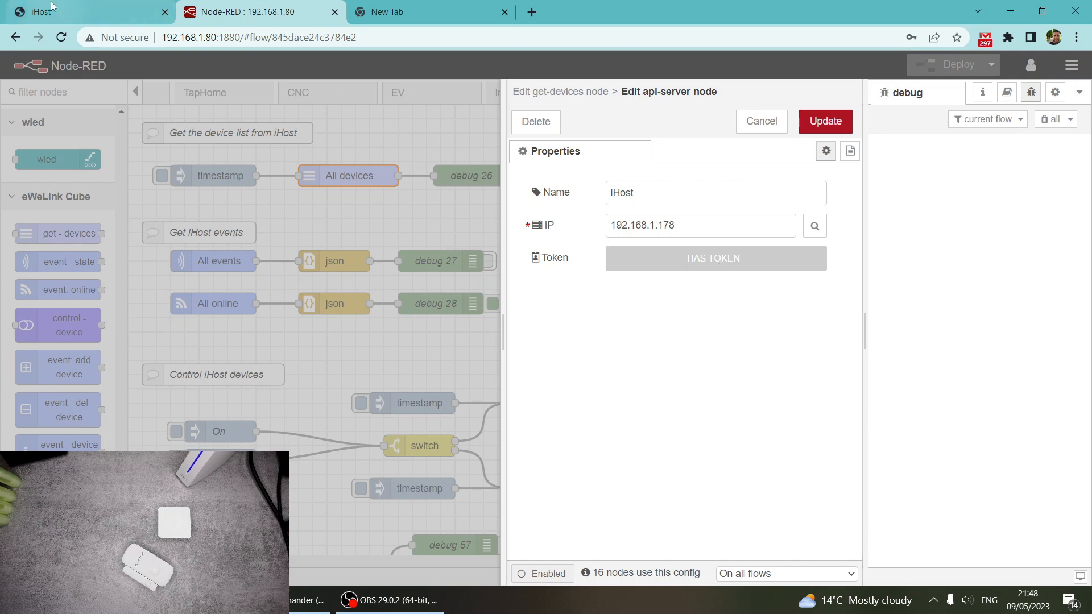
left_click(91, 12)
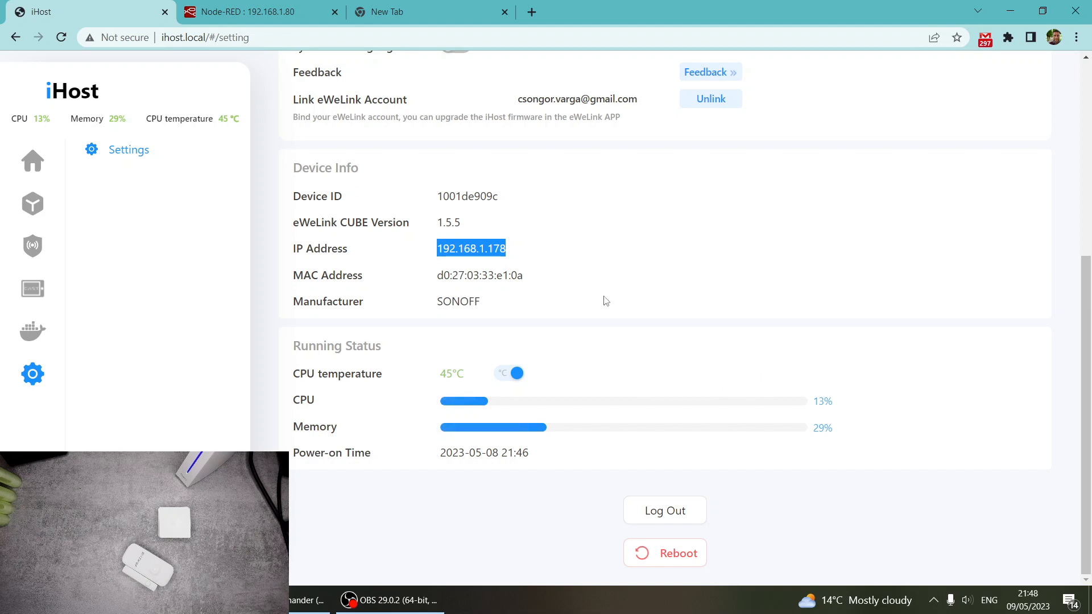
left_click(276, 12)
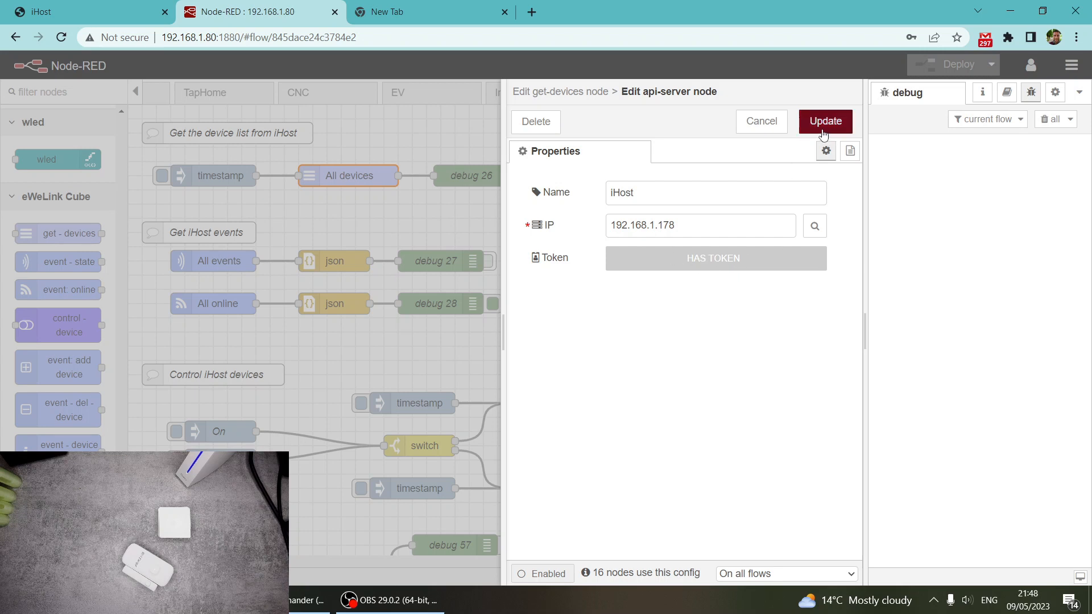
left_click(769, 120)
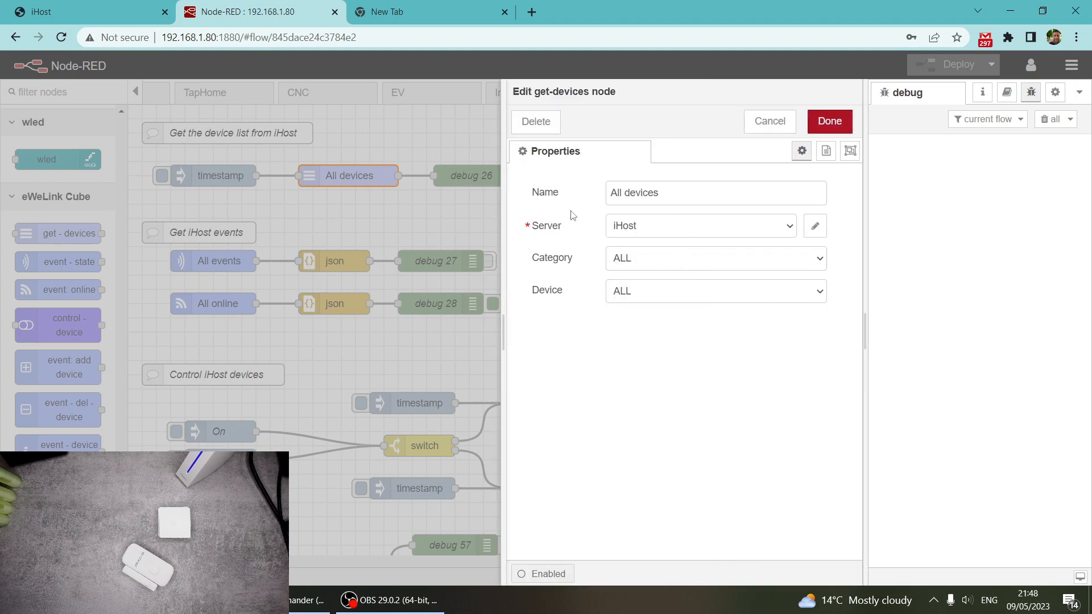
Step: Check the server choice of the All devices node with iHost selected and close its settings without saving
left_click(631, 229)
left_click(625, 245)
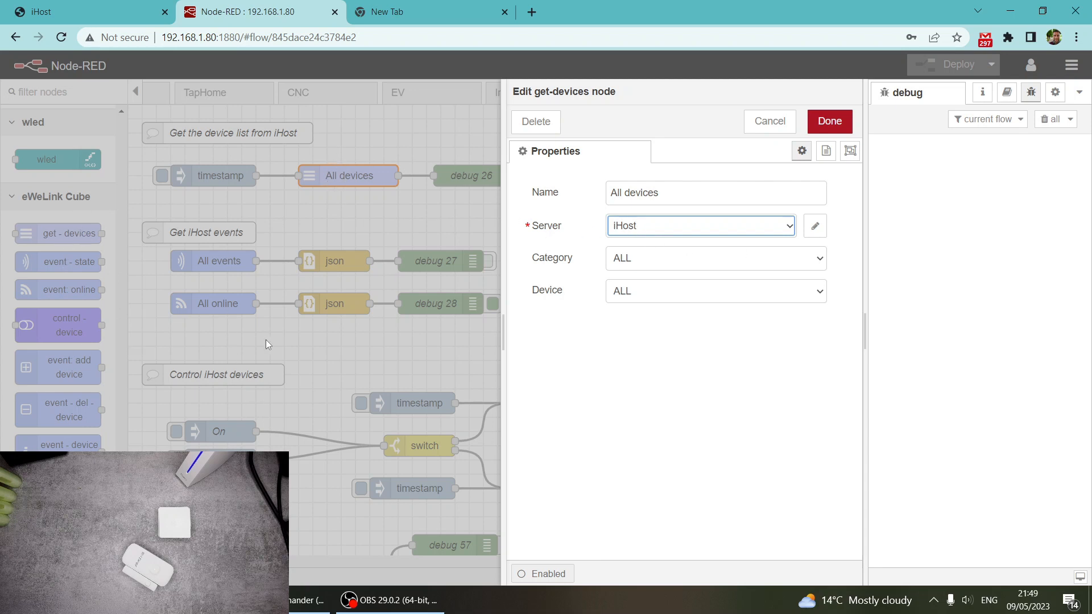
left_click(754, 125)
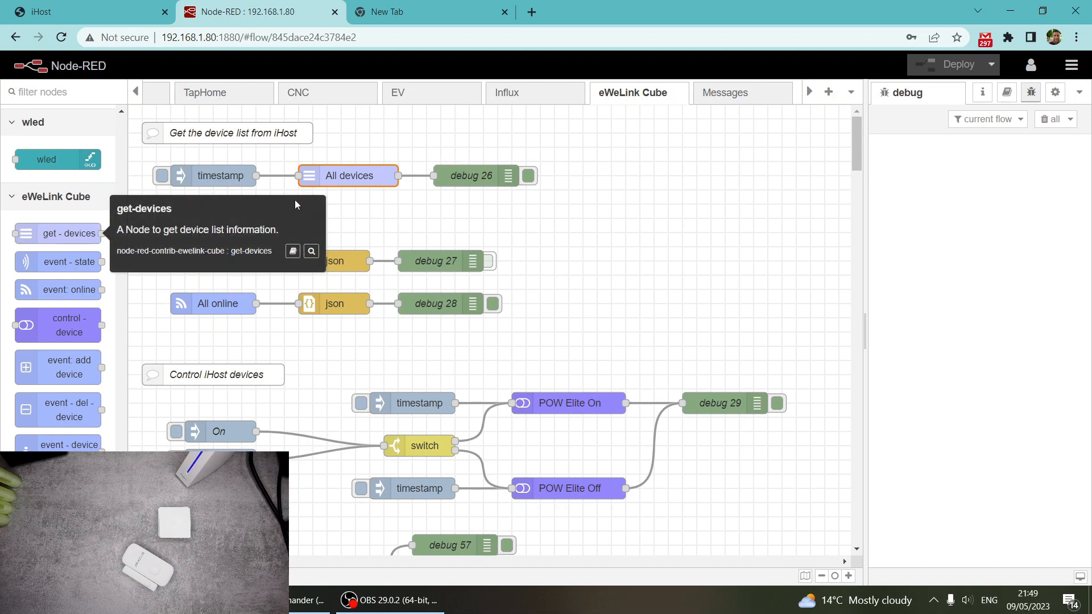
Step: Inspect the category and device choices of the All devices node and close its settings without saving
double_click(361, 173)
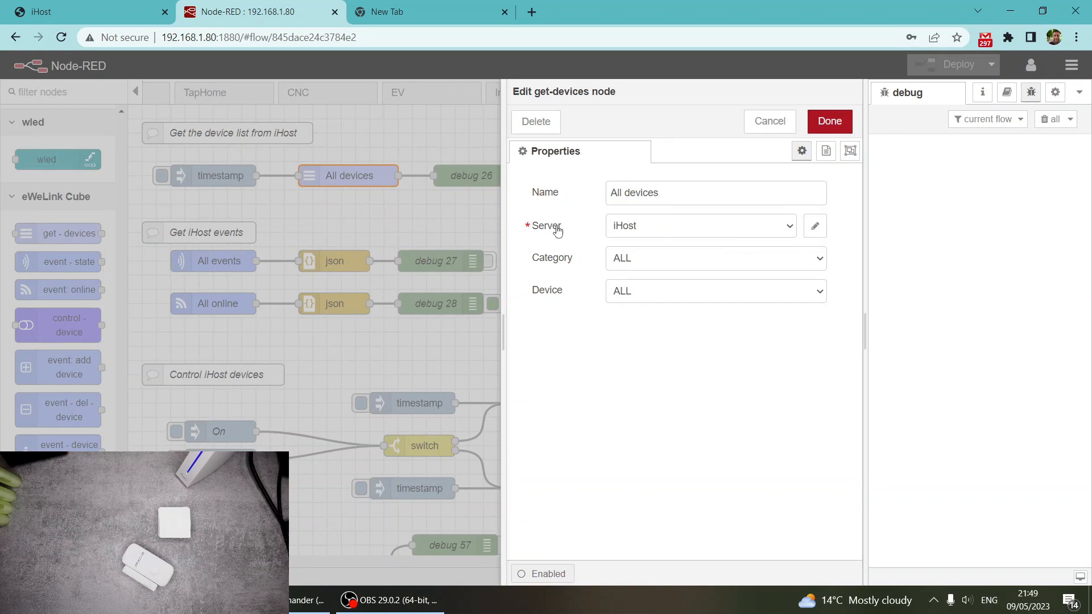
left_click(788, 262)
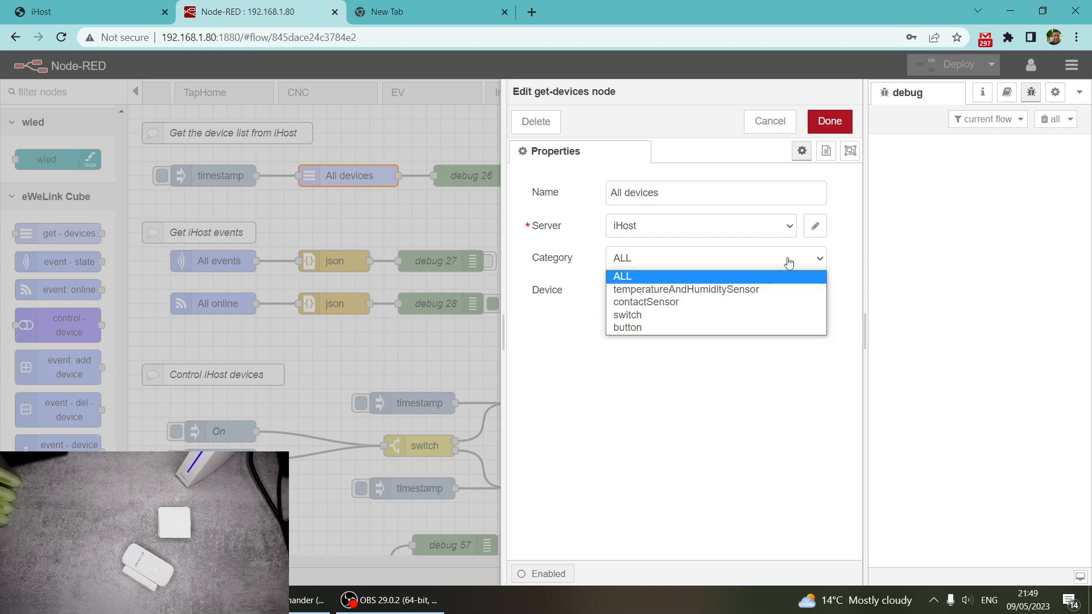
left_click(788, 262)
left_click(772, 293)
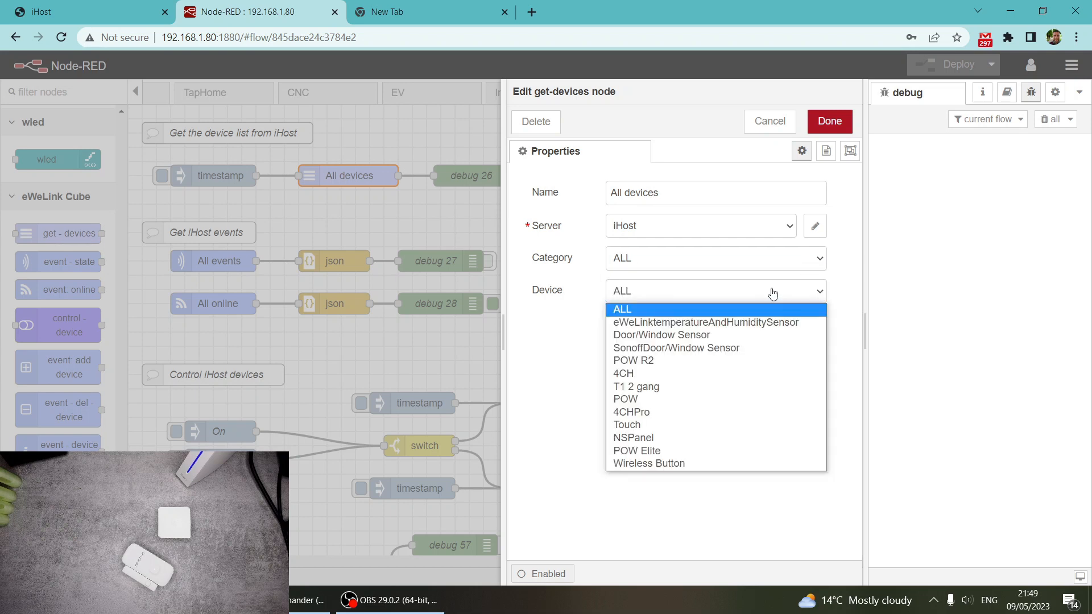
left_click(773, 293)
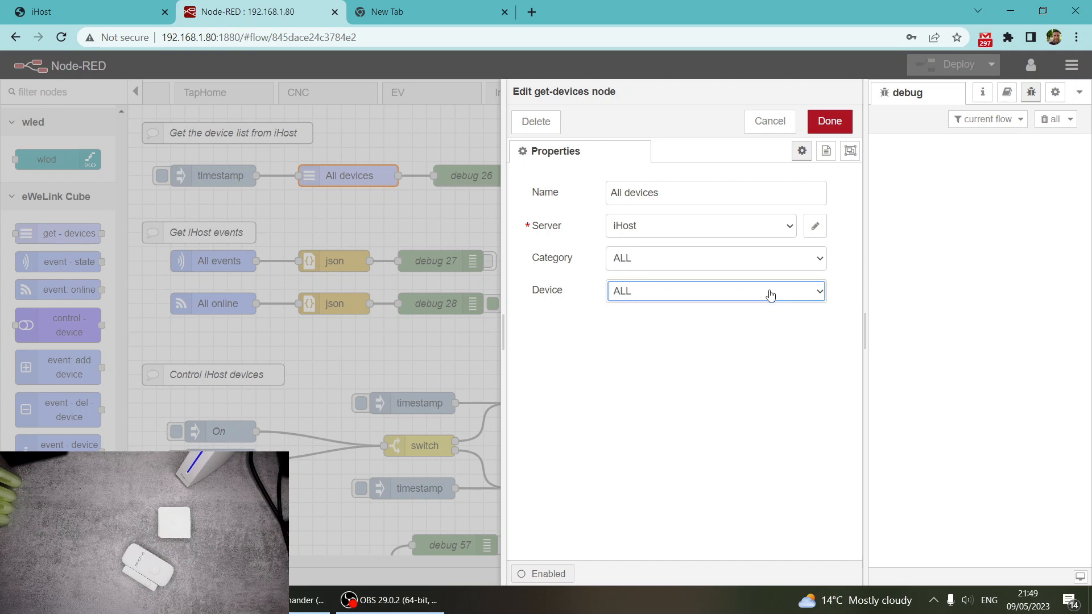
left_click(770, 120)
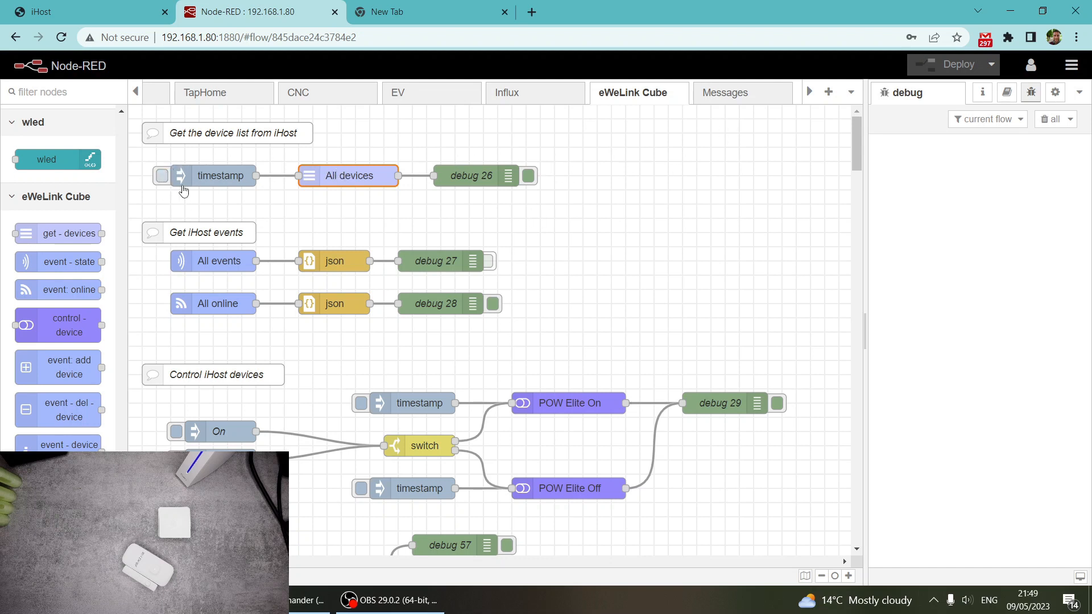
Step: Inject the timestamp into the All devices node and expand the first device object in the debug output
left_click(162, 176)
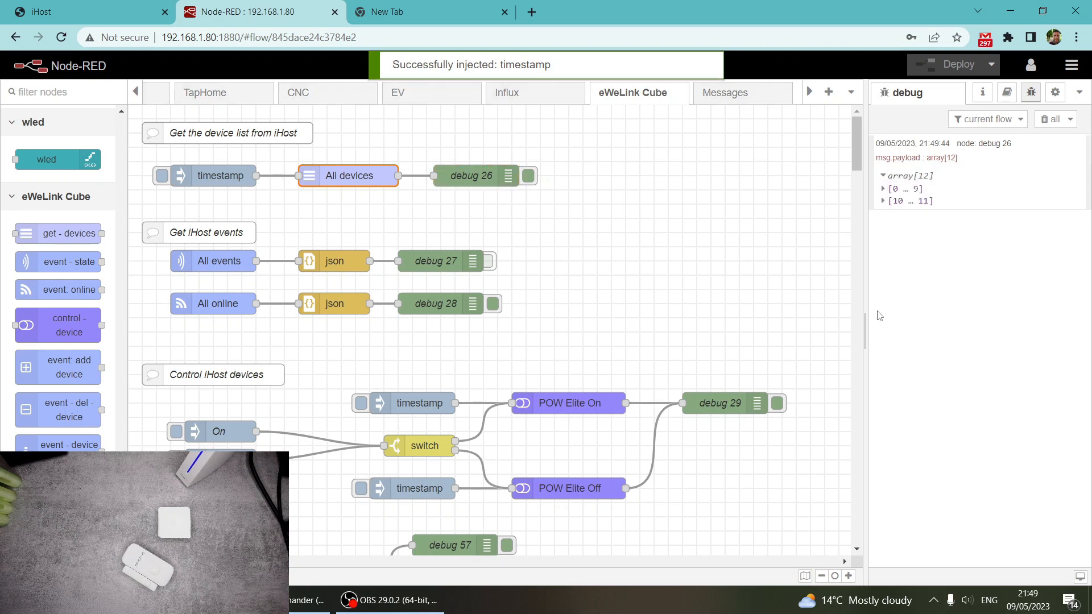
left_click(884, 189)
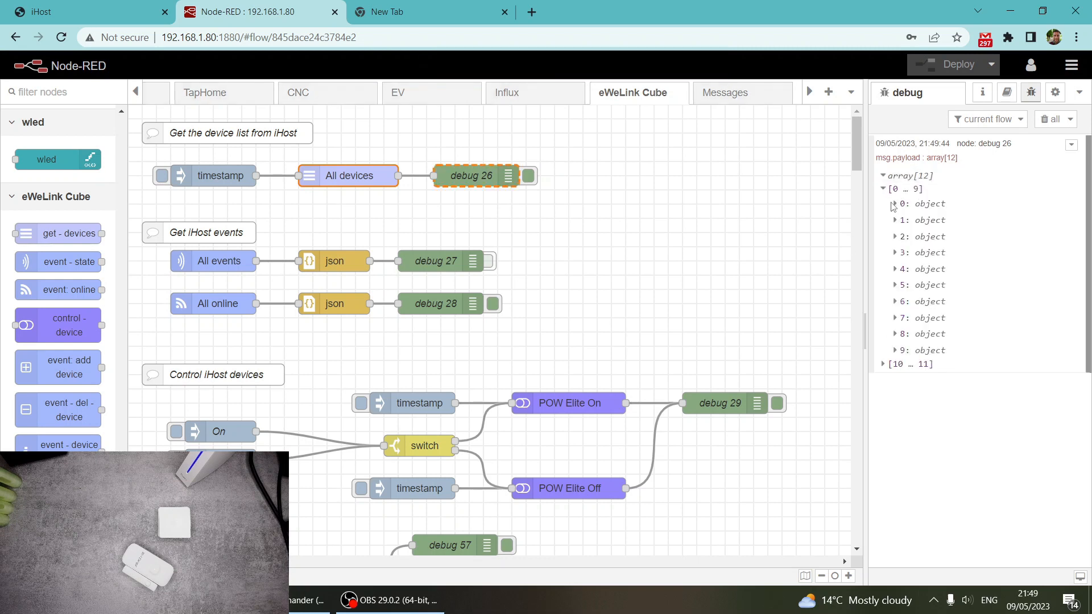
left_click(893, 204)
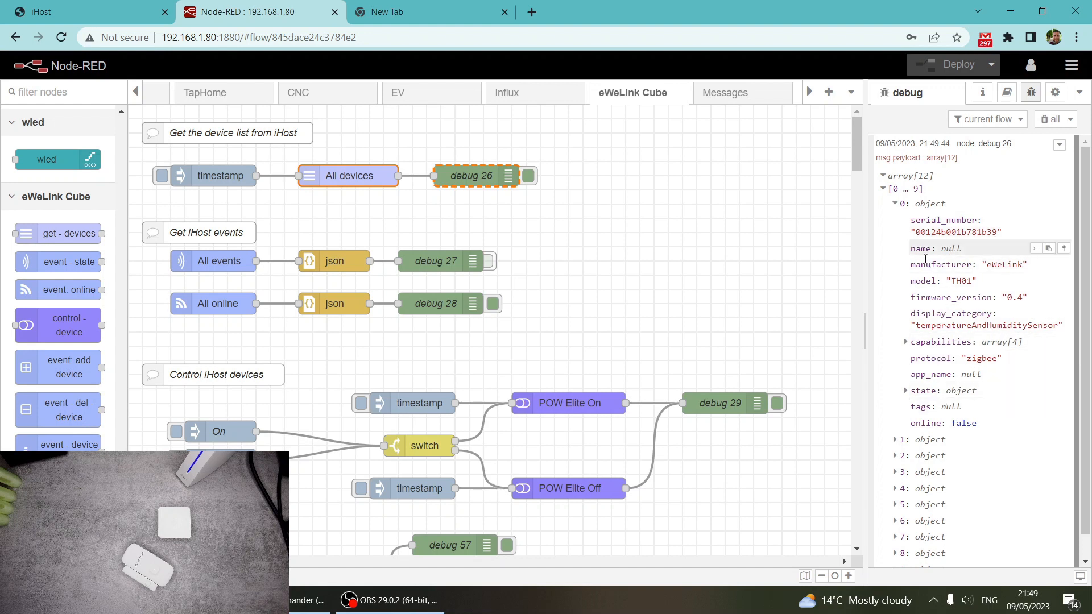
Step: Compare the first device's details in the Node-RED debug output with the device list on the iHost home page
left_click(91, 12)
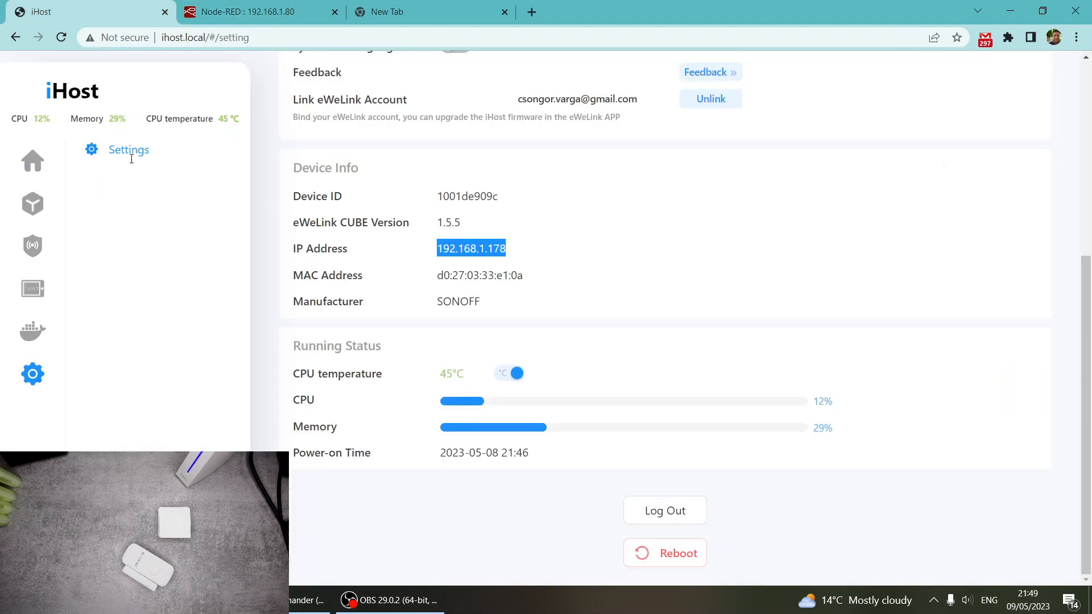
left_click(36, 164)
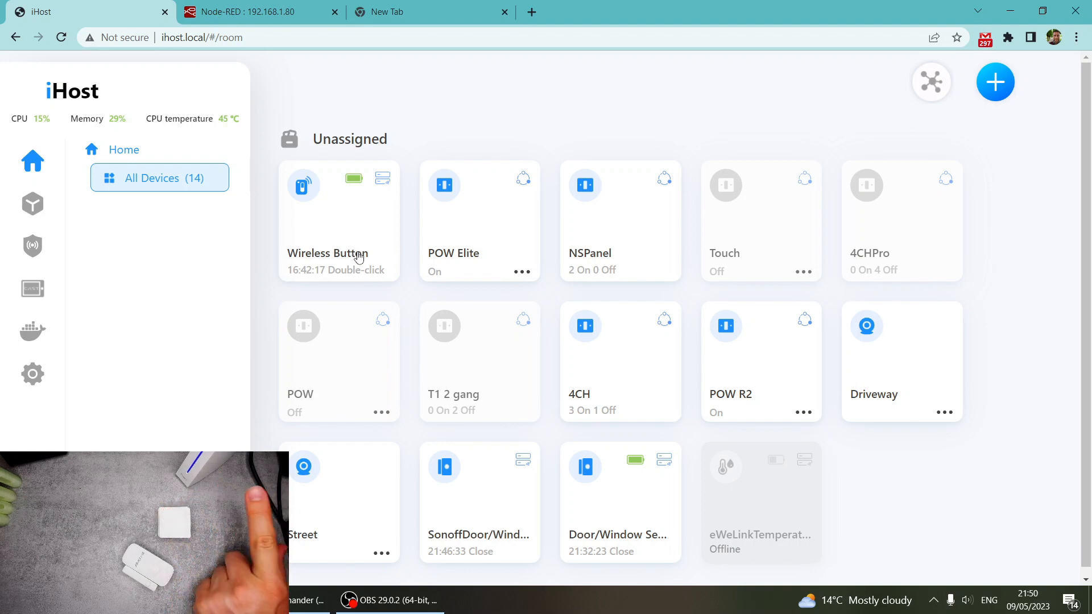
left_click(271, 19)
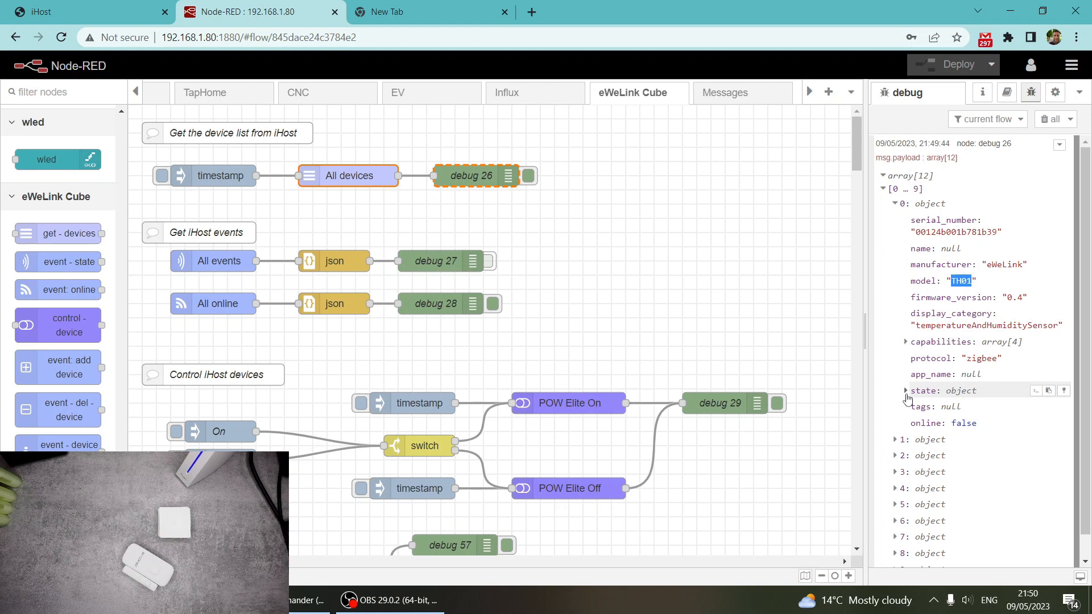
left_click(90, 12)
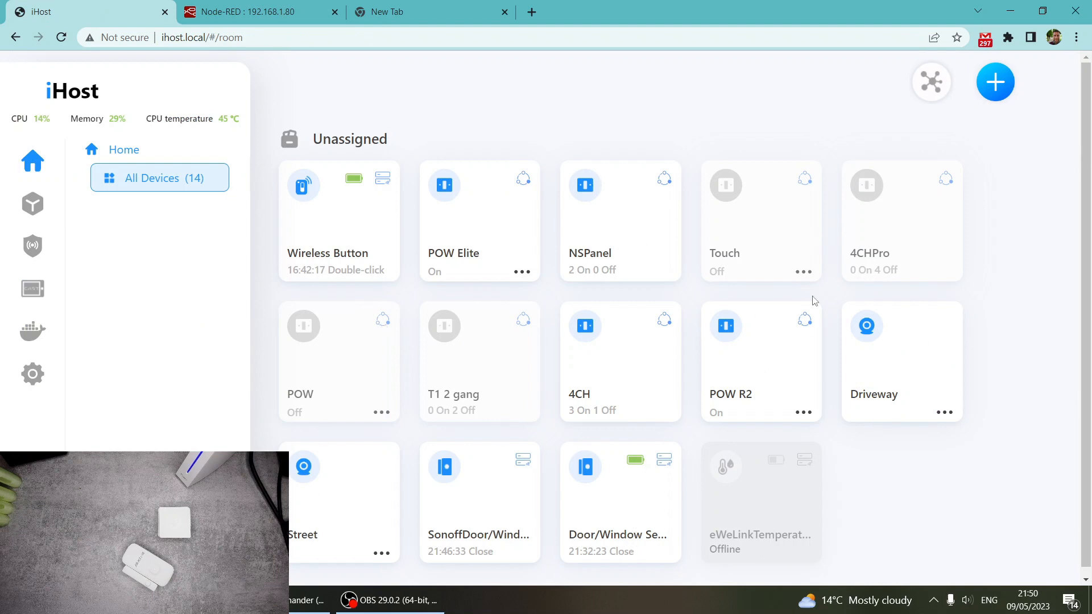
left_click(250, 12)
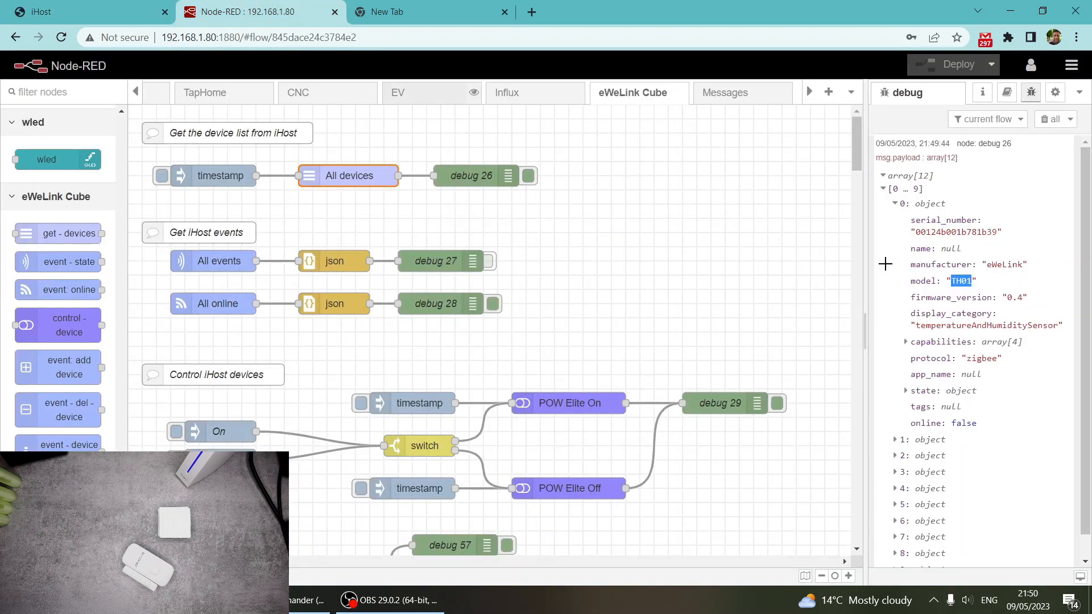
left_click(901, 345)
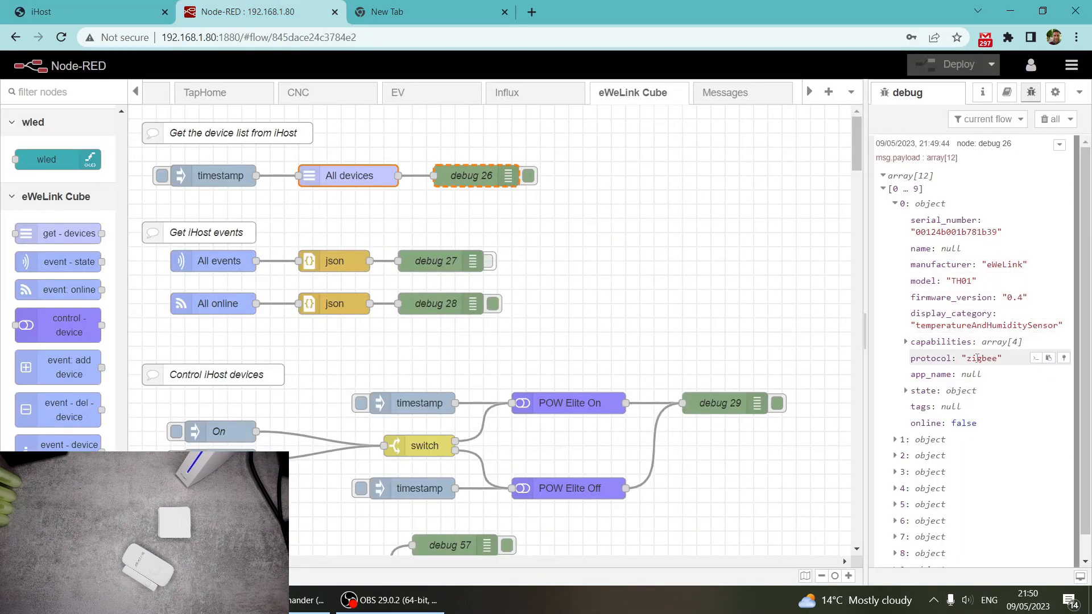
Step: Expand the first device's state with its temperature and humidity values, and show the humidity update time as a readable date
left_click(905, 392)
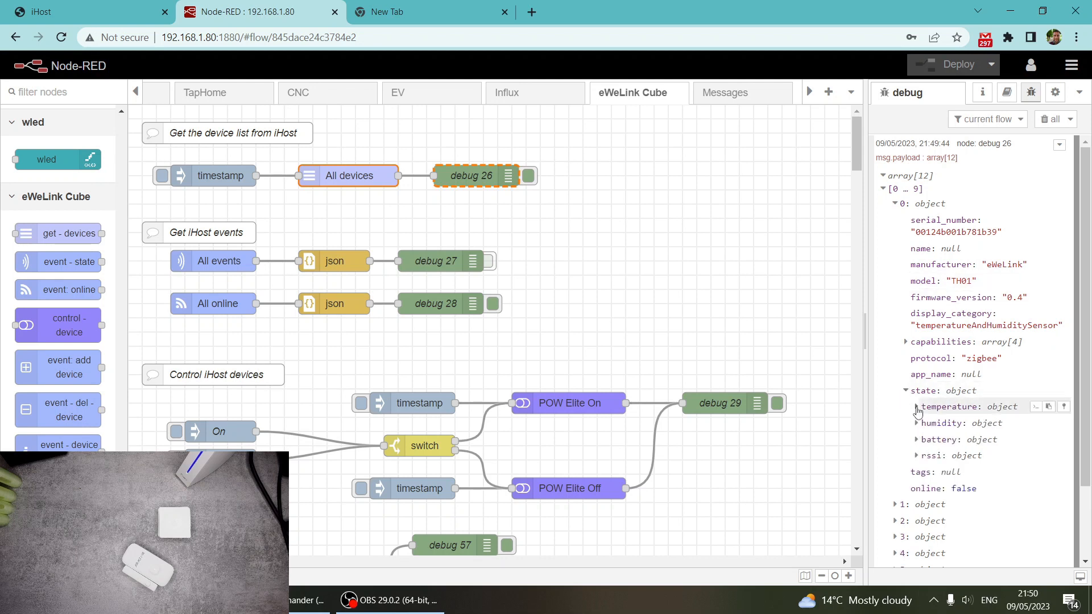
left_click(917, 408)
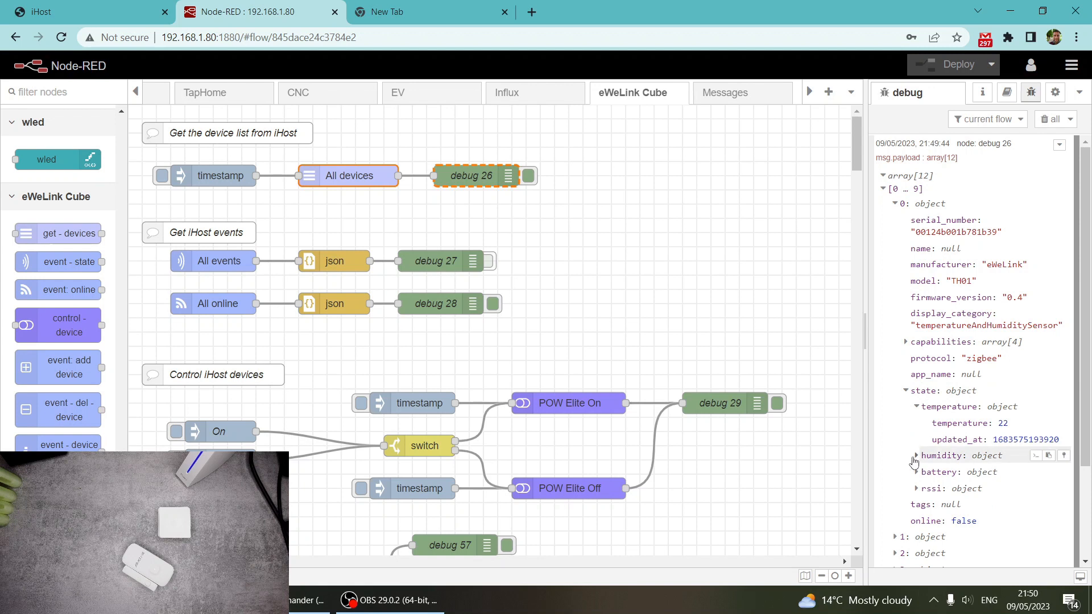
left_click(916, 456)
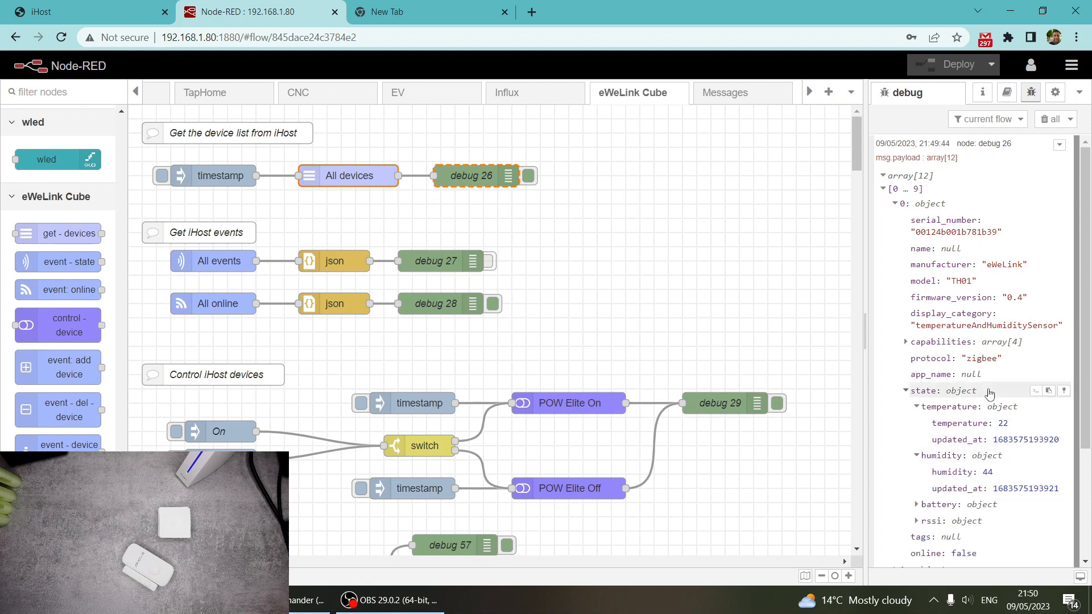
scroll(1015, 402, "down", 3)
left_click(1015, 334)
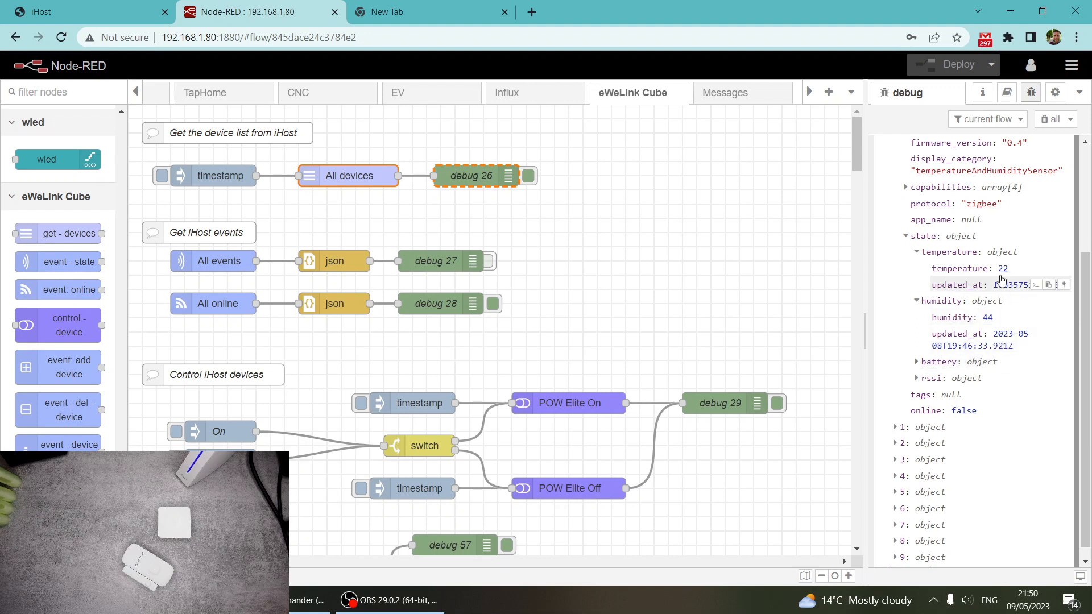
Step: Expand device object 6, the POW switch, and examine the capability and permission in its capabilities array
left_click(895, 508)
scroll(924, 437, "down", 4)
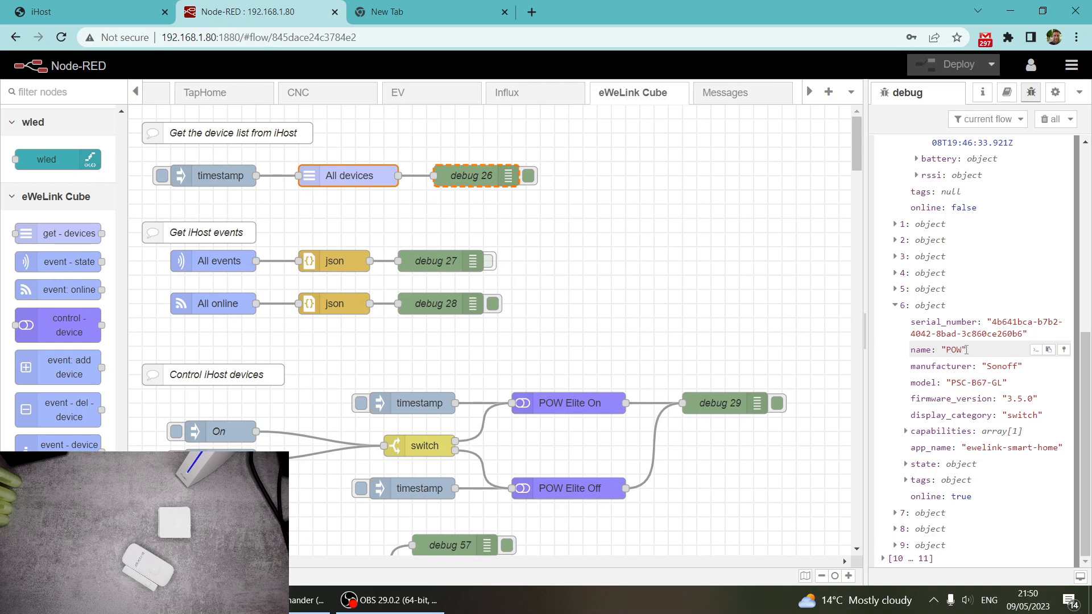
left_click(907, 432)
left_click(916, 447)
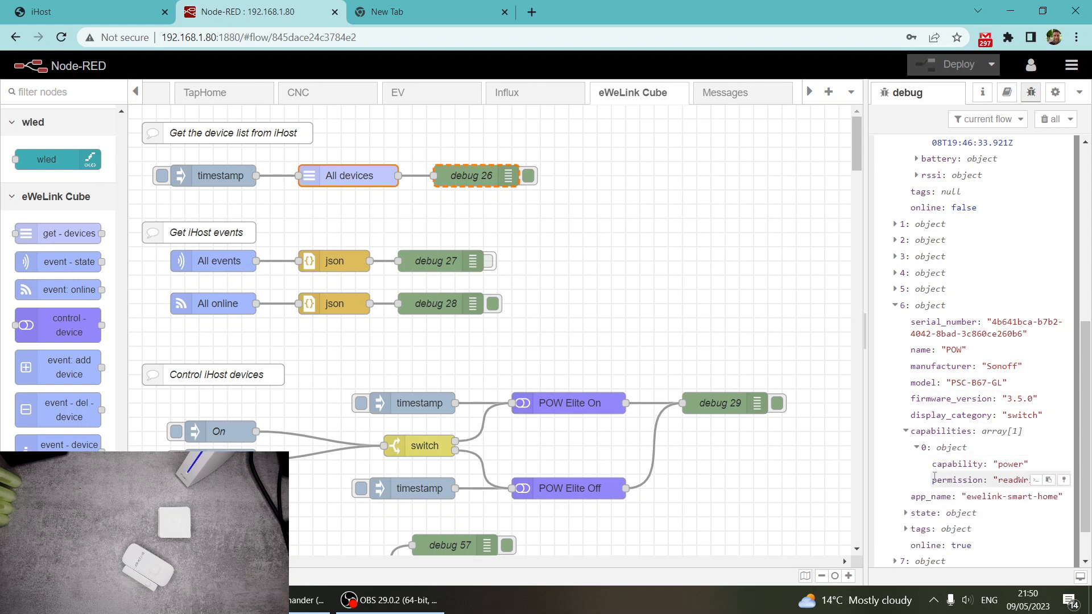
scroll(967, 449, "down", 1)
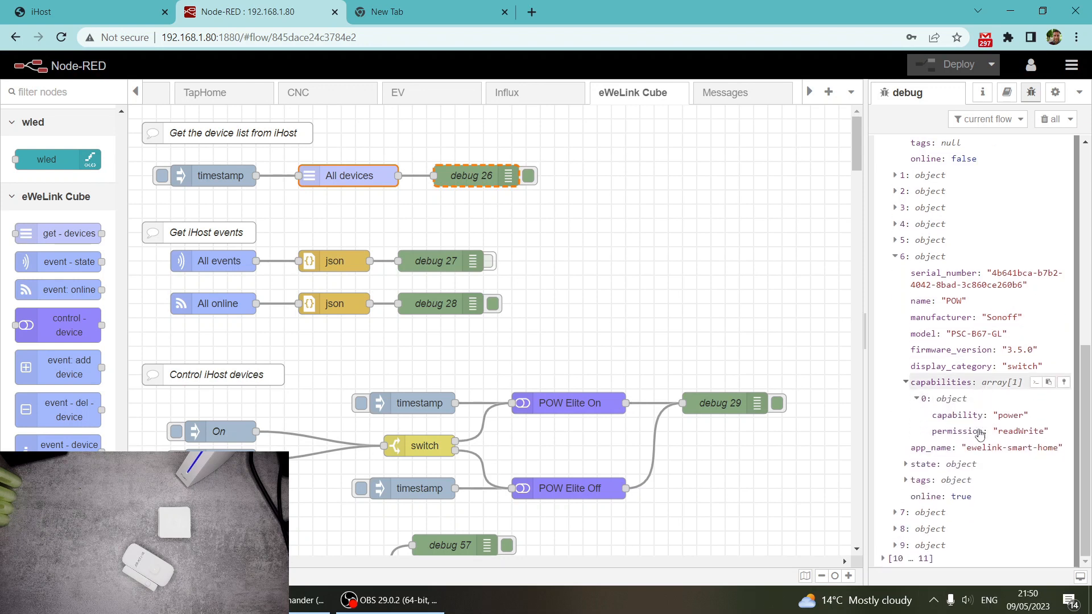
Step: Expand the POW device's power state and its tags to examine the stored device information
left_click(907, 465)
left_click(916, 480)
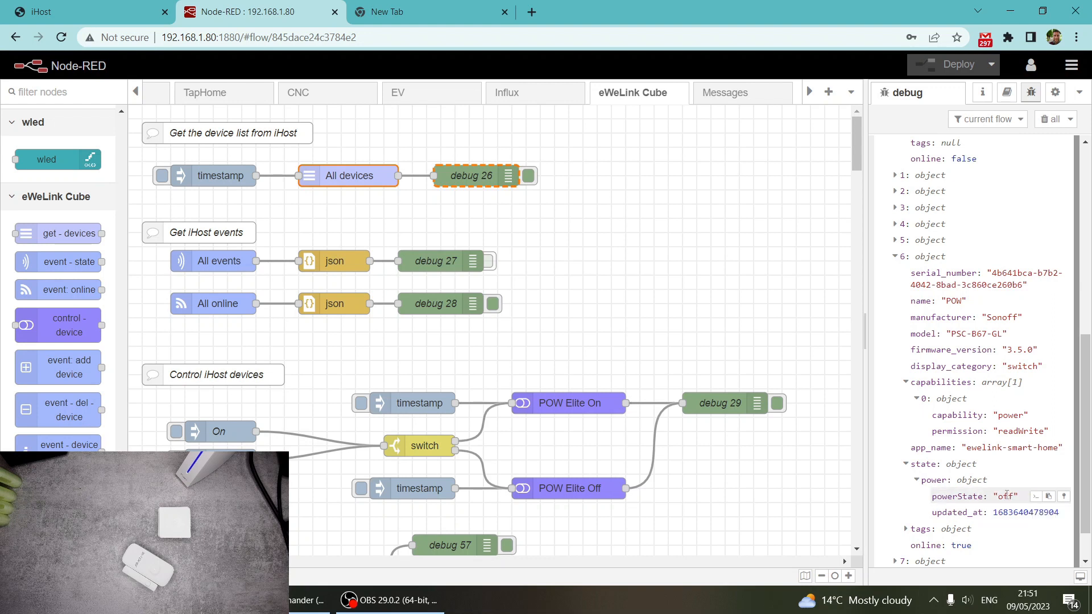
left_click(905, 530)
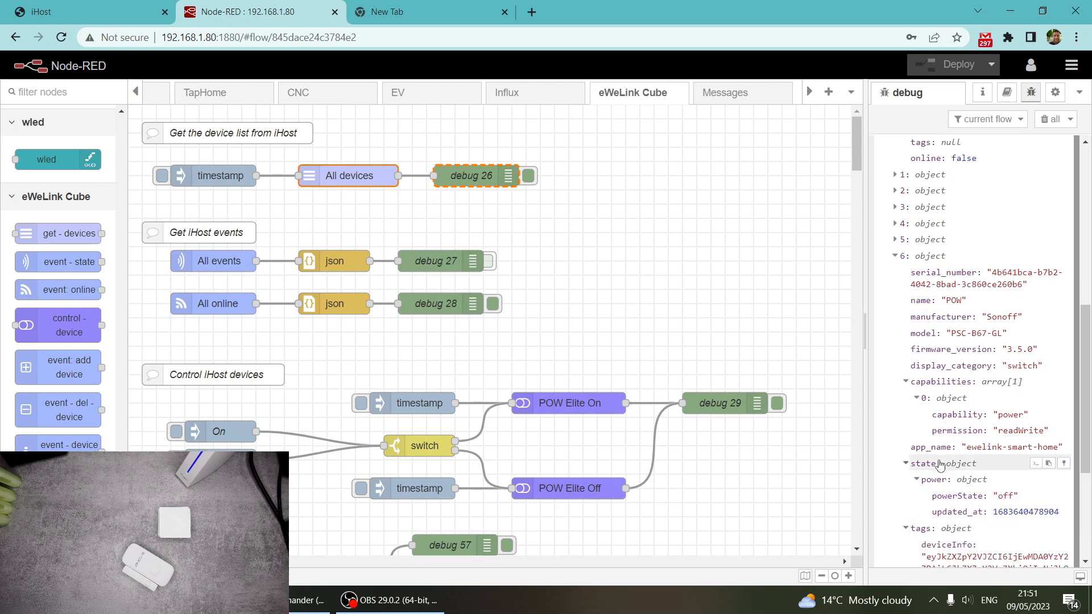
scroll(938, 418, "down", 4)
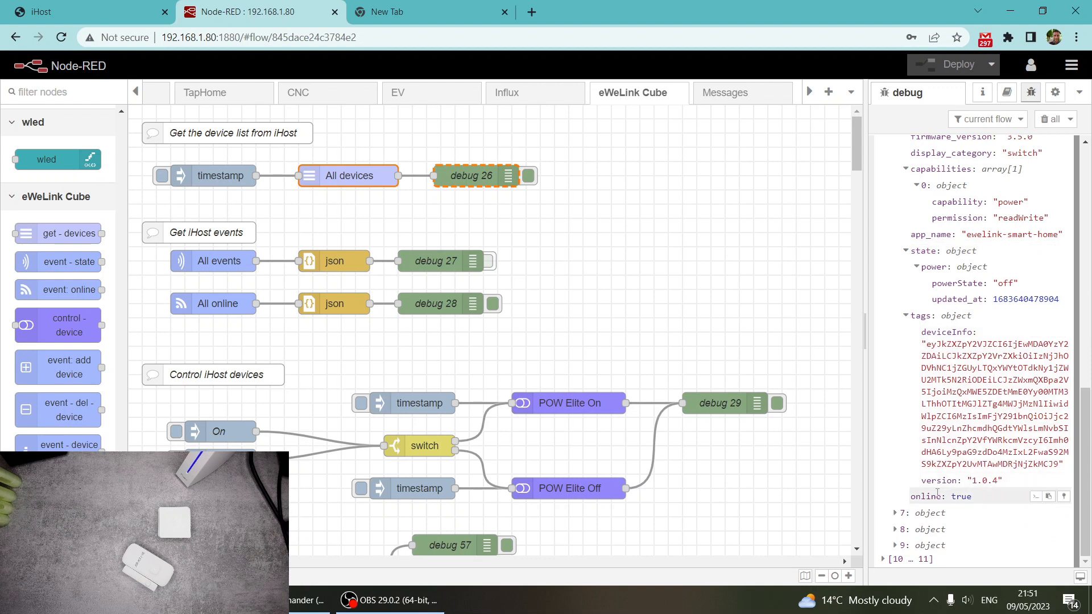
Step: Expand device object 8, the Touch switch, and examine both entries in its capabilities array
left_click(895, 532)
scroll(934, 367, "down", 3)
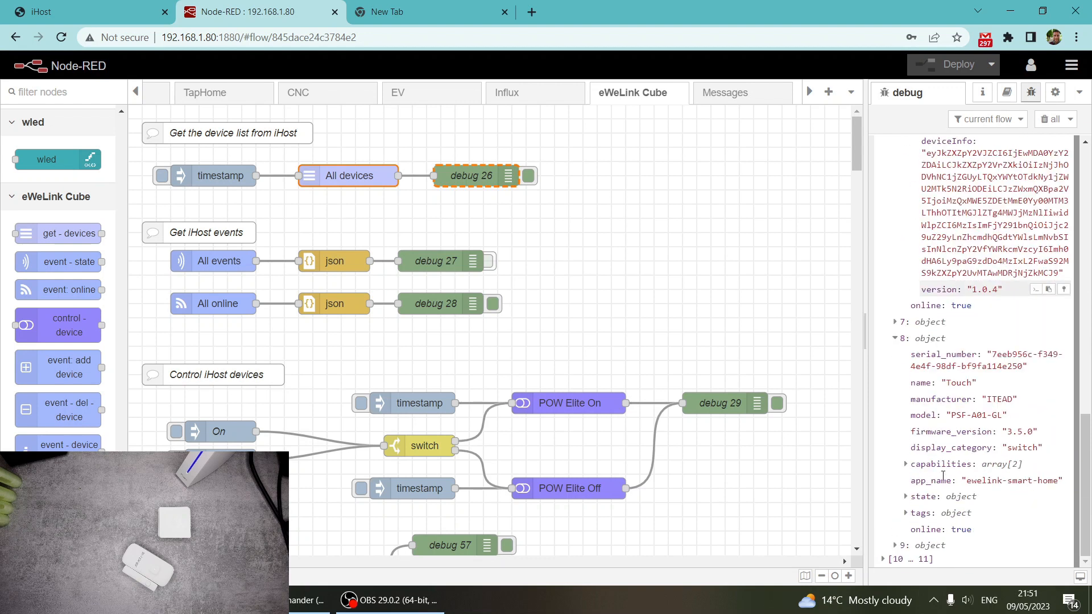
left_click(905, 465)
left_click(916, 482)
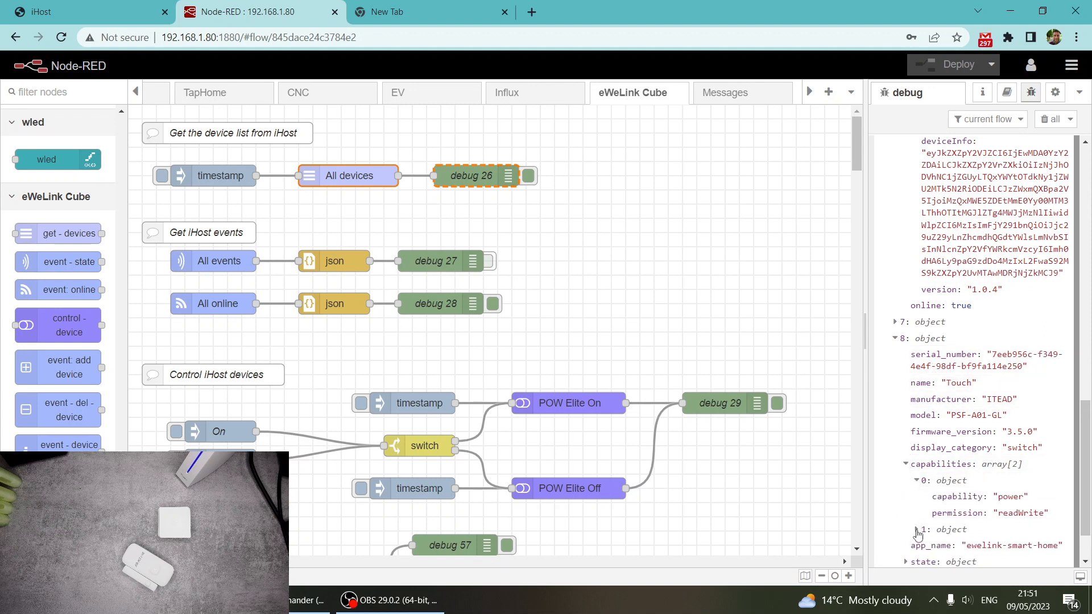
left_click(916, 530)
scroll(962, 469, "down", 1)
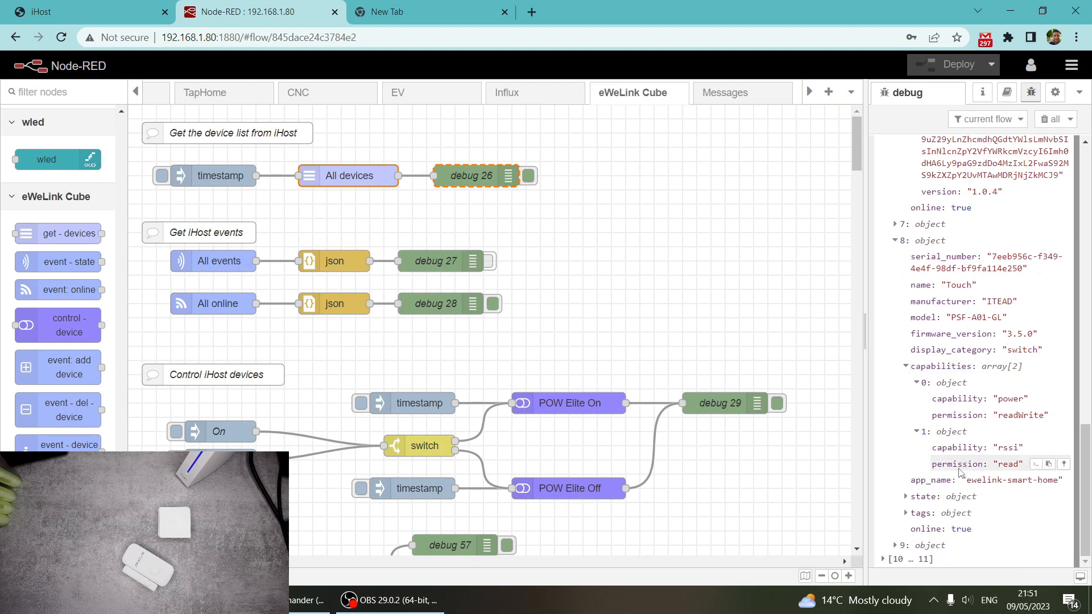
Step: Expand the Touch device's tags and state, and highlight the powerState value of its power object
left_click(906, 513)
left_click(906, 497)
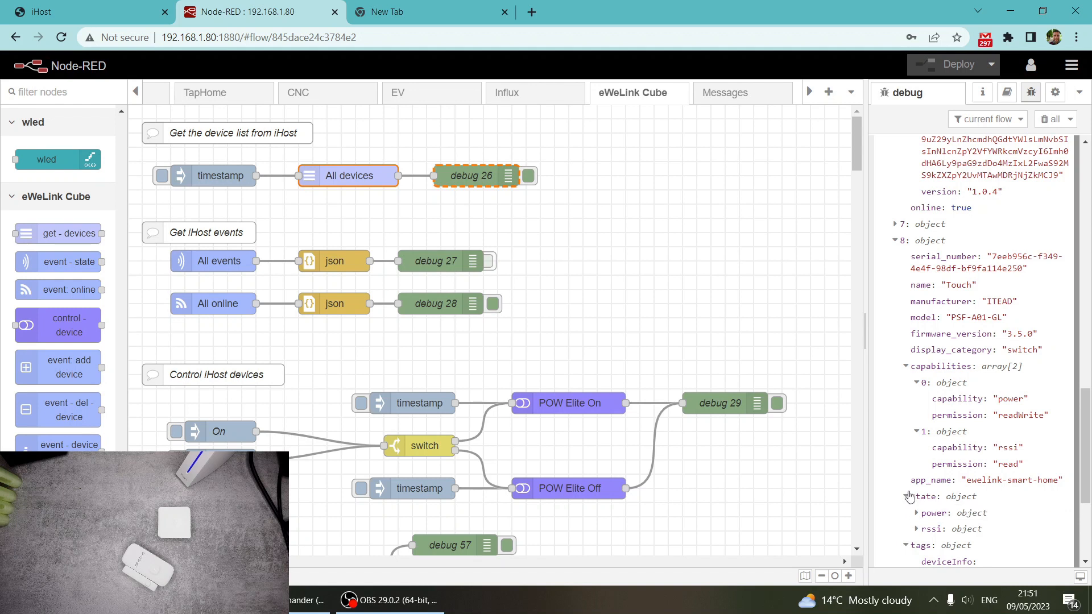
left_click(917, 513)
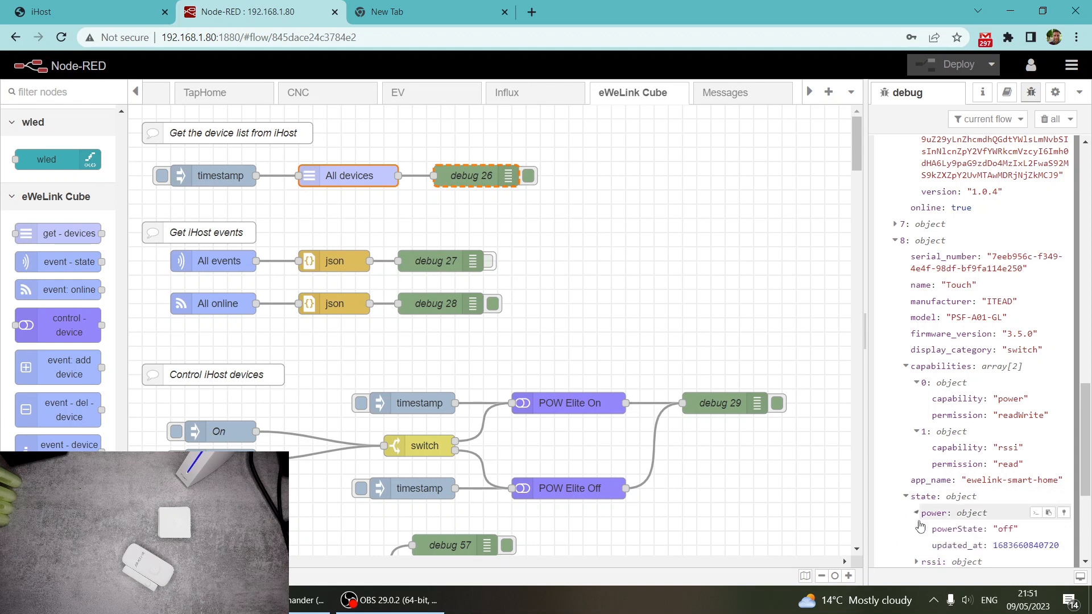
double_click(1003, 528)
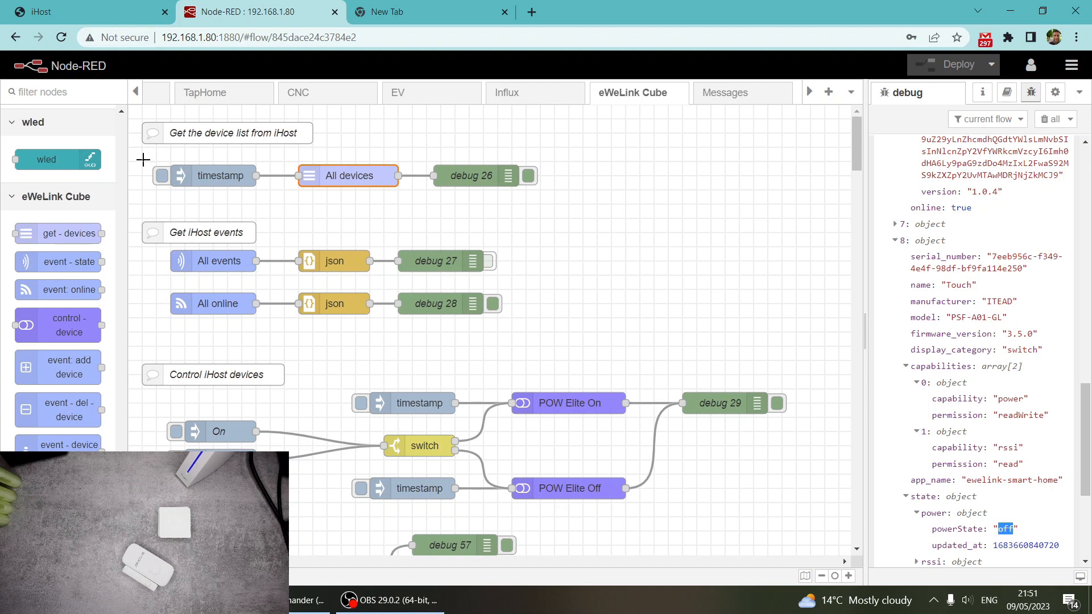
Step: Collapse the [0 … 9] device range in the debug output and clear the node selection on the canvas
left_click_drag(1085, 443, 1075, 165)
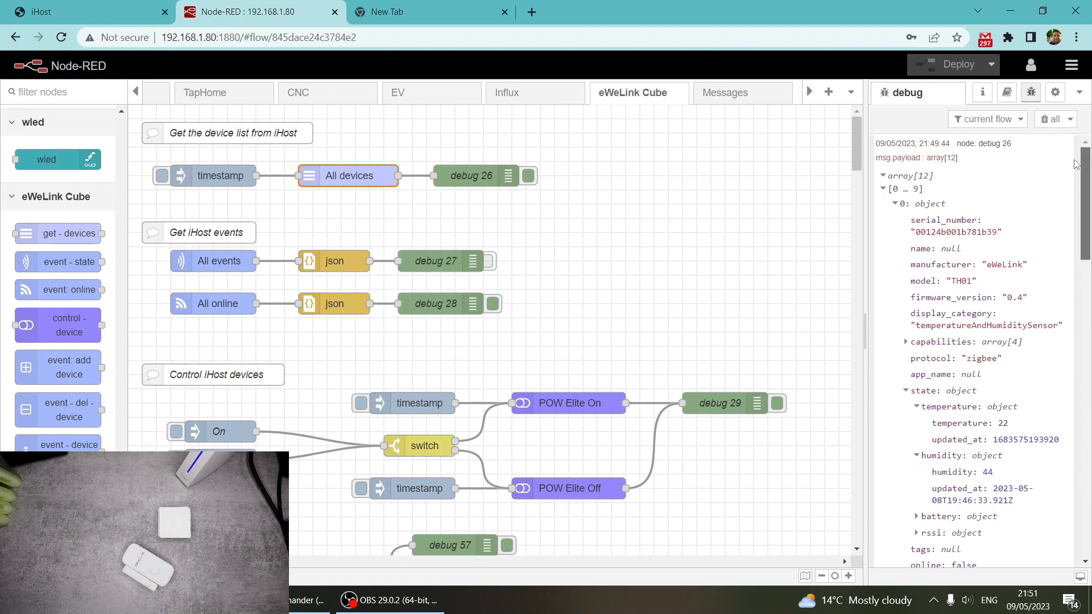
left_click(883, 189)
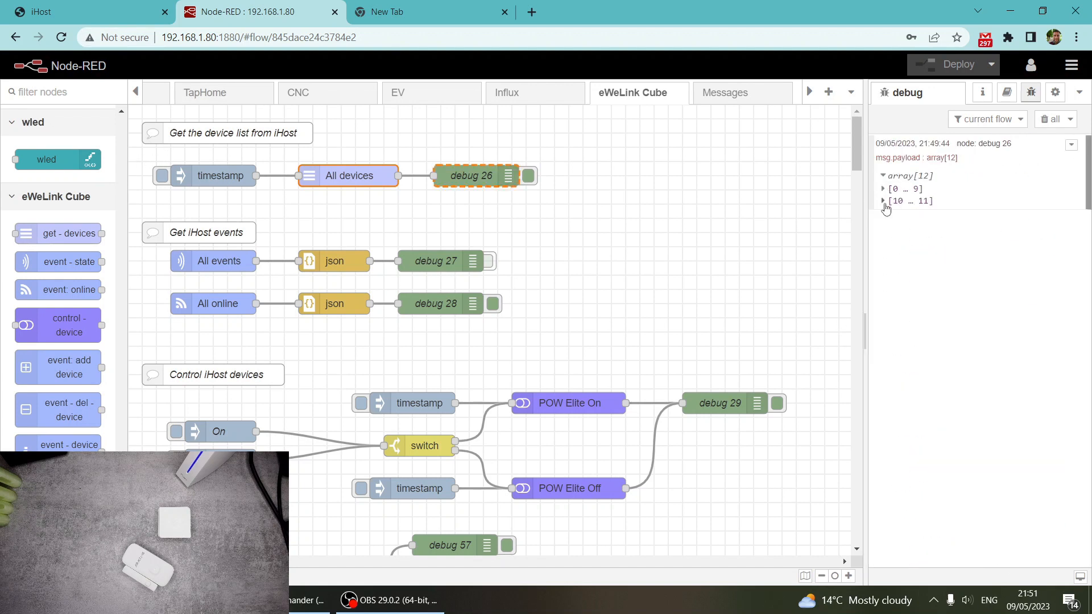
left_click(490, 222)
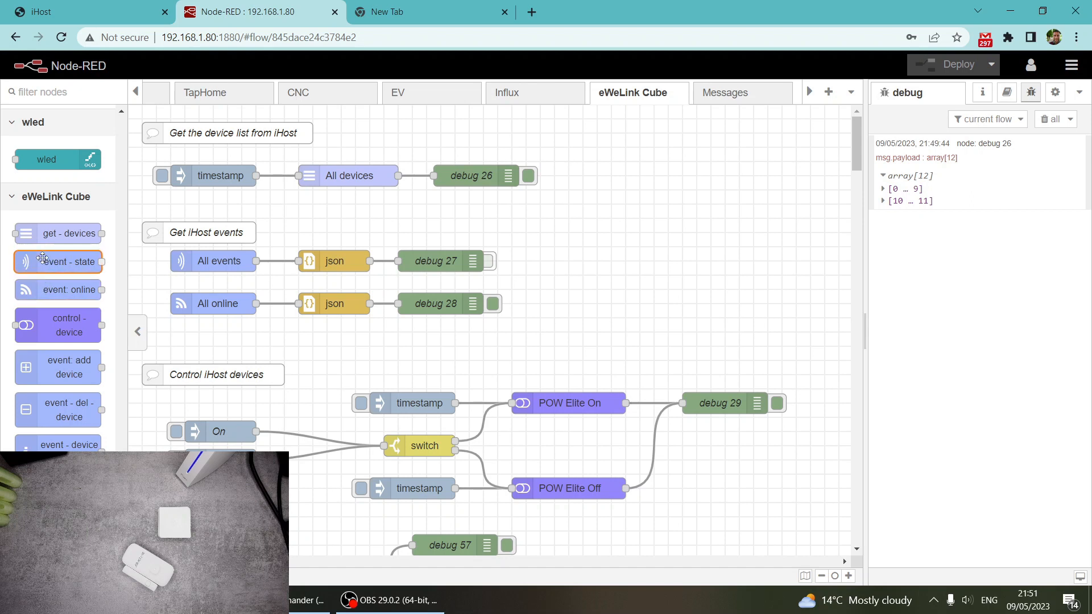
Step: Inspect the server and device choices of the All events node and close its settings without saving
mouse_move(60, 261)
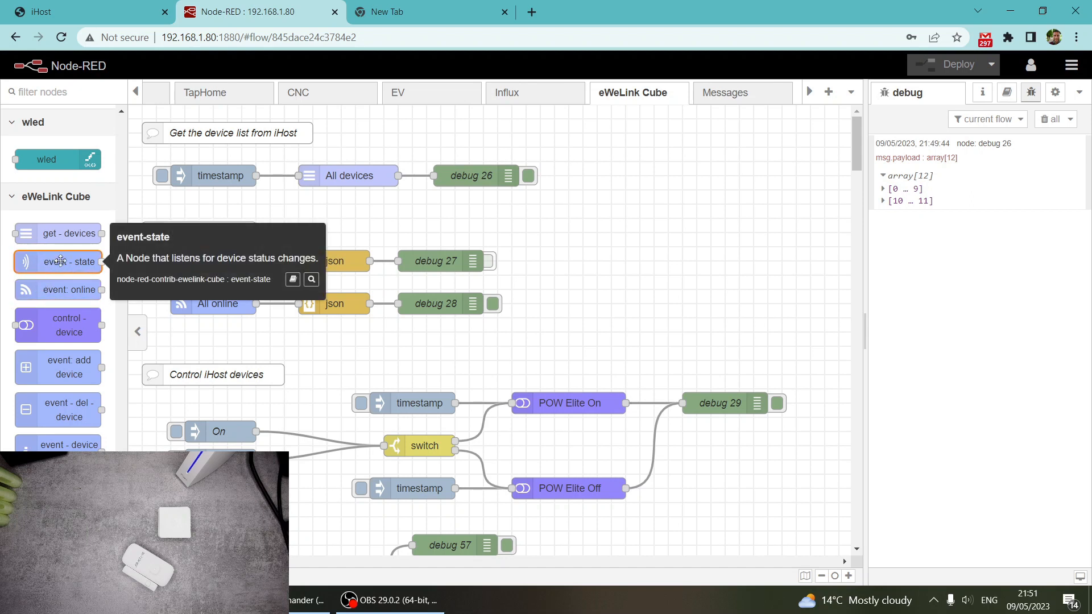
mouse_move(63, 291)
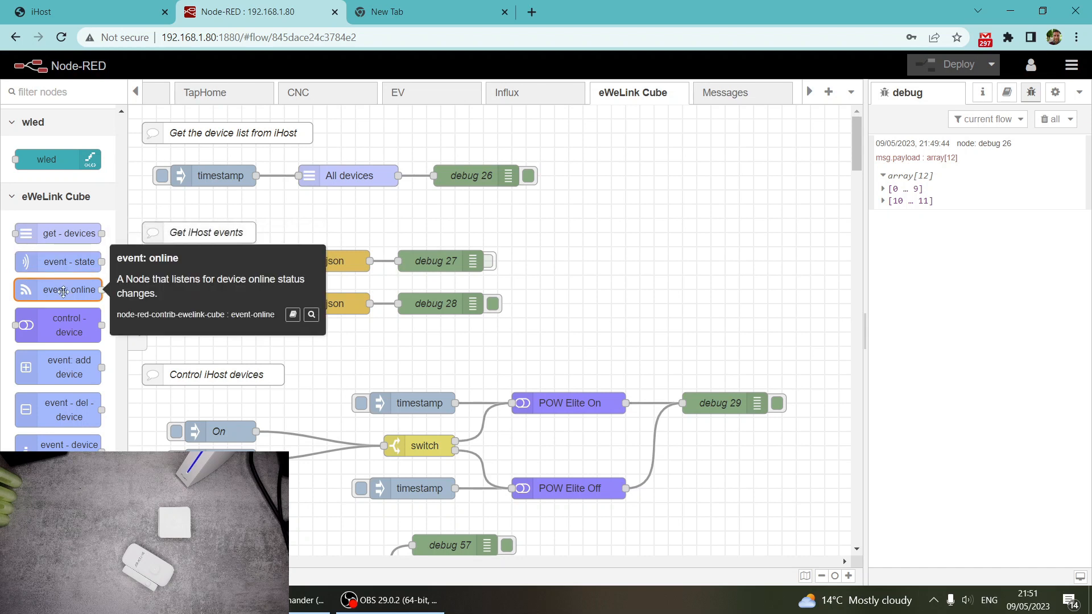
left_click(211, 263)
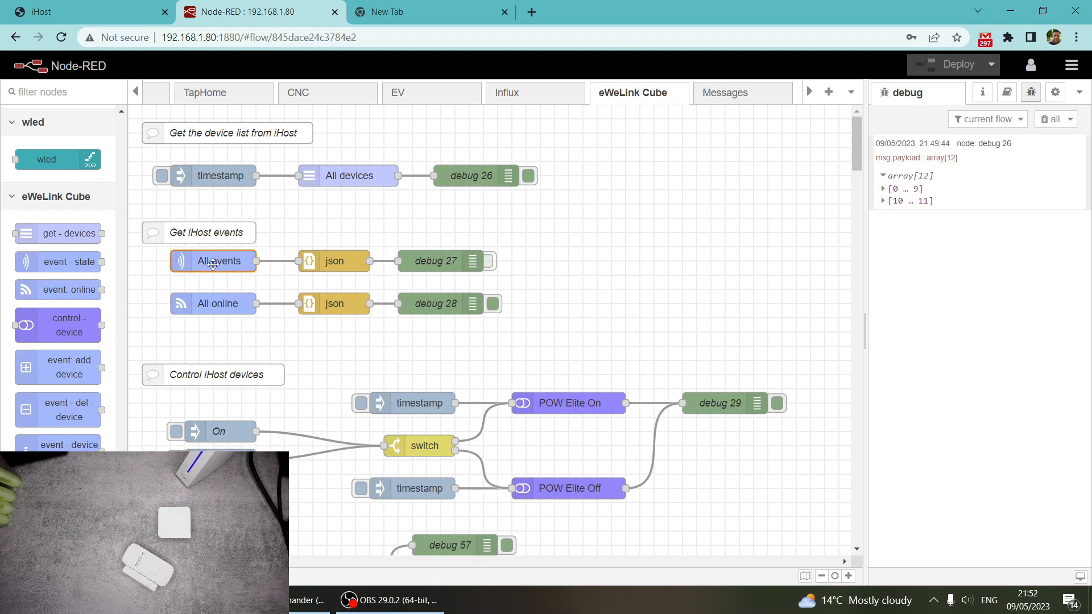
double_click(204, 264)
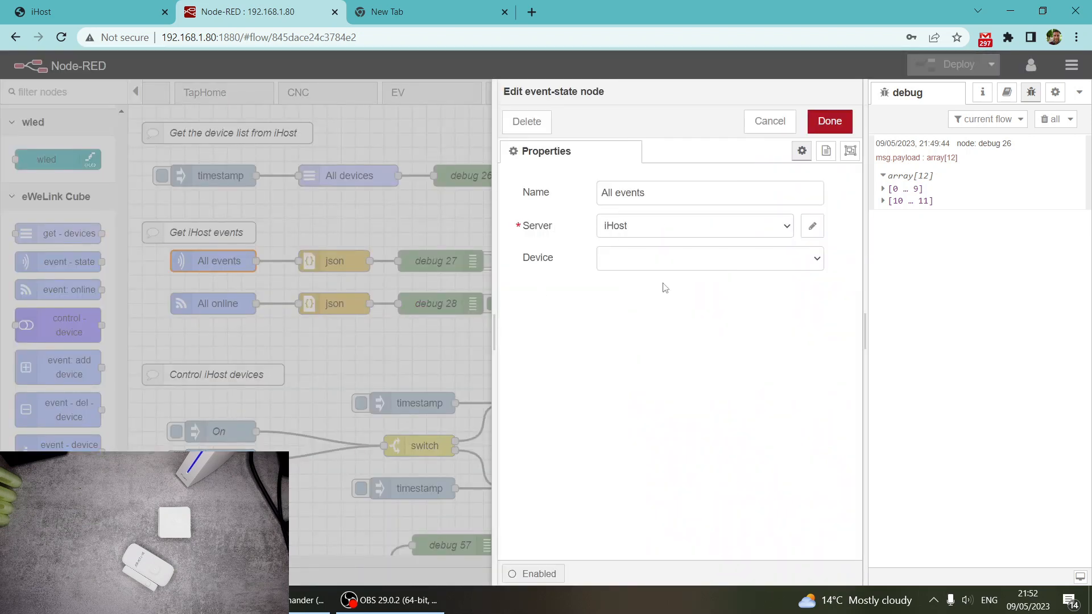
left_click(817, 258)
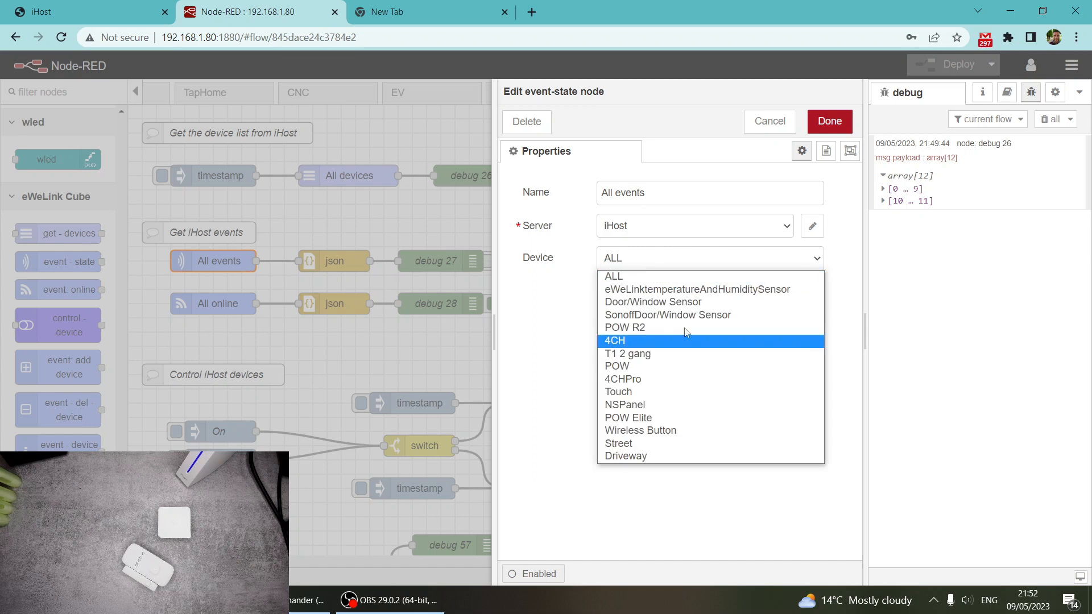
left_click(525, 265)
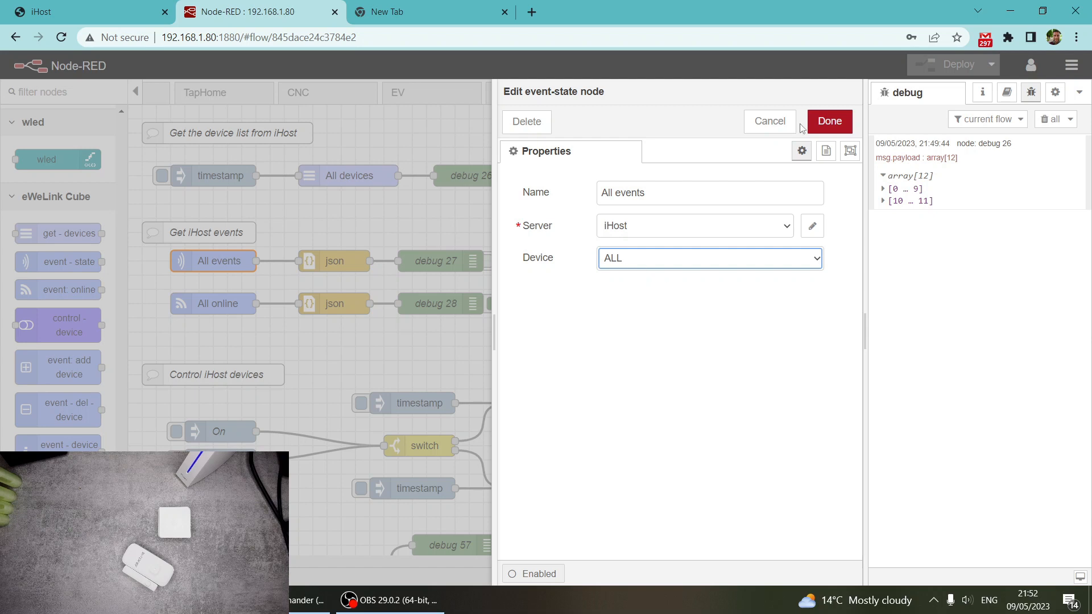
left_click(768, 126)
double_click(223, 256)
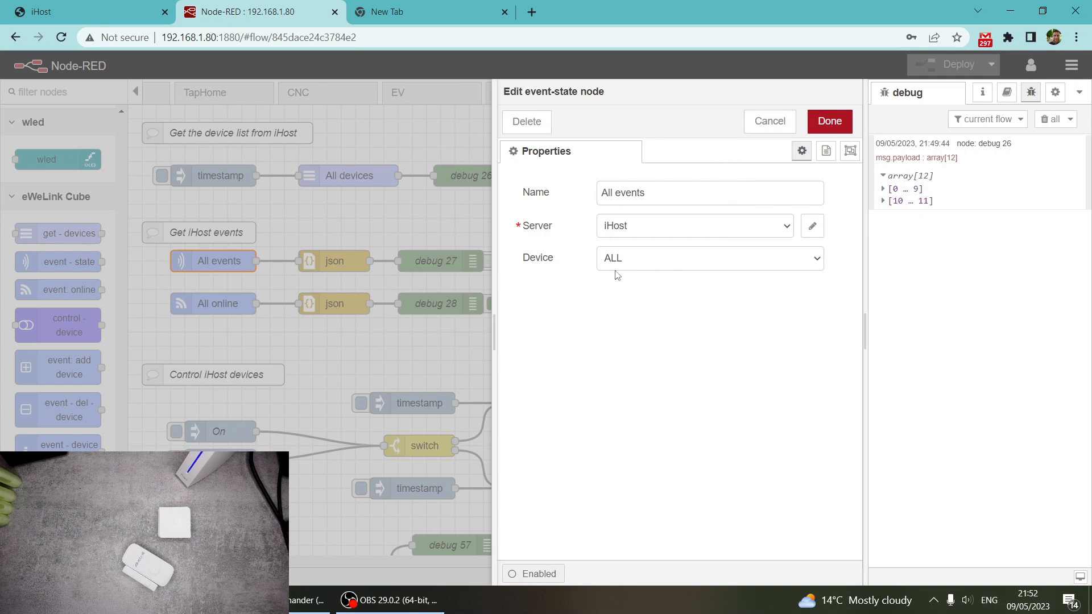
left_click(636, 265)
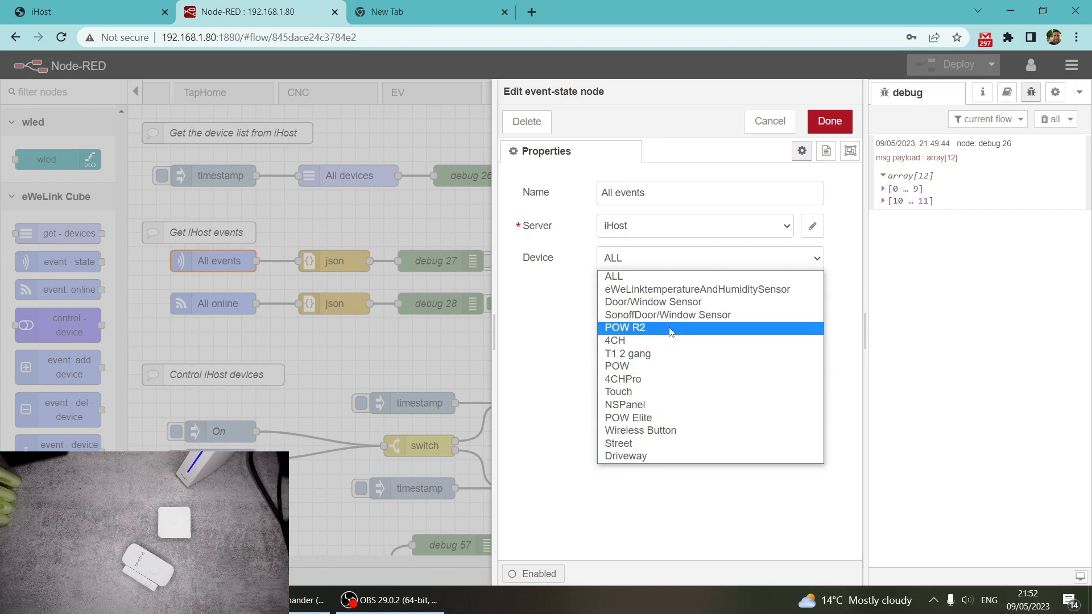
left_click(773, 117)
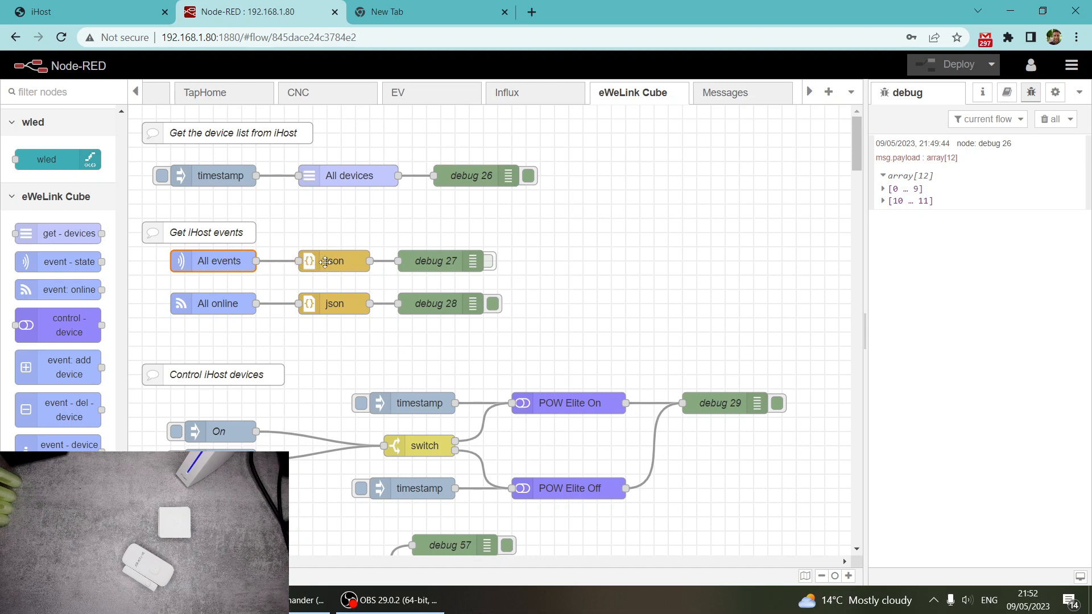
Step: Enable the debug 27 node's output and expand the payload's detect object in its first event message
left_click(487, 263)
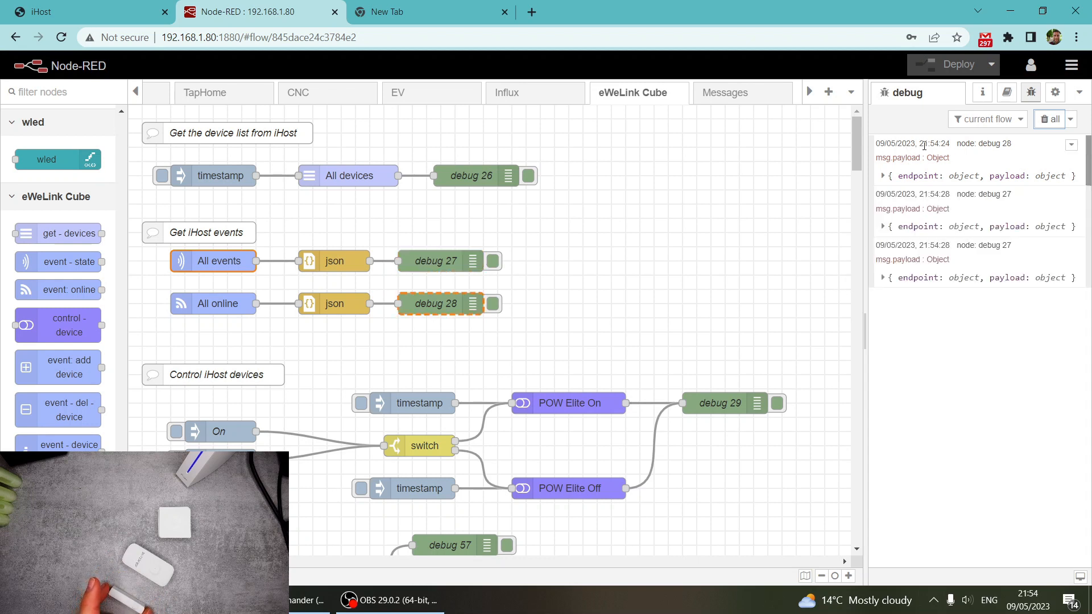
left_click(884, 228)
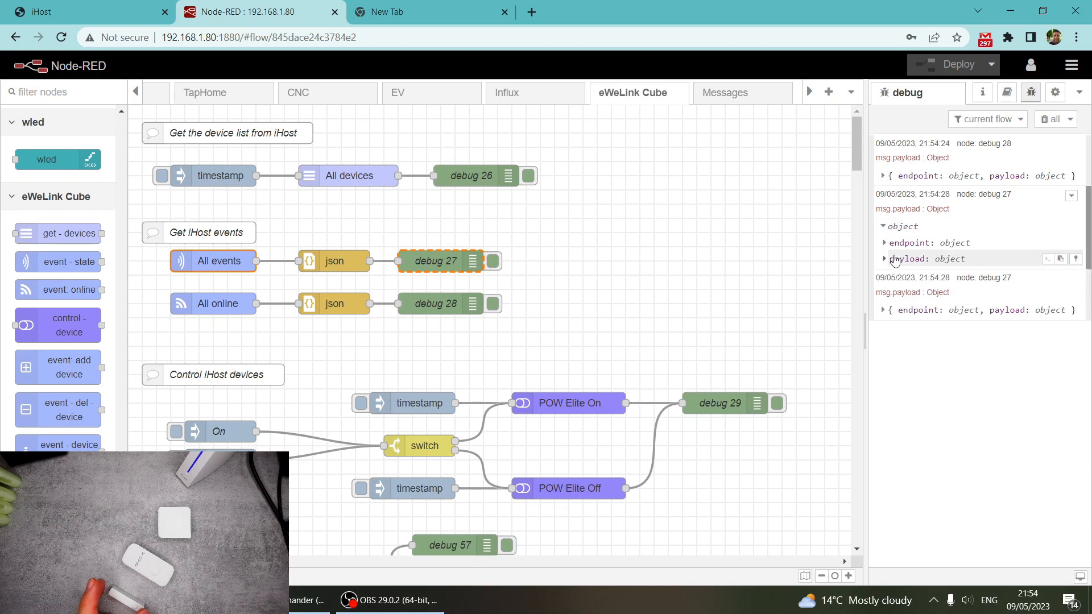
left_click(884, 260)
left_click(895, 275)
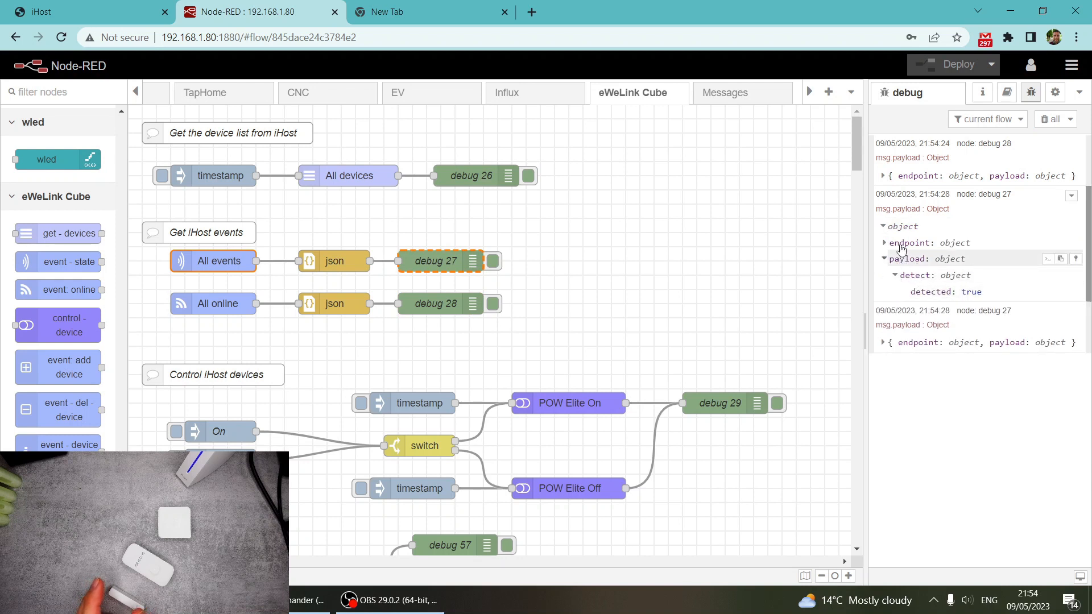
Step: Expand the second debug 27 message and examine the contents of its payload
left_click(883, 342)
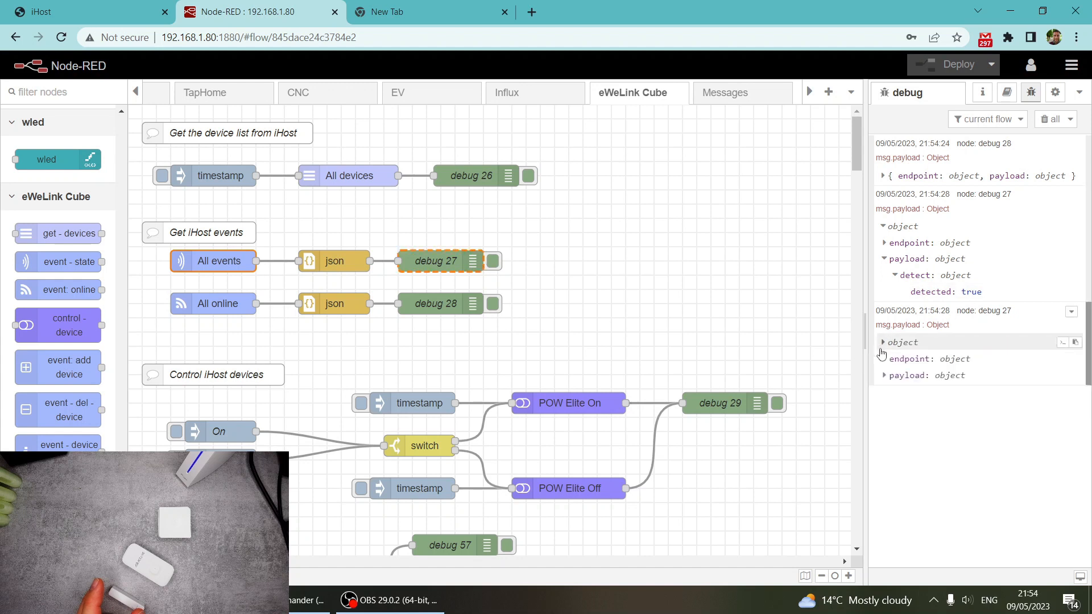
left_click(886, 375)
left_click(895, 391)
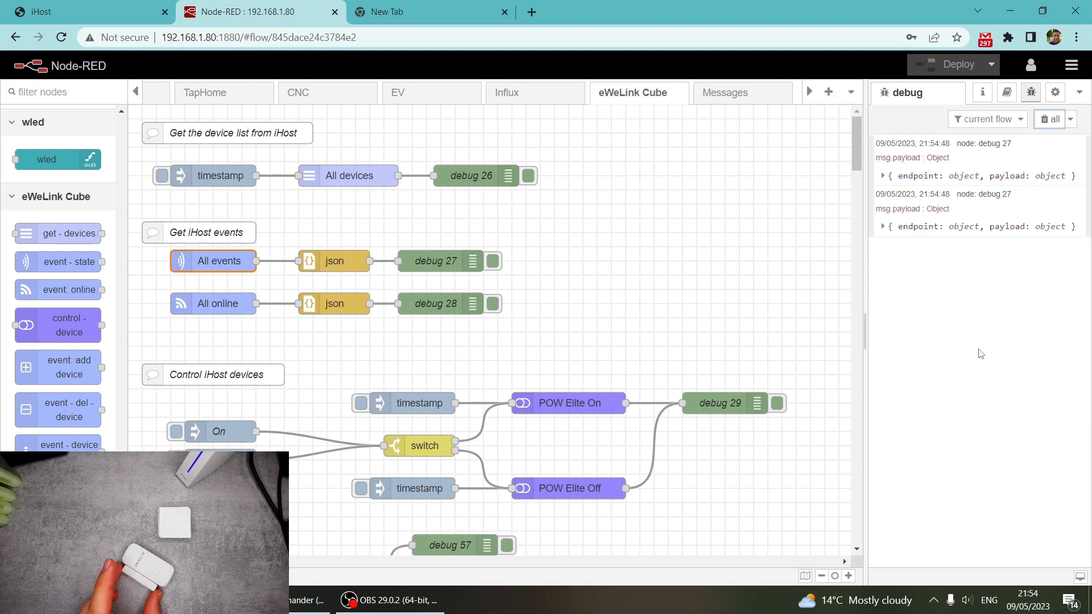
Step: Expand the first debug 27 message down to its detect object, and clear all messages from the debug output
left_click(882, 175)
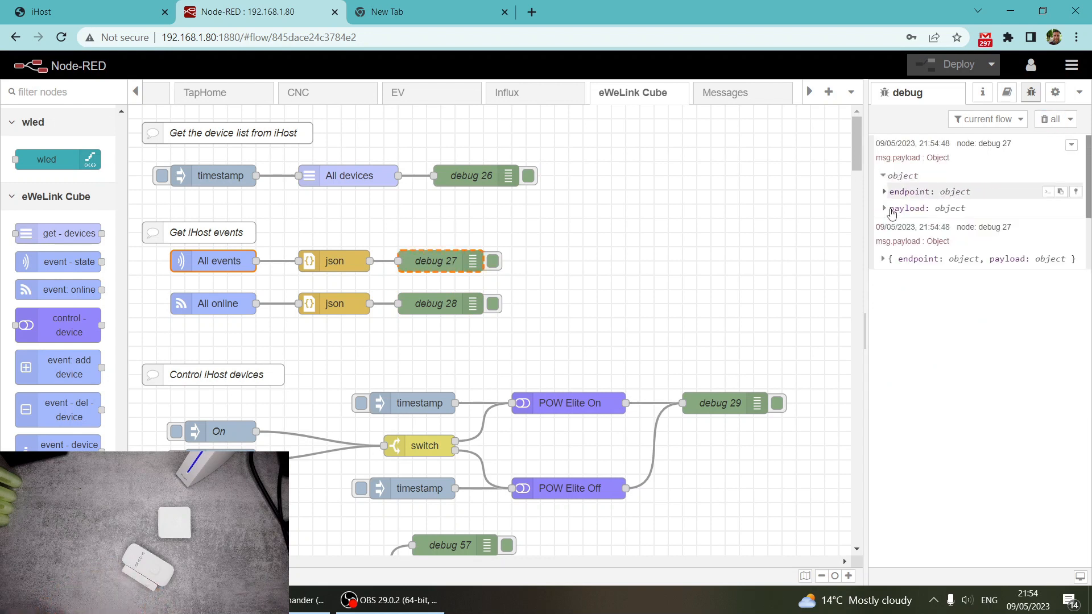
left_click(884, 209)
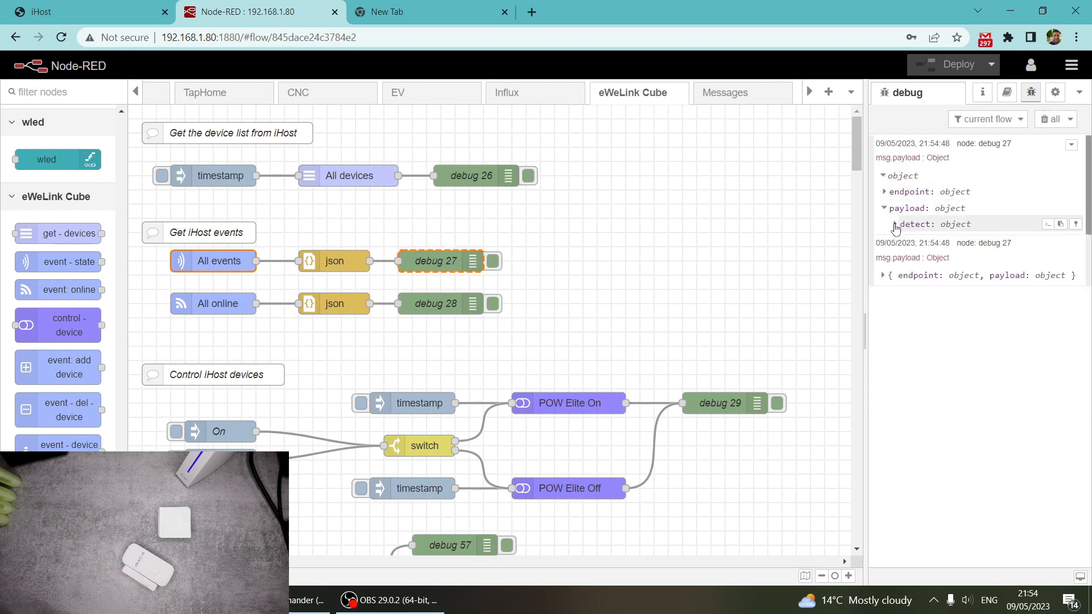
left_click(895, 224)
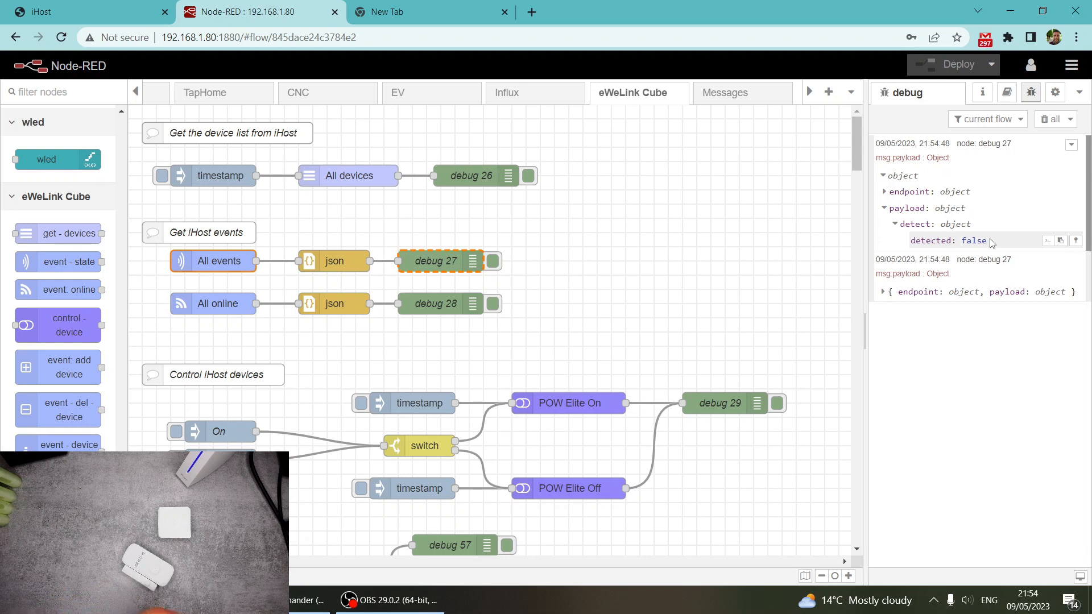
left_click(1054, 120)
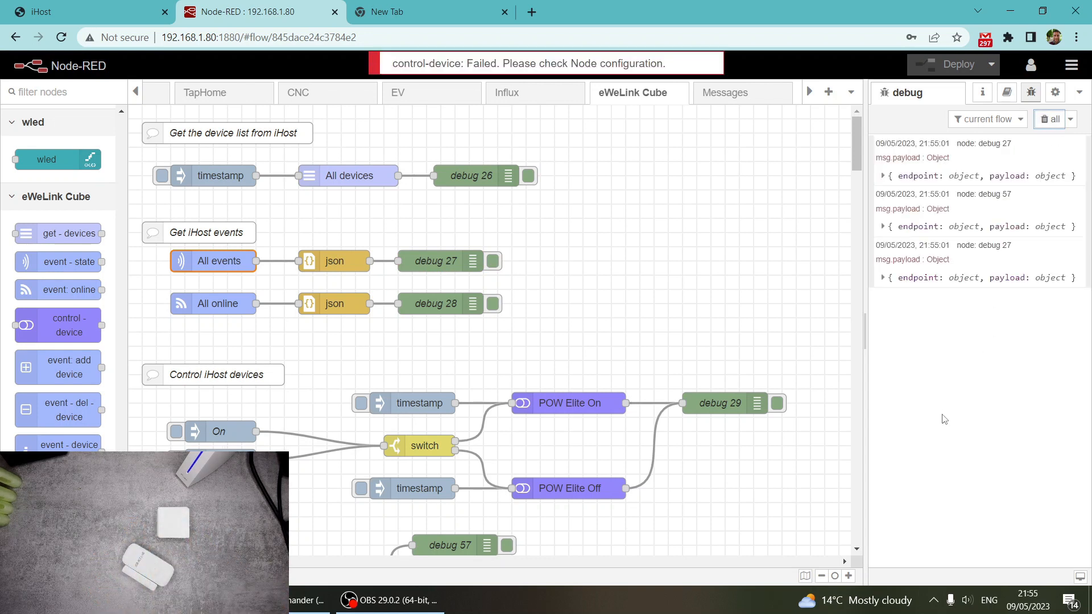
Step: Expand the payload of the last debug 27 message and the press object of the debug 57 message
left_click(882, 279)
left_click(884, 310)
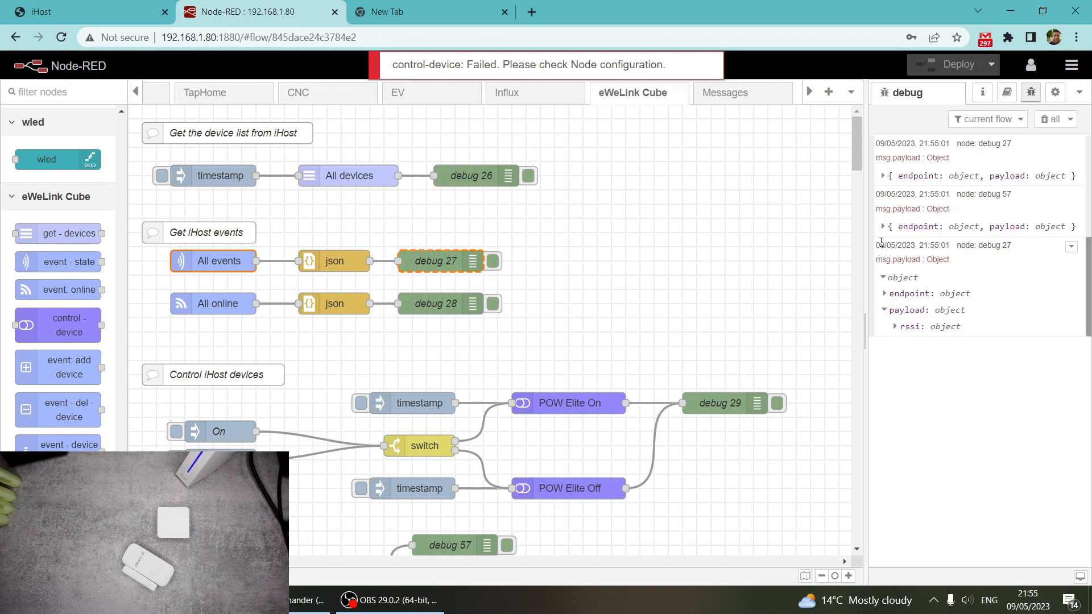
left_click(883, 226)
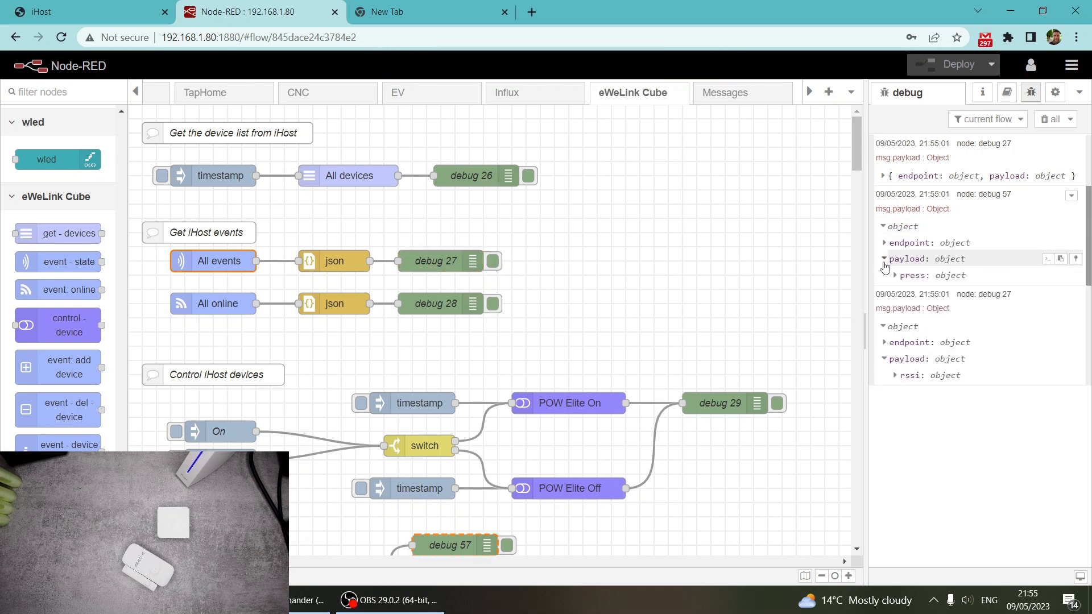
left_click(884, 259)
left_click(894, 275)
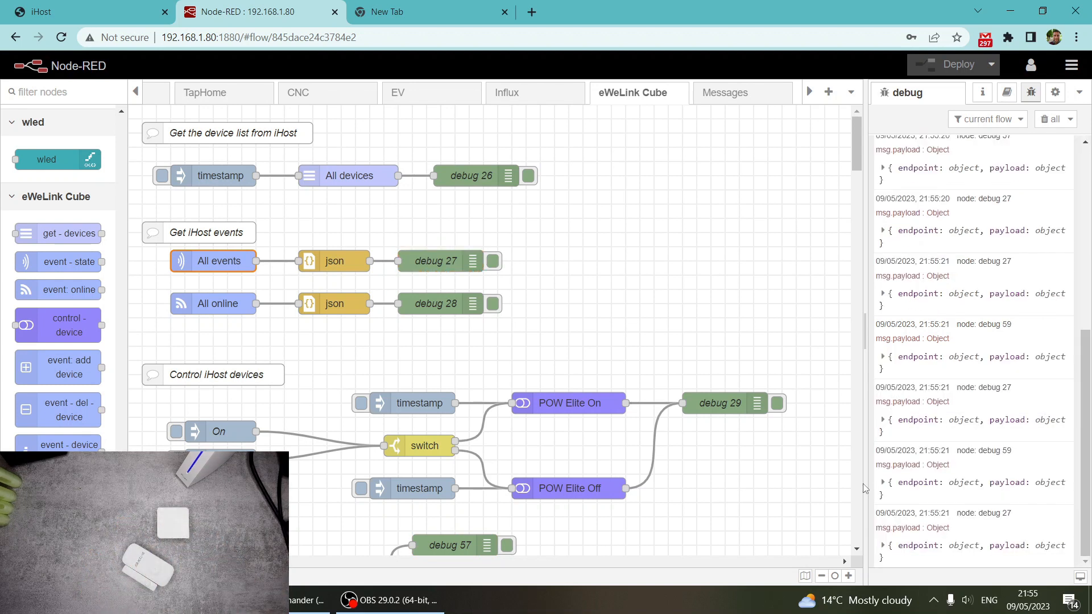
Step: Expand the power objects in the debug 27 message between the two debug 59 messages and in the first debug 59 message
left_click(882, 422)
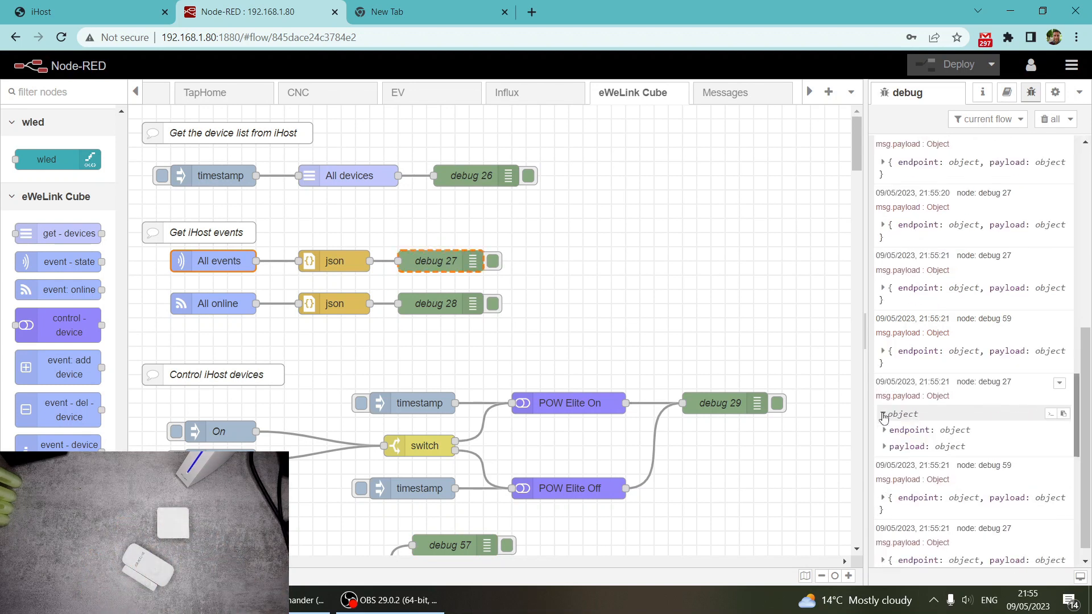
left_click(884, 432)
left_click(895, 448)
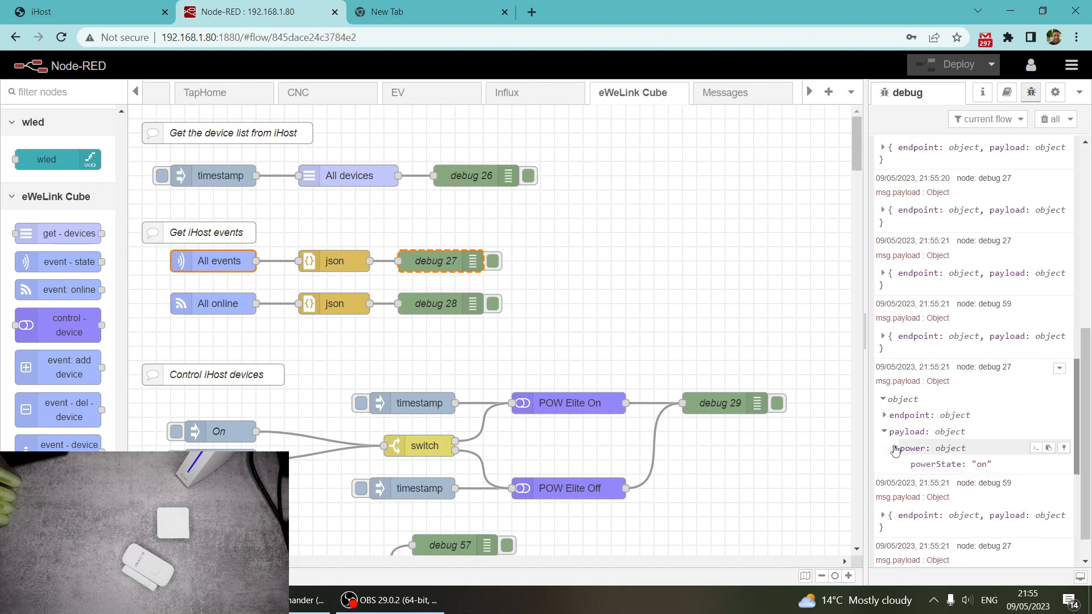
left_click(882, 336)
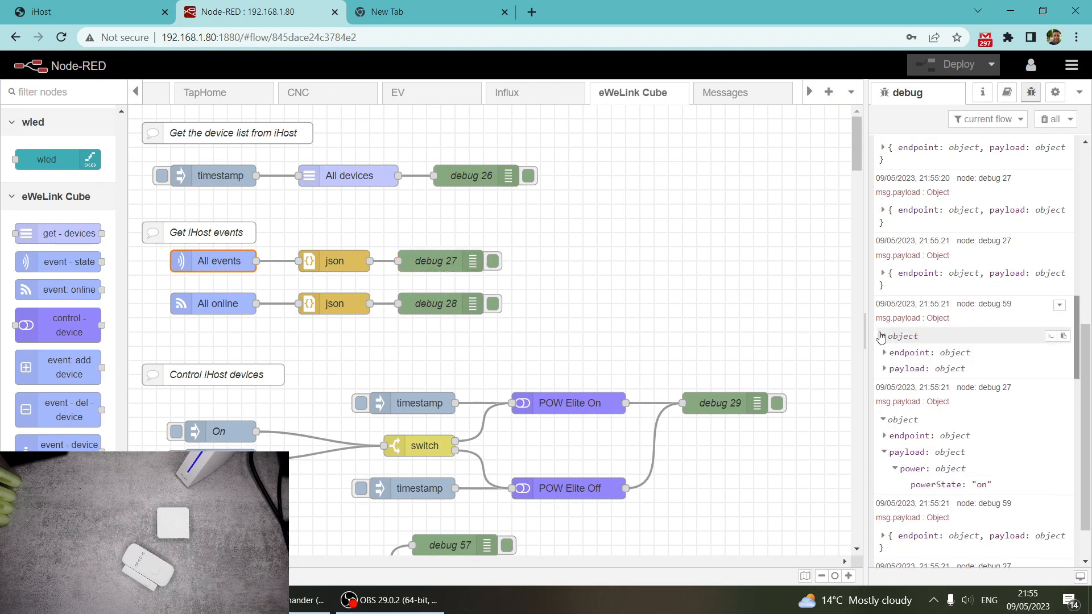
left_click(884, 369)
left_click(892, 387)
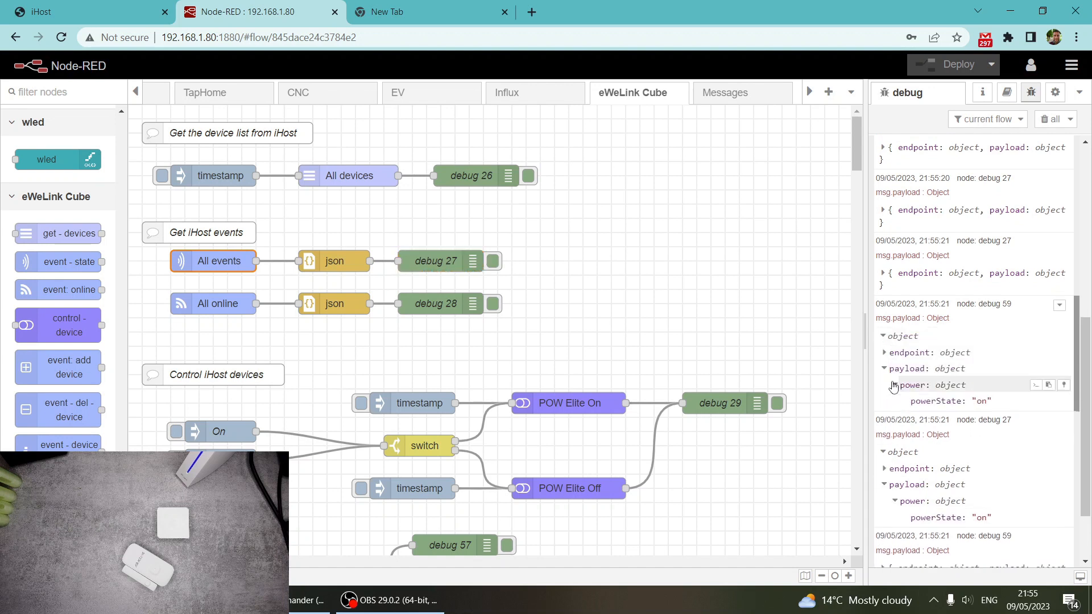
Step: Expand the two debug 27 messages preceding the first debug 59 message down to their power and rssi objects
left_click(884, 273)
left_click(885, 306)
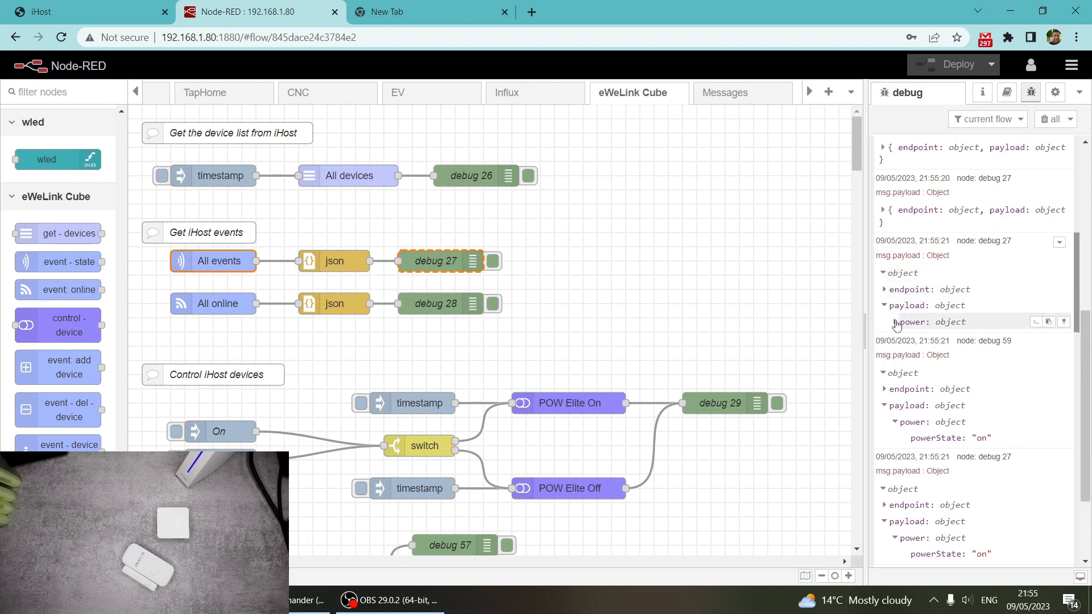
left_click(895, 321)
left_click(882, 210)
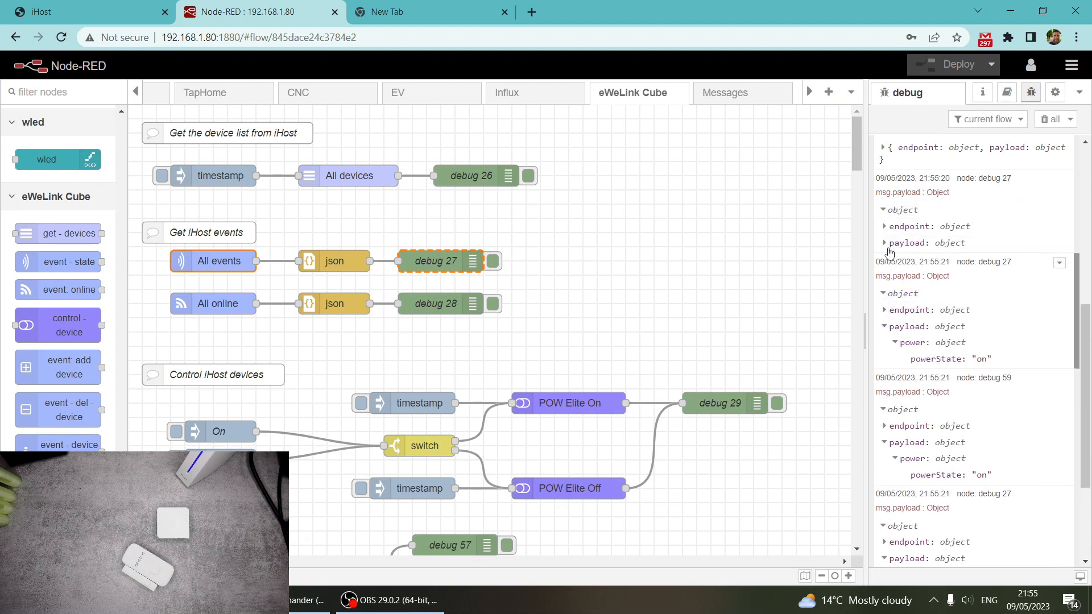
left_click(885, 243)
left_click(894, 259)
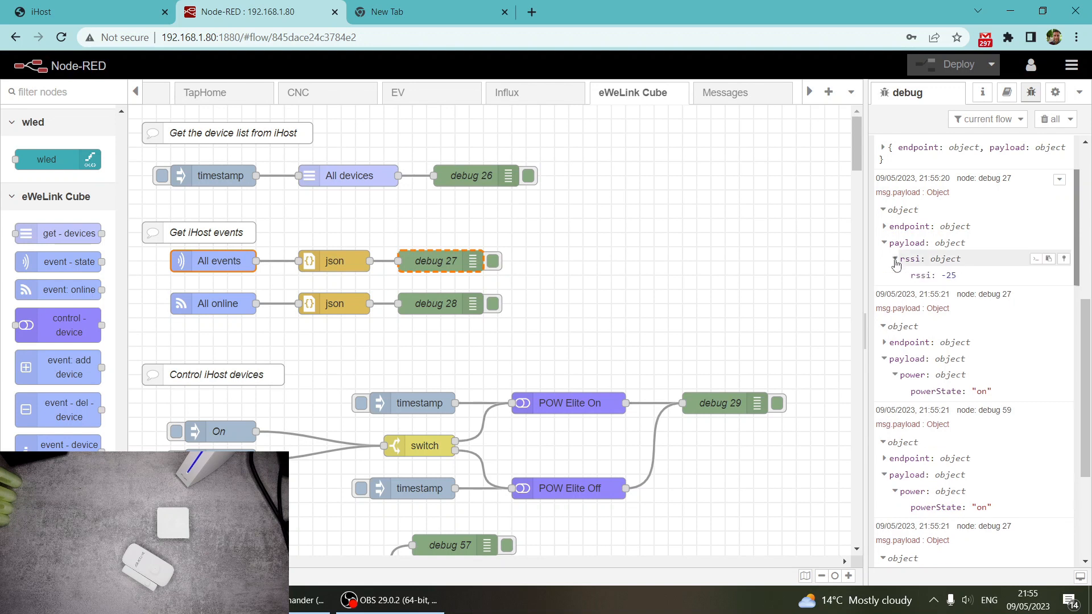
Step: Expand the debug 57 message from 21:55:20 down to its press object, and clear the debug output
left_click(882, 148)
left_click(885, 179)
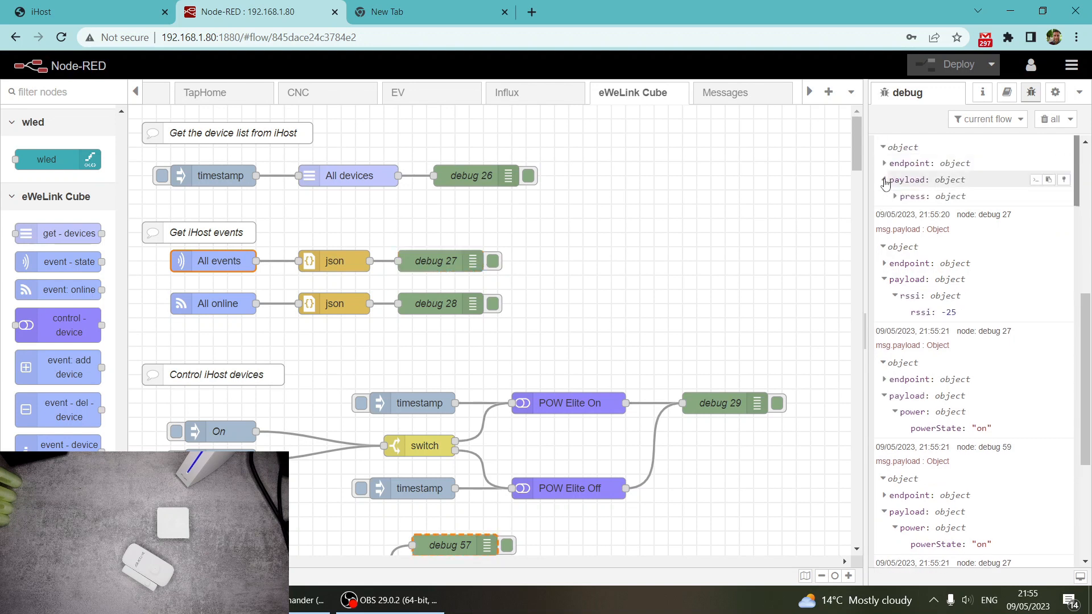
left_click(895, 196)
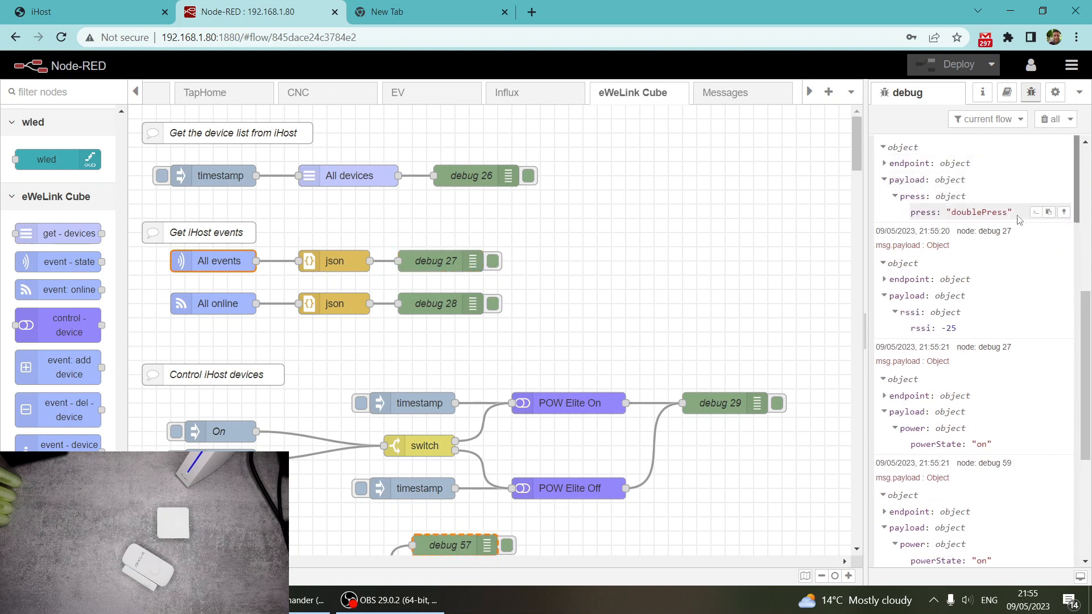
left_click(1050, 123)
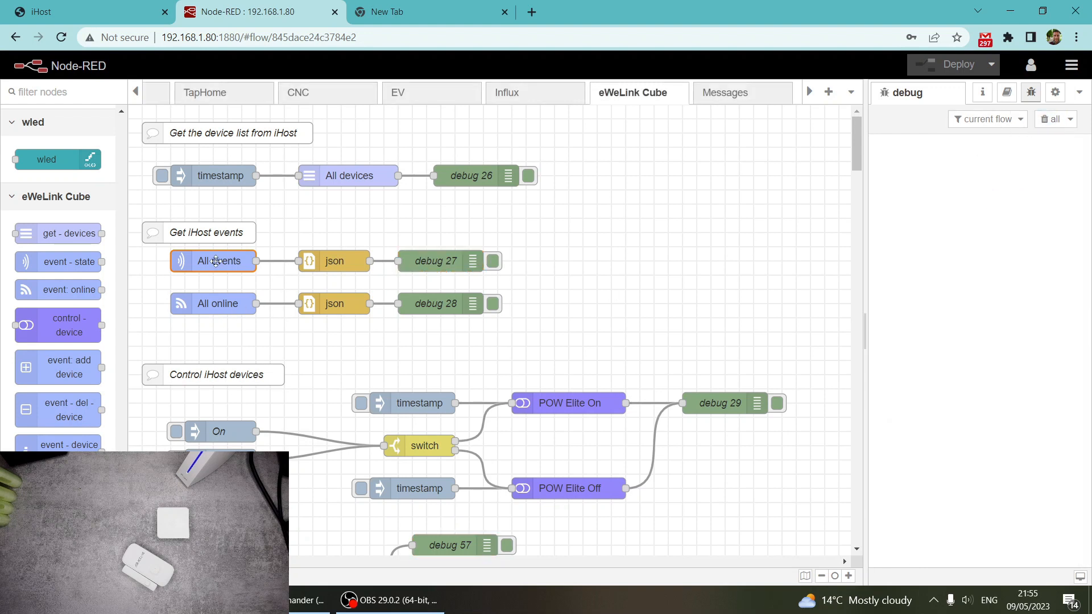
Step: Inspect the state options for the Wireless Button device in the All events node and close its settings without saving
double_click(216, 261)
left_click(706, 261)
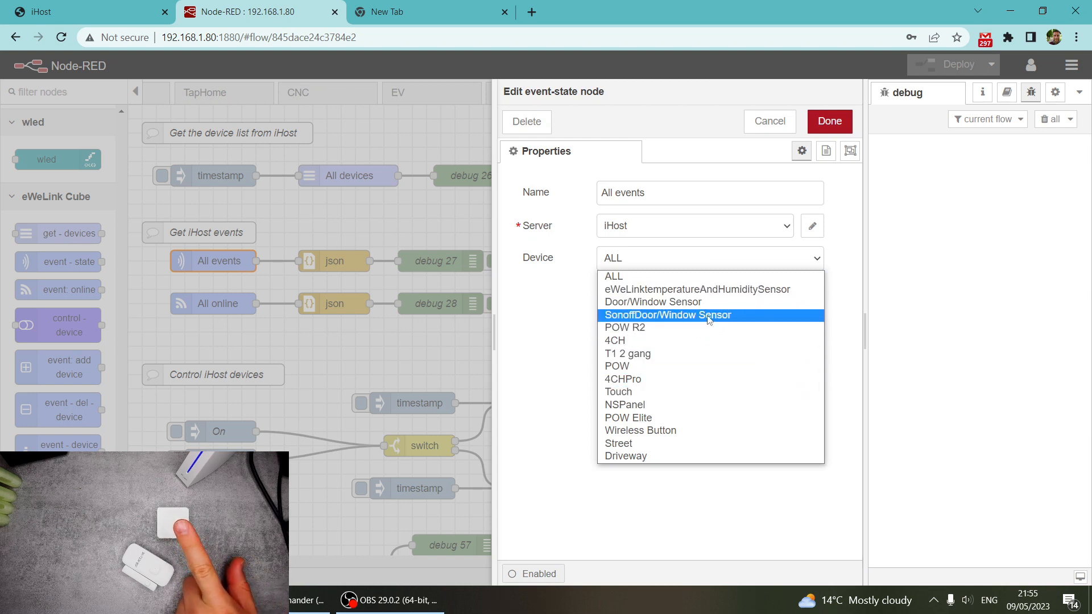
left_click(710, 431)
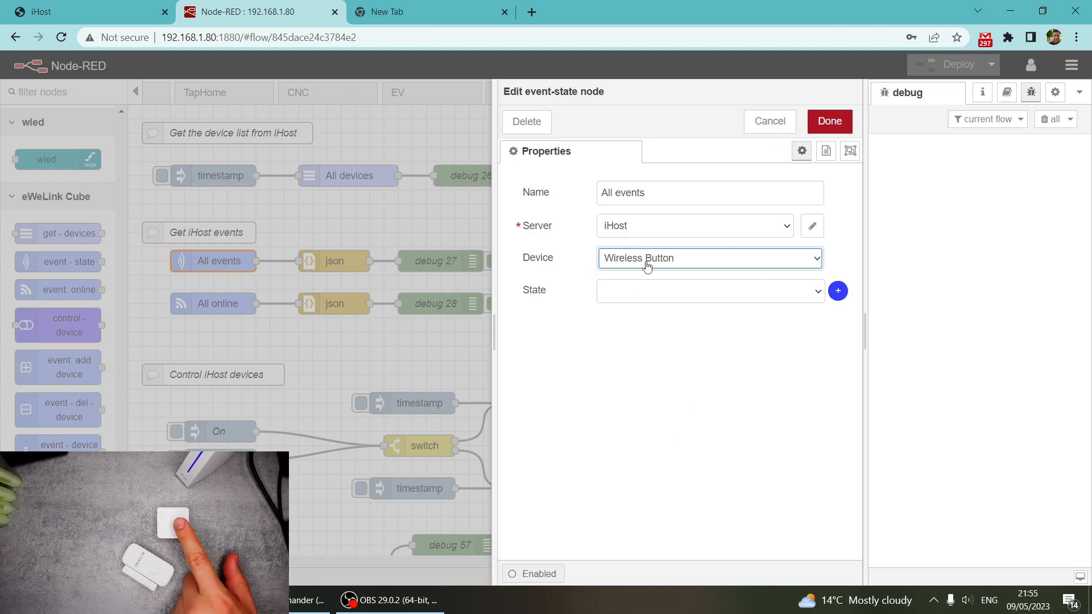
left_click(789, 301)
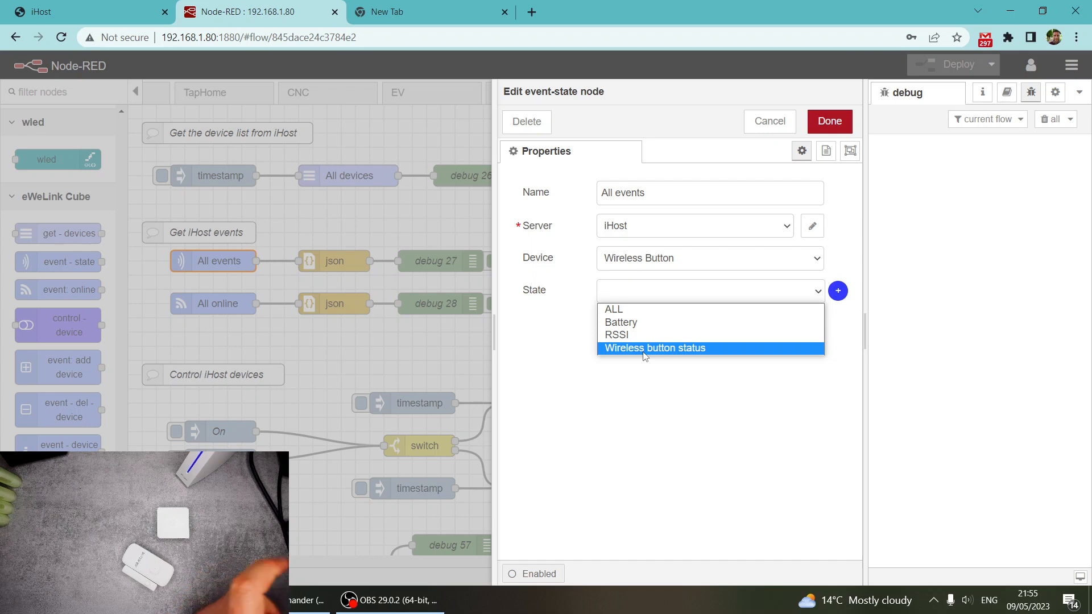
left_click(768, 121)
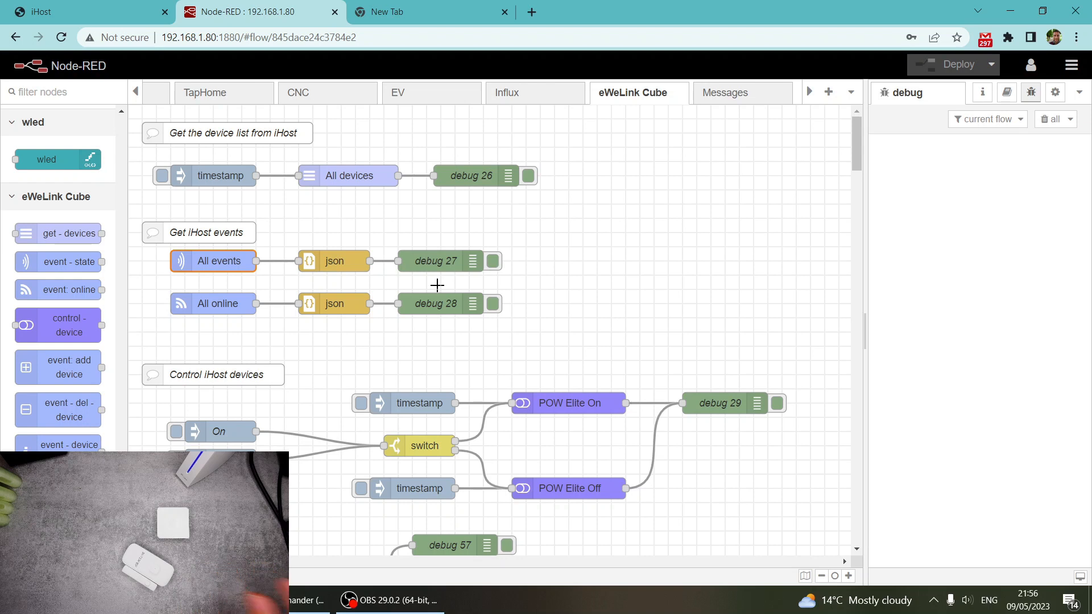
Step: Inspect the device choices of the All online node and close its settings without saving
double_click(213, 304)
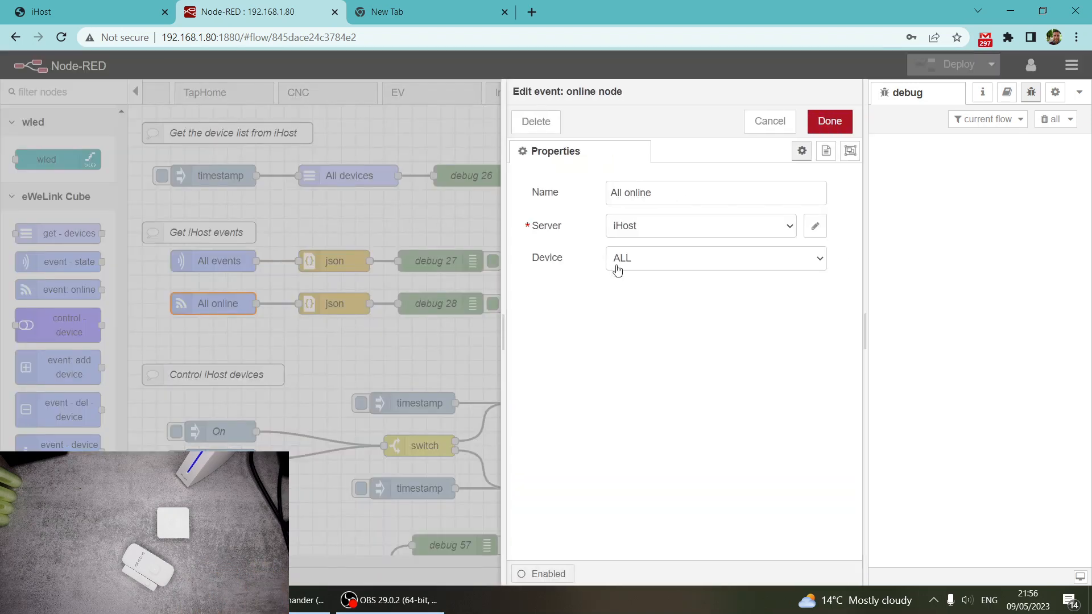
left_click(666, 264)
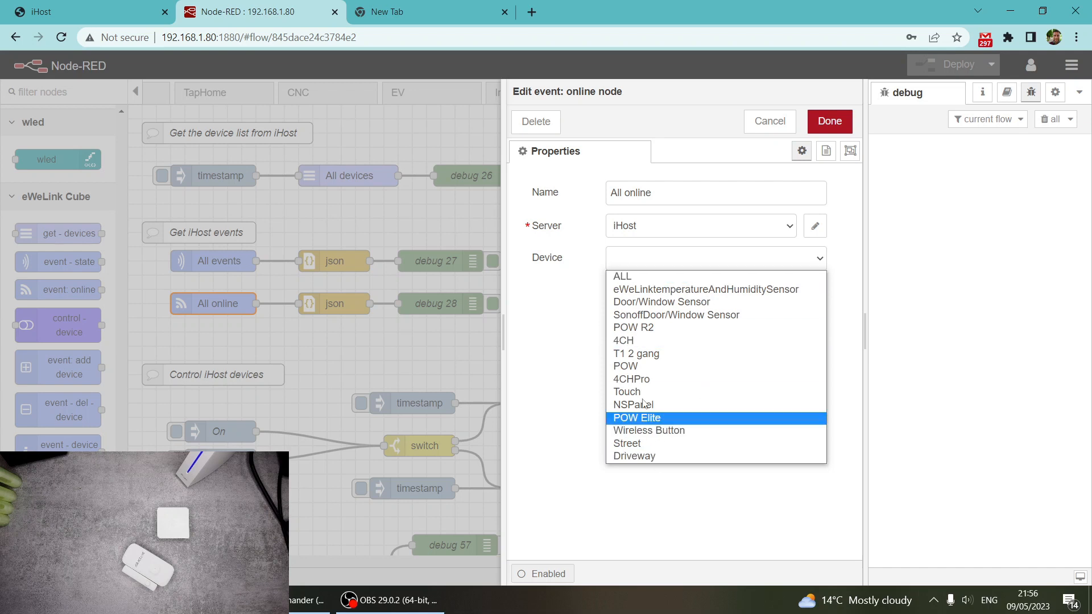
left_click(648, 279)
left_click(770, 121)
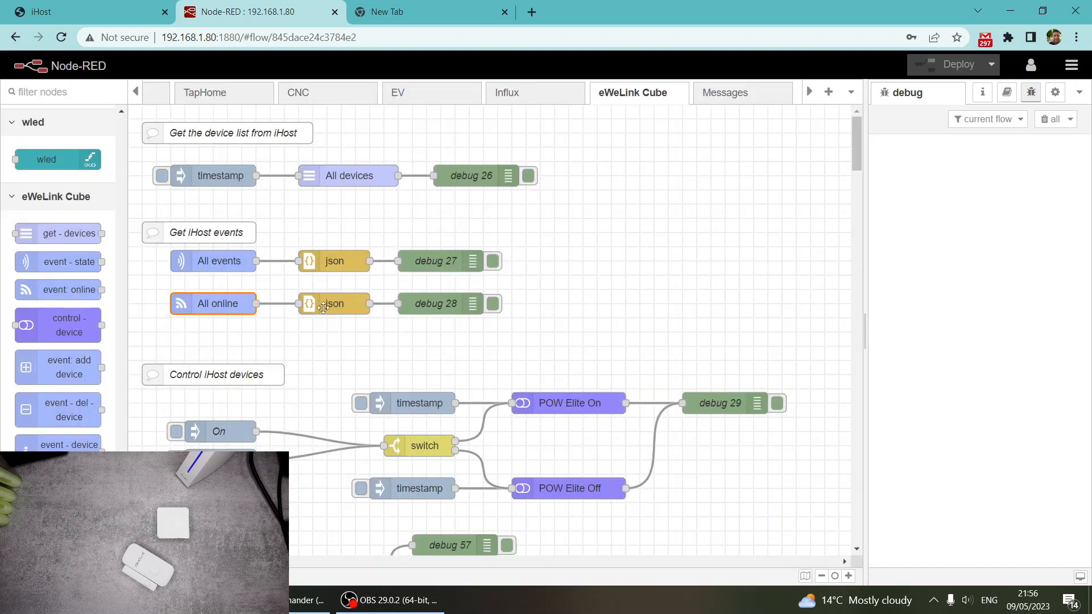
left_click_drag(157, 284, 523, 324)
left_click(523, 324)
Step: Try category switch, device POW Elite and switch action on in the Control iHost devices POW Elite On node, and cancel the edit
scroll(524, 324, "down", 5)
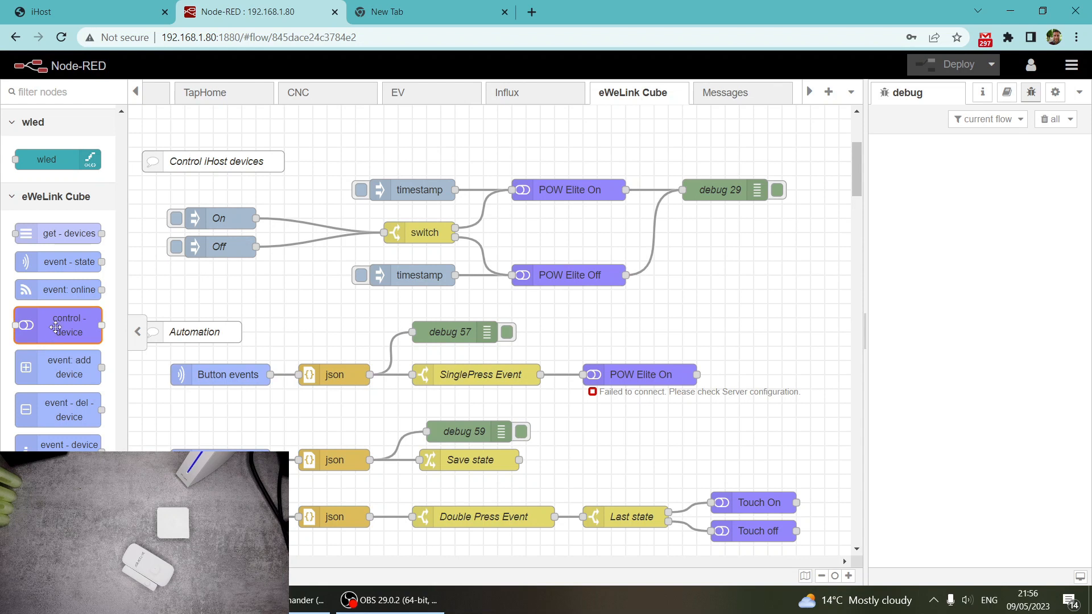
mouse_move(54, 323)
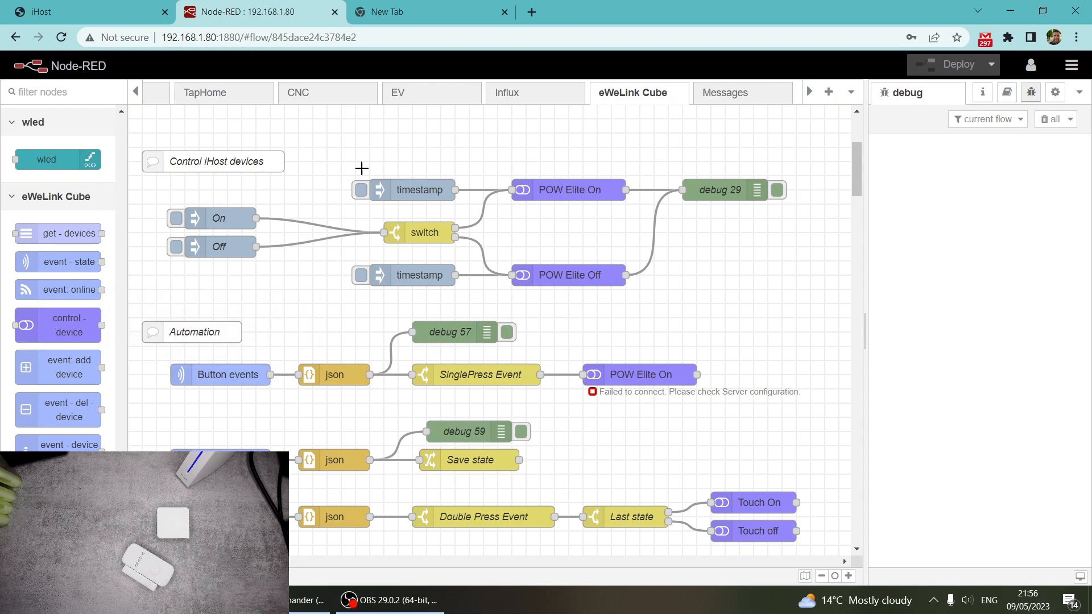
double_click(557, 186)
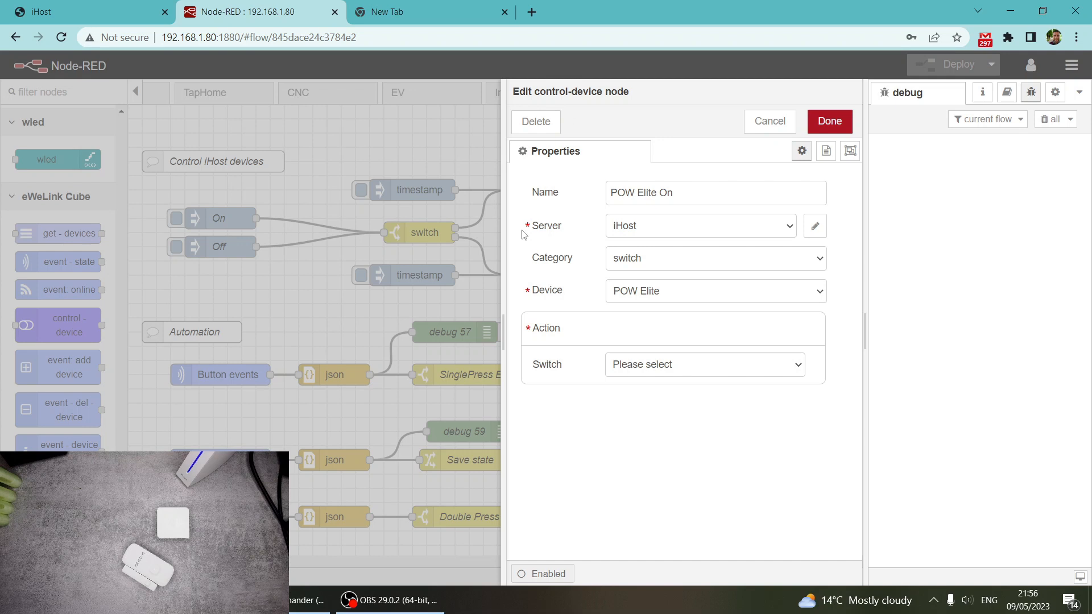
left_click(679, 261)
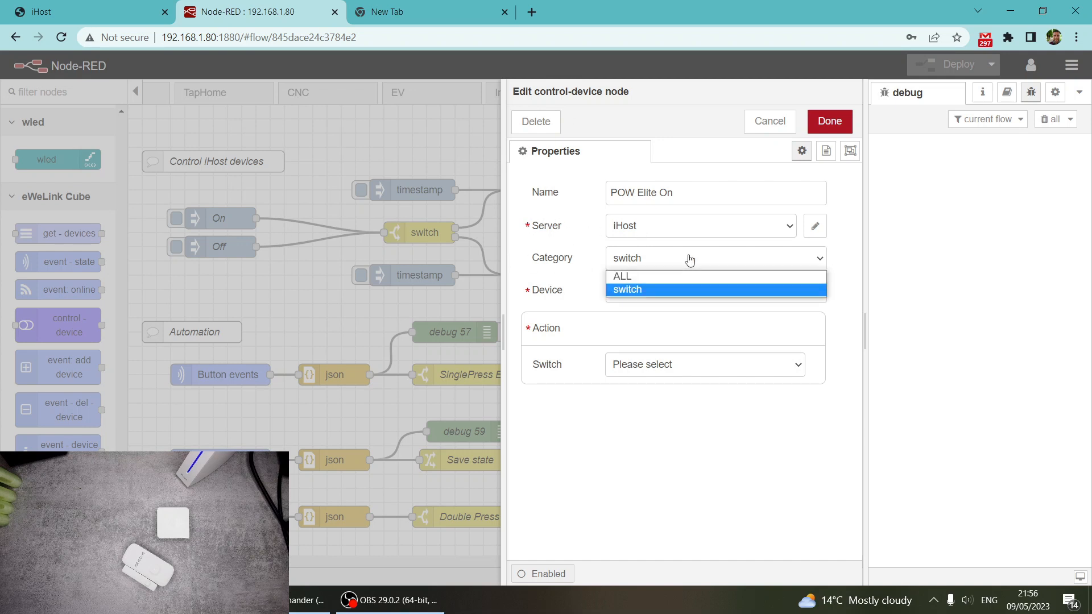
left_click(637, 290)
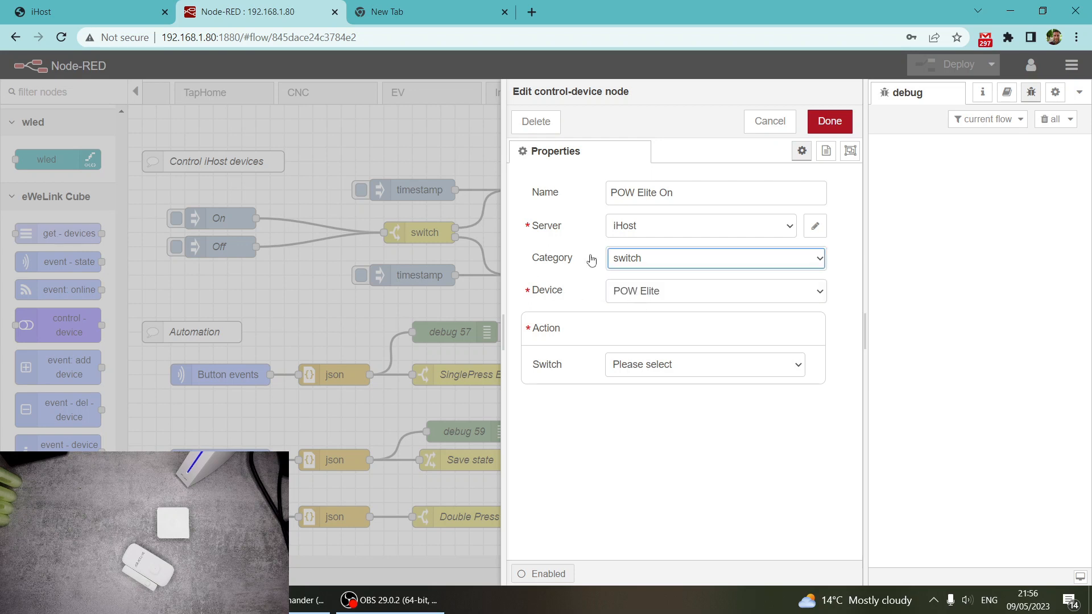
left_click(704, 302)
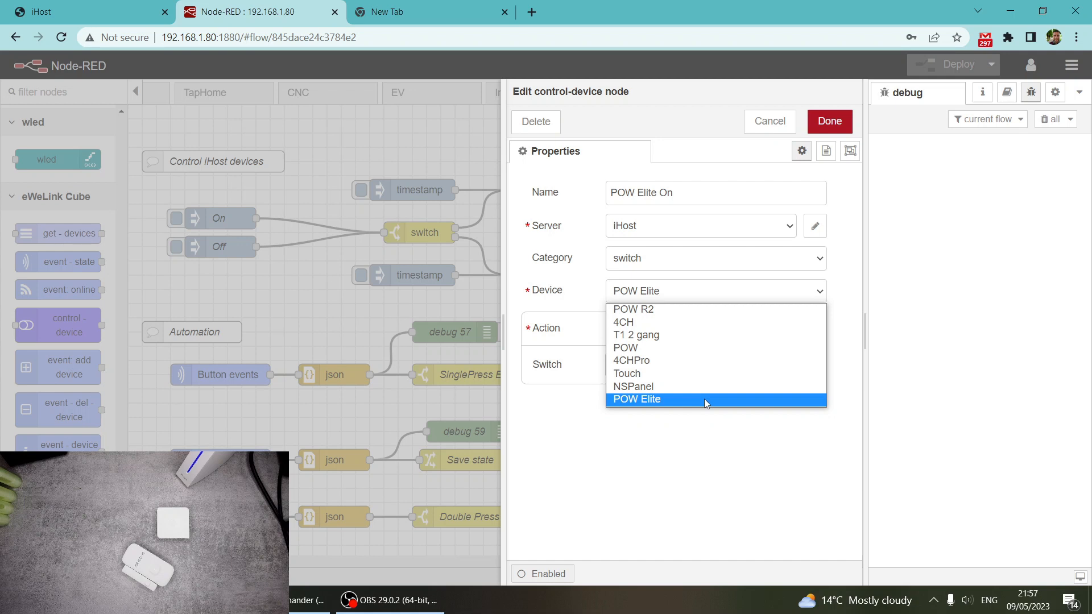
left_click(644, 402)
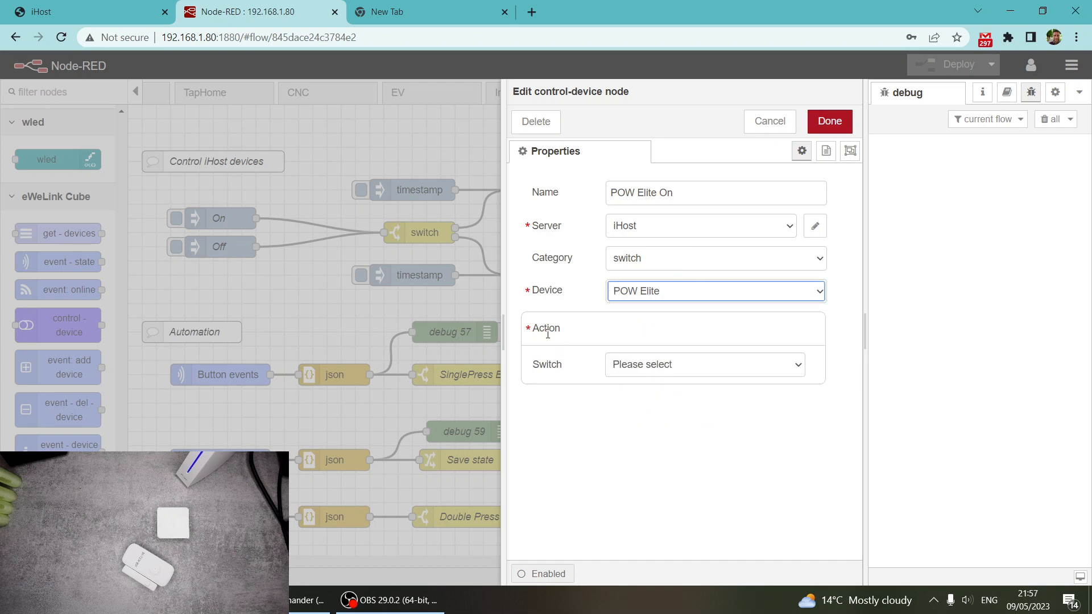
left_click(719, 374)
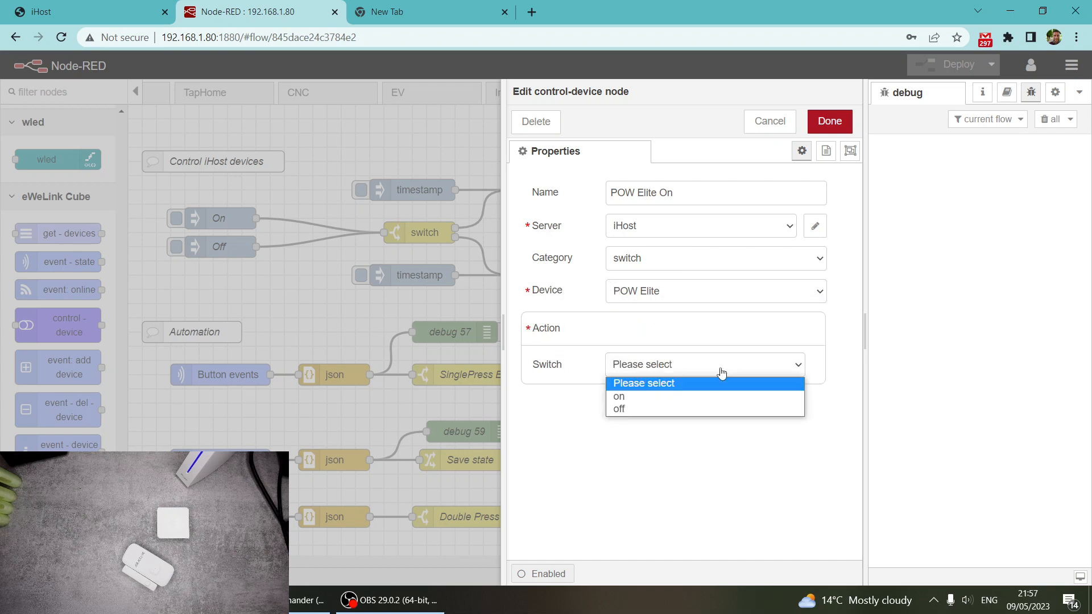
left_click(626, 397)
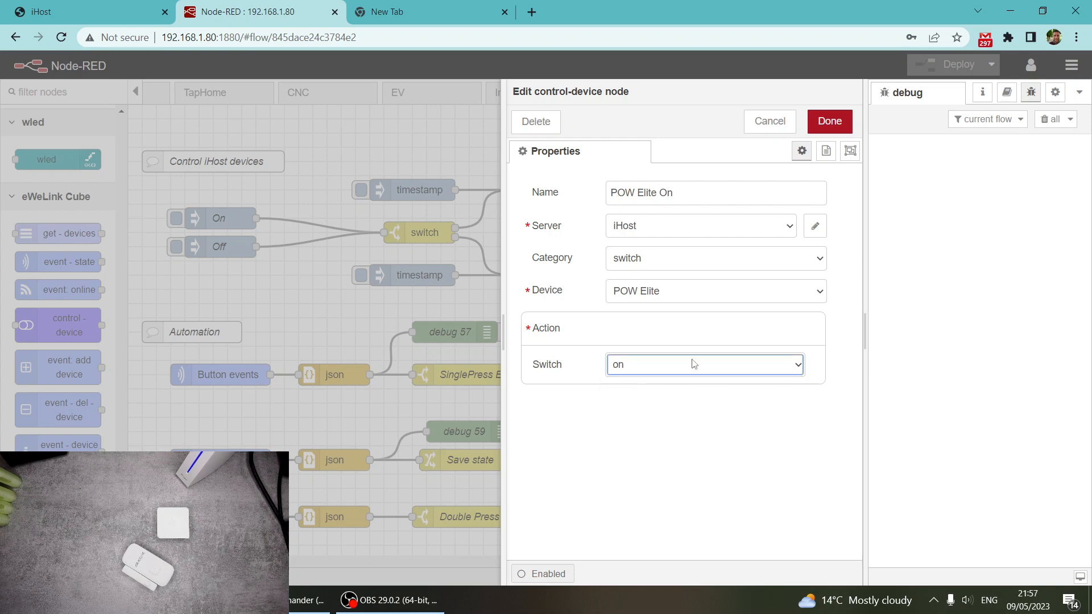
left_click(762, 122)
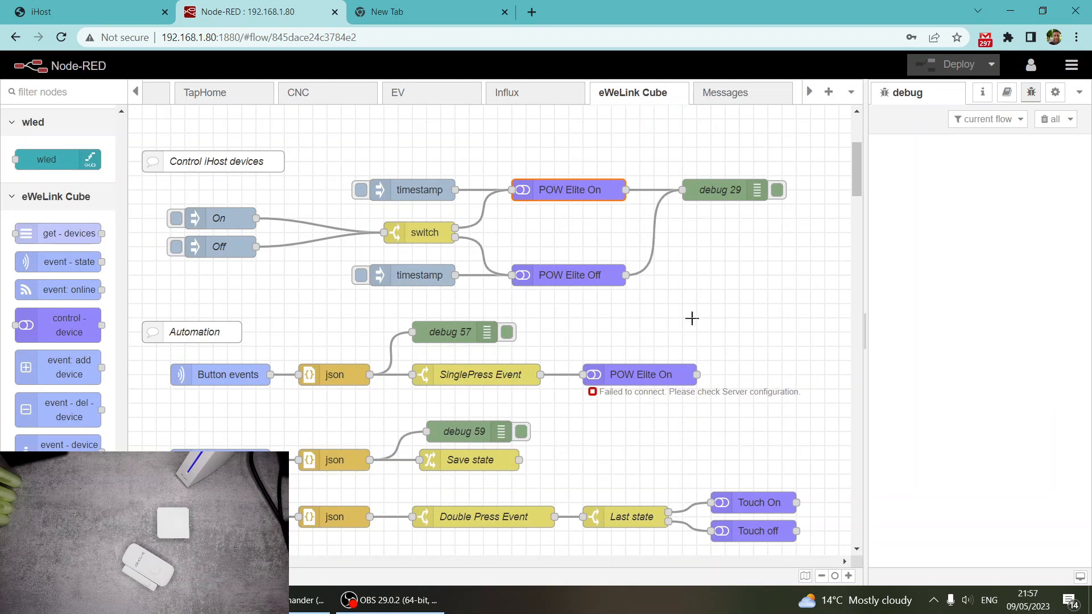
Step: Inspect the settings of the POW Elite On and POW Elite Off control nodes, including the Automation one, without saving
double_click(571, 191)
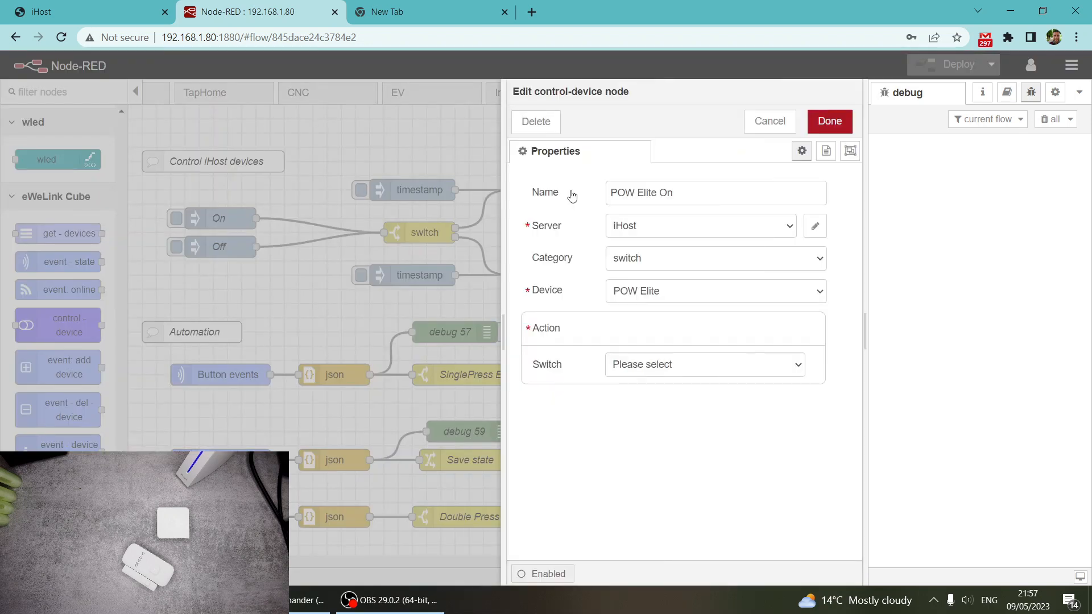
left_click(773, 119)
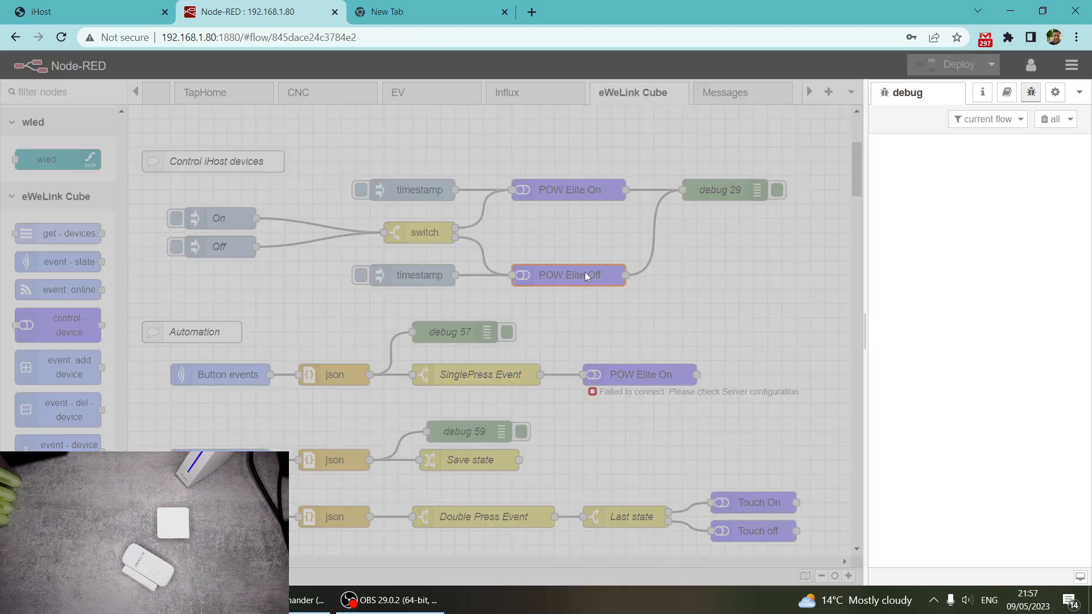
double_click(587, 276)
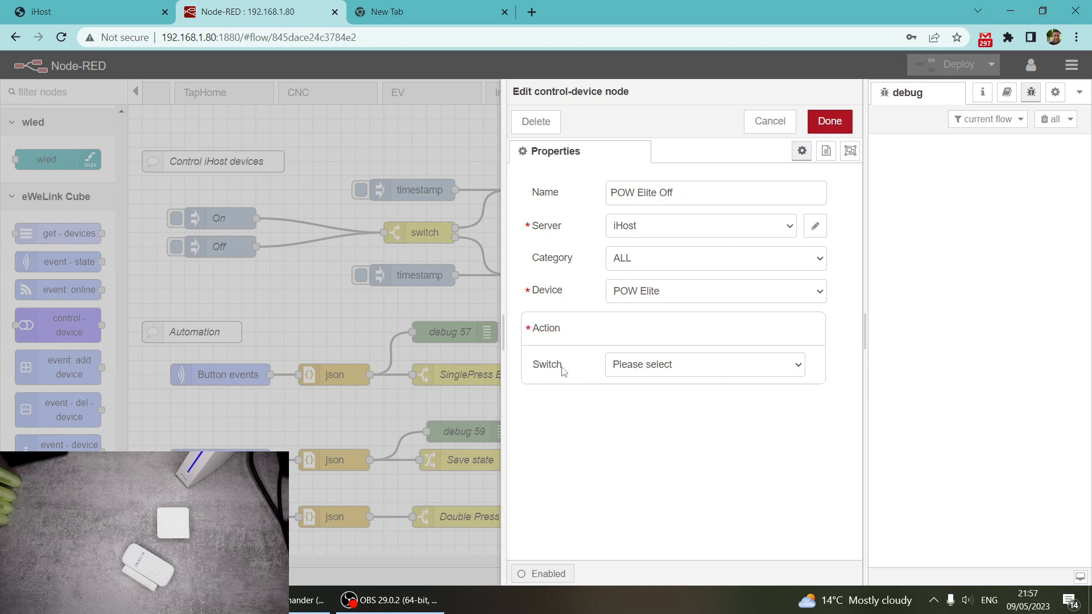
left_click(761, 123)
double_click(635, 375)
left_click(770, 123)
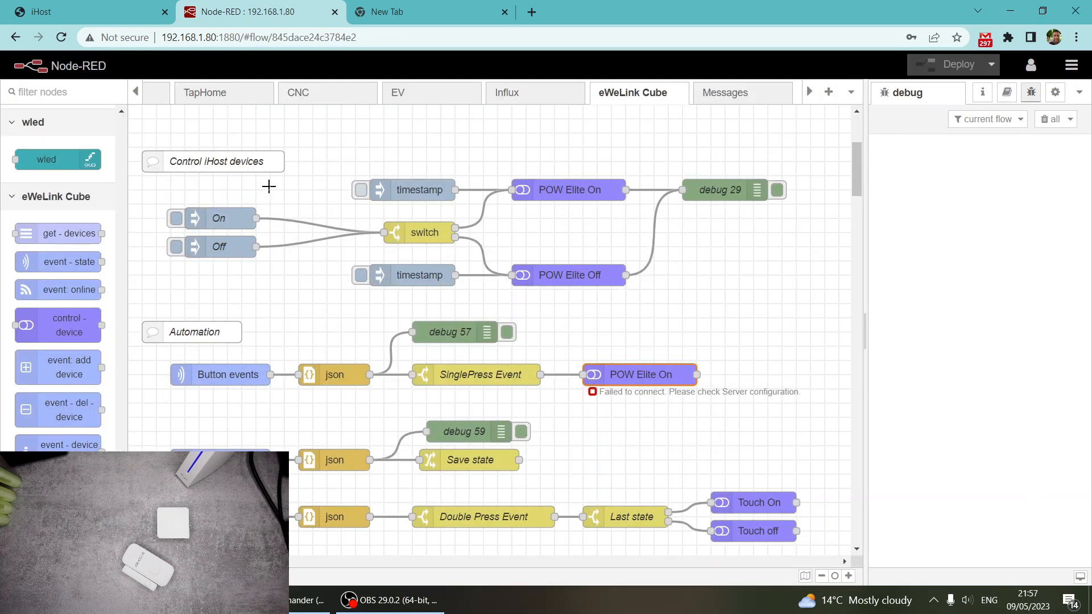
Step: Inspect the On inject node's payload and the switch node's rules under Control iHost devices, closing both without saving
double_click(206, 213)
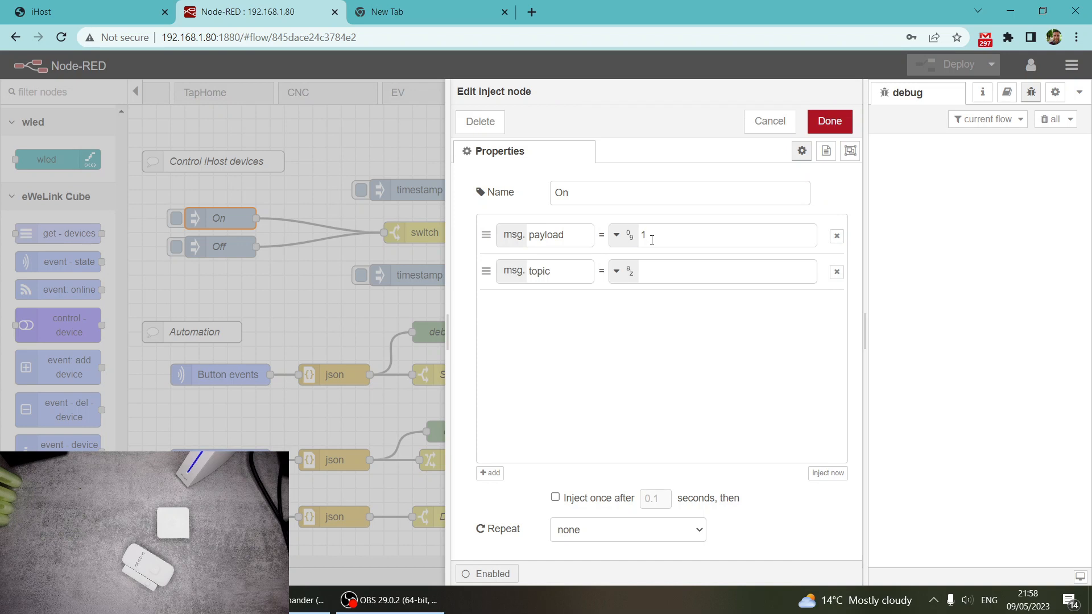
left_click(770, 121)
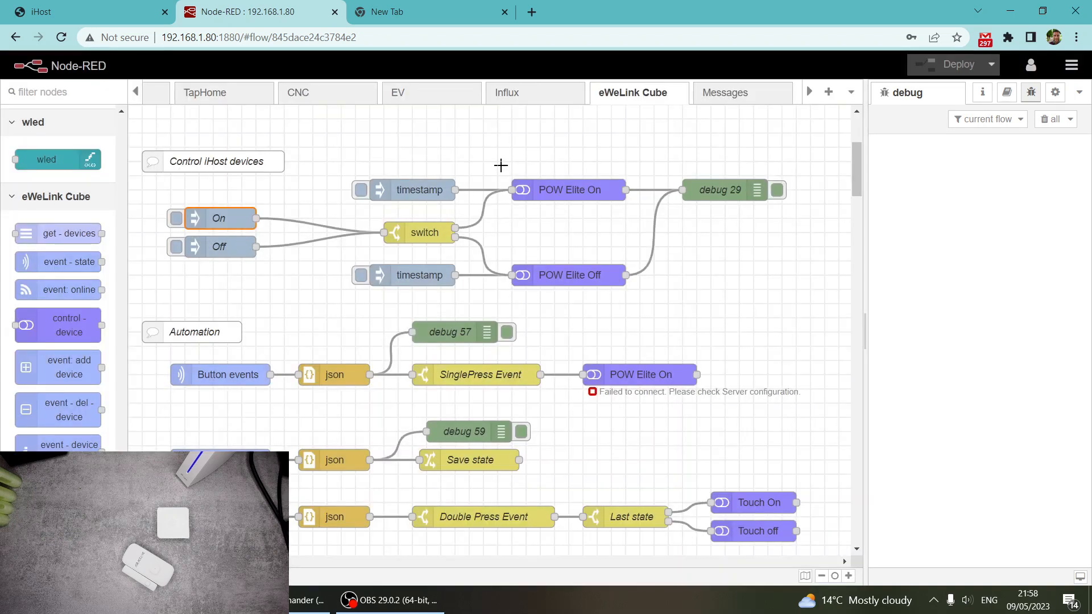
left_click_drag(501, 166, 646, 302)
left_click(646, 302)
double_click(421, 229)
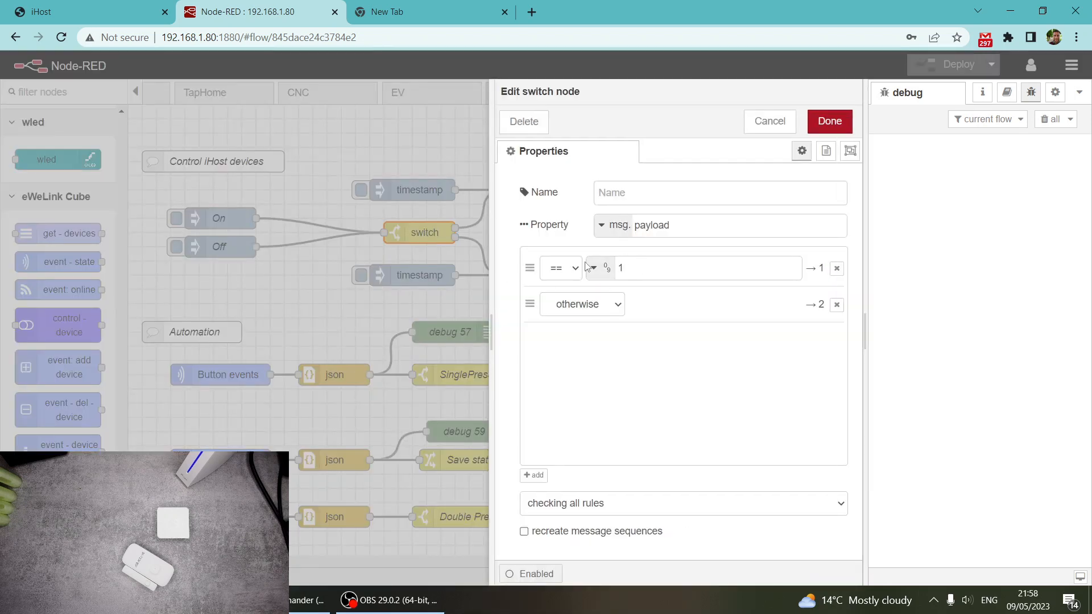
left_click(769, 121)
Step: Deactivate the debug 27 and debug 28 nodes under Get iHost events and deploy the flow
scroll(531, 244, "up", 4)
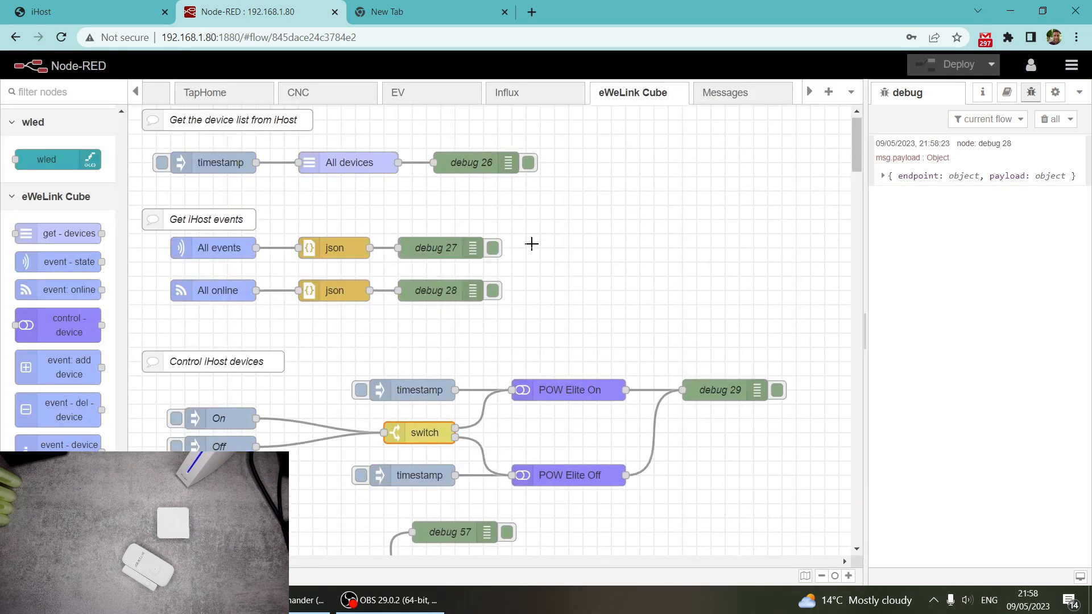
left_click(492, 303)
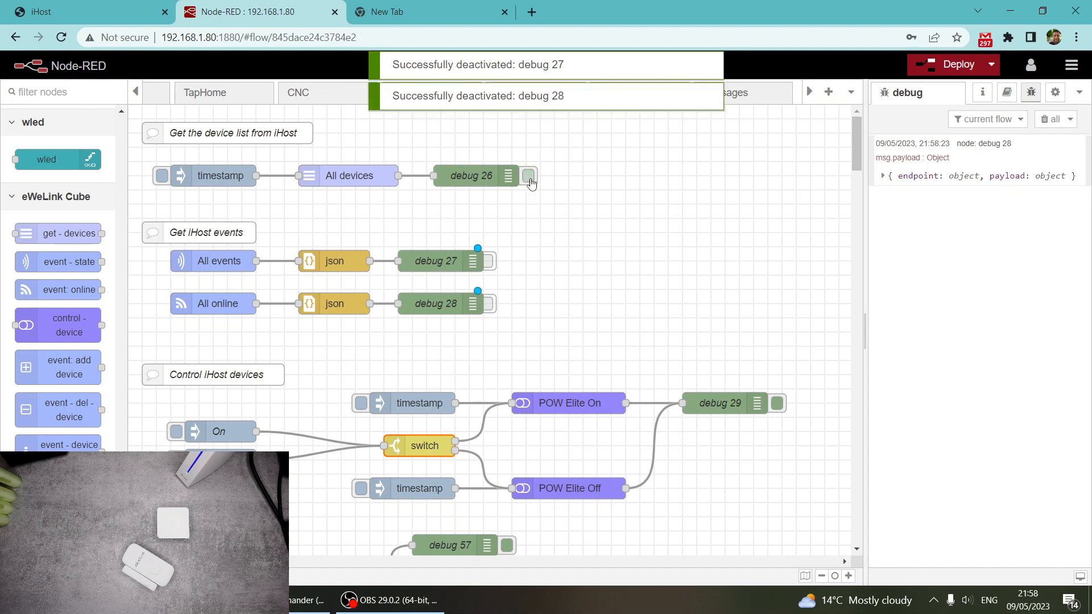
Step: Trigger the On inject node under Control iHost devices and check the POW Elite's state in the iHost dashboard
scroll(398, 228, "down", 4)
left_click(175, 221)
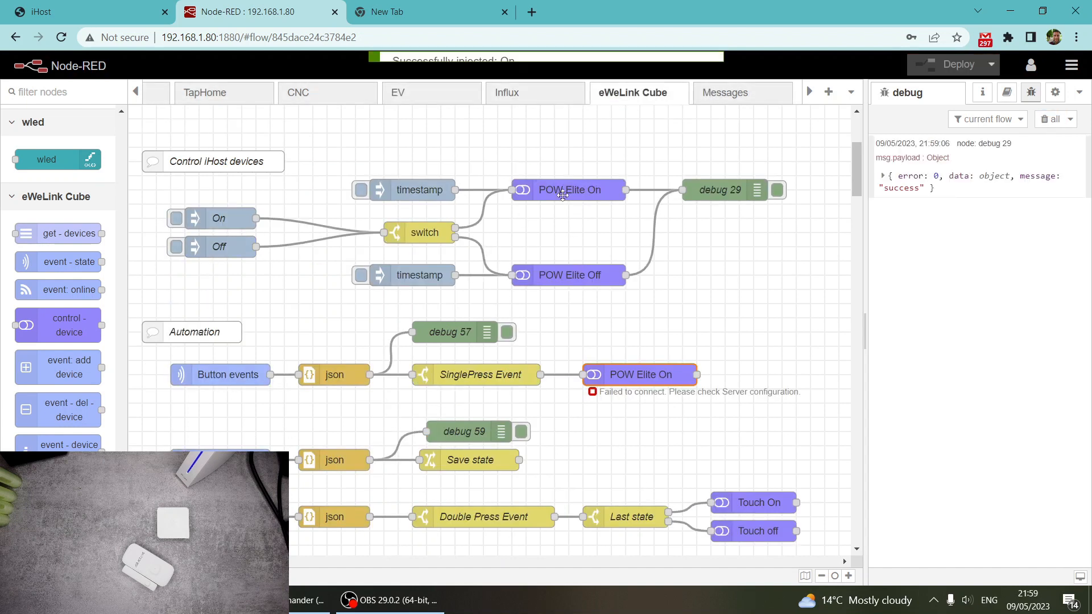
left_click(95, 8)
left_click(248, 11)
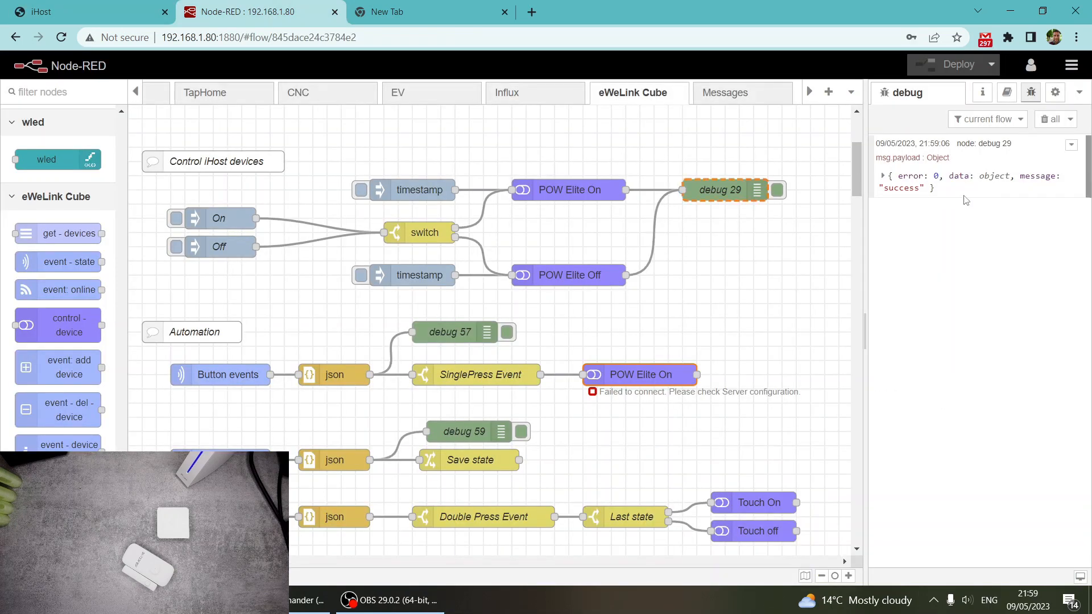
Step: Expand the debug 29 response with its data object and check the POW Elite in the iHost dashboard again
left_click(883, 175)
left_click(884, 209)
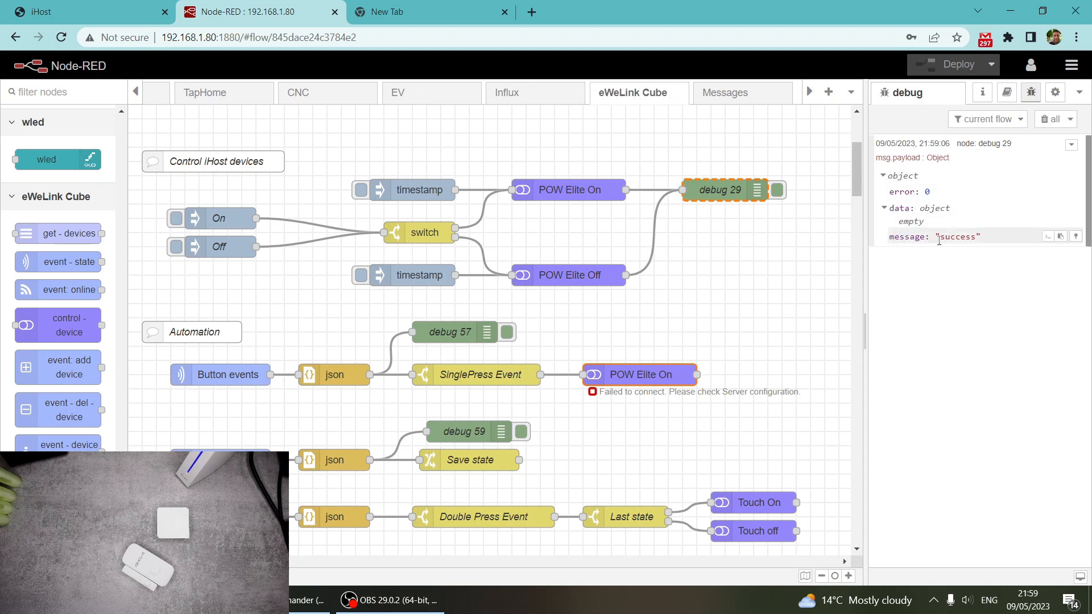
left_click(41, 10)
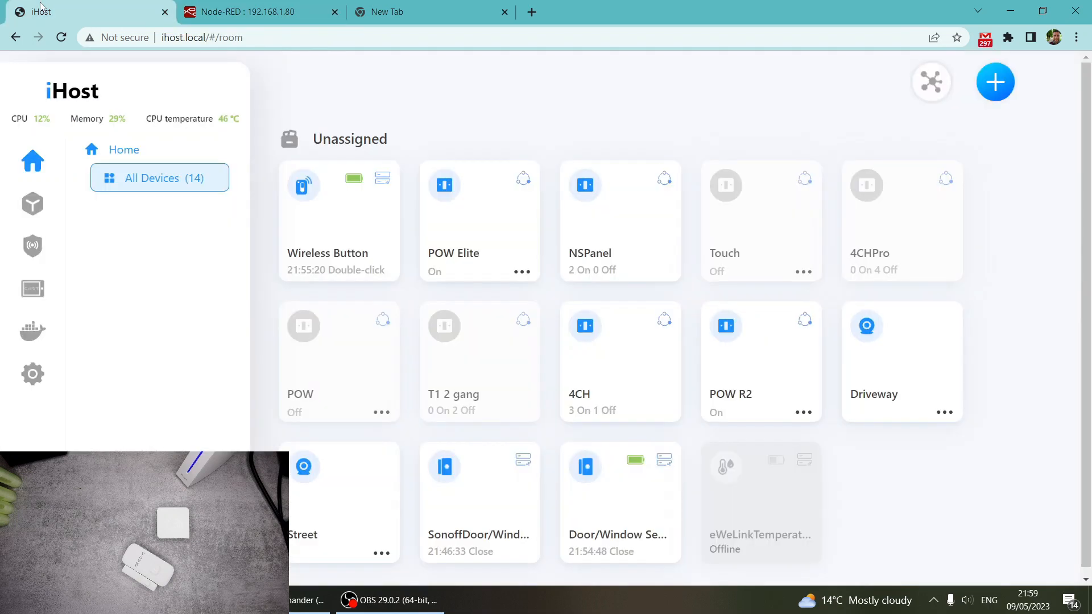
left_click(308, 7)
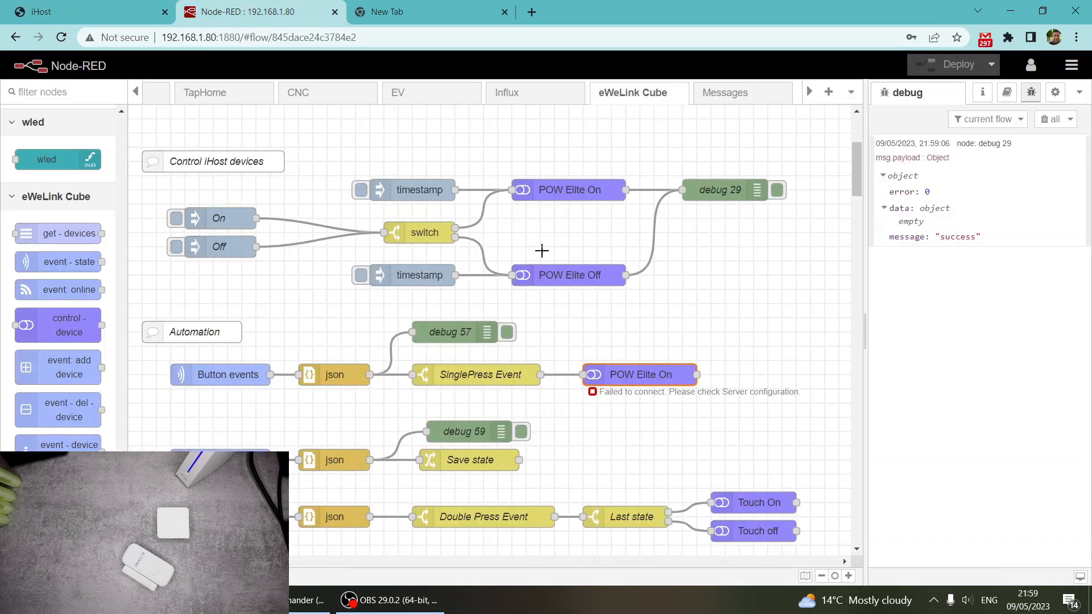
Step: Trigger the Off inject node and check the POW Elite's state in the iHost dashboard before returning to Node-RED
left_click(177, 249)
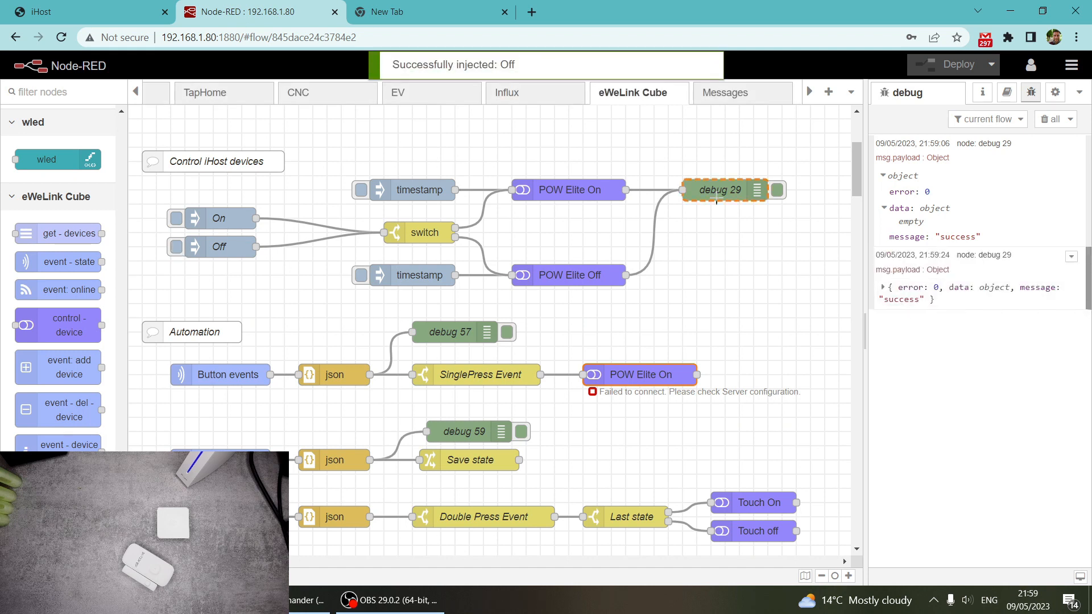
left_click(85, 11)
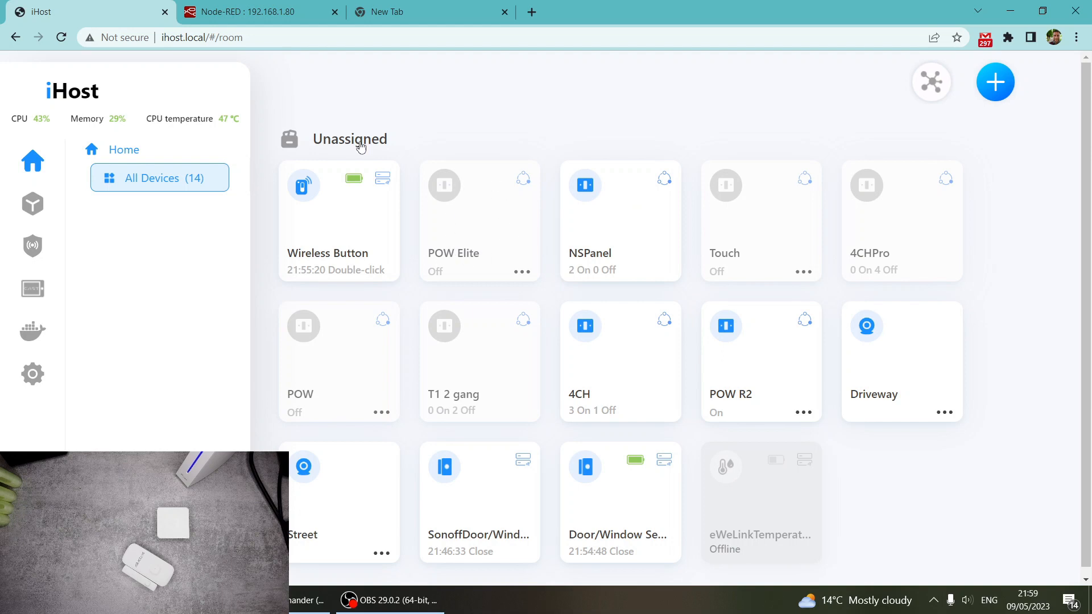
left_click(213, 8)
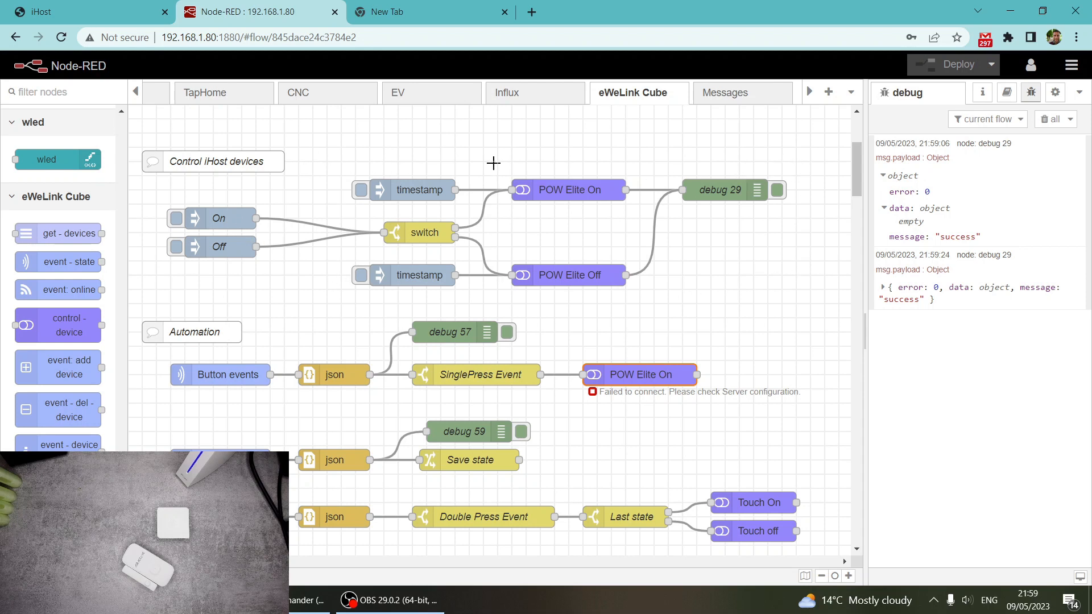
Step: Clear the debug output and switch to the iHost dashboard to view a section other than the device list
left_click_drag(160, 196, 231, 266)
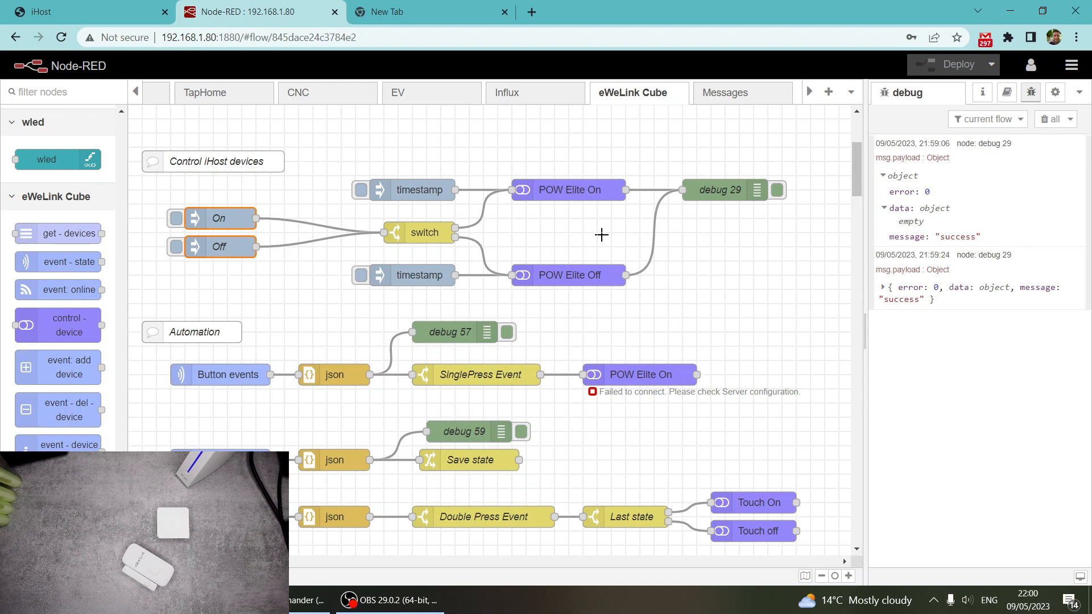
left_click(1047, 121)
scroll(519, 321, "down", 1)
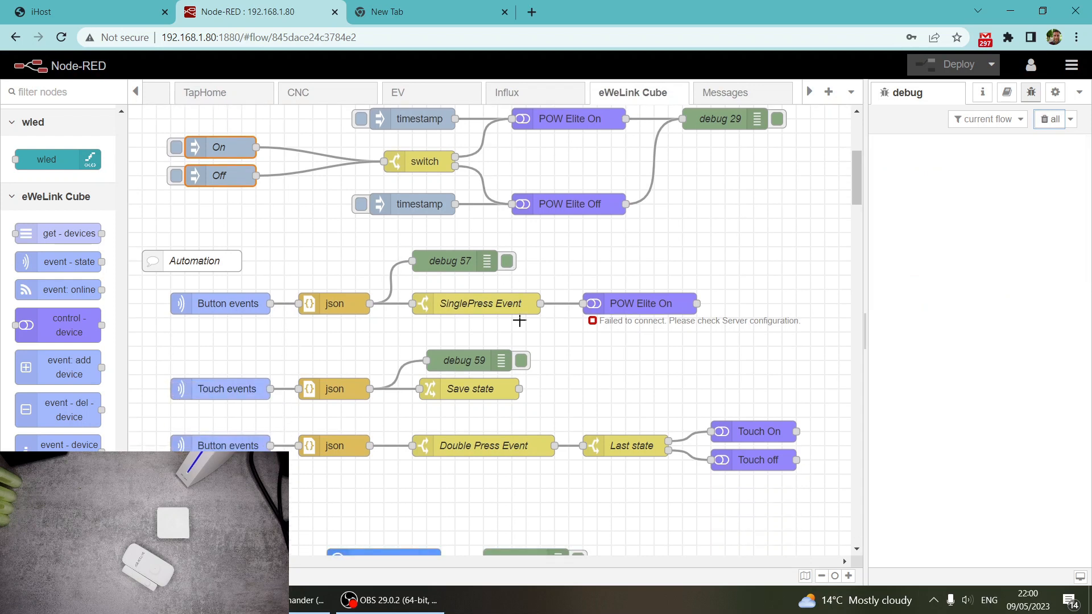
scroll(519, 320, "up", 2)
scroll(519, 320, "down", 1)
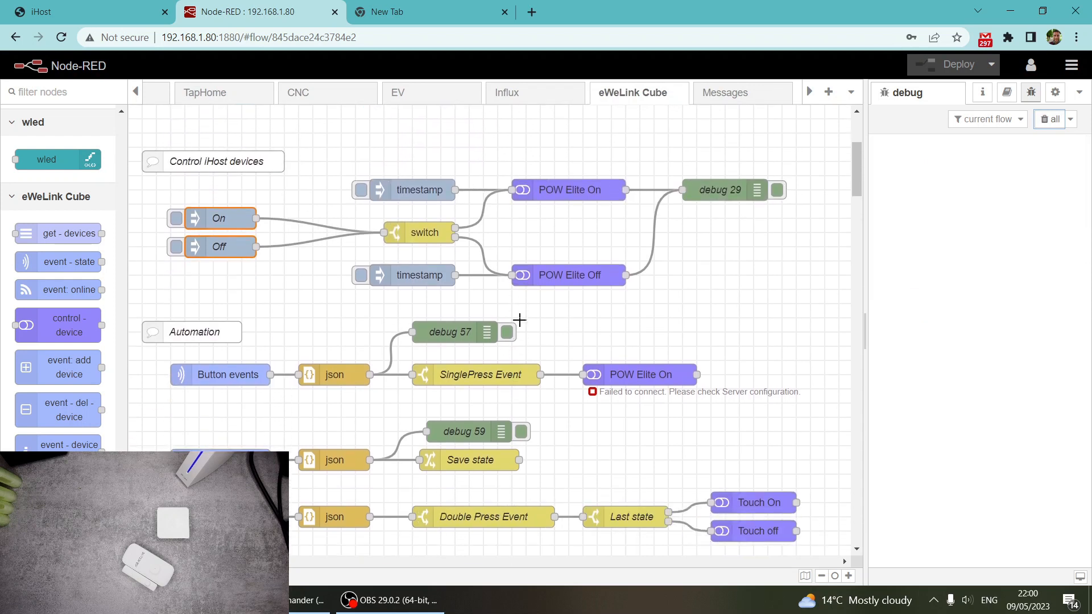
scroll(520, 320, "down", 1)
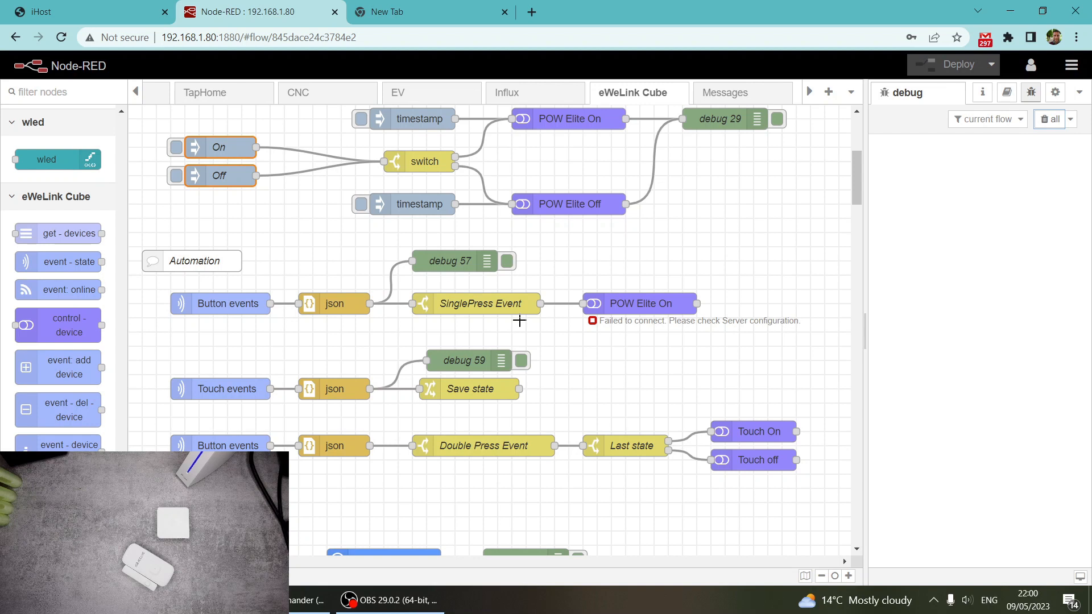
left_click(70, 7)
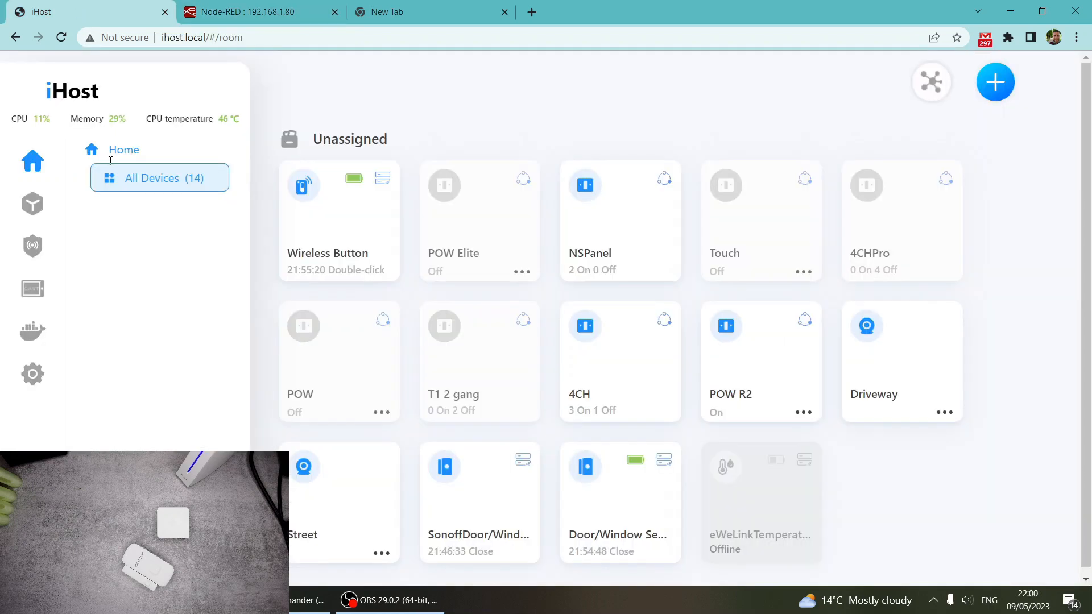
left_click(31, 221)
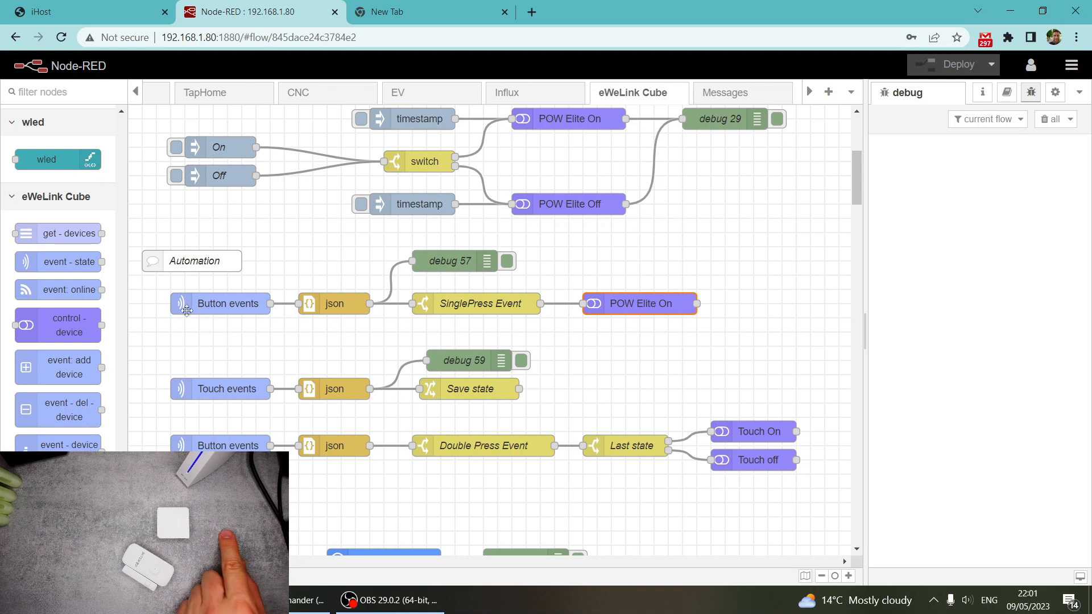
Step: Set the first Automation Button events node to device Wireless Button with state Wireless button status and confirm its settings
double_click(213, 303)
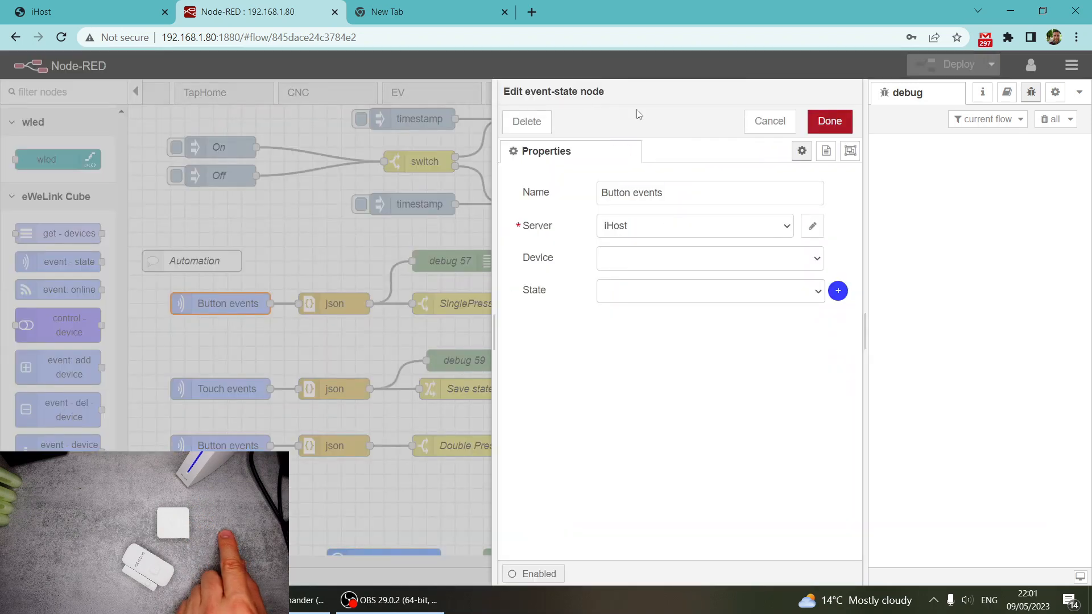
left_click(654, 260)
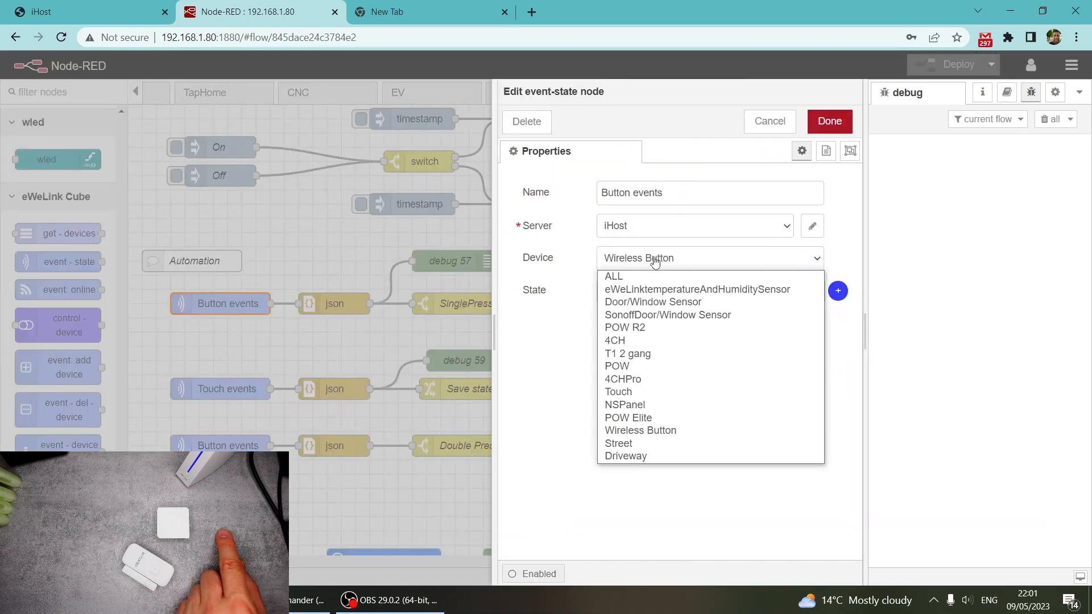
left_click(659, 432)
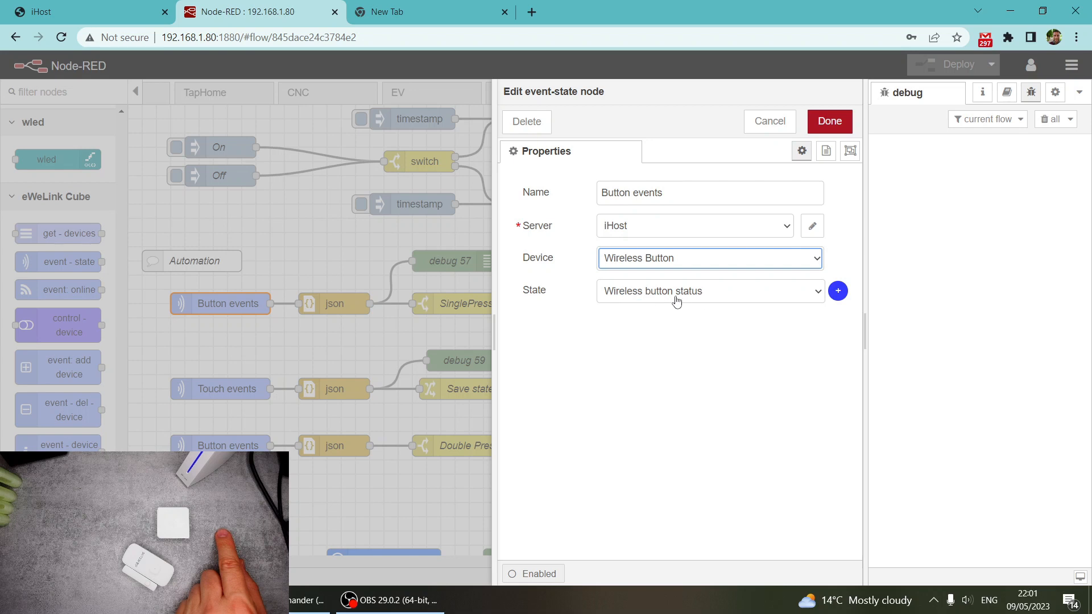
left_click(829, 120)
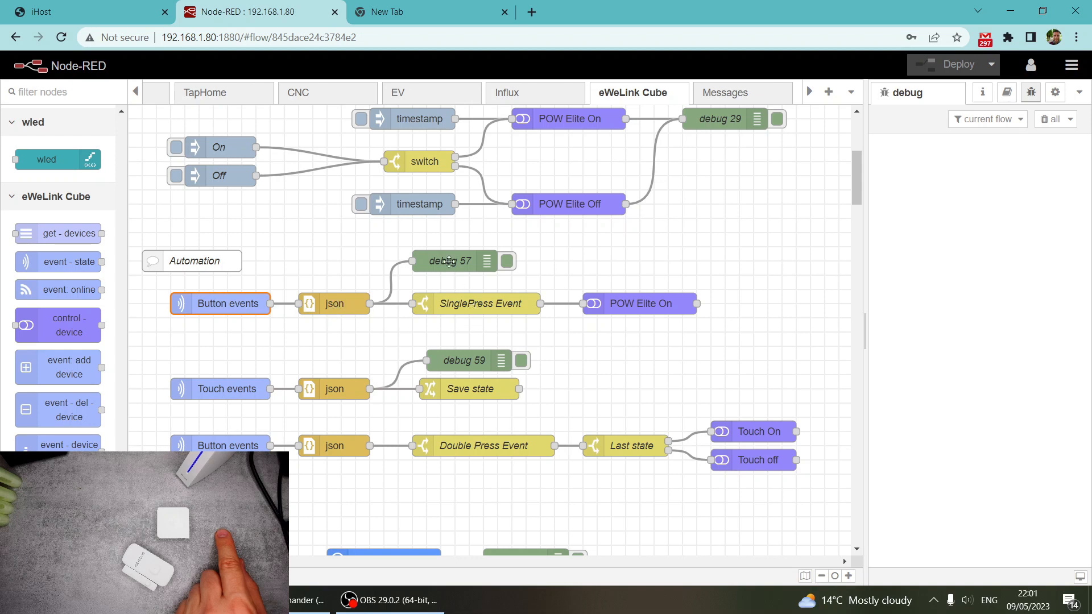
Step: Inspect the SinglePress Event rule and the action of the Automation POW Elite On node, closing both without saving
double_click(468, 305)
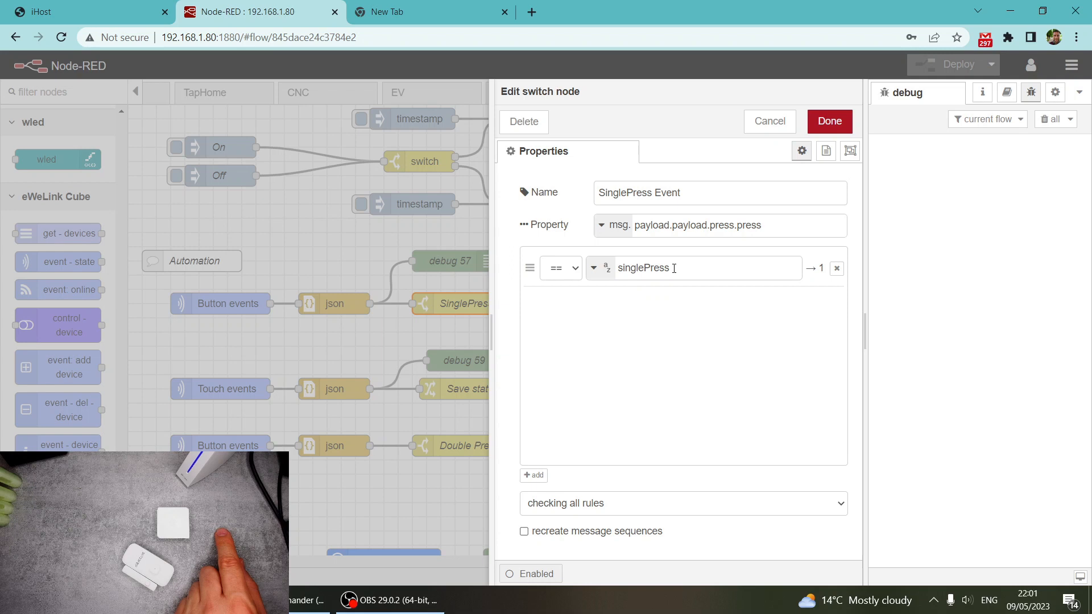
left_click(761, 120)
left_click(646, 303)
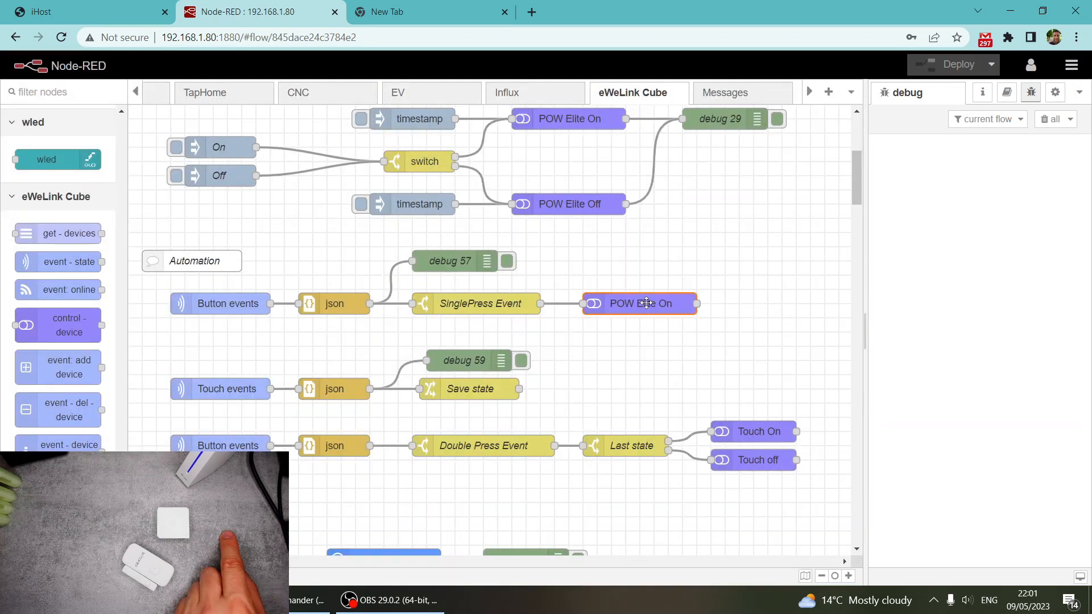
double_click(646, 302)
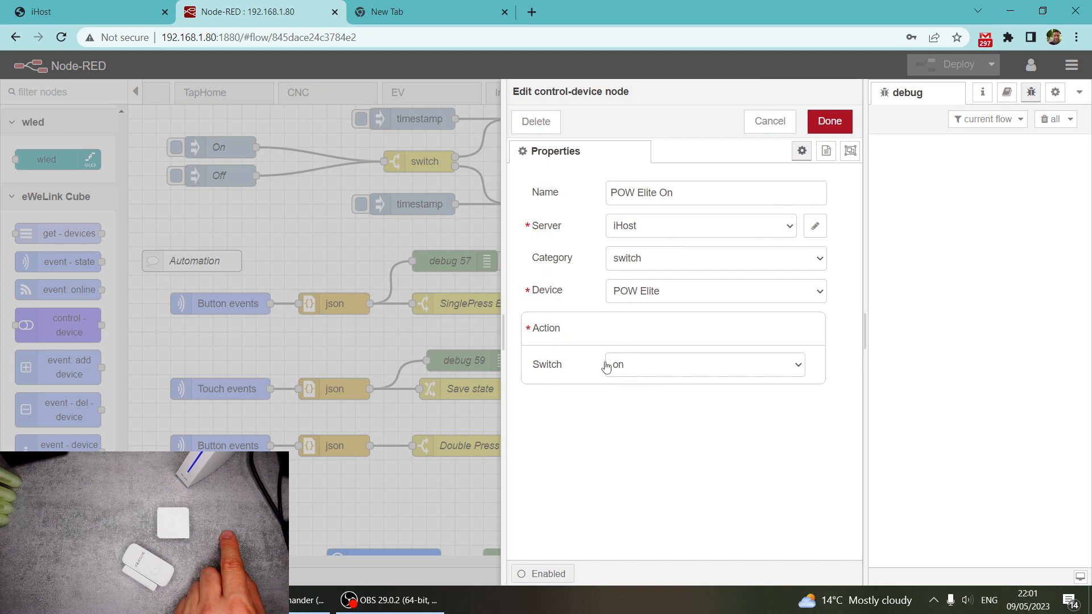
left_click(770, 122)
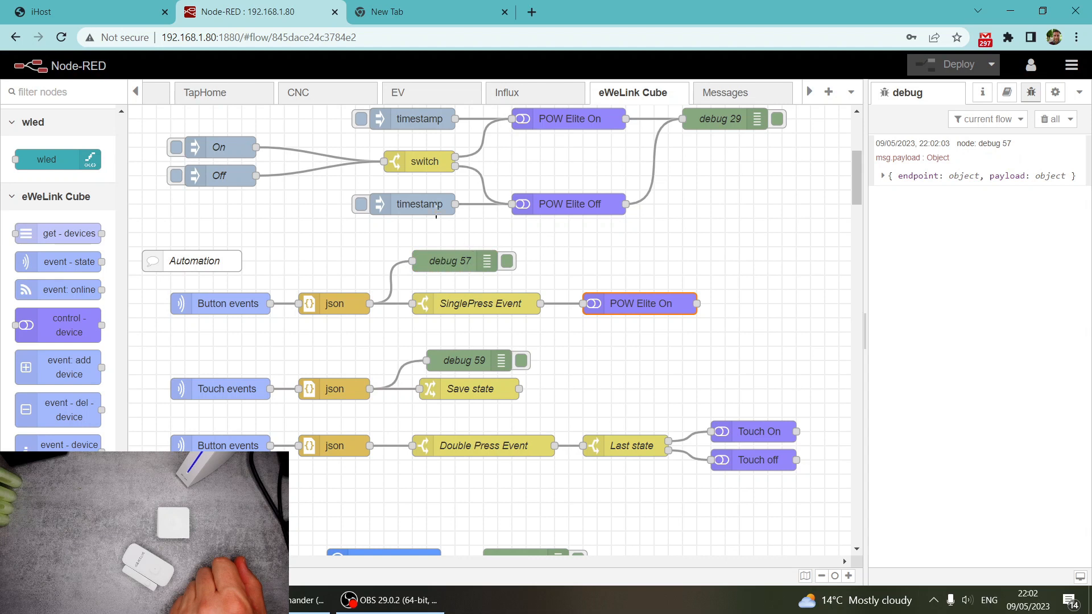
Step: Switch the POW Elite off in the iHost device list to retest the button automation, and return to Node-RED
left_click(96, 12)
left_click(32, 160)
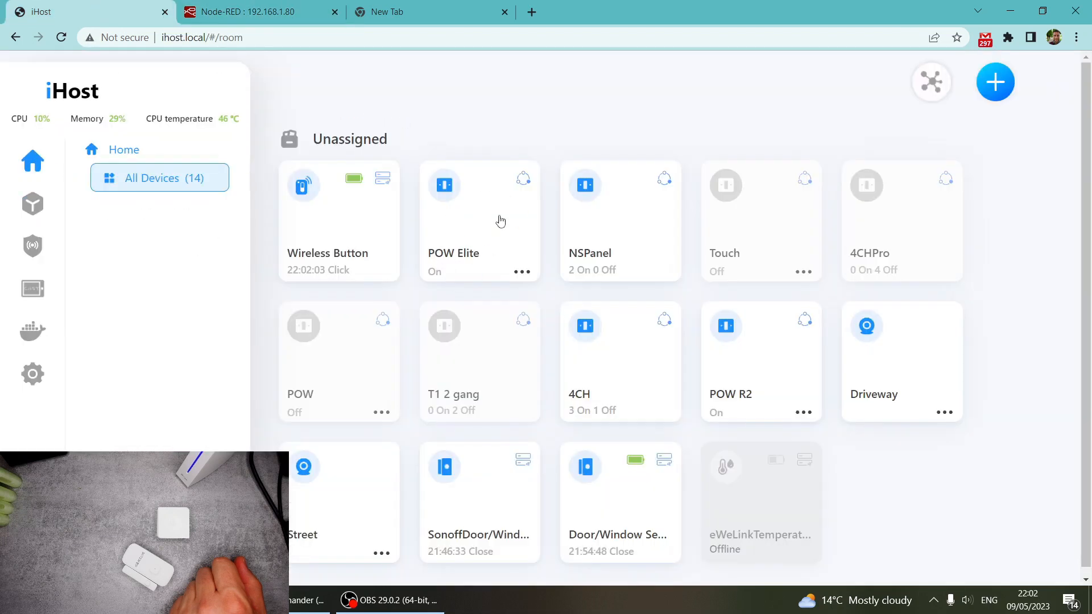
left_click(467, 236)
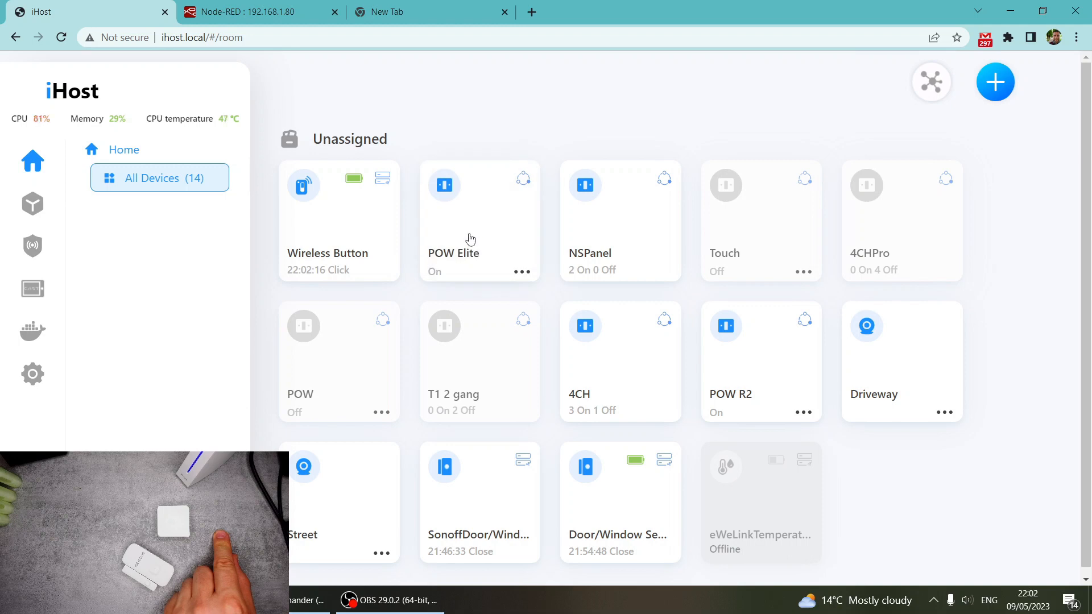
left_click(187, 11)
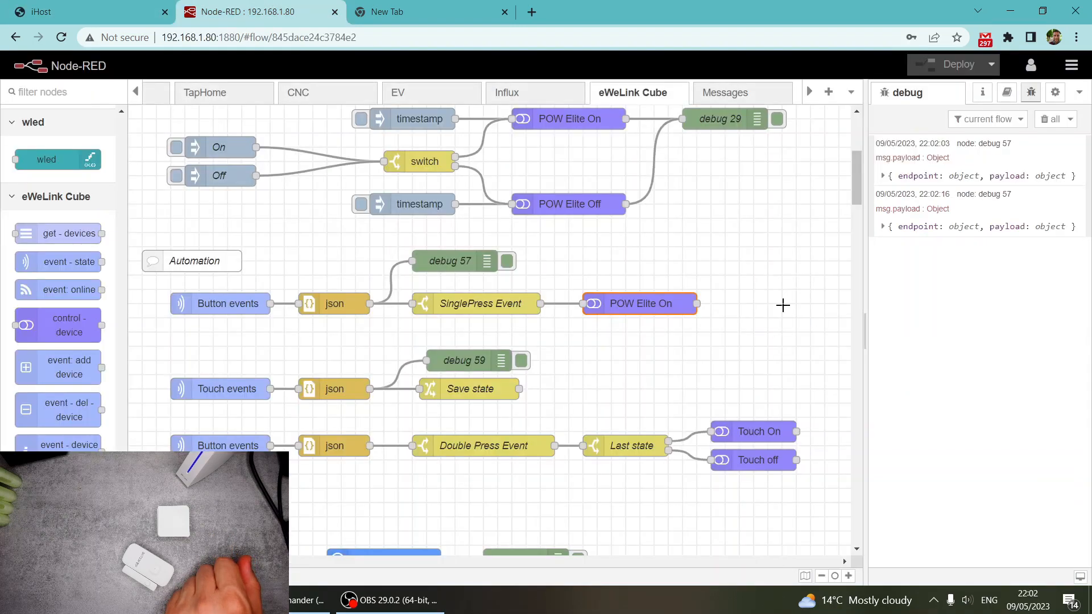
Step: Expand the latest debug 57 message down to its press value, compare it with the SinglePress Event rule, and close the node without saving
left_click(883, 226)
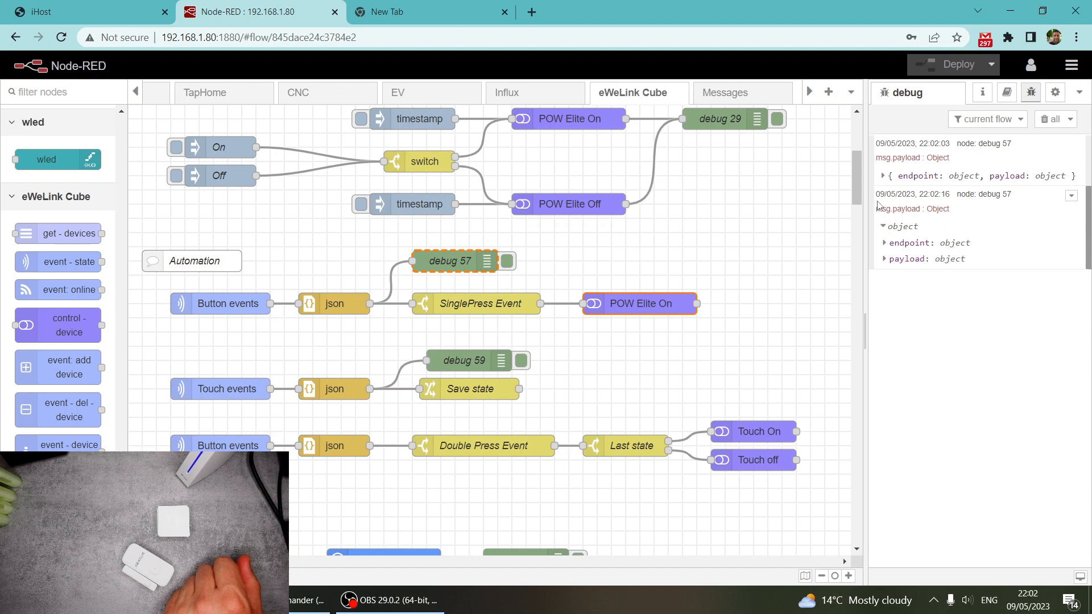
left_click(884, 259)
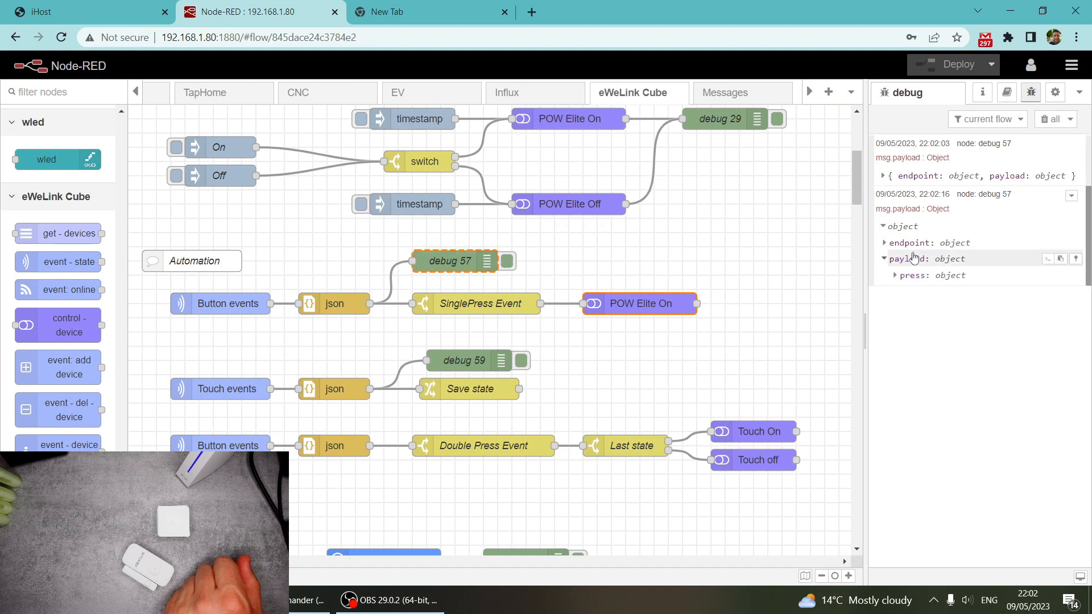
left_click(894, 275)
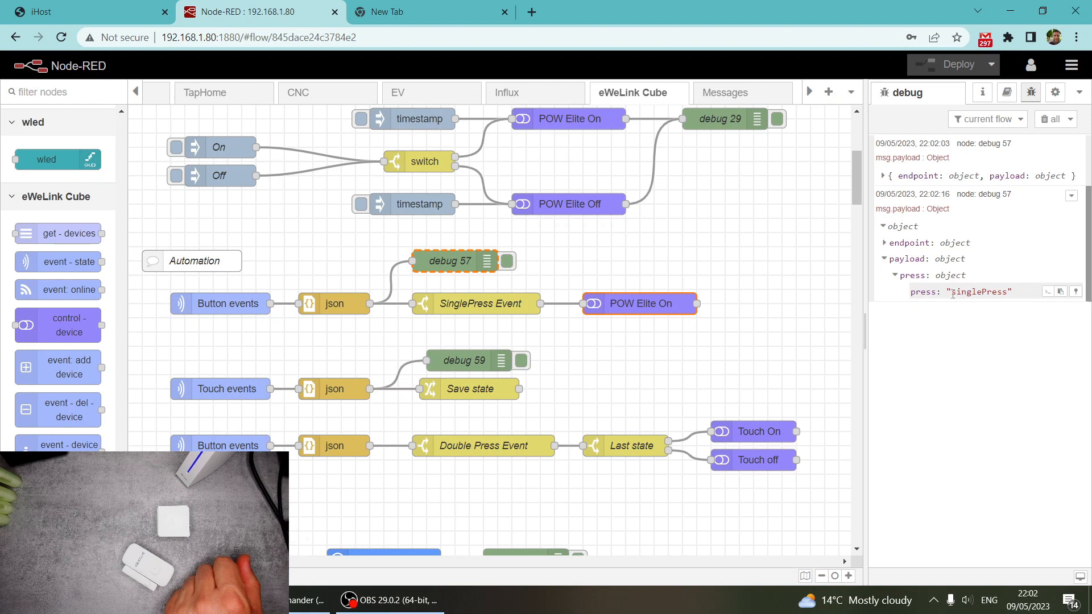
double_click(486, 305)
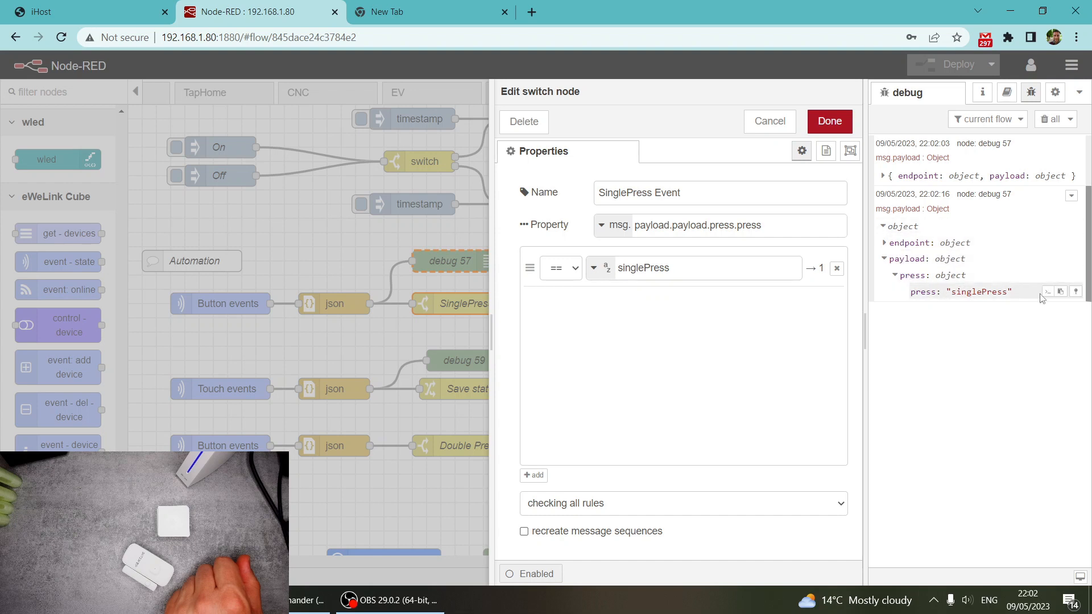
left_click(768, 122)
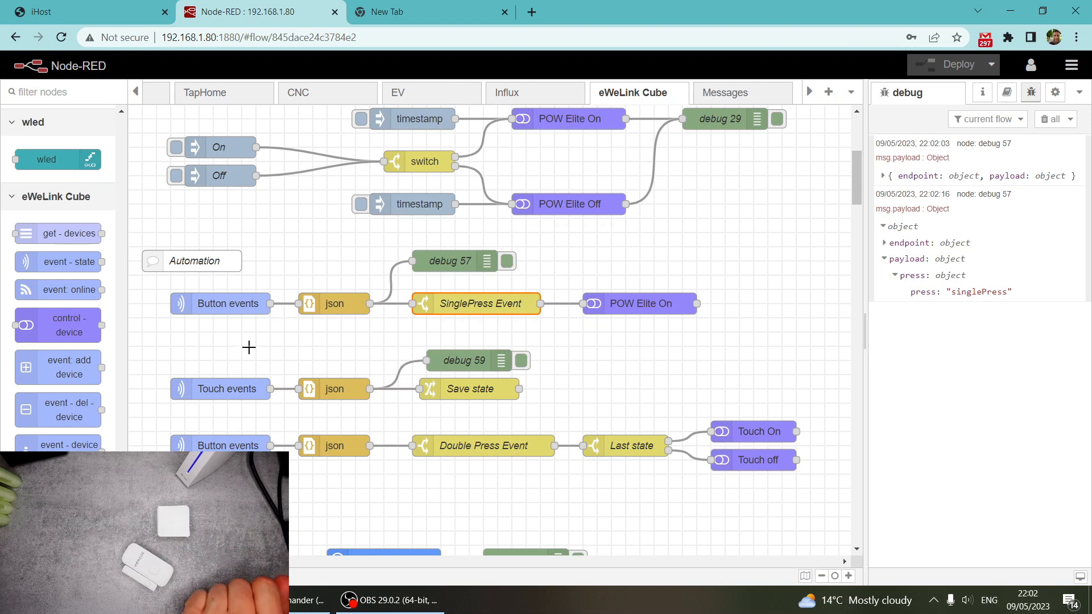
Step: Switch to the iHost dashboard, review the Sound chime scene and the device list, and return to Node-RED
left_click(103, 7)
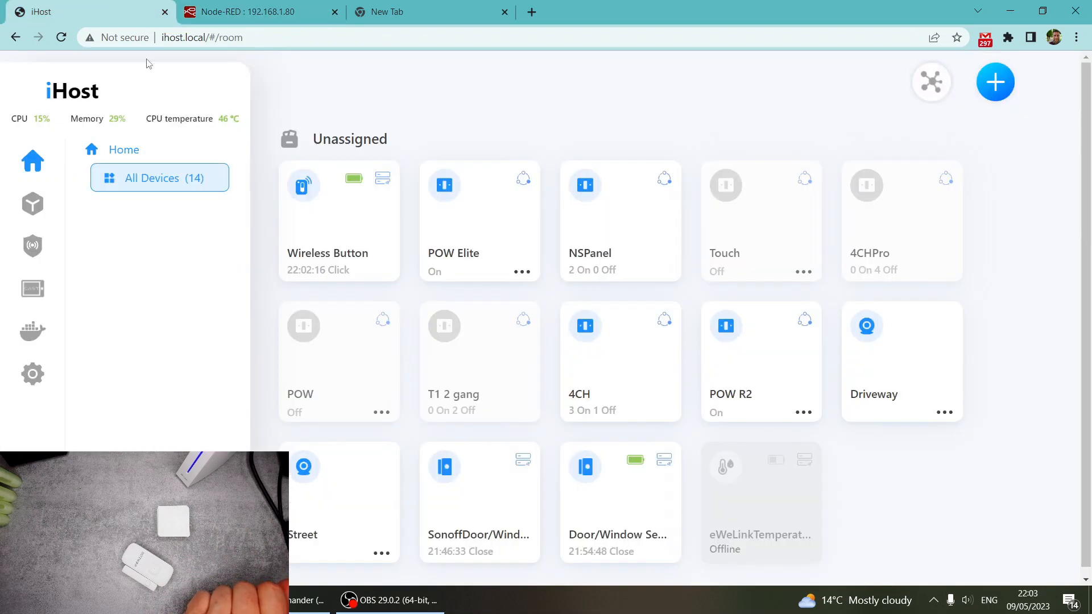
left_click(31, 207)
left_click(359, 362)
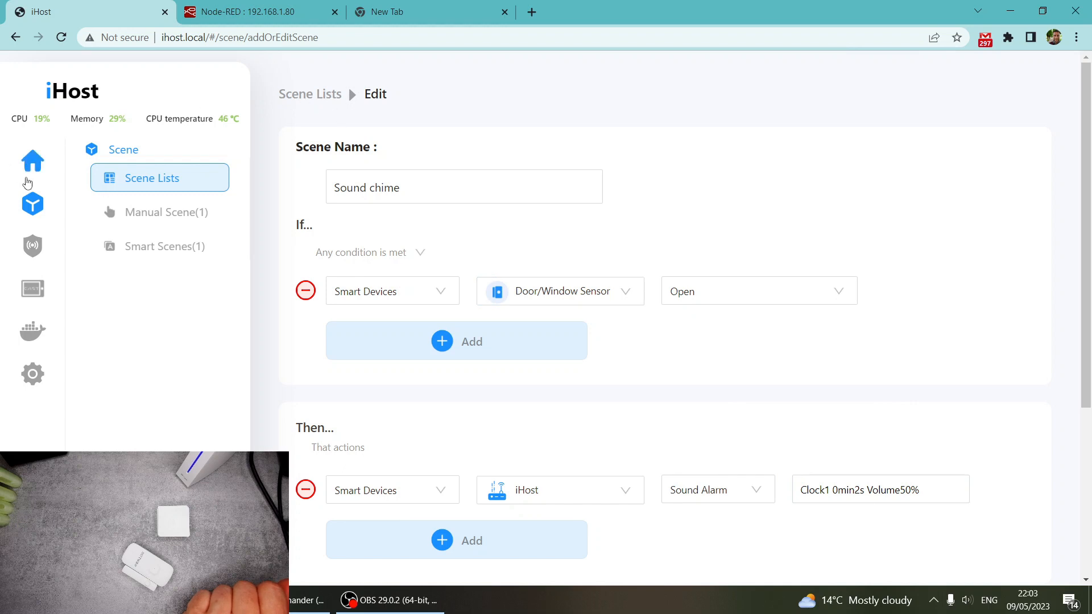
left_click(32, 165)
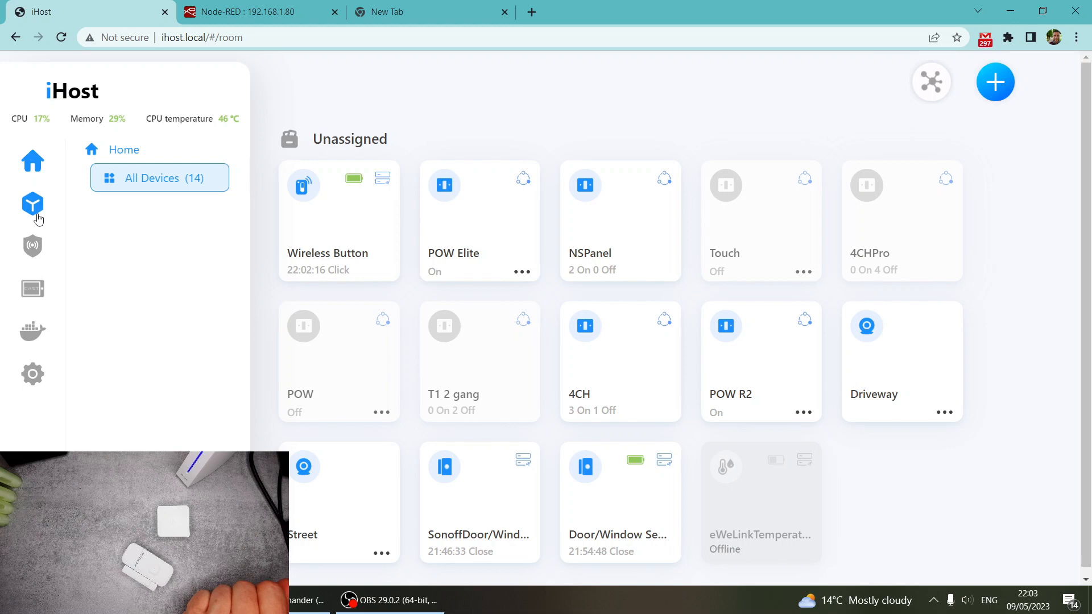
left_click(239, 12)
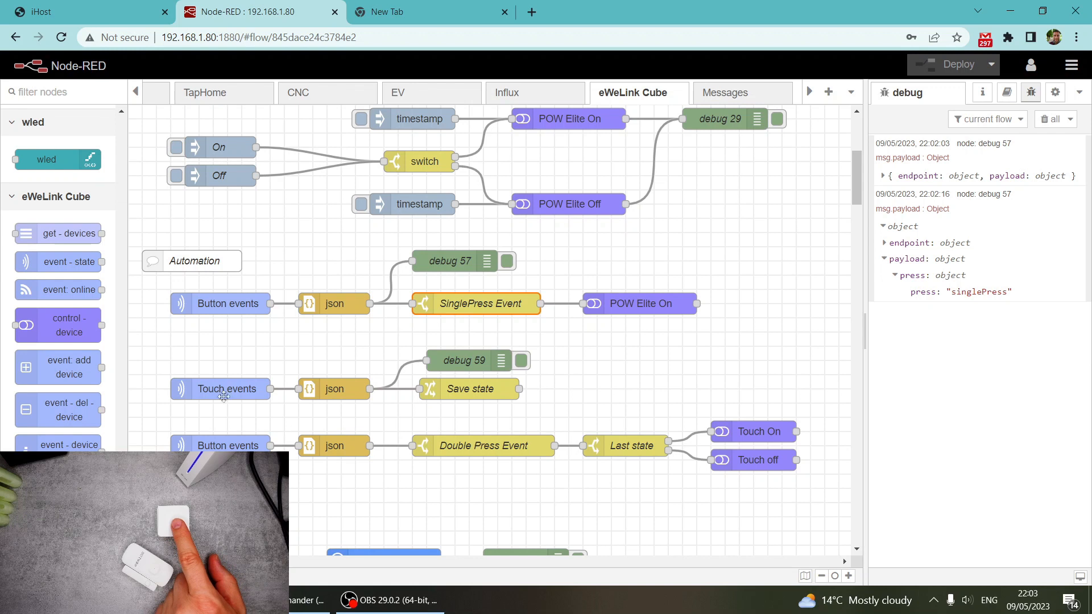
Step: Inspect the Touch events node's device and state settings, keeping the device Touch, and close it without saving
double_click(202, 389)
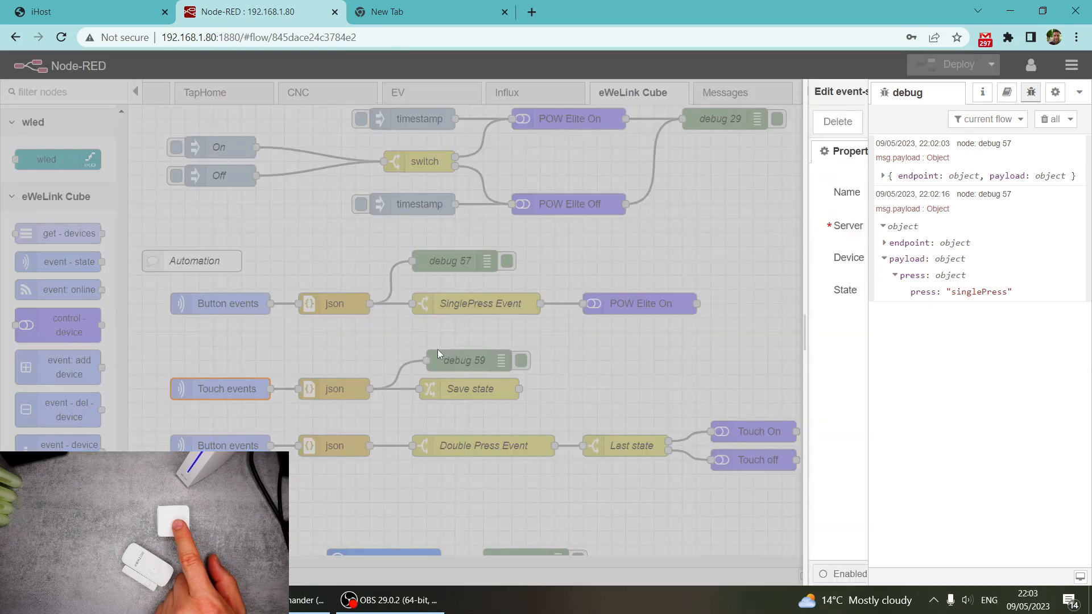
left_click(685, 261)
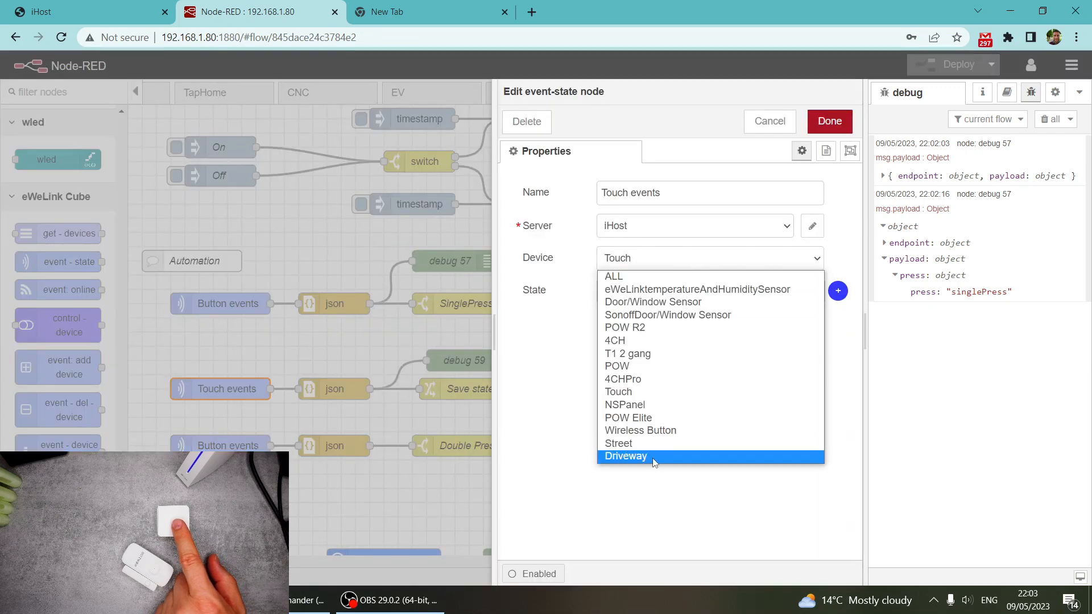
left_click(653, 395)
left_click(682, 297)
left_click(770, 119)
left_click(769, 121)
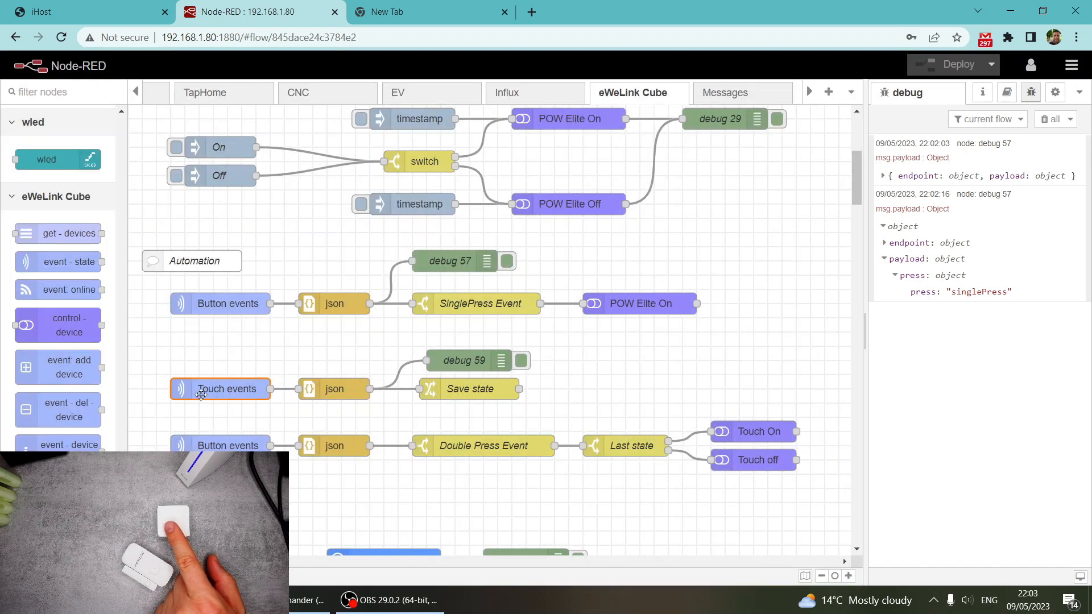
Step: Inspect the rules of the Save state, Double Press Event and Last state nodes, closing each without saving
double_click(489, 391)
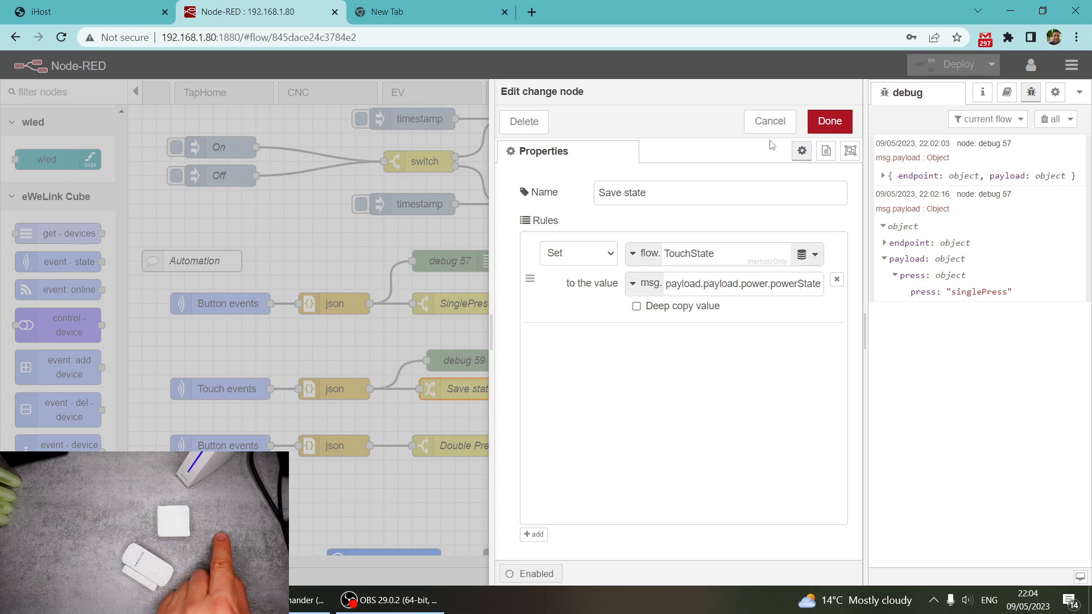
left_click(769, 122)
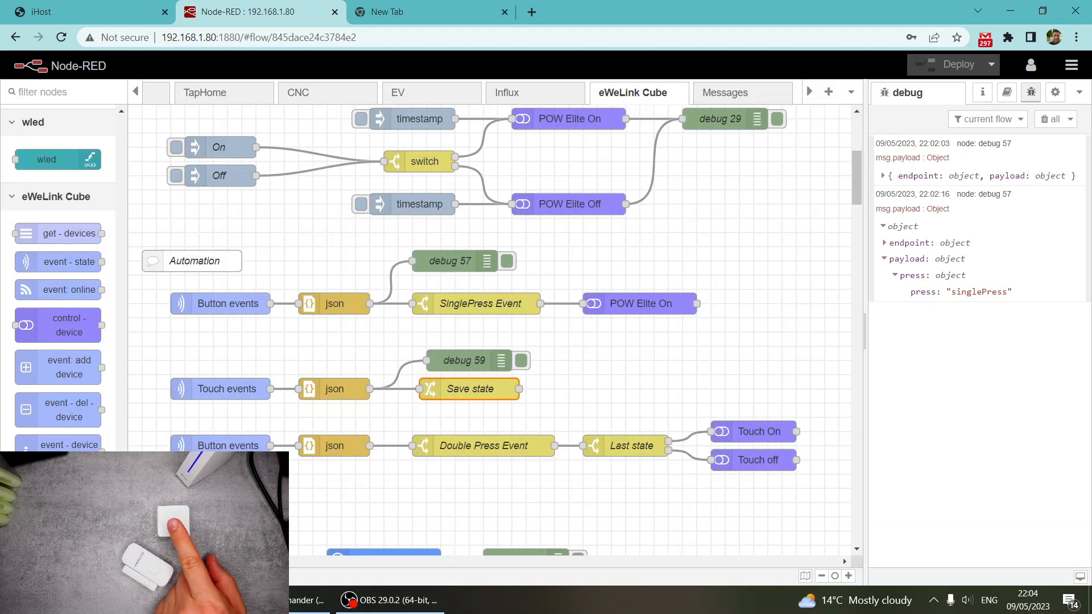
double_click(450, 453)
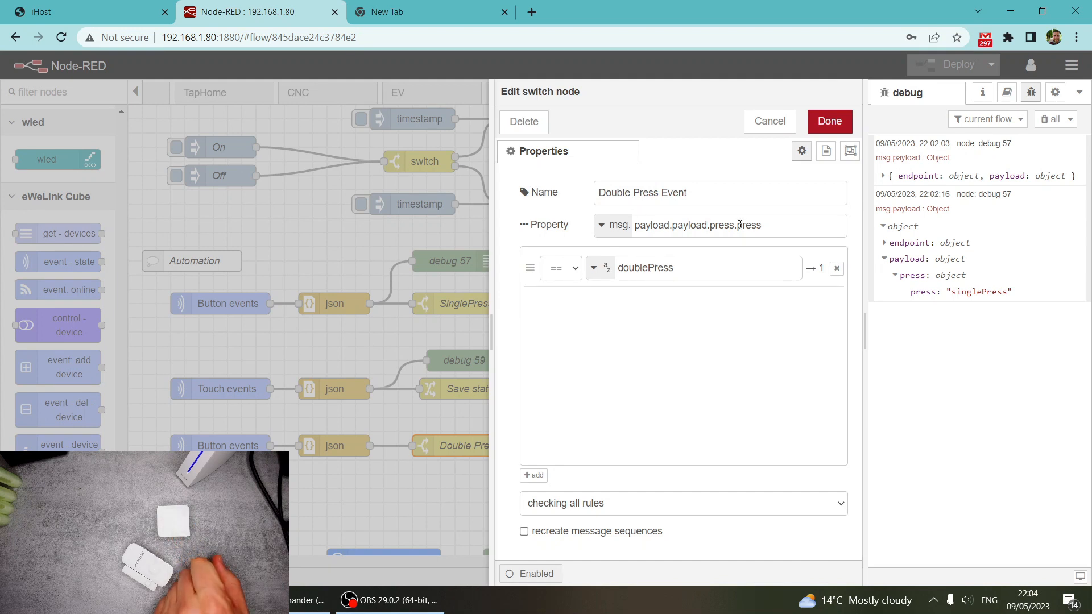
left_click(770, 121)
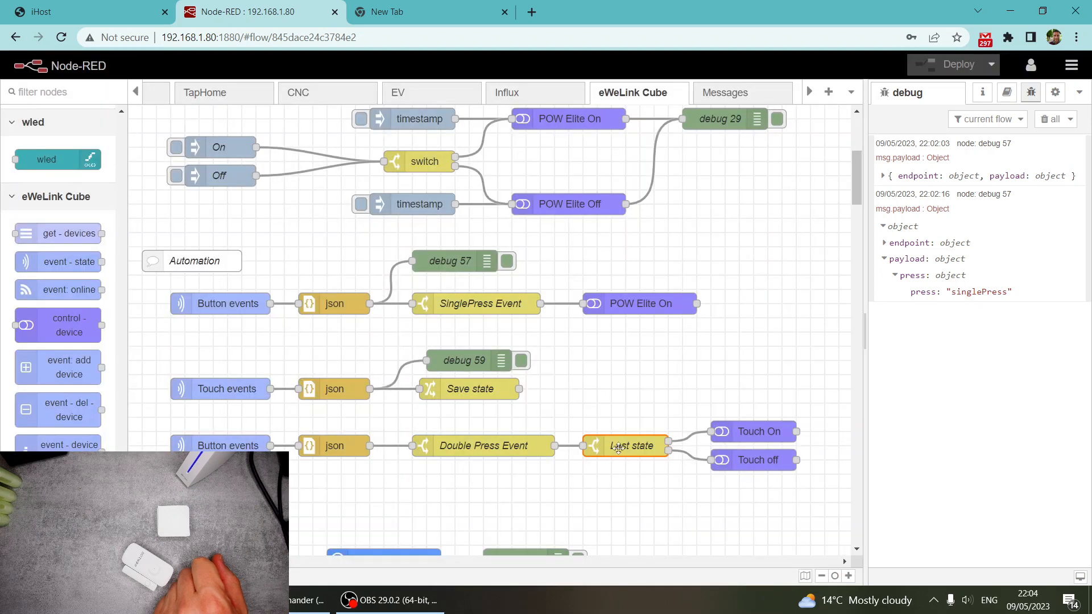
double_click(618, 449)
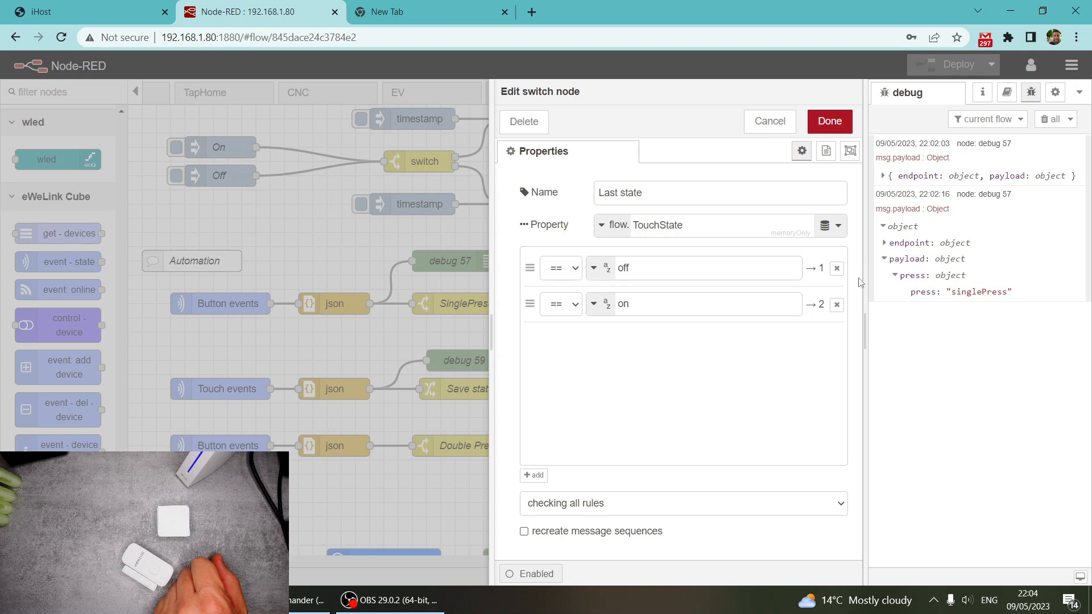
left_click(770, 122)
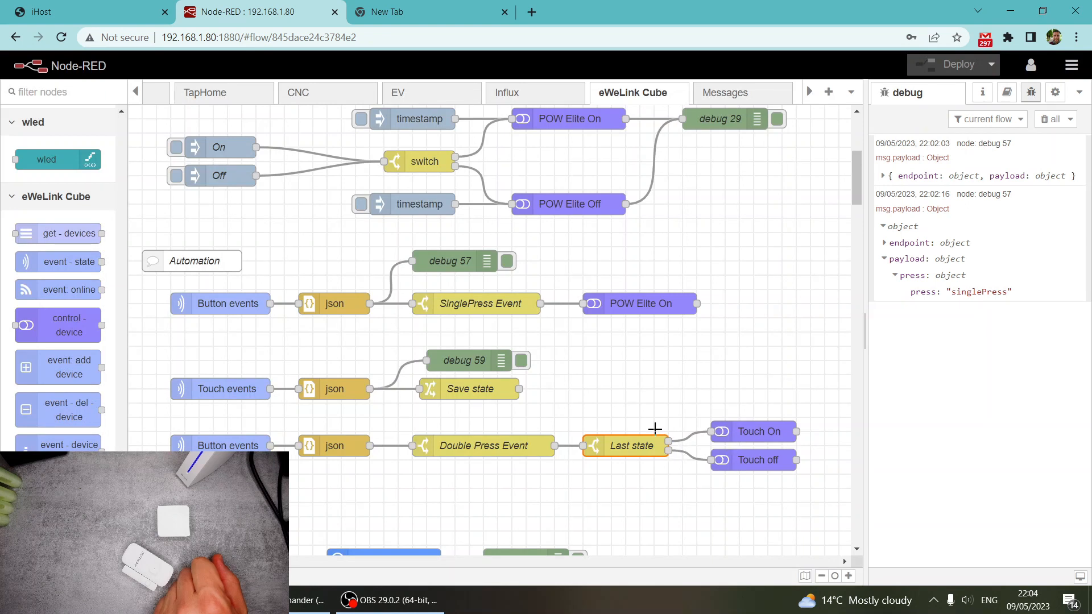
Step: Clear the debug output and expand the two new debug 59 messages down to their powerState values
left_click(1046, 118)
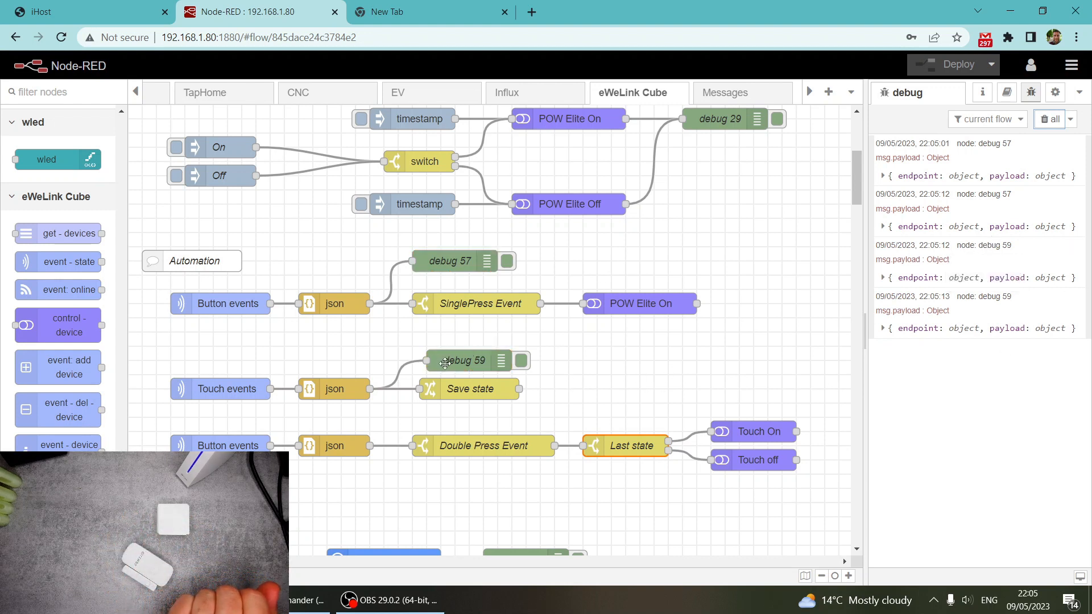
left_click(882, 279)
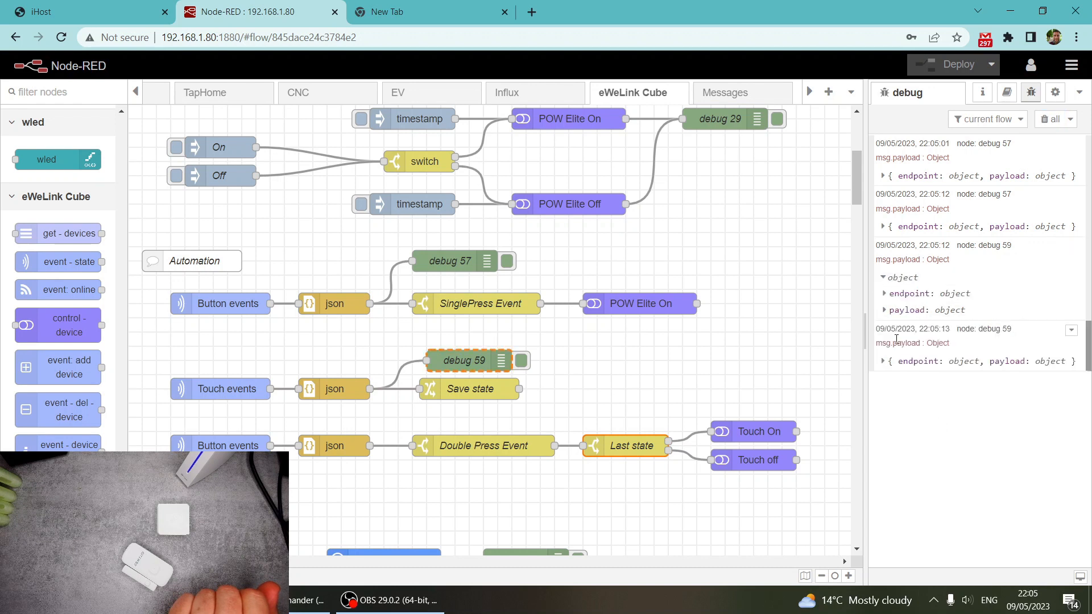
left_click(885, 310)
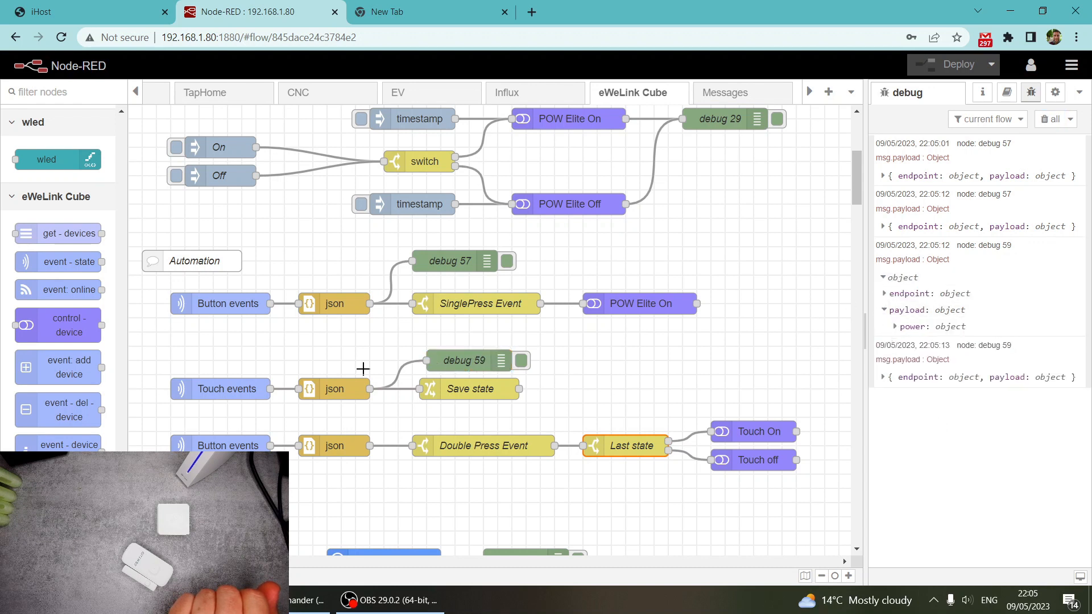
left_click(902, 327)
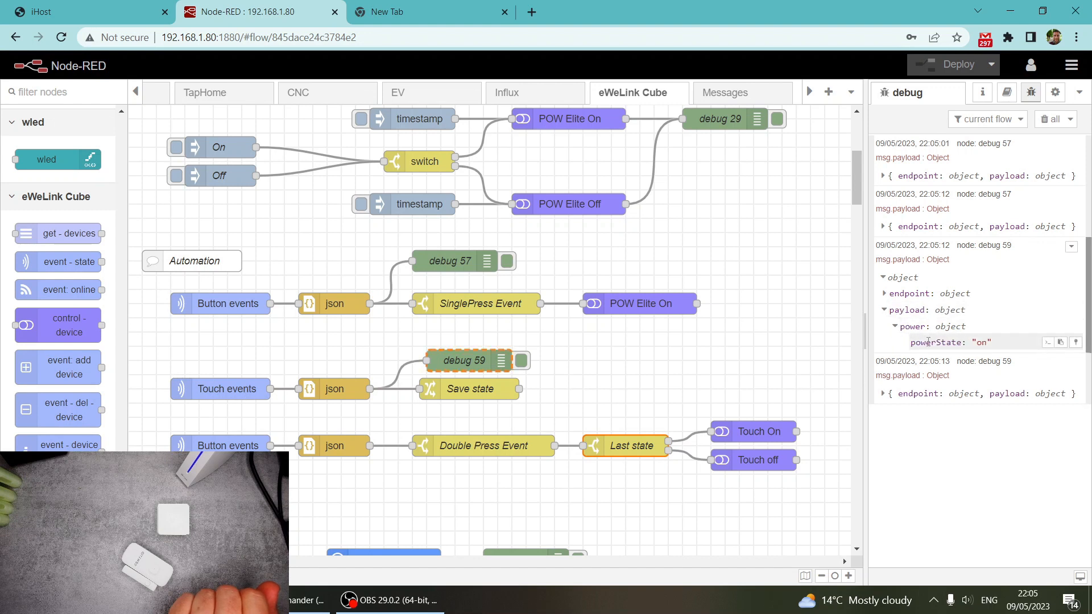
left_click(881, 394)
left_click(883, 426)
left_click(896, 444)
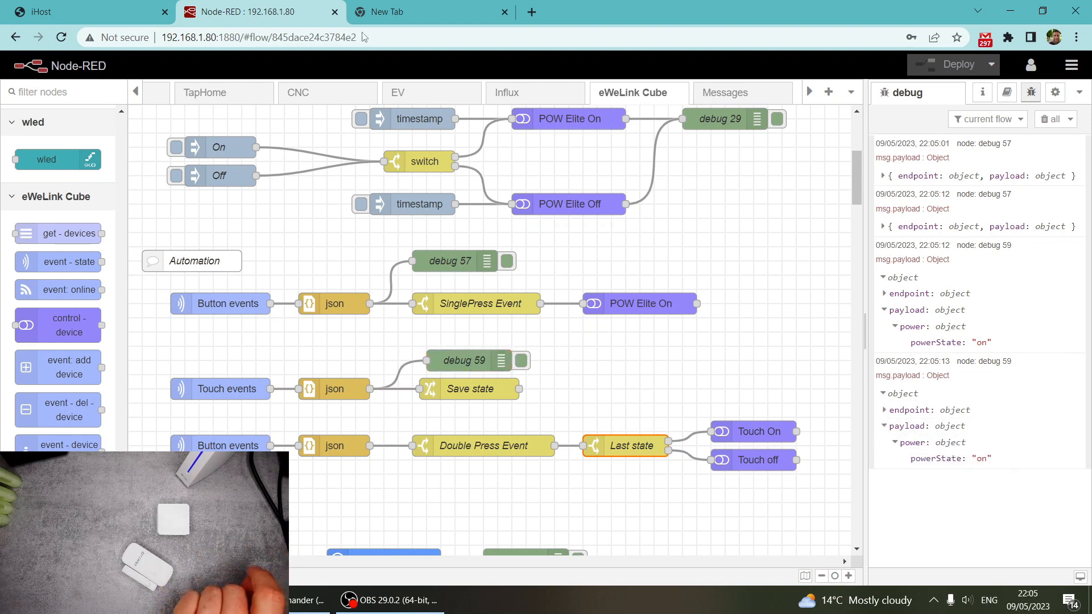
Step: Check the Touch device in the iHost device list, and inspect the Touch off node's switch action in Node-RED without saving
left_click(56, 12)
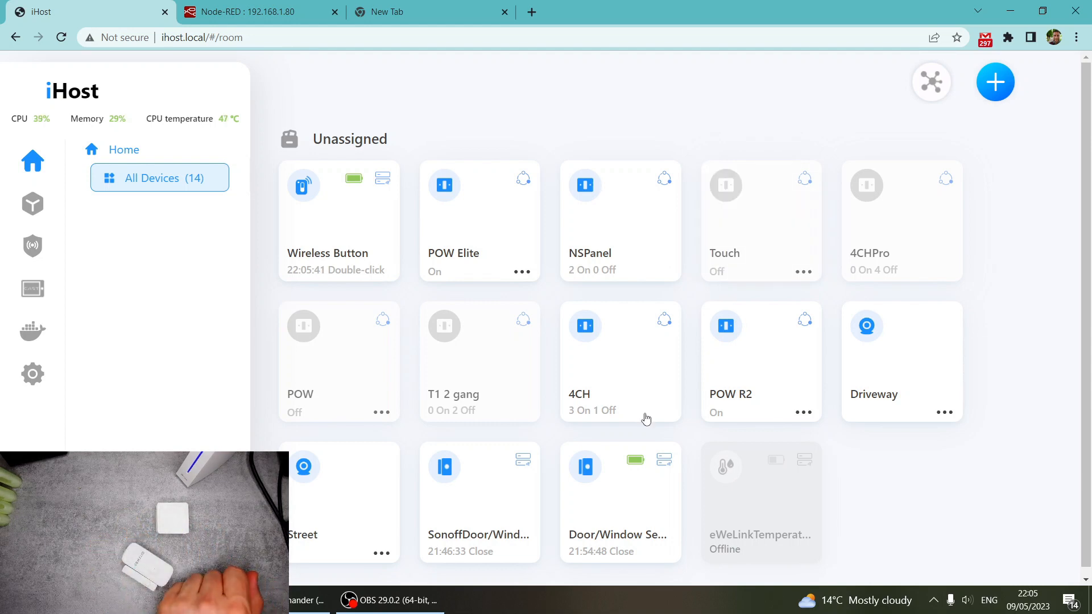
key("ctrl+Tab")
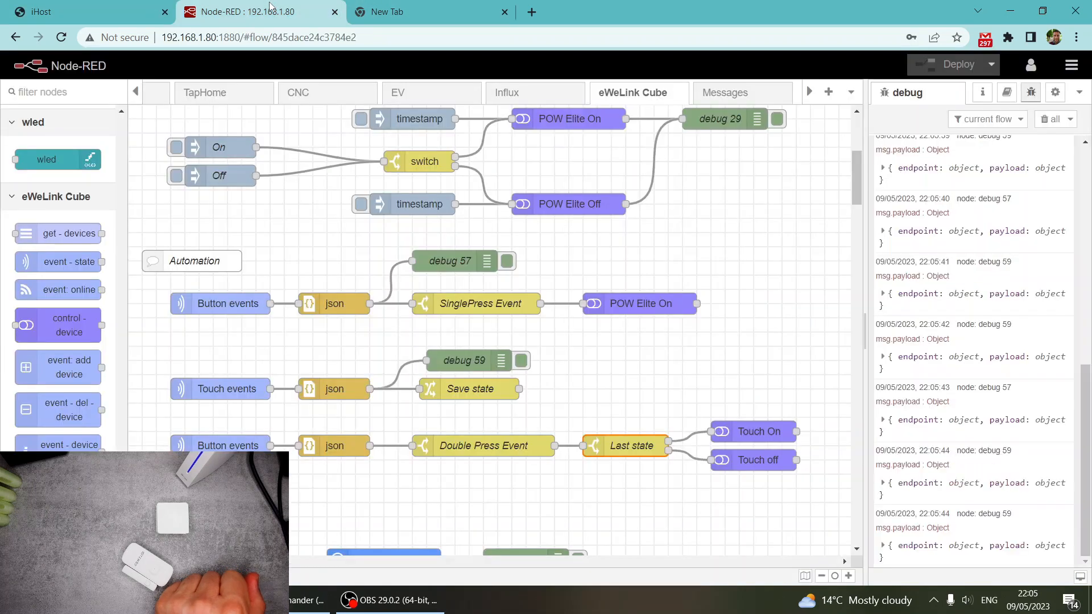
left_click_drag(149, 350, 606, 428)
double_click(753, 463)
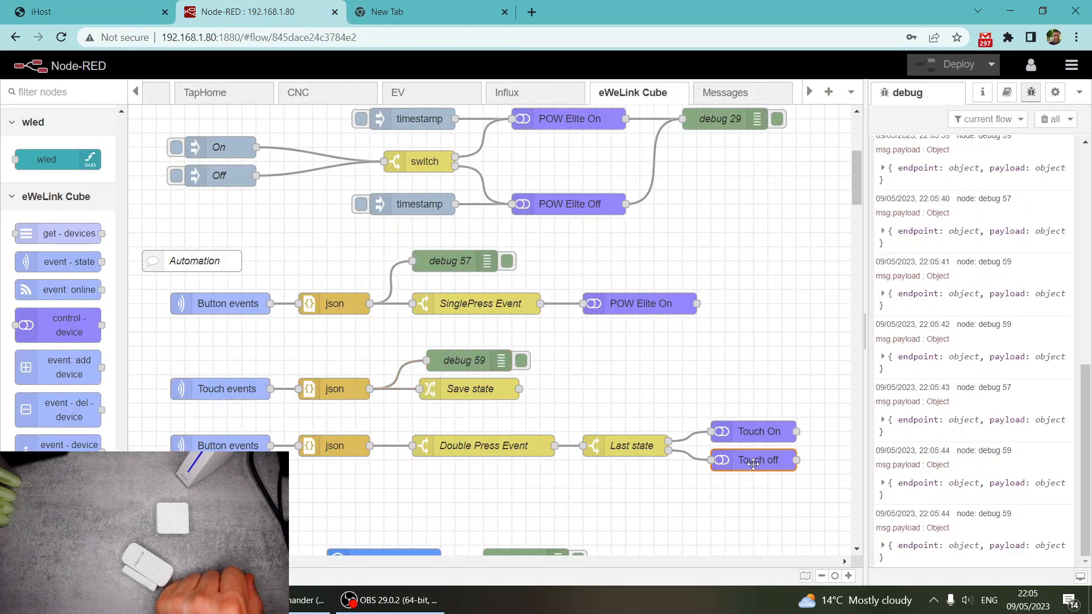
left_click(678, 370)
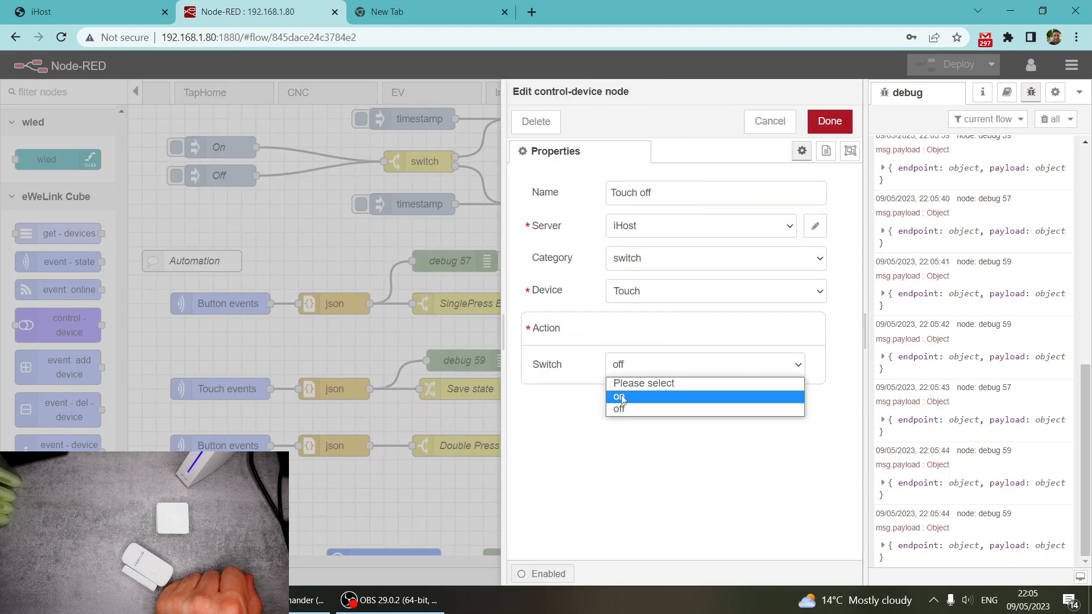
left_click(780, 134)
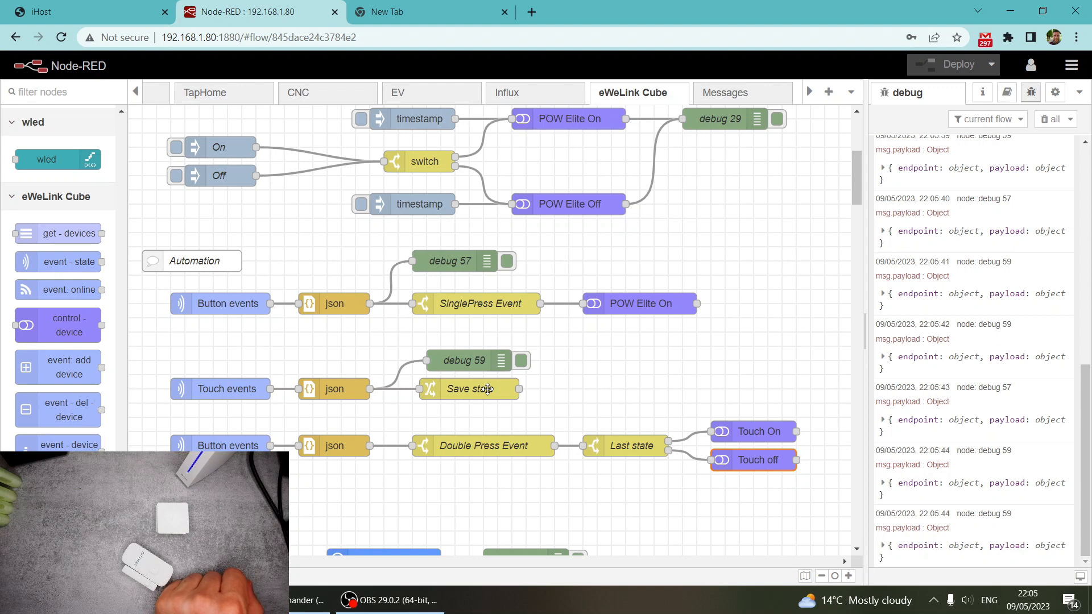
Step: Read the palette descriptions of the eWeLink Cube nodes for adding, deleting and editing device information
scroll(590, 369, "down", 3)
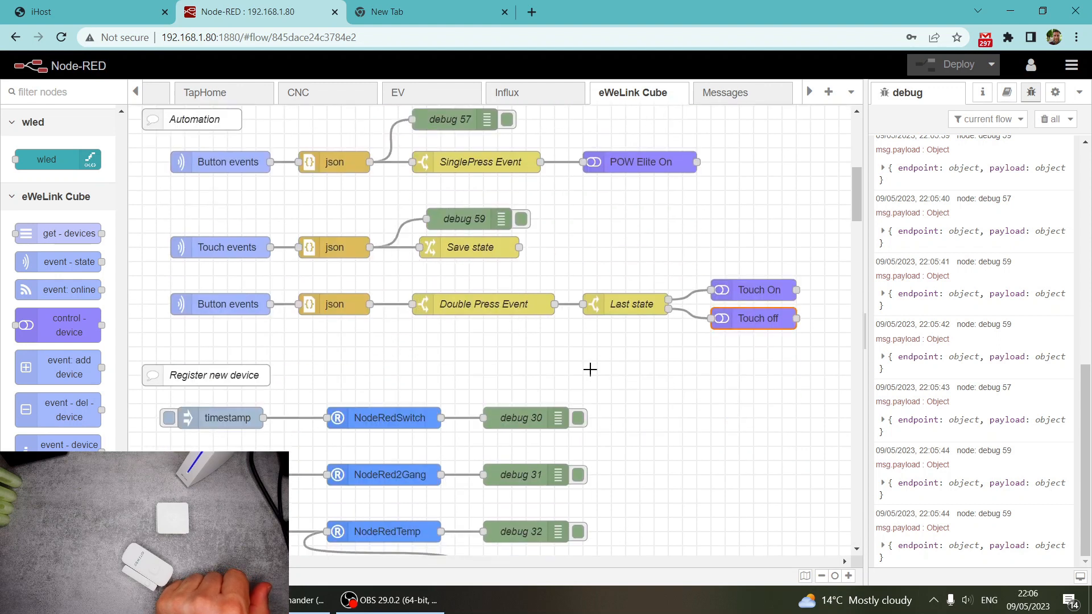
scroll(590, 369, "down", 2)
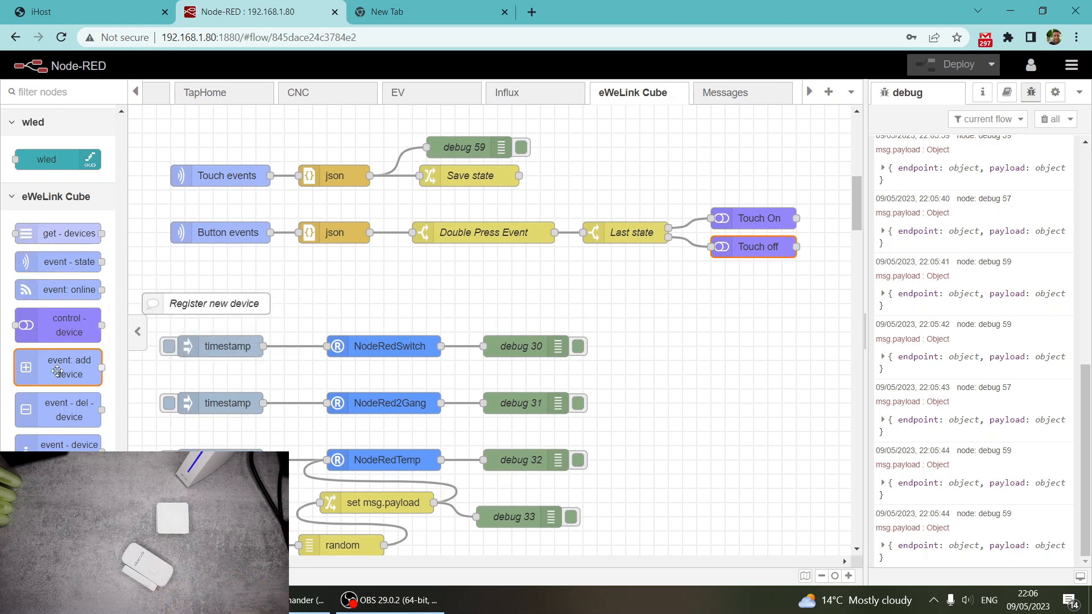
mouse_move(79, 353)
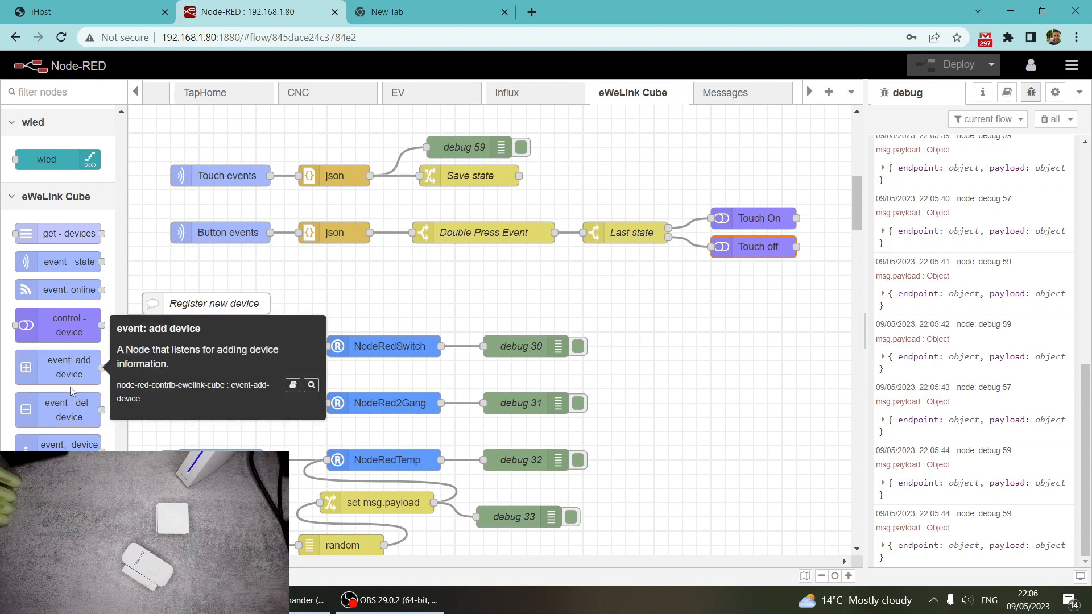
mouse_move(66, 410)
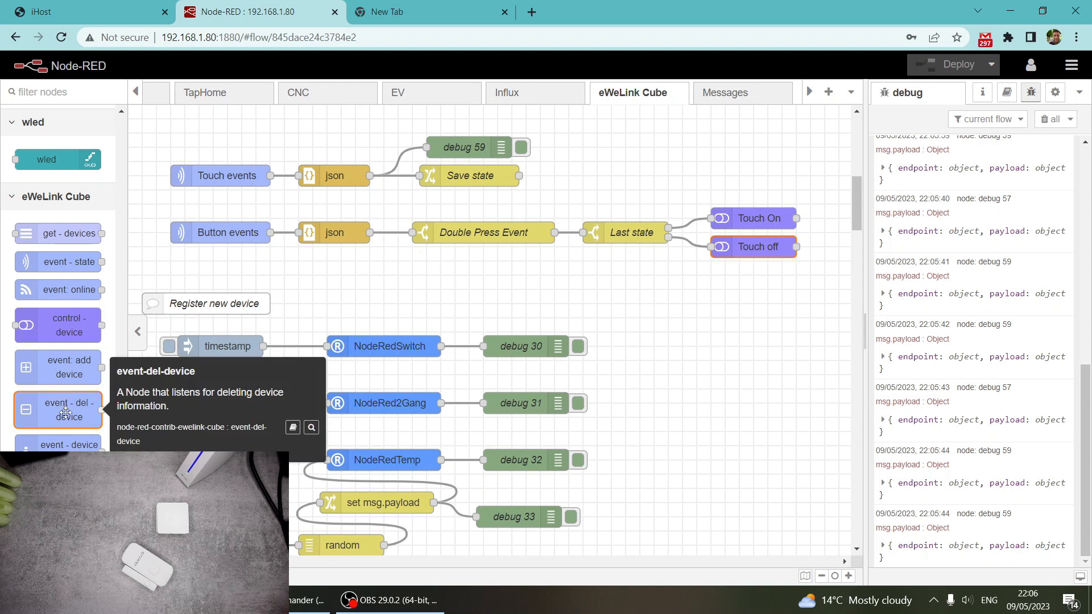
mouse_move(69, 445)
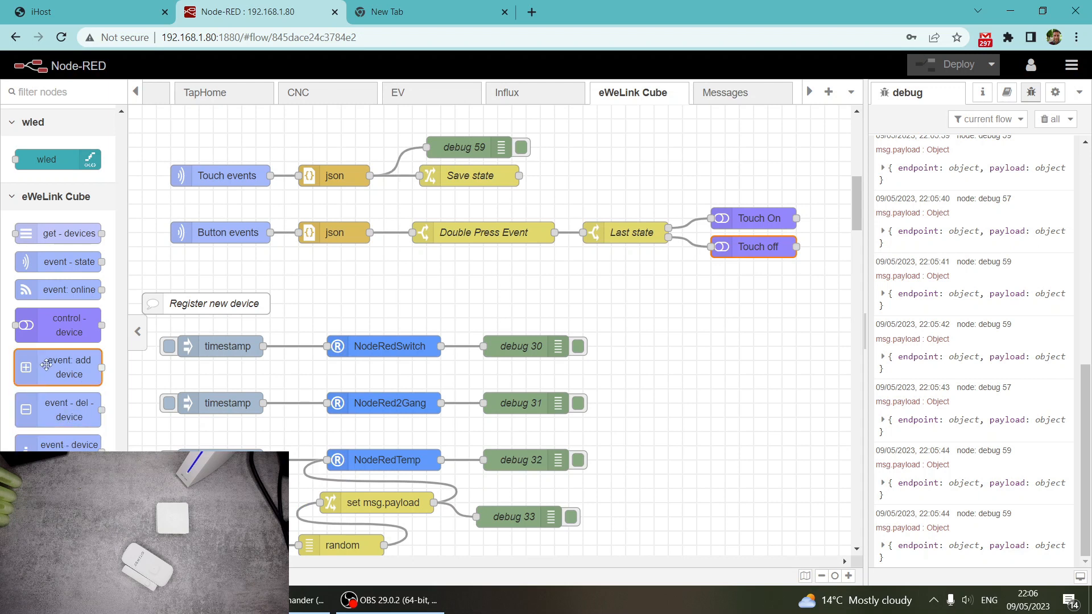
Step: Try an event: add device node with the iHost server, discard its settings and delete the node
left_click_drag(47, 365, 700, 345)
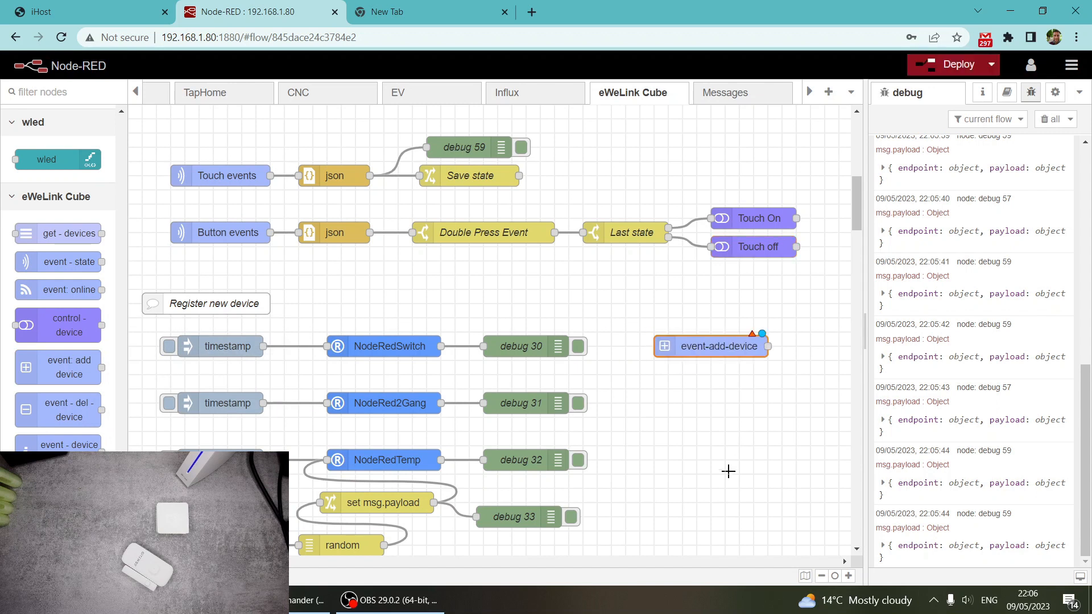
double_click(703, 342)
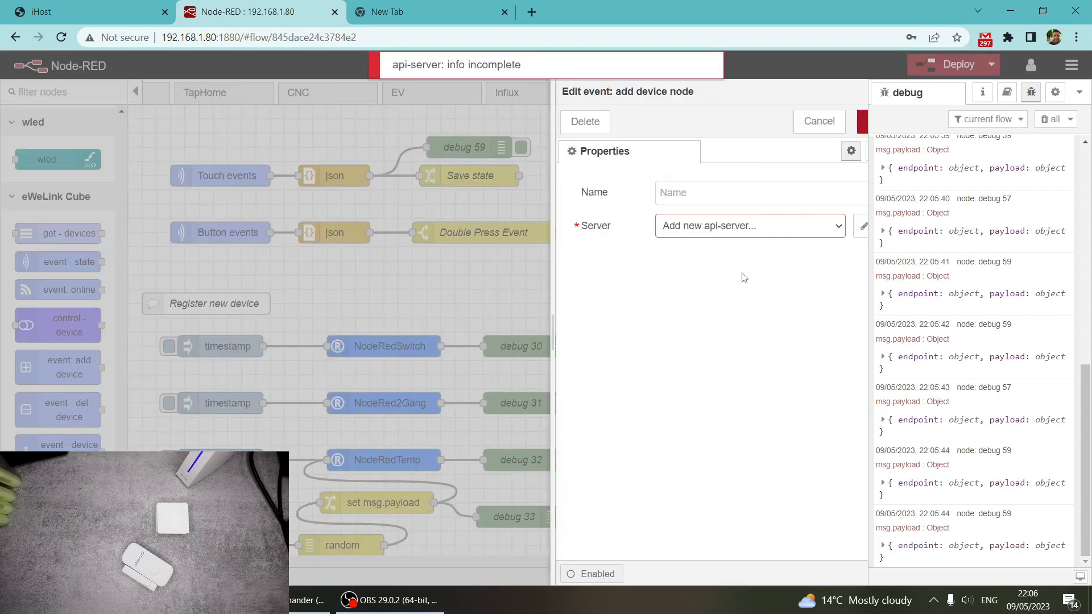
left_click(746, 227)
left_click(705, 242)
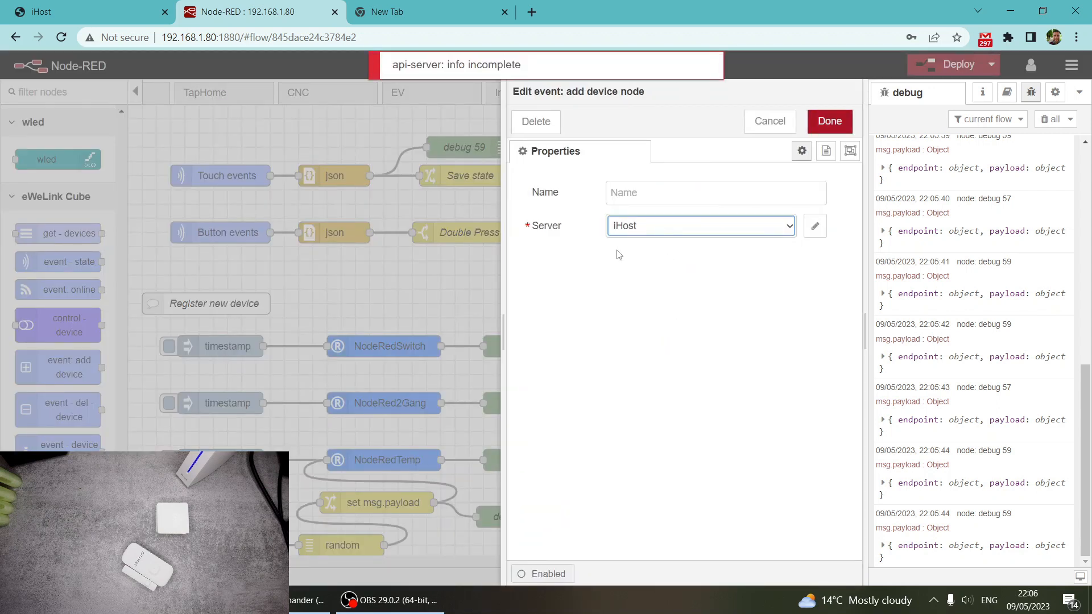
left_click(769, 122)
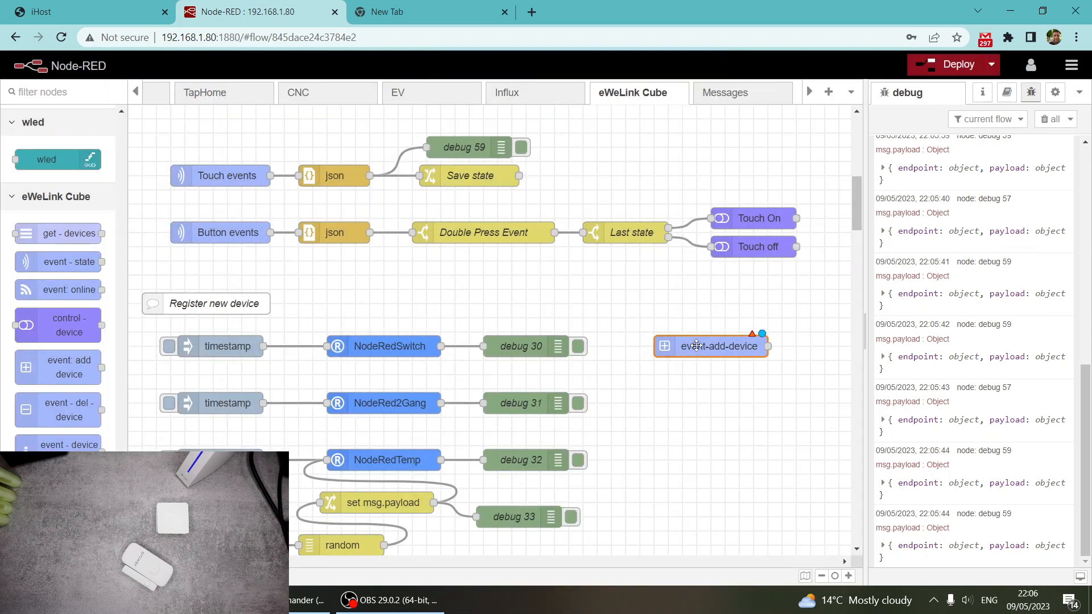
key("Delete")
Step: Check the device list in iHost, and return to Node-RED to look over the Automation flows
left_click(68, 12)
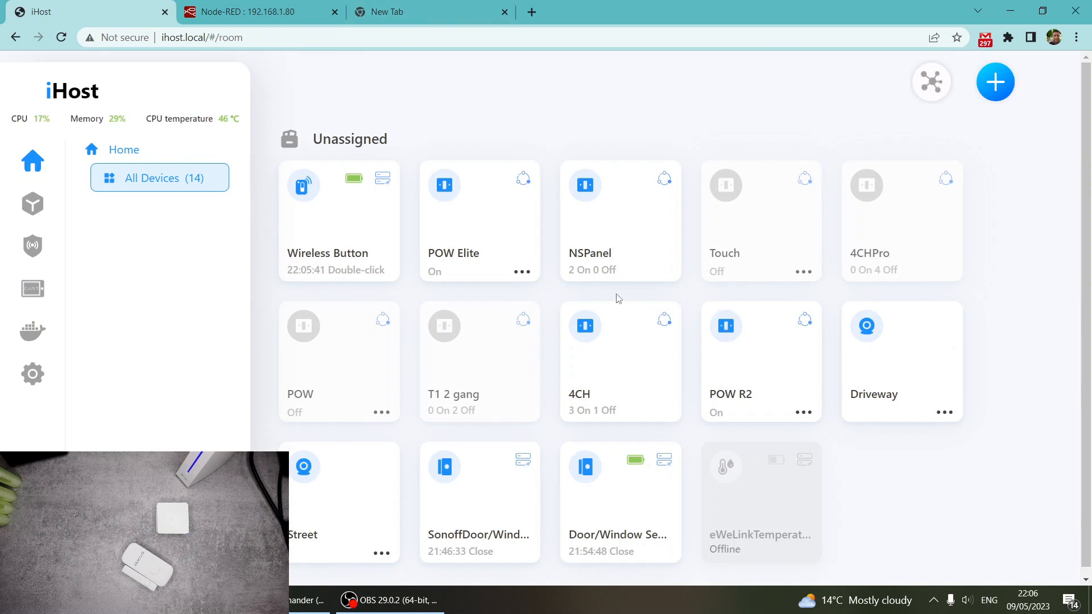
left_click(253, 11)
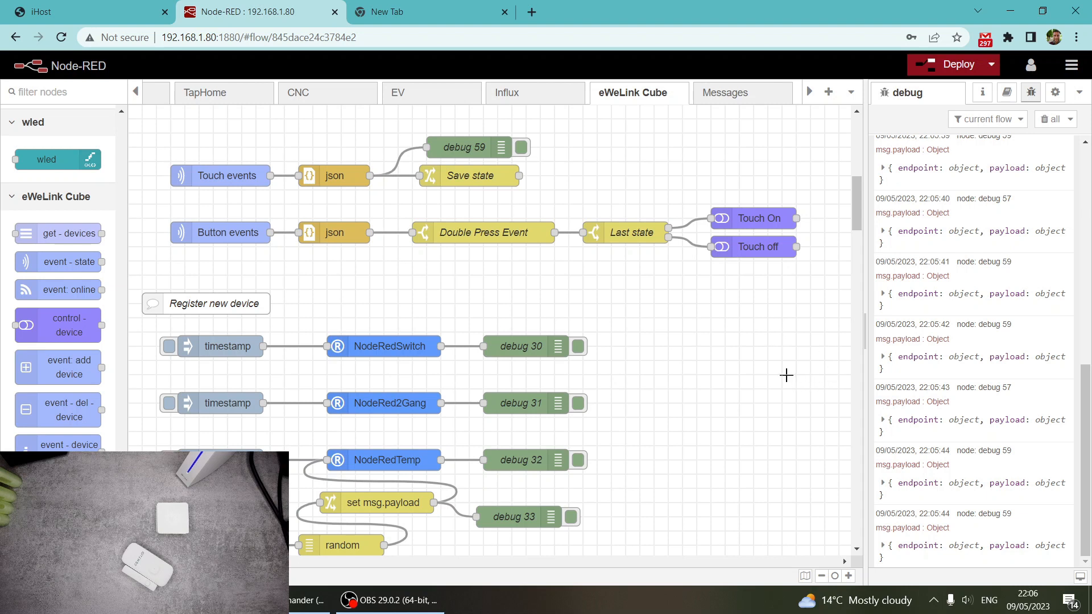
scroll(451, 207, "up", 4)
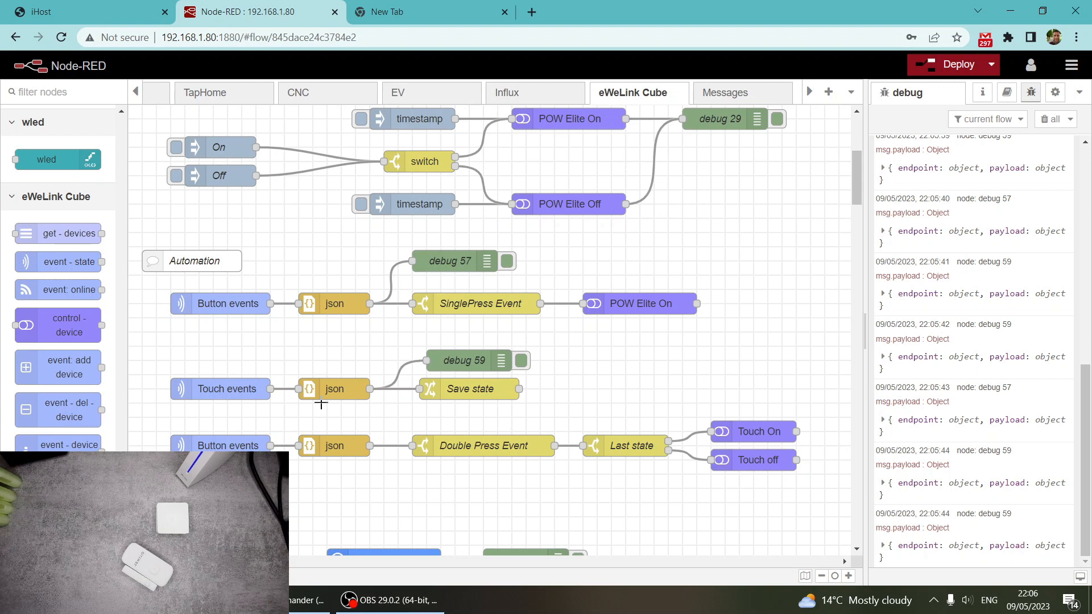
scroll(321, 402, "down", 3)
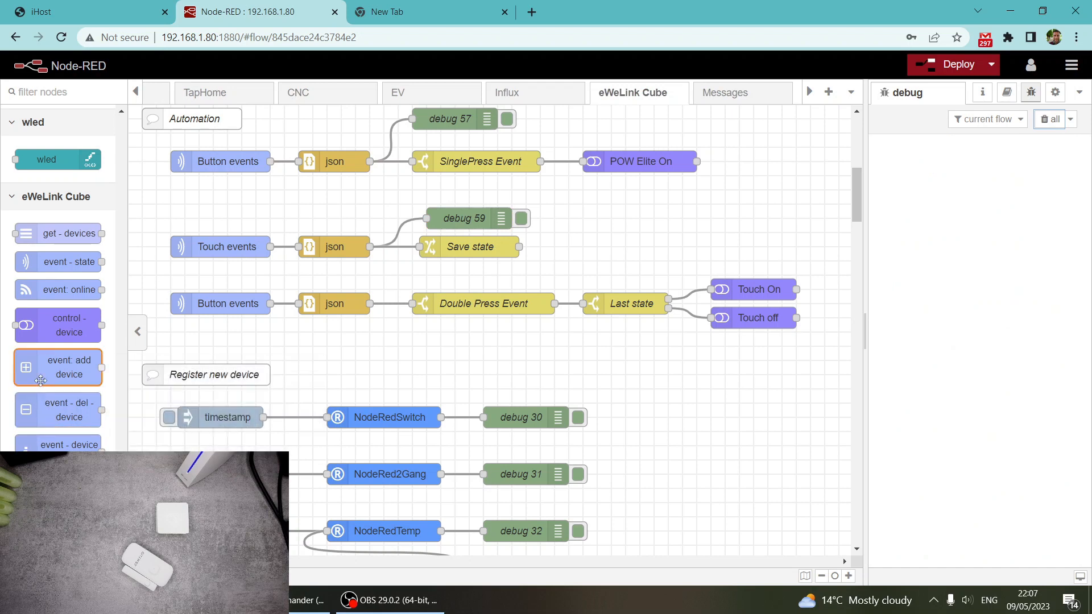
Step: Open the help for the event: add device node and read its configuration and example output
mouse_move(57, 446)
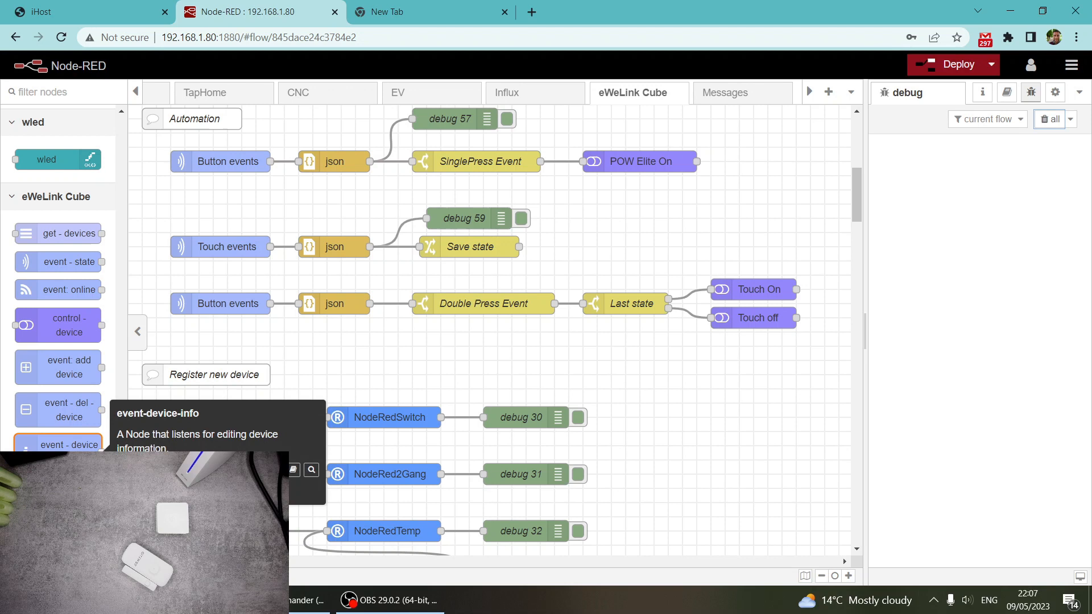
mouse_move(49, 360)
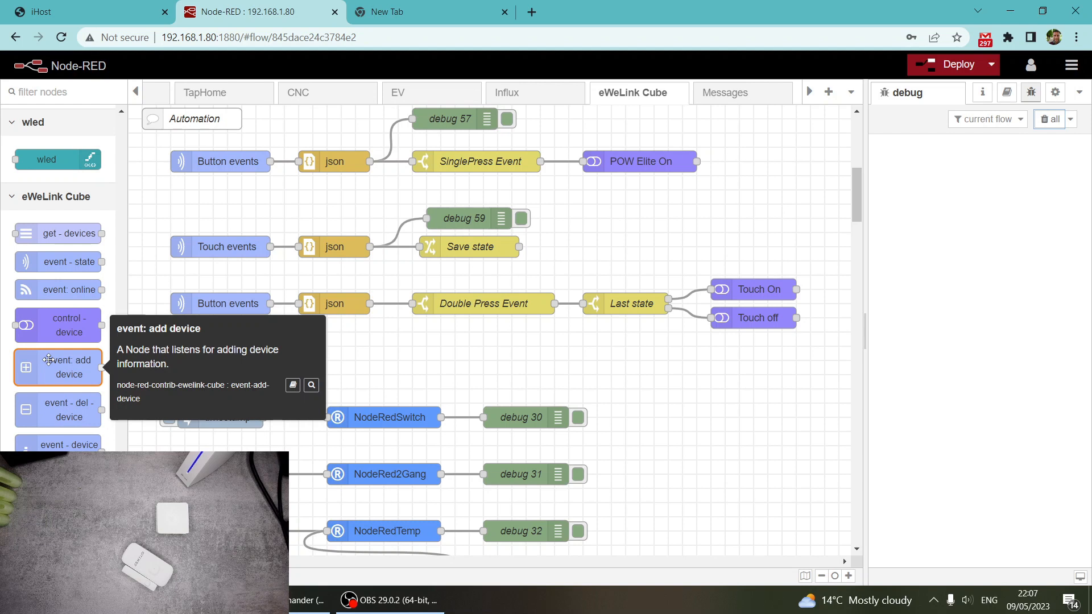
left_click(292, 385)
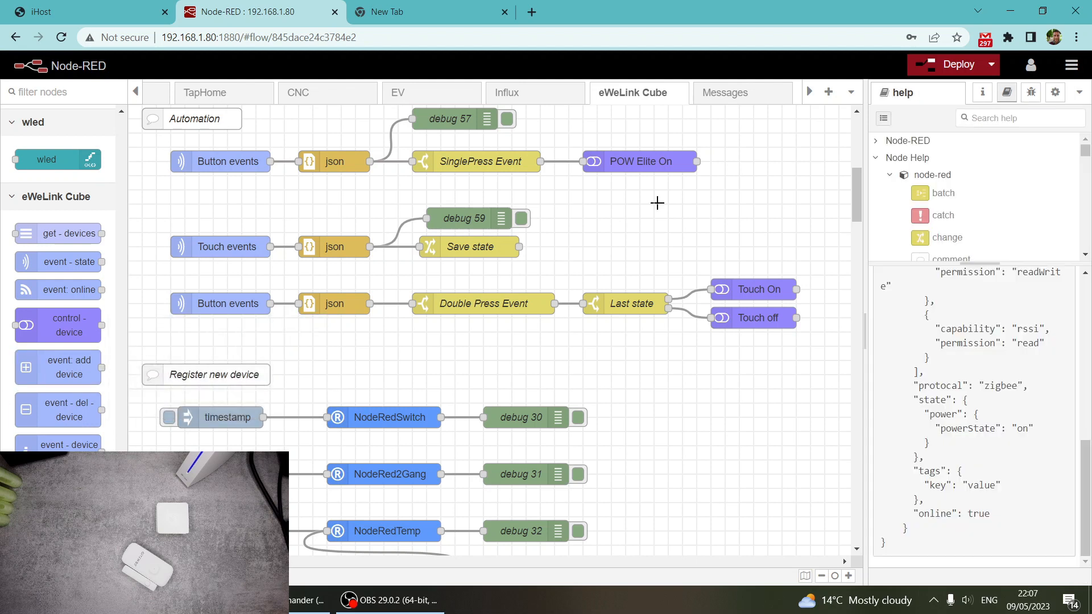
mouse_move(58, 537)
left_click_drag(1086, 460, 1089, 298)
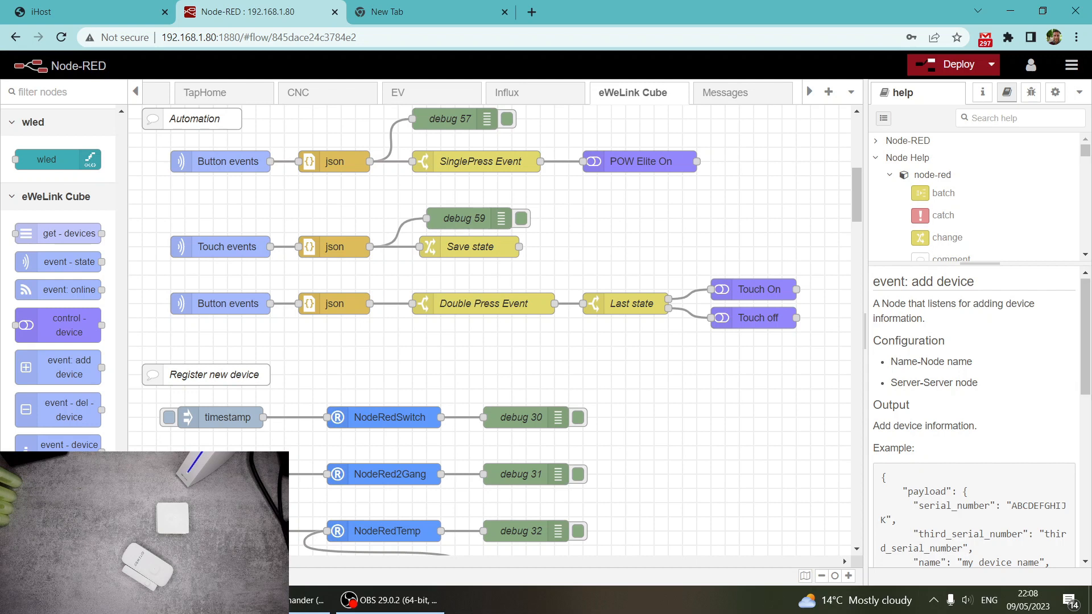
Step: Inspect the NodeRedSwitch register device node's settings in a widened editor, and close it without saving
double_click(392, 421)
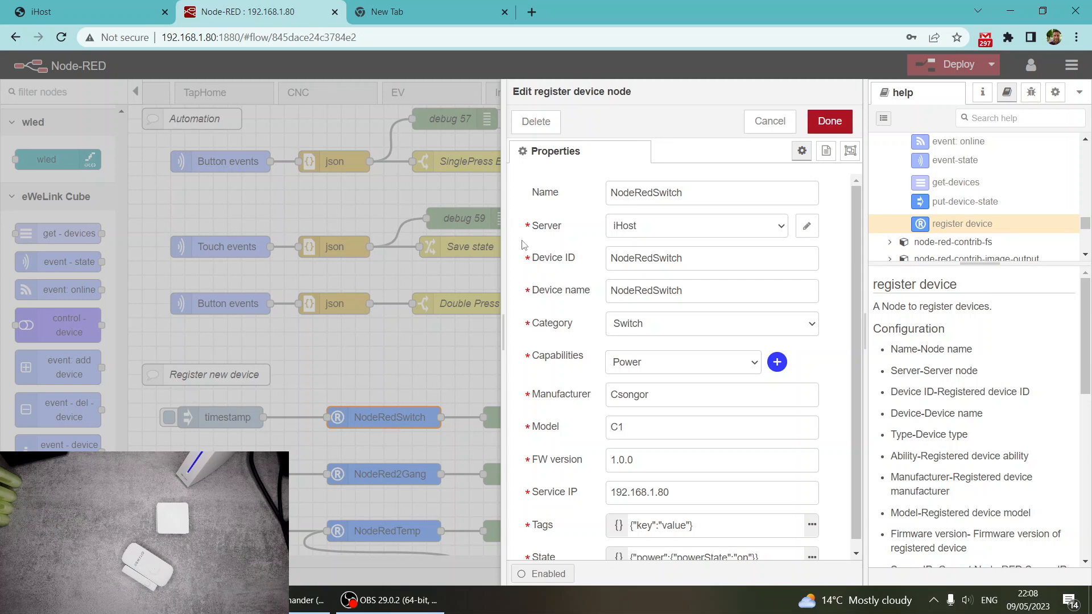
left_click_drag(502, 324, 361, 325)
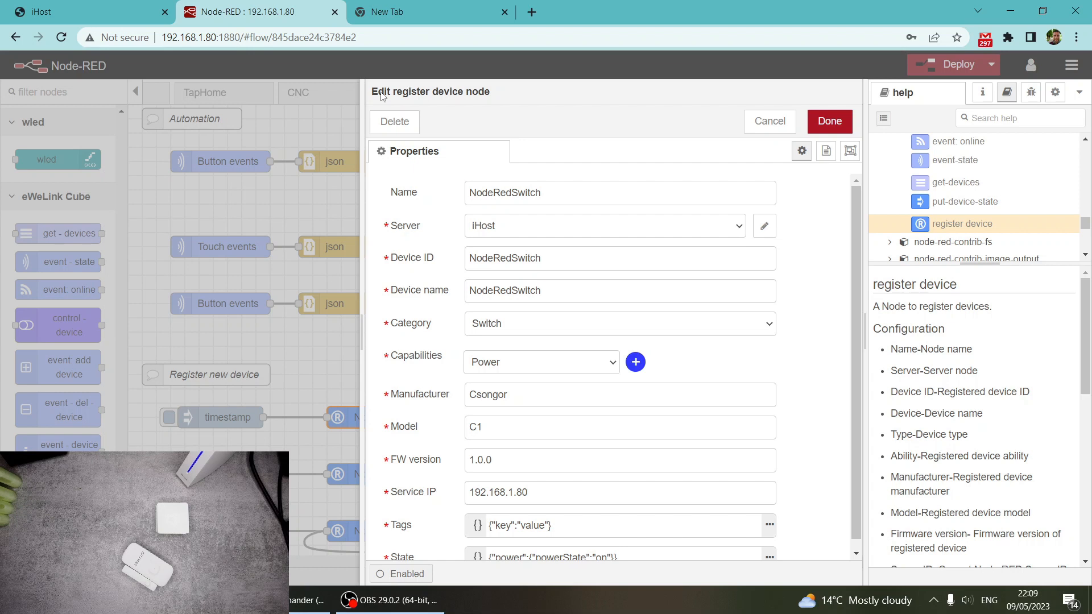
left_click(770, 121)
Step: Switch to iHost, try a new scene with a Timer condition, look over its schedule options, and discard the scene
left_click(95, 12)
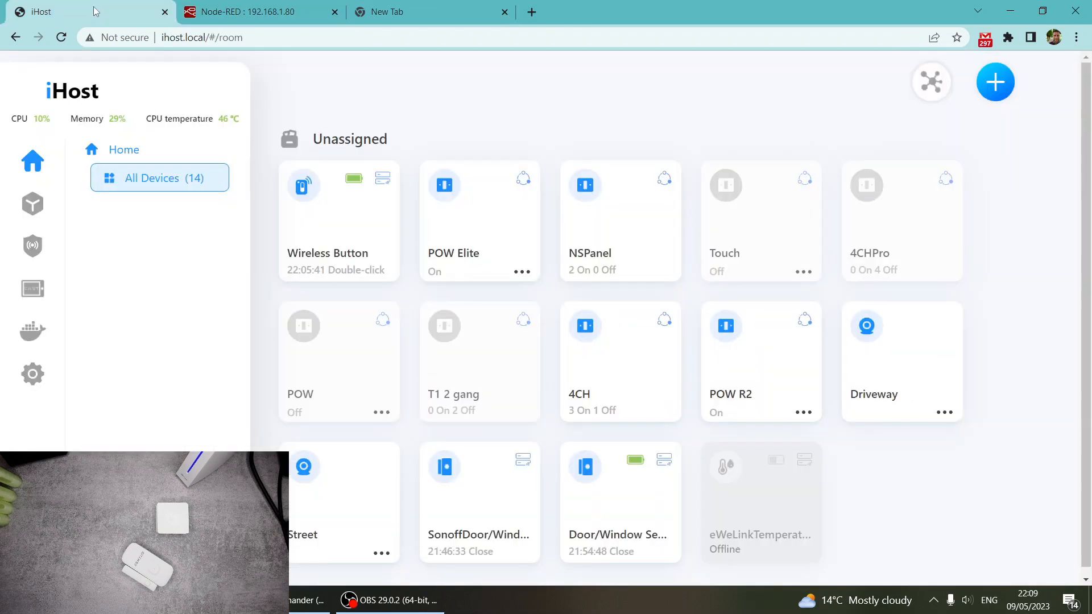
left_click(33, 205)
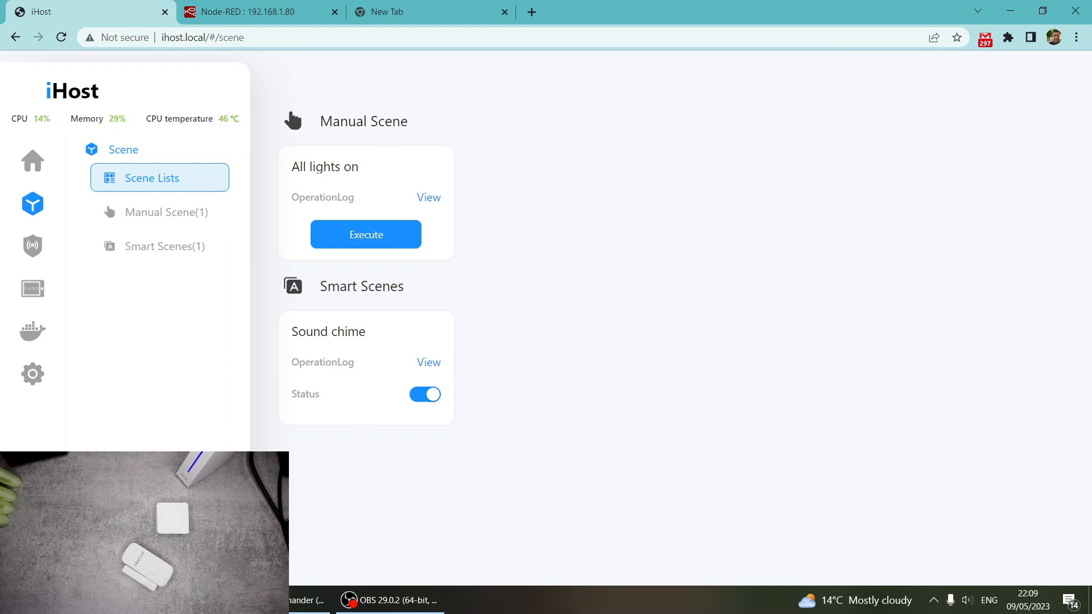
left_click(336, 188)
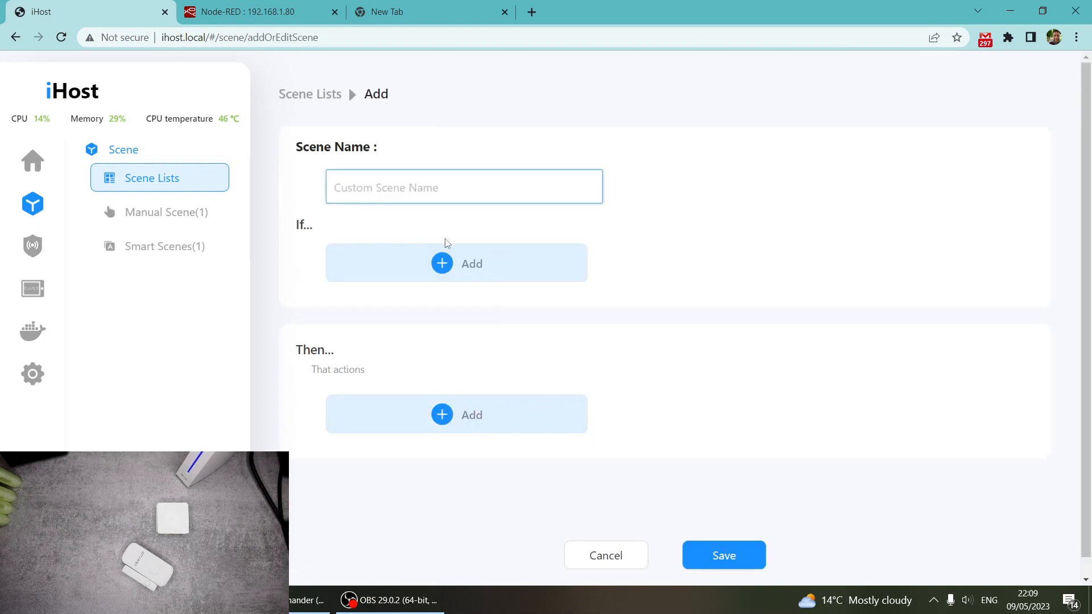
left_click(446, 263)
left_click(415, 262)
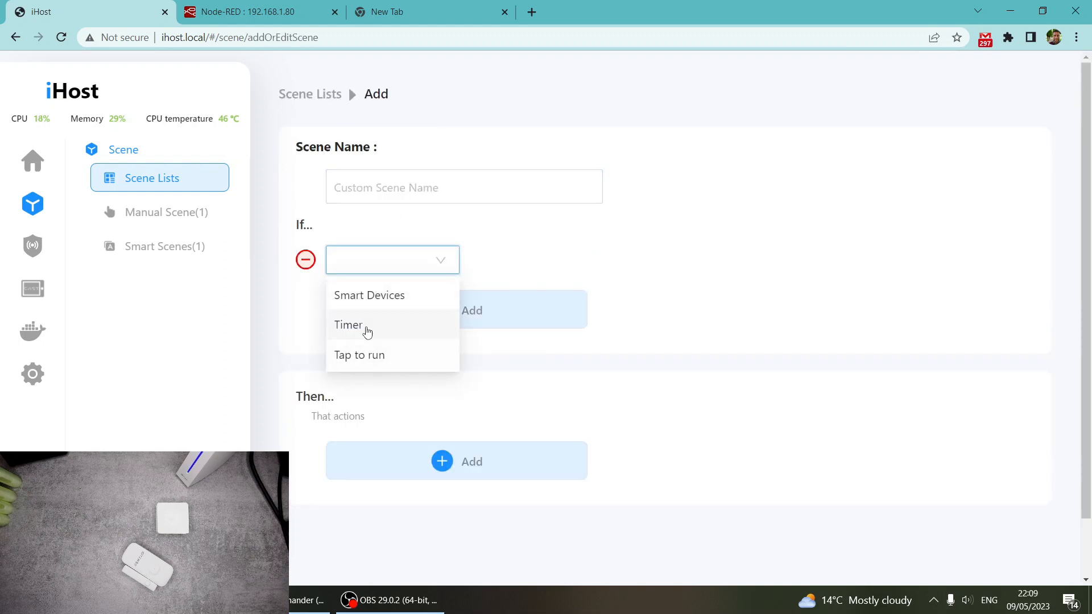
left_click(367, 327)
left_click(527, 293)
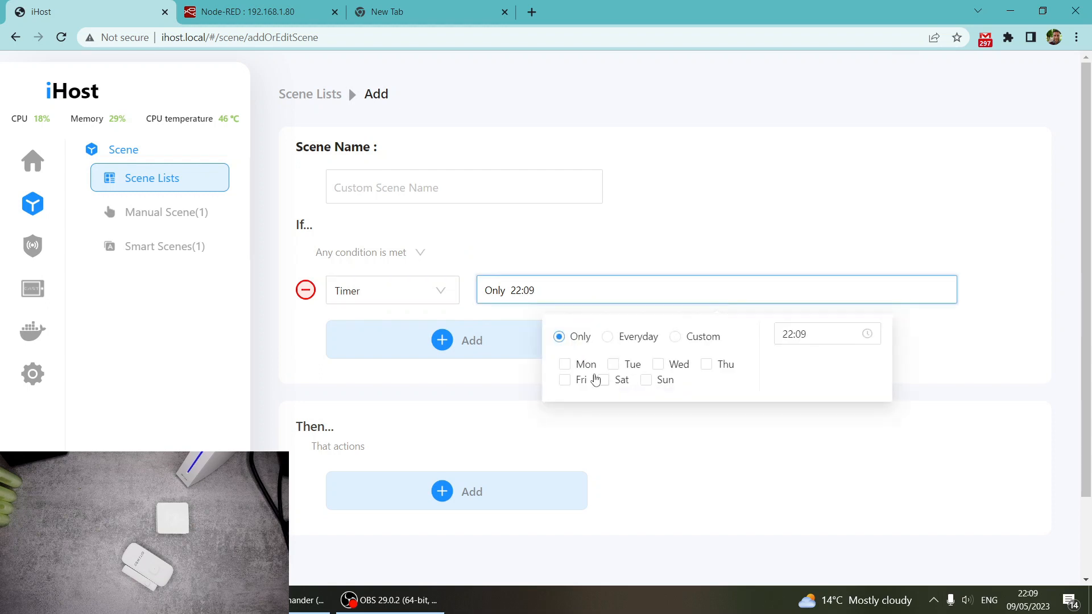
left_click(813, 336)
scroll(358, 200, "down", 2)
left_click(625, 536)
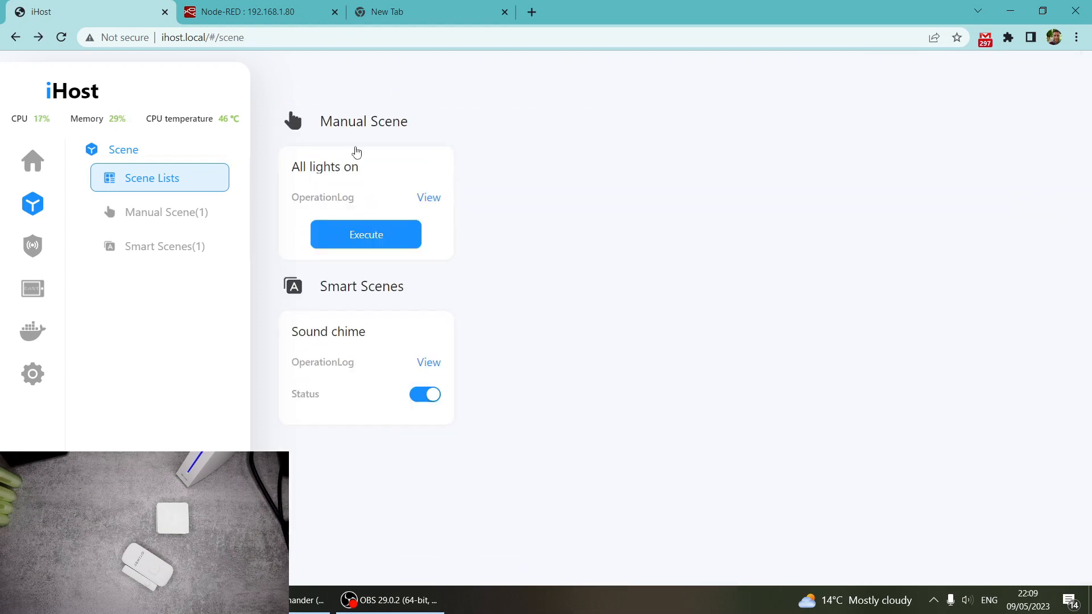
Step: Return to Node-RED, reopen the NodeRedSwitch register device node with a wider editor, and review its name and device ID
left_click(259, 15)
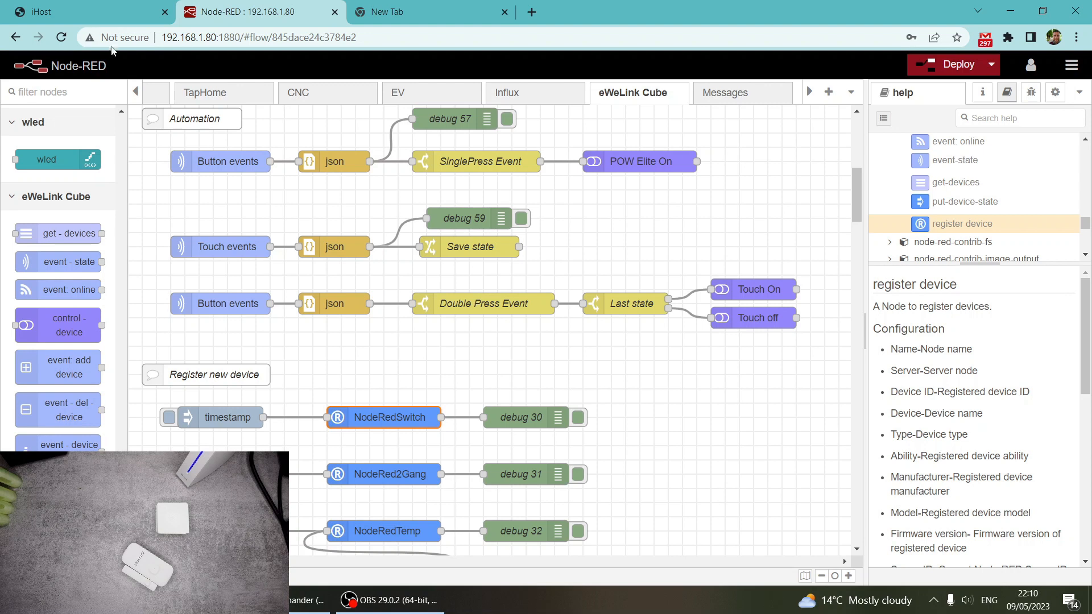
left_click(138, 12)
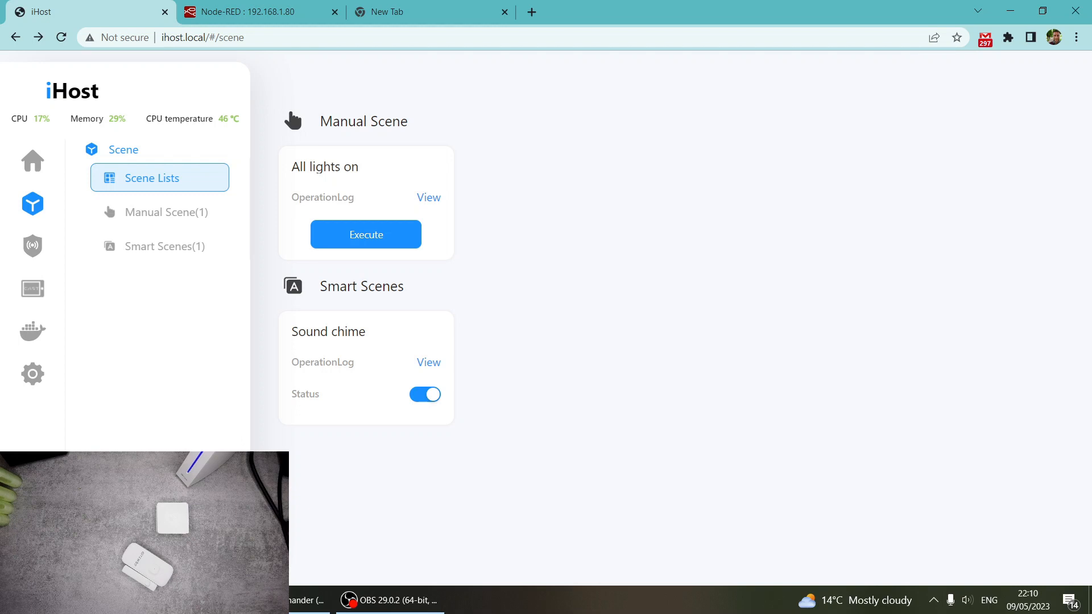
left_click(229, 15)
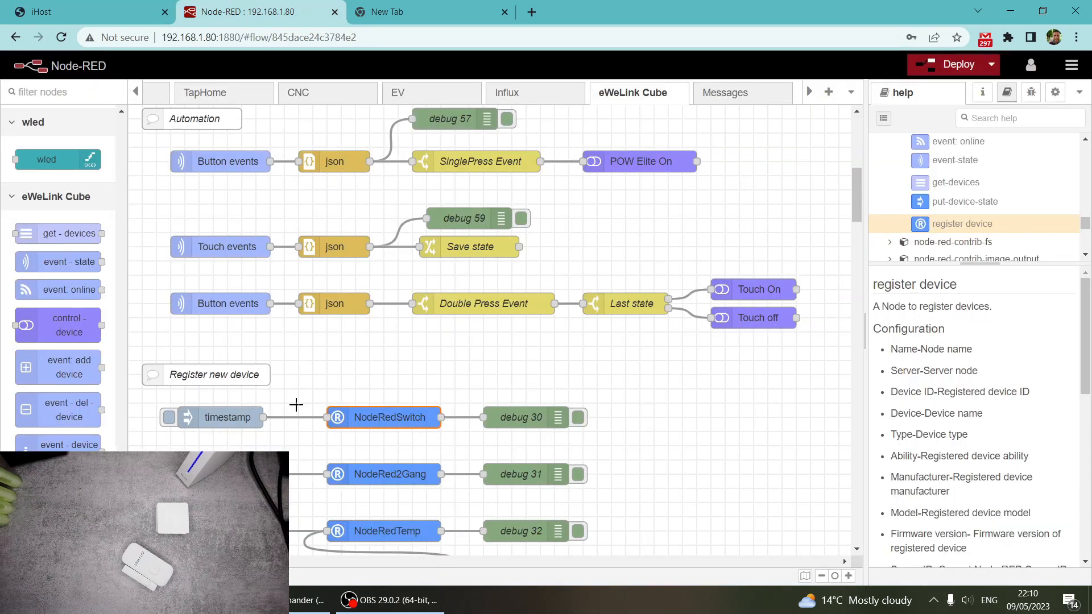
double_click(406, 419)
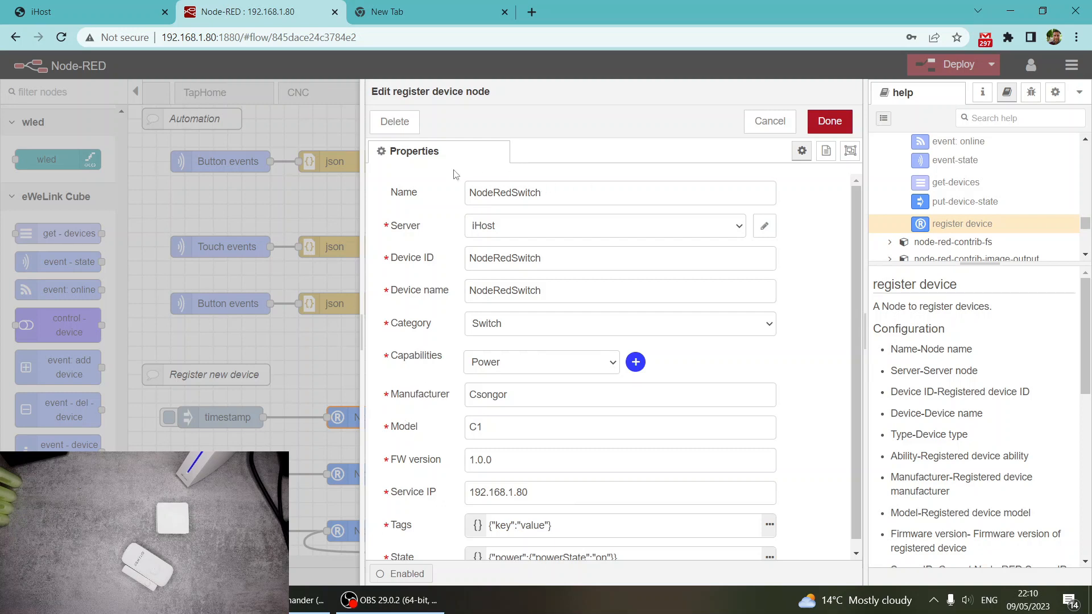
left_click_drag(367, 269, 319, 269)
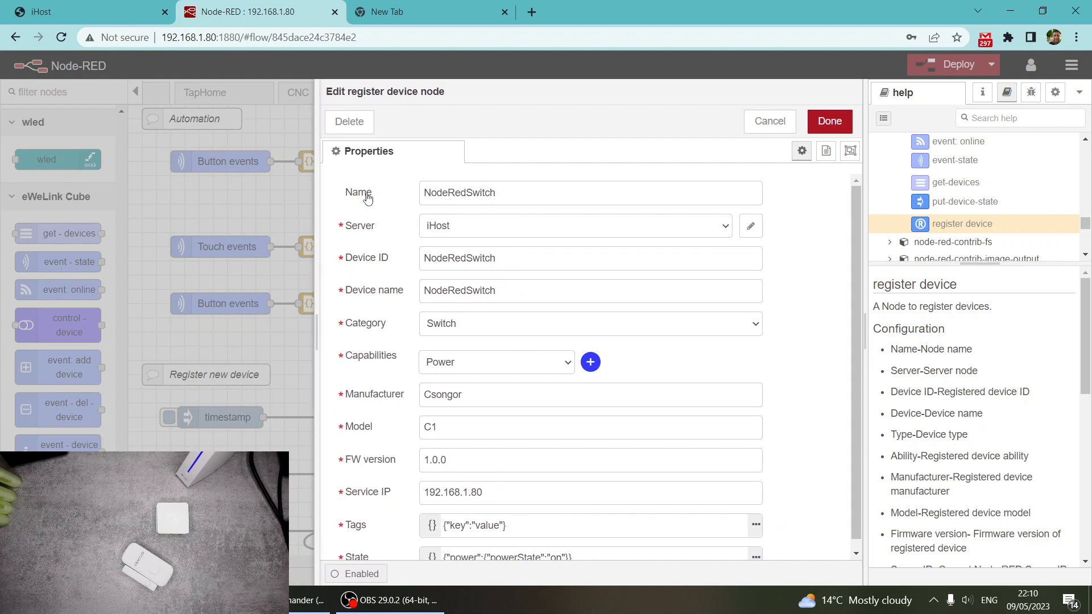
left_click_drag(430, 194, 518, 194)
left_click(518, 193)
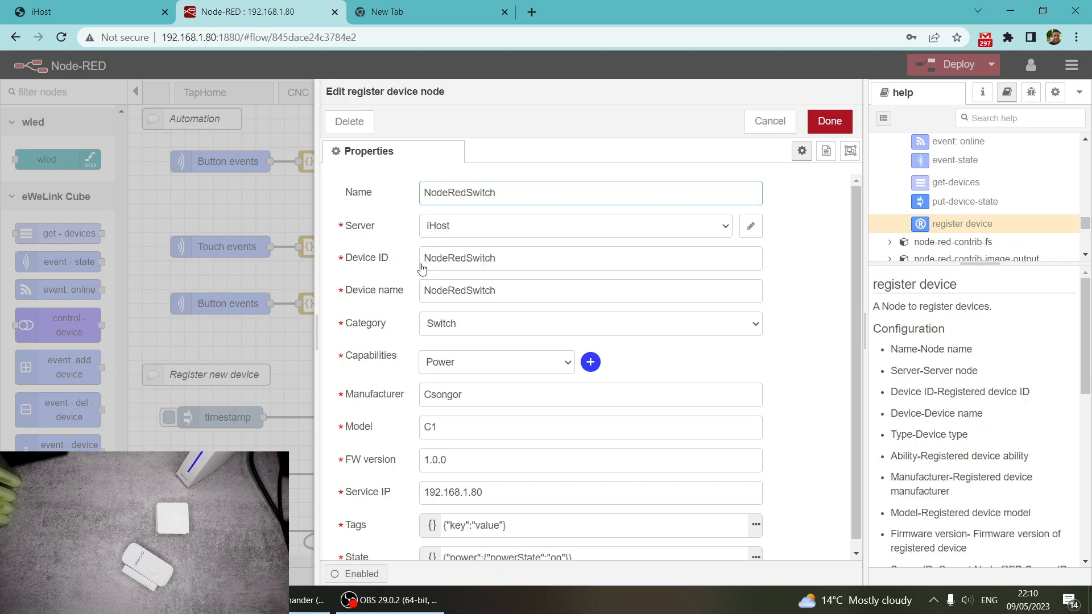
left_click(448, 258)
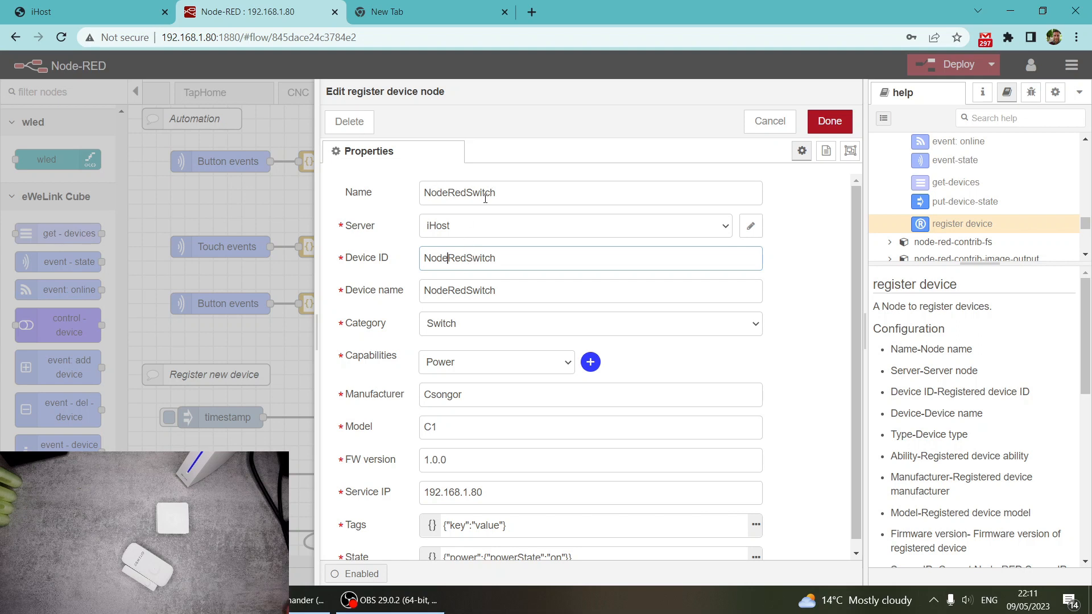
Step: Review the NodeRedSwitch node's category and capability options, keeping Switch and Power selected
left_click(501, 327)
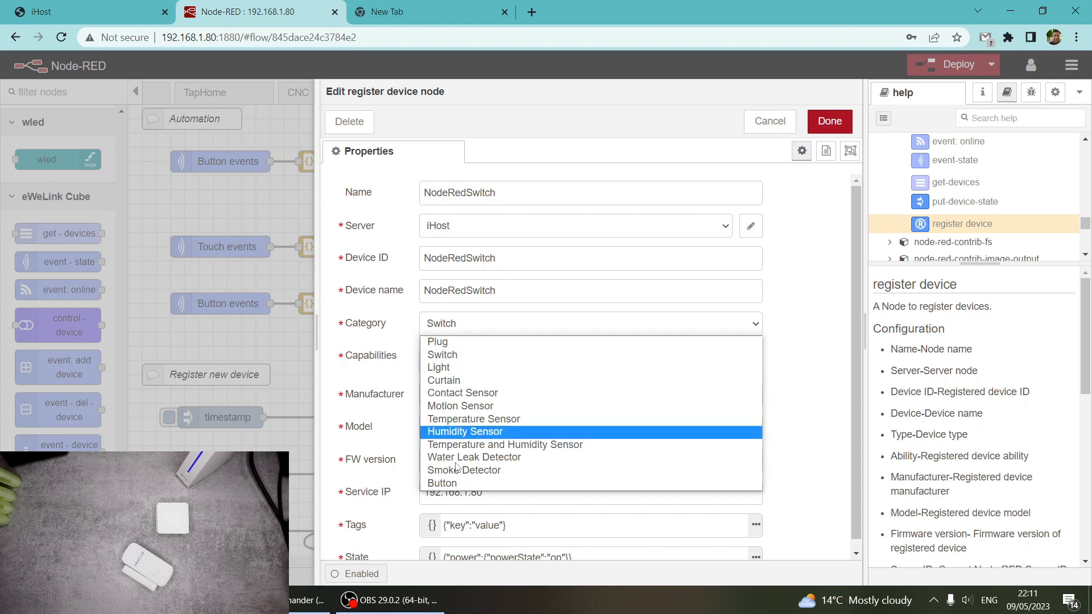
left_click(468, 356)
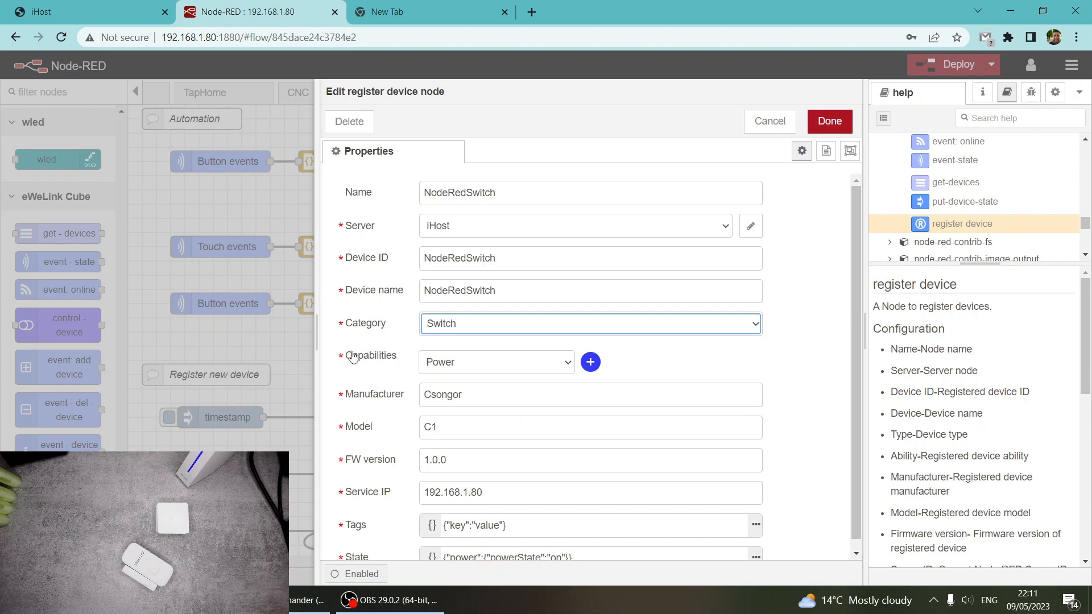
left_click(541, 369)
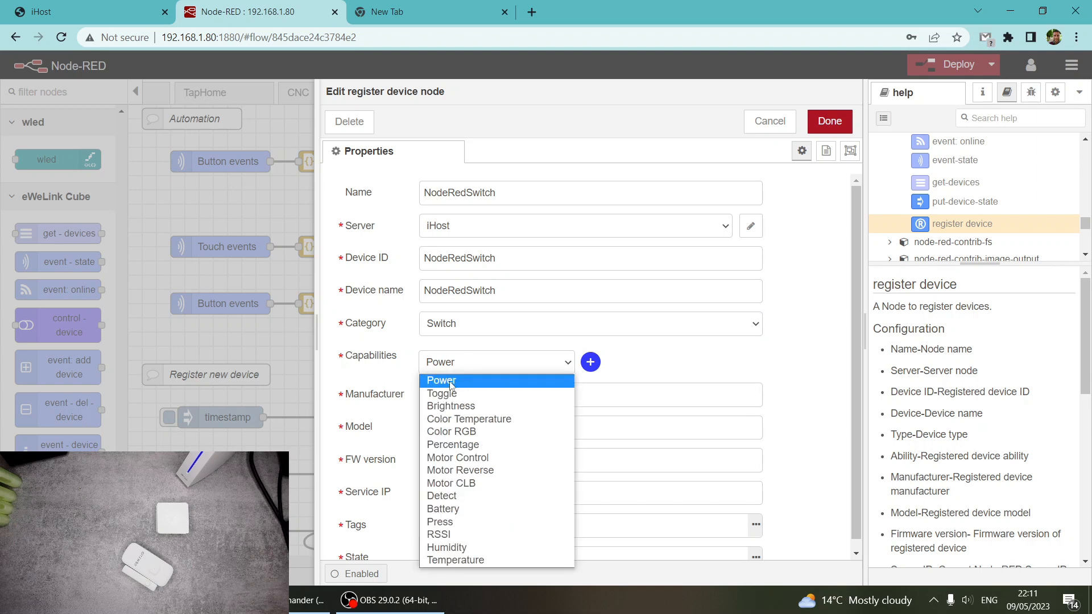
left_click(492, 382)
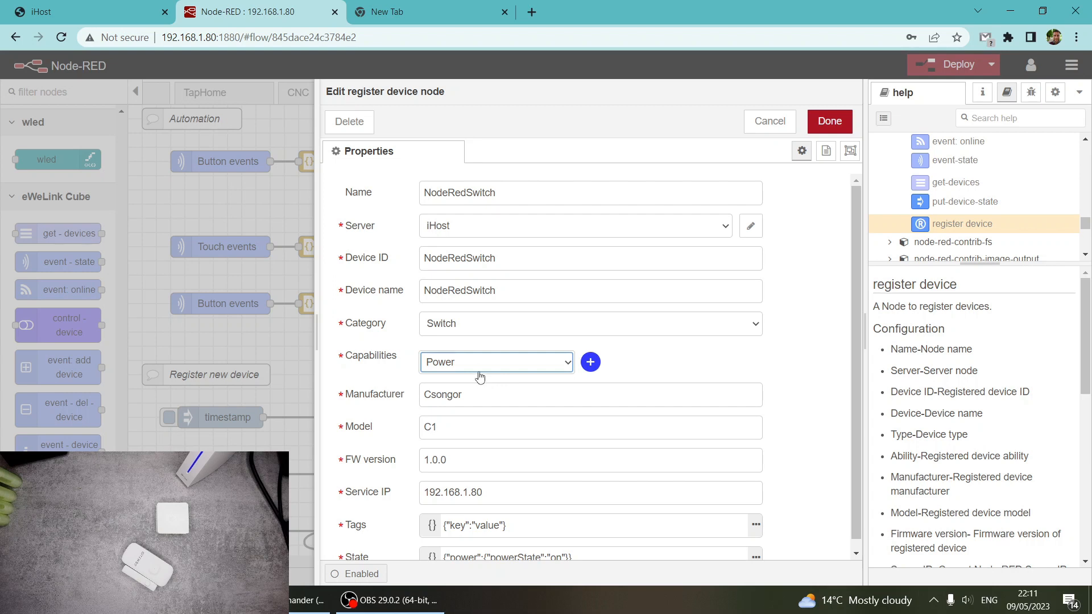
left_click(480, 363)
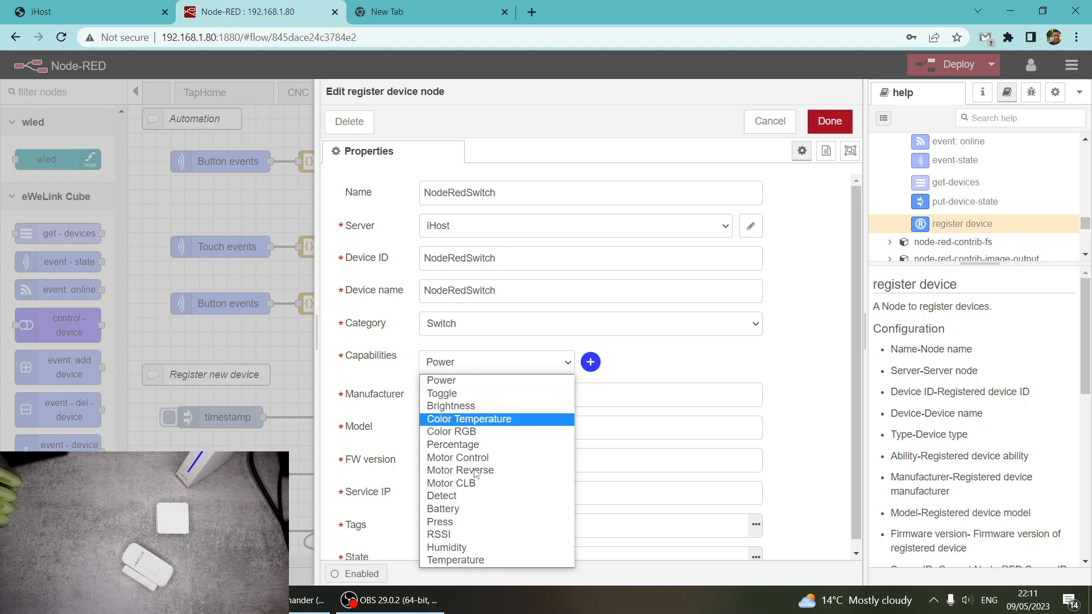
left_click(697, 369)
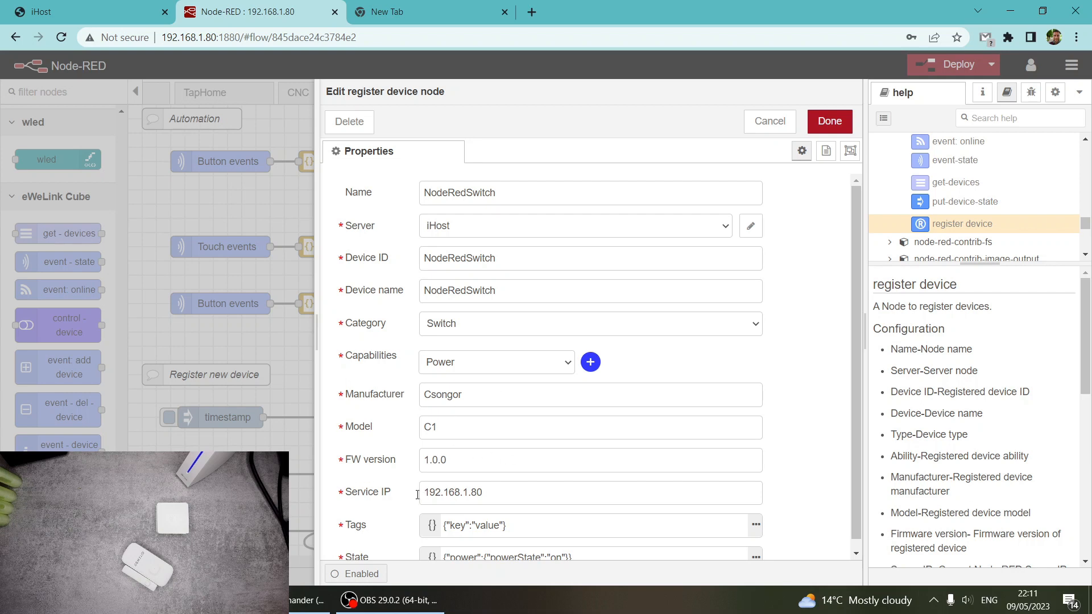
Step: Inspect the NodeRedSwitch node's Service IP, Tags and State fields, and close the editor keeping its settings
left_click_drag(492, 493, 405, 495)
left_click(449, 493)
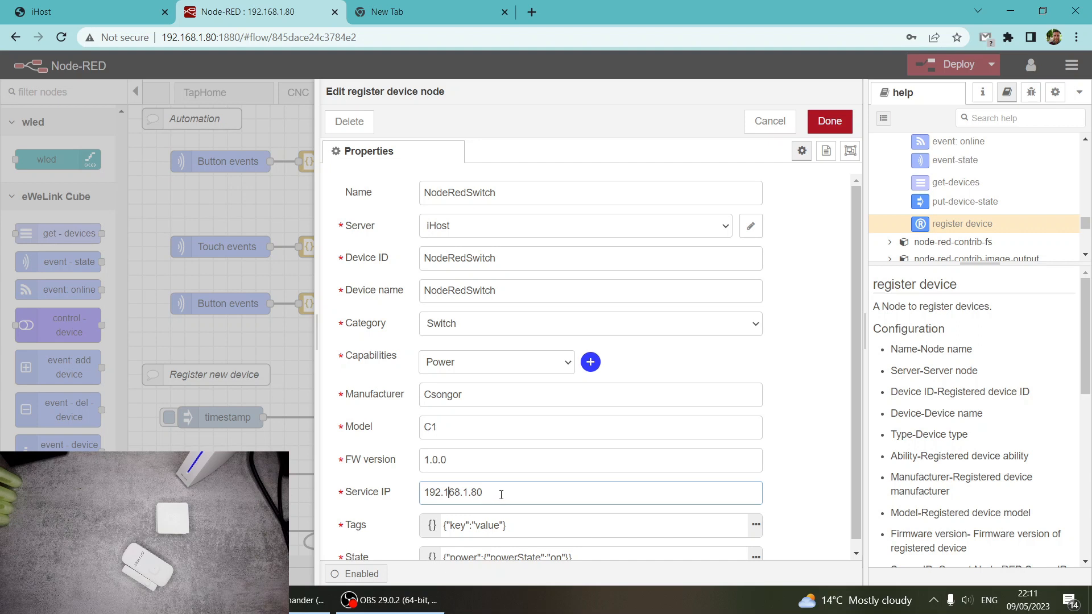
double_click(448, 493)
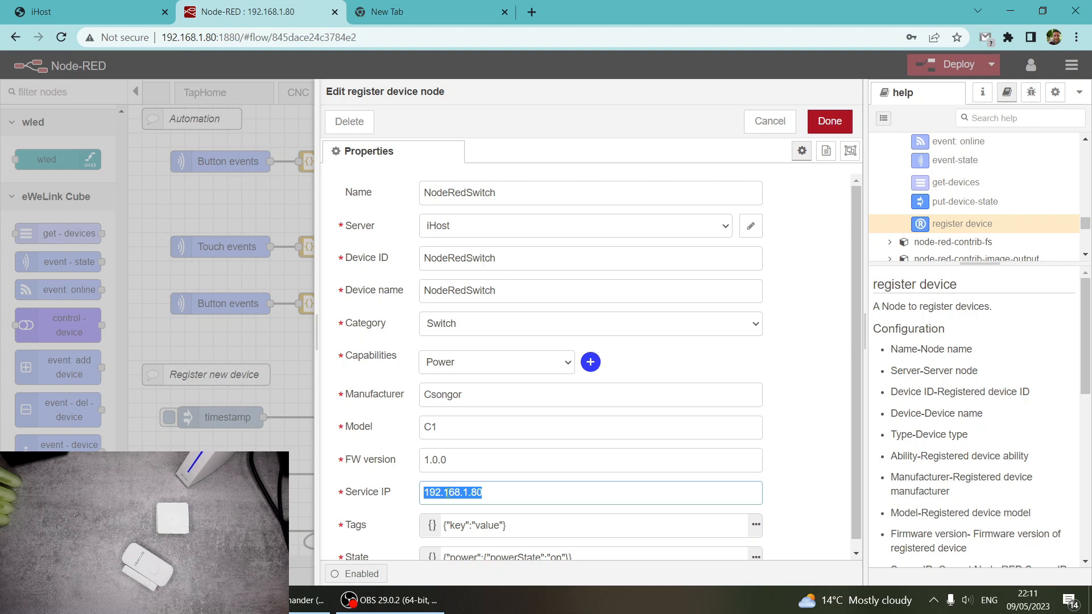
left_click(492, 496)
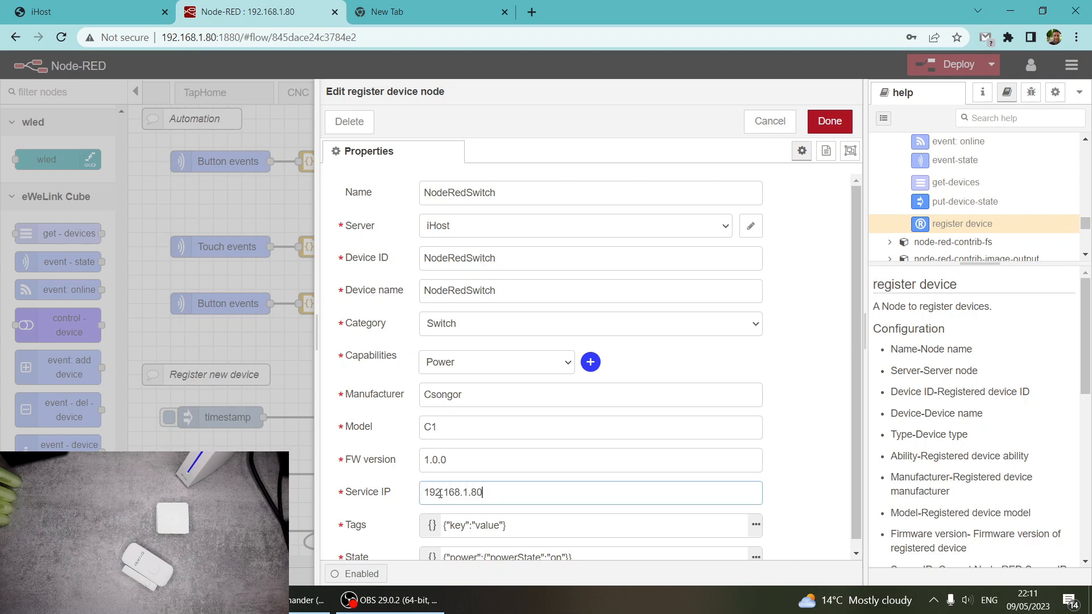
left_click(815, 427)
scroll(815, 428, "down", 1)
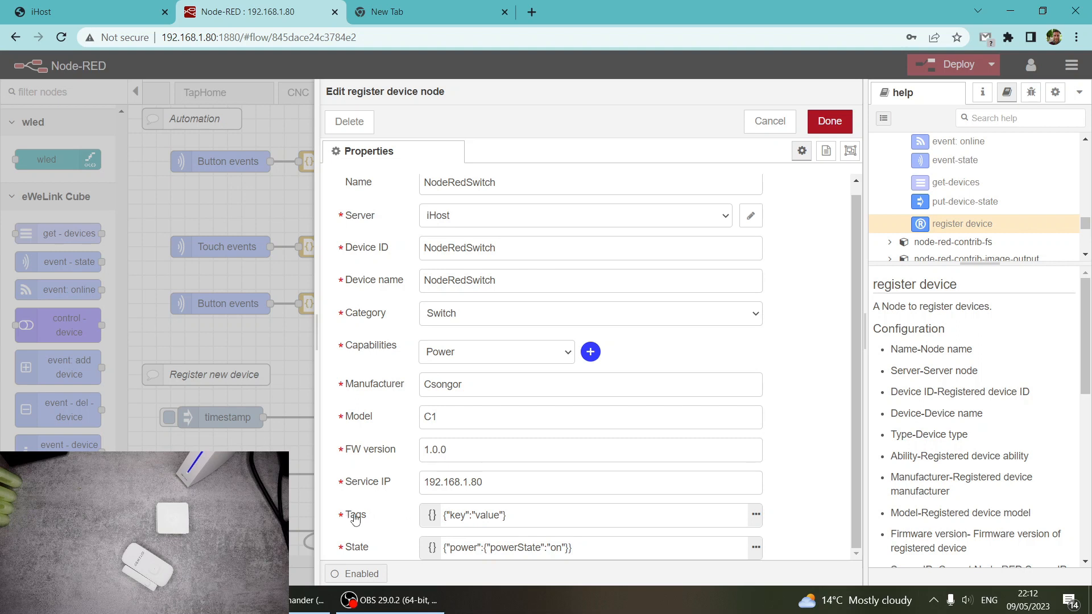
left_click_drag(447, 515, 504, 515)
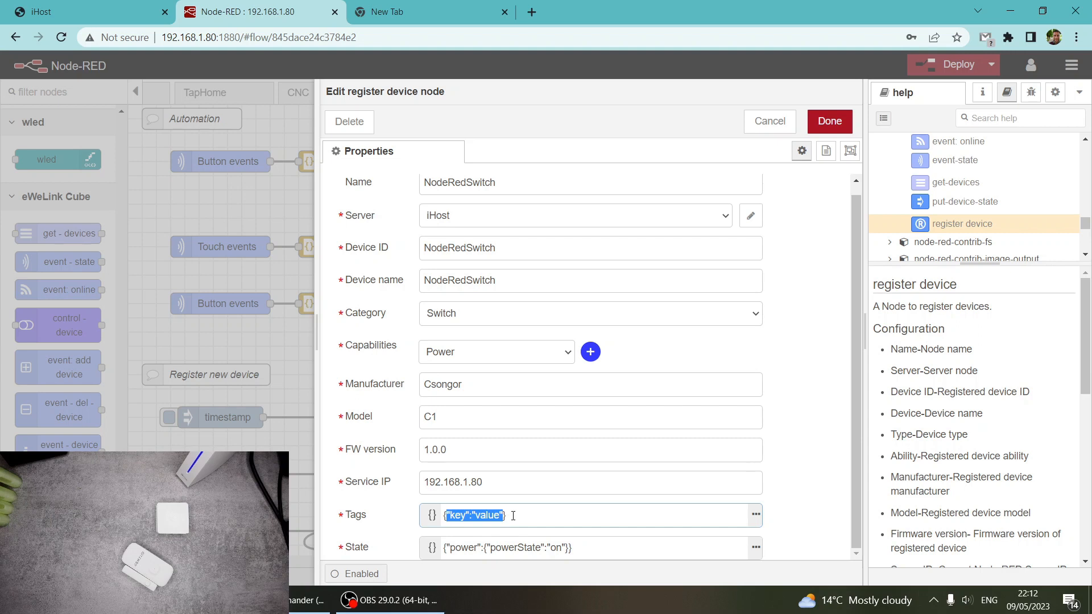
left_click(461, 548)
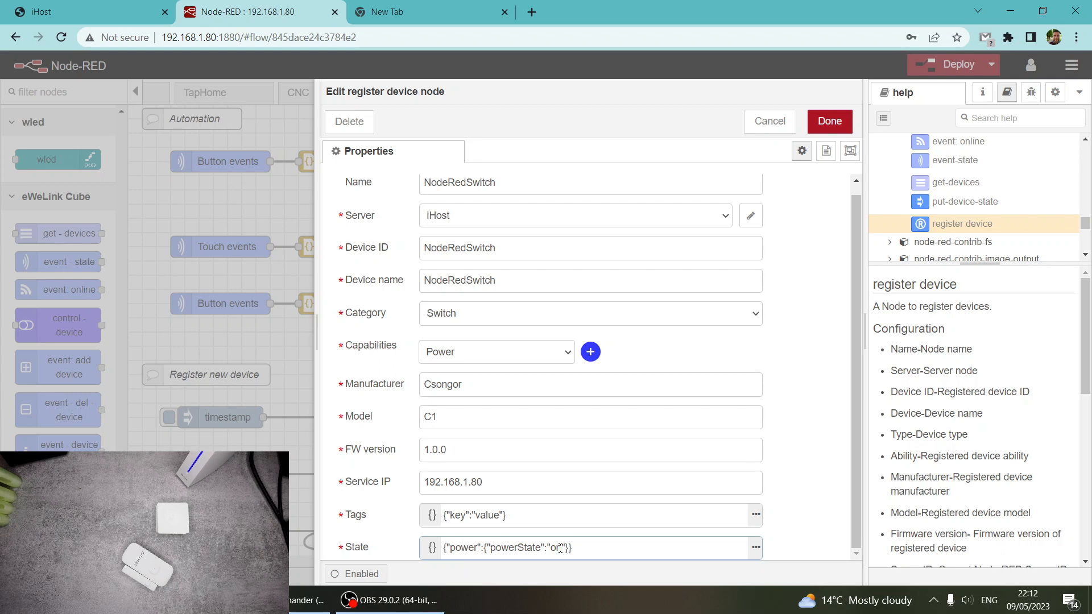
left_click(829, 121)
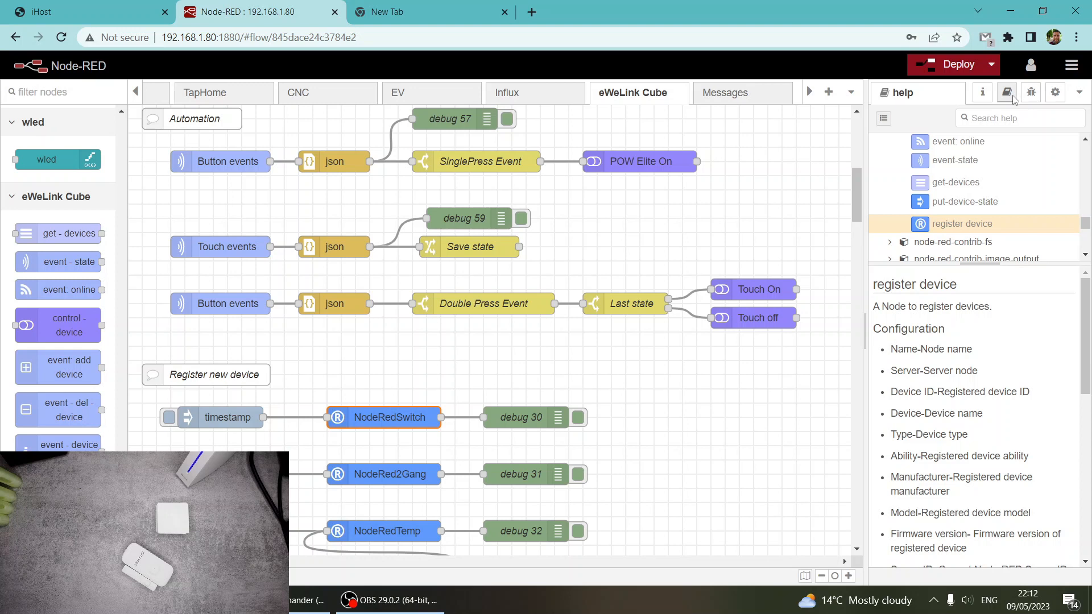
Step: Show the debug messages, trigger the NodeRedSwitch registration, and expand the response's endpoint serial numbers and header
left_click(1031, 93)
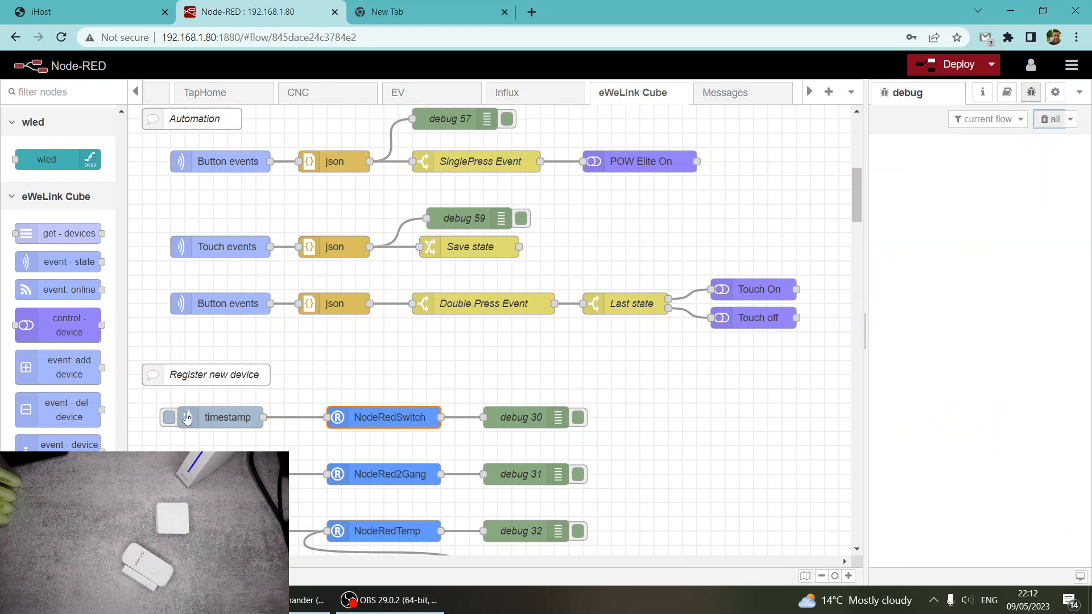
left_click(163, 415)
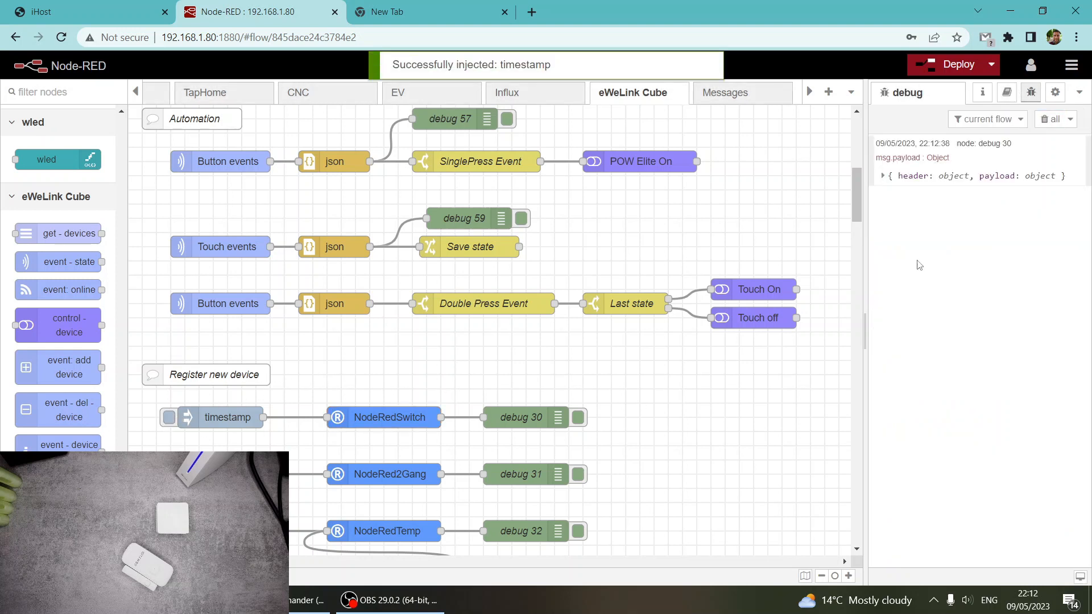
left_click(882, 177)
left_click(884, 208)
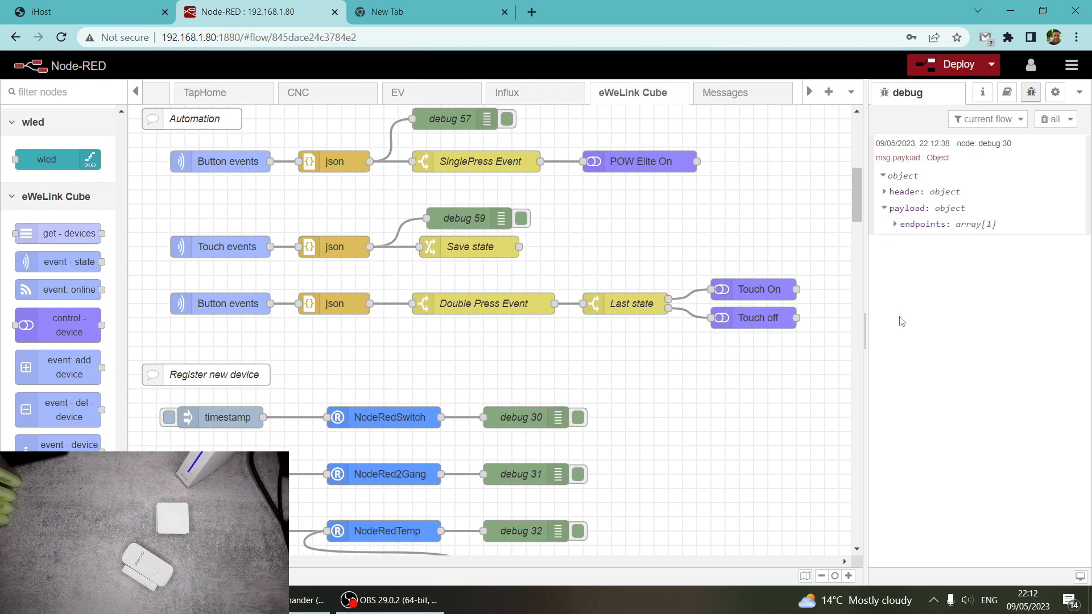
left_click(896, 224)
left_click(908, 244)
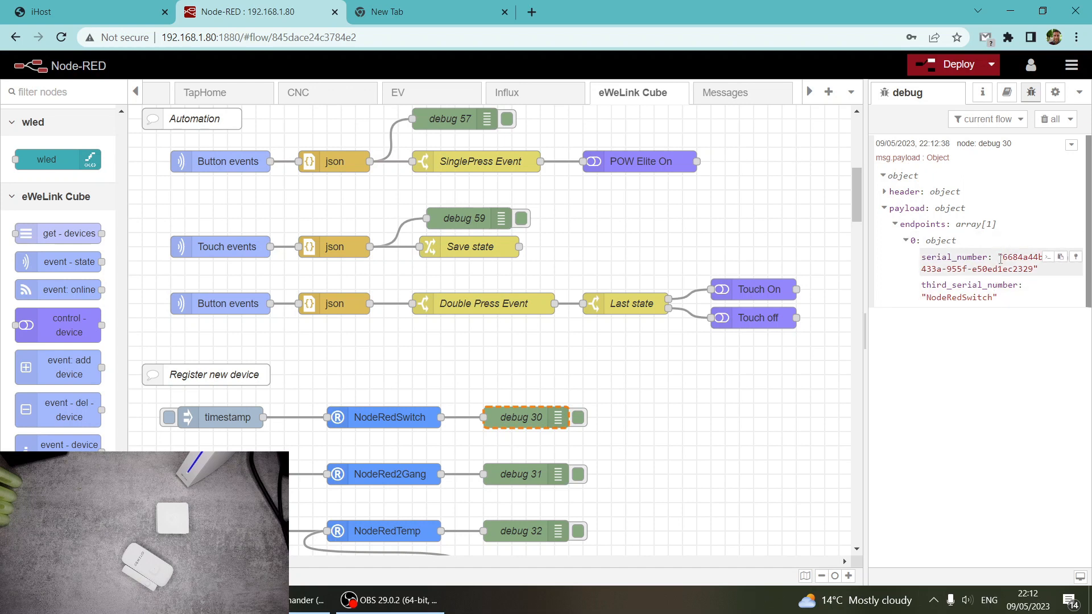
left_click_drag(1004, 257, 1033, 269)
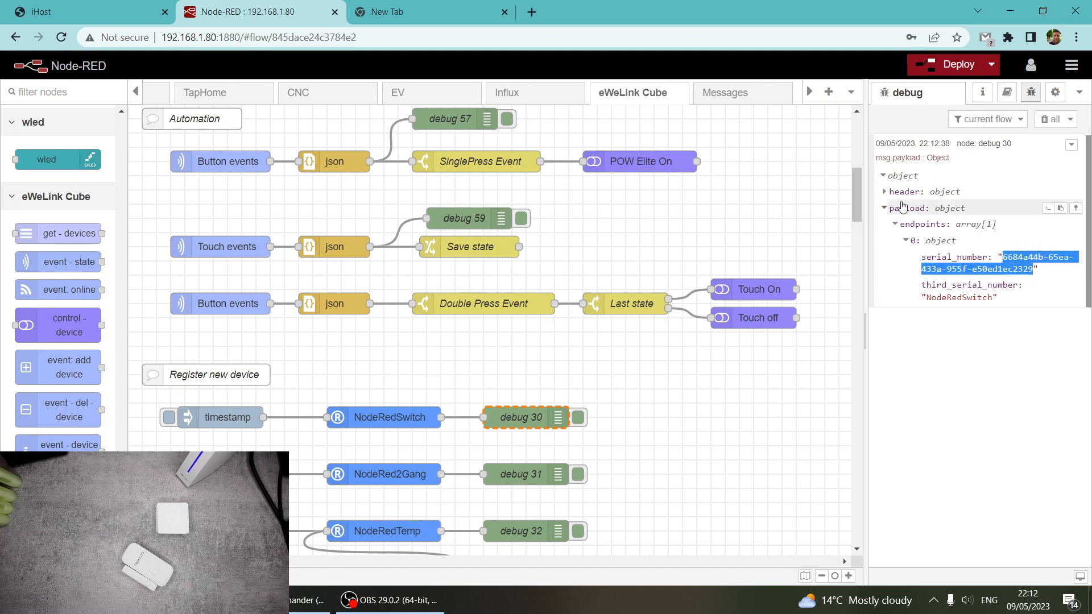
left_click(883, 193)
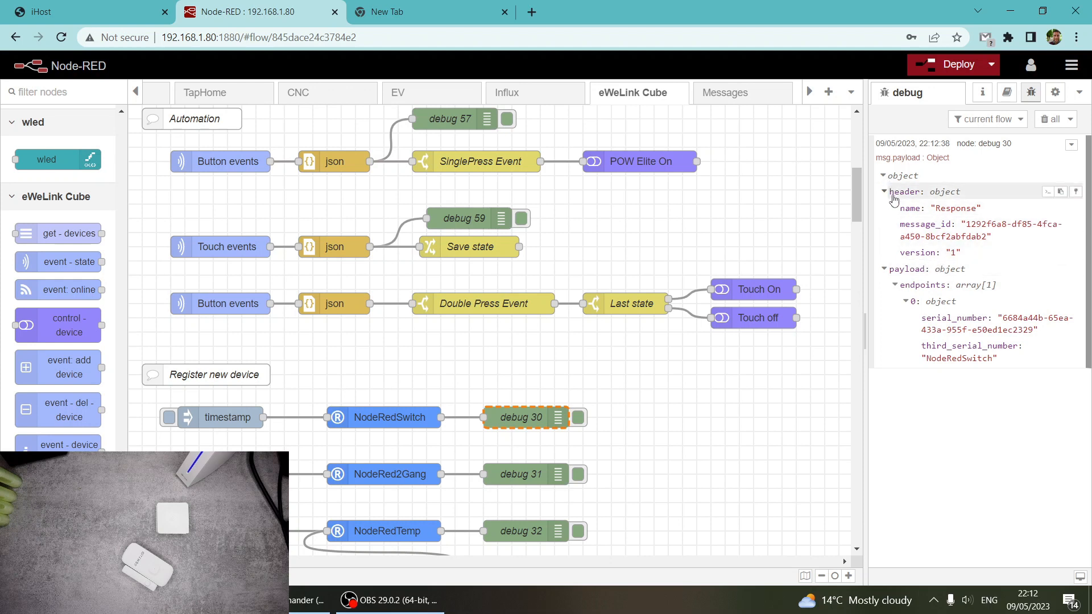
Step: Switch to iHost, open the list of all devices, and toggle the new NodeRedSwitch repeatedly, leaving it on
left_click(91, 11)
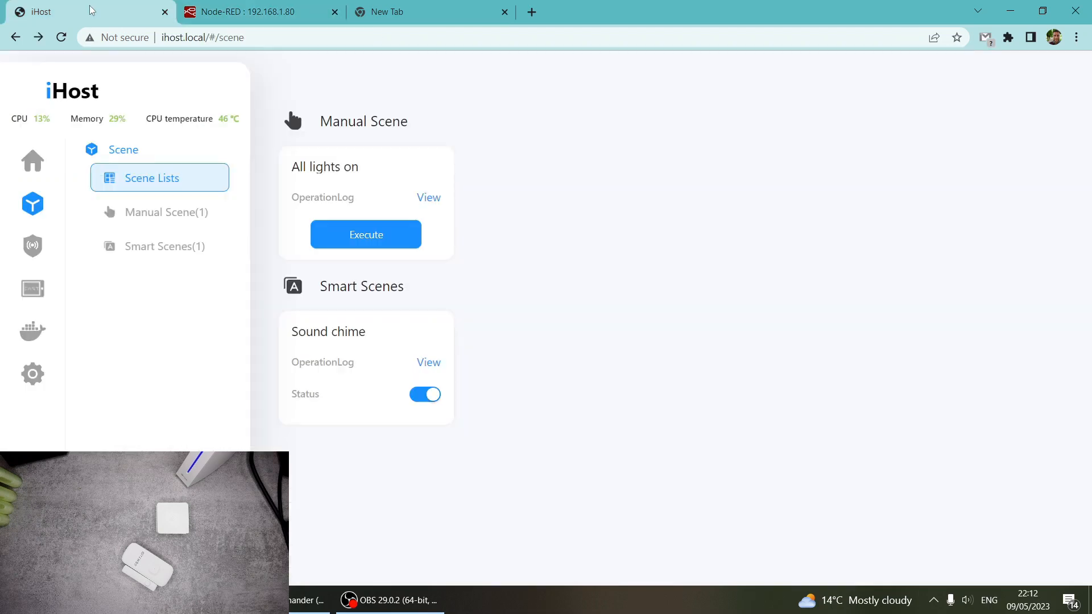
left_click(38, 164)
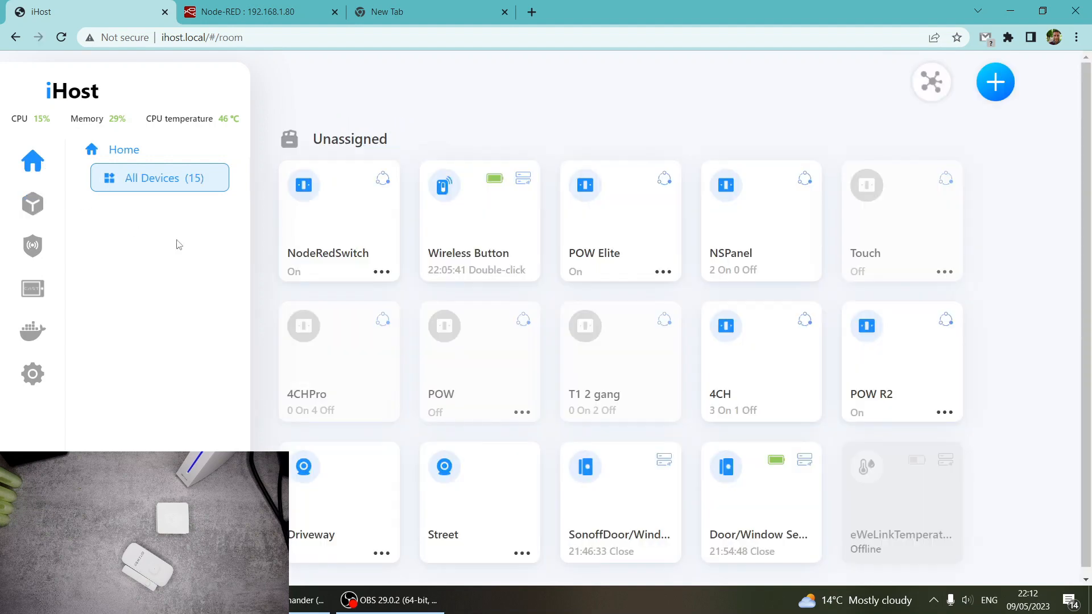
left_click(333, 229)
left_click(332, 229)
left_click(332, 229)
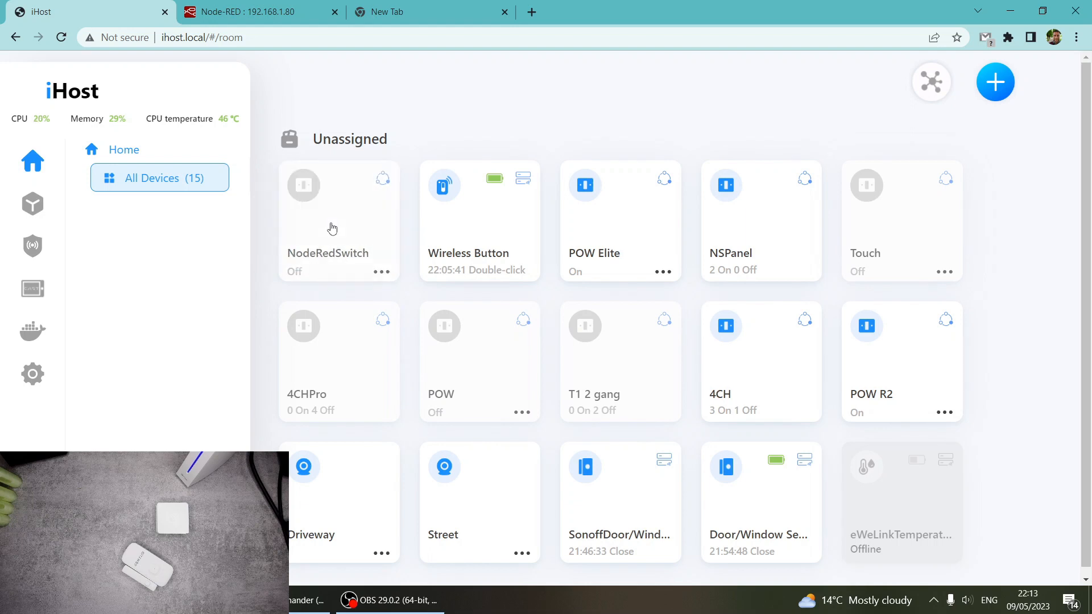
left_click(332, 228)
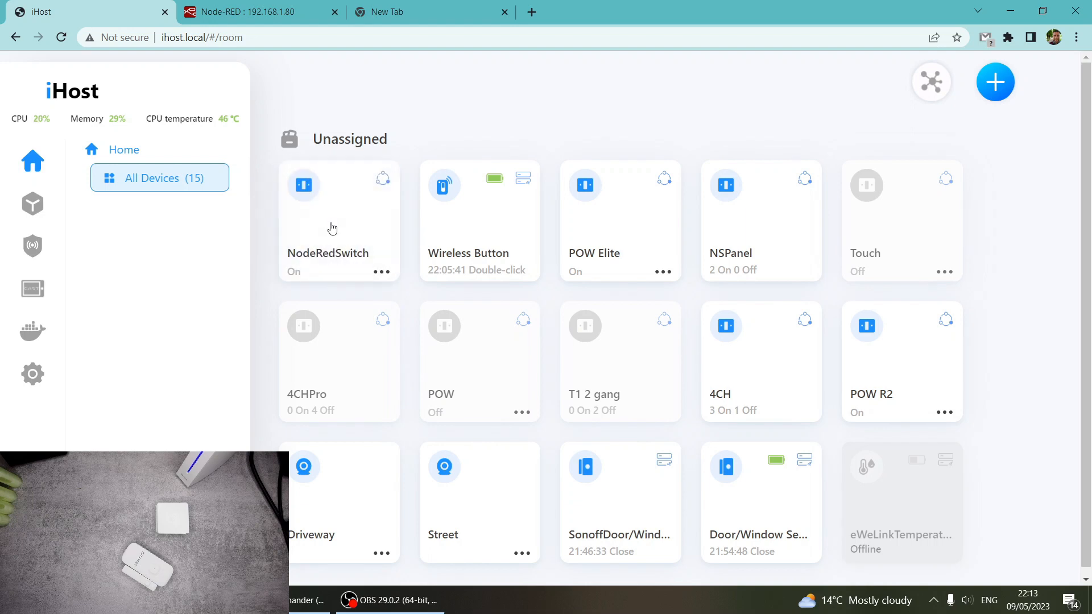
Step: Open NodeRedSwitch's device details in iHost, switch its power off and on again, and close the details
left_click(376, 271)
left_click(919, 358)
left_click(921, 349)
left_click(787, 83)
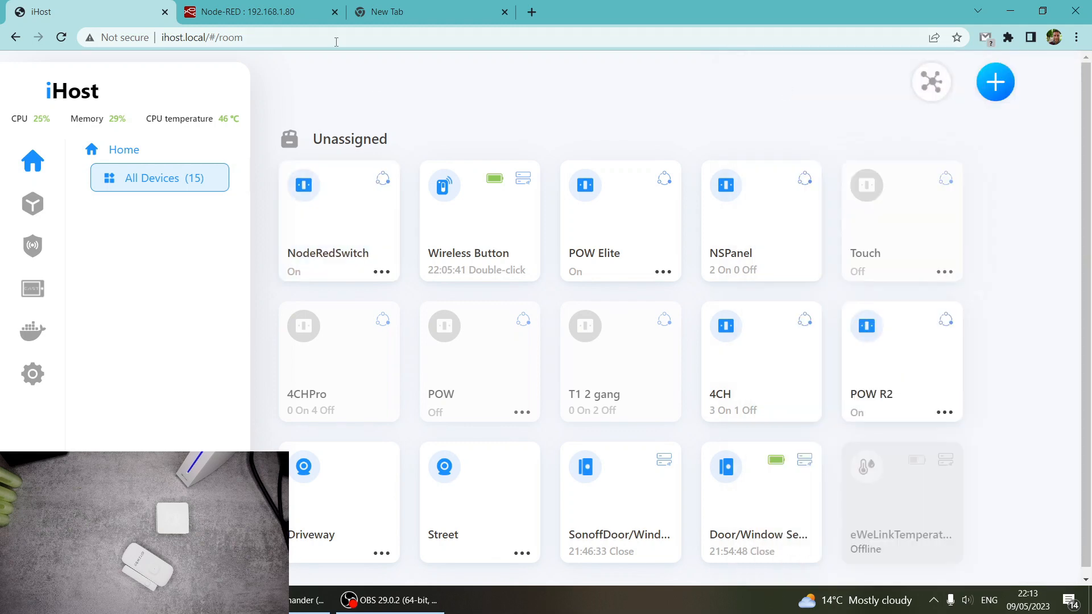
Step: Return to Node-RED and expand a debug 30 message from the toggling down to the payload's powerState value
left_click(307, 13)
scroll(481, 208, "up", 5)
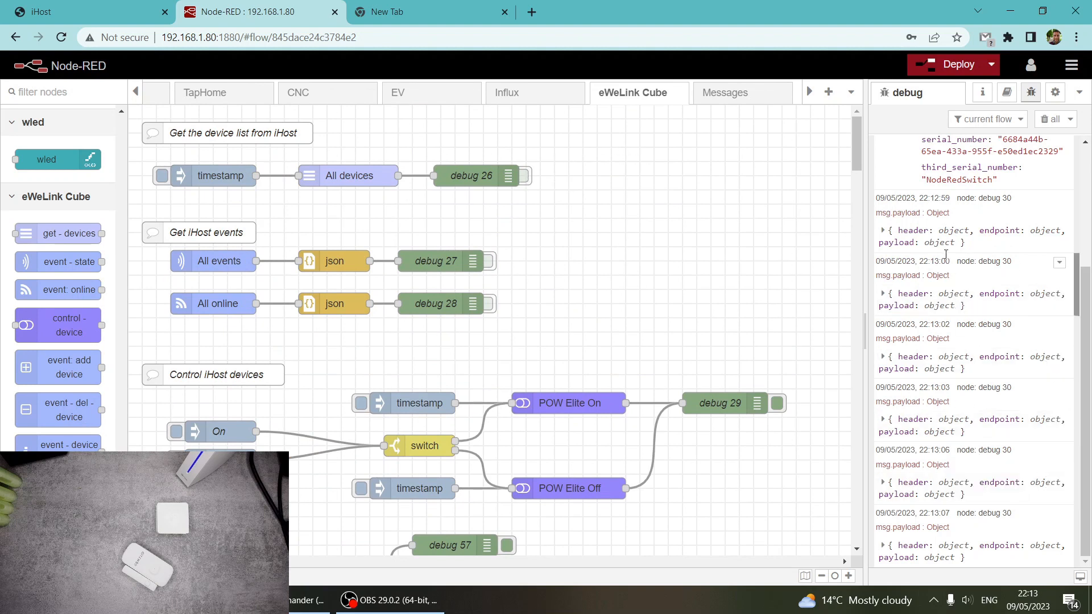
scroll(824, 412, "down", 8)
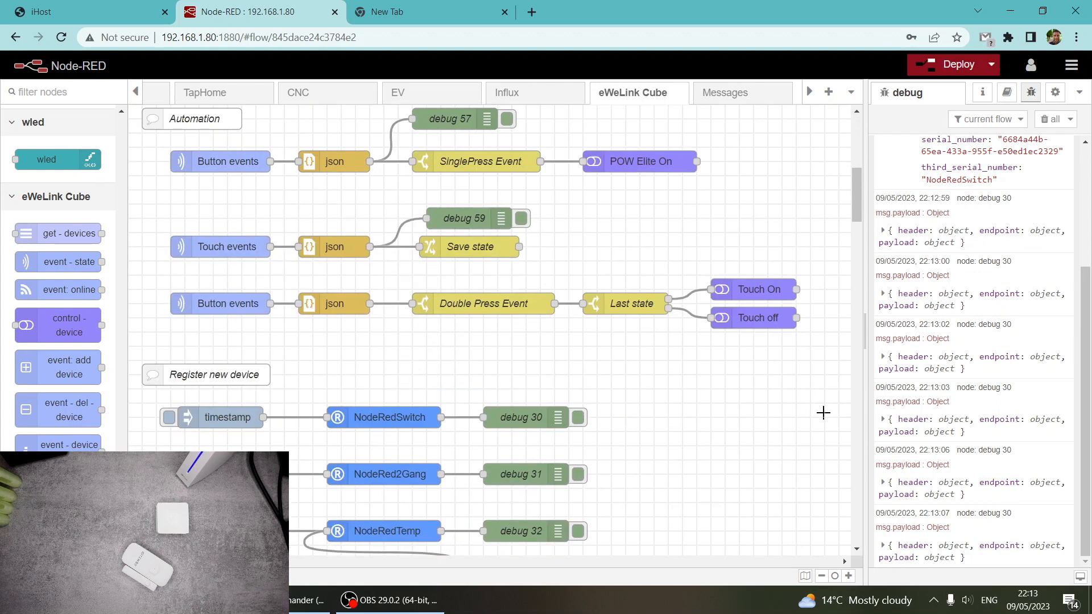
scroll(823, 413, "down", 3)
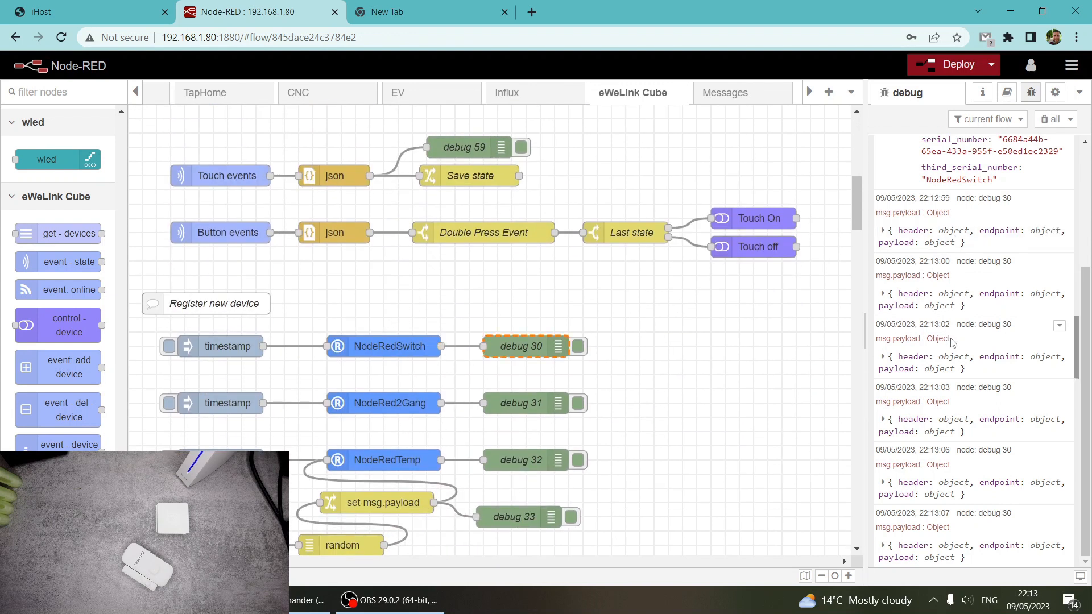
left_click(884, 294)
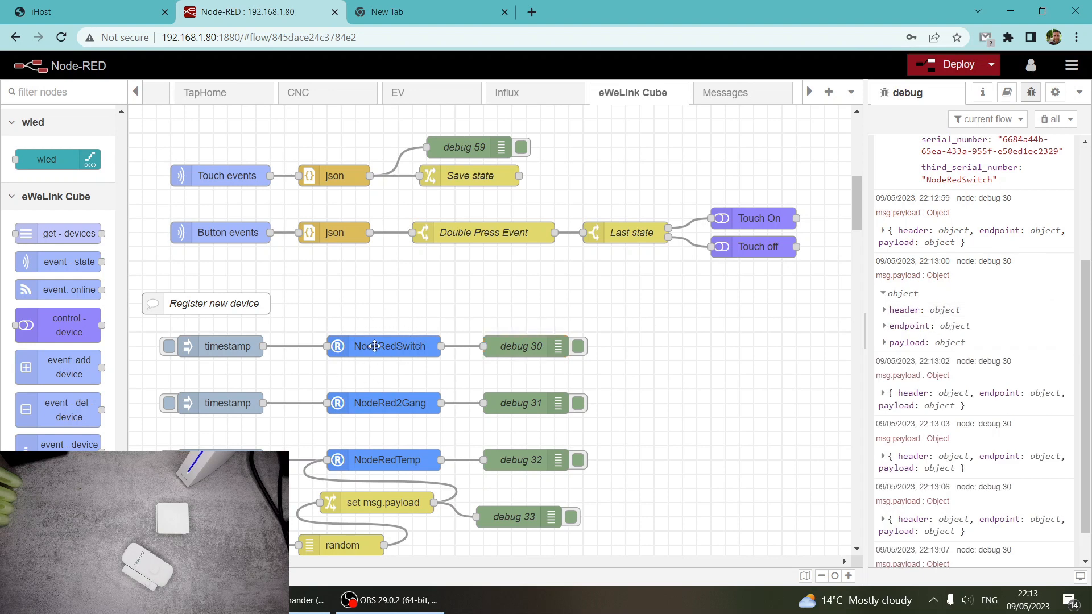
left_click(887, 343)
left_click(895, 359)
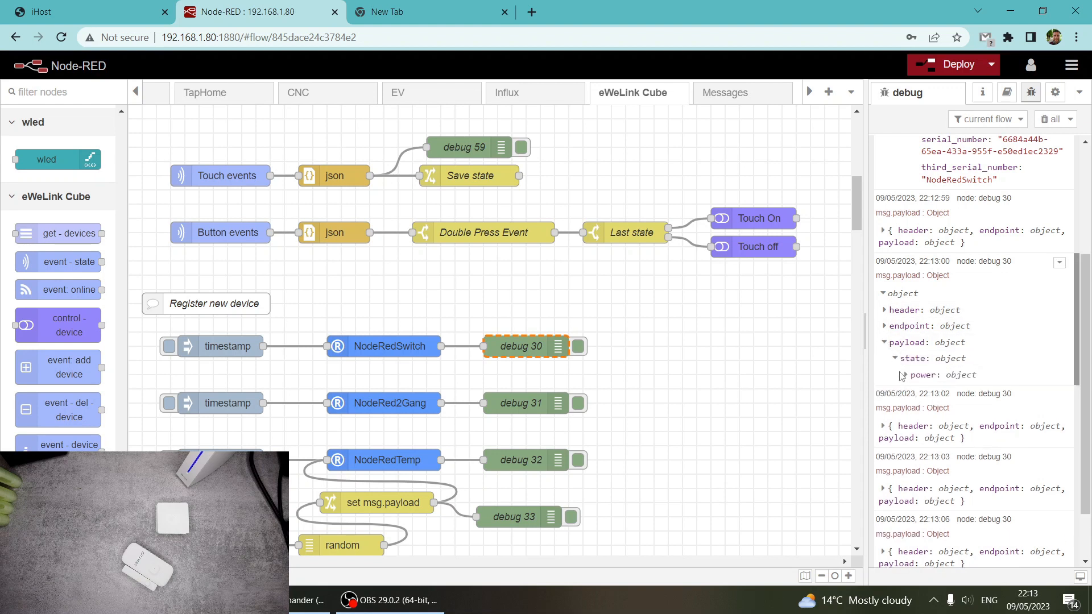
left_click(905, 376)
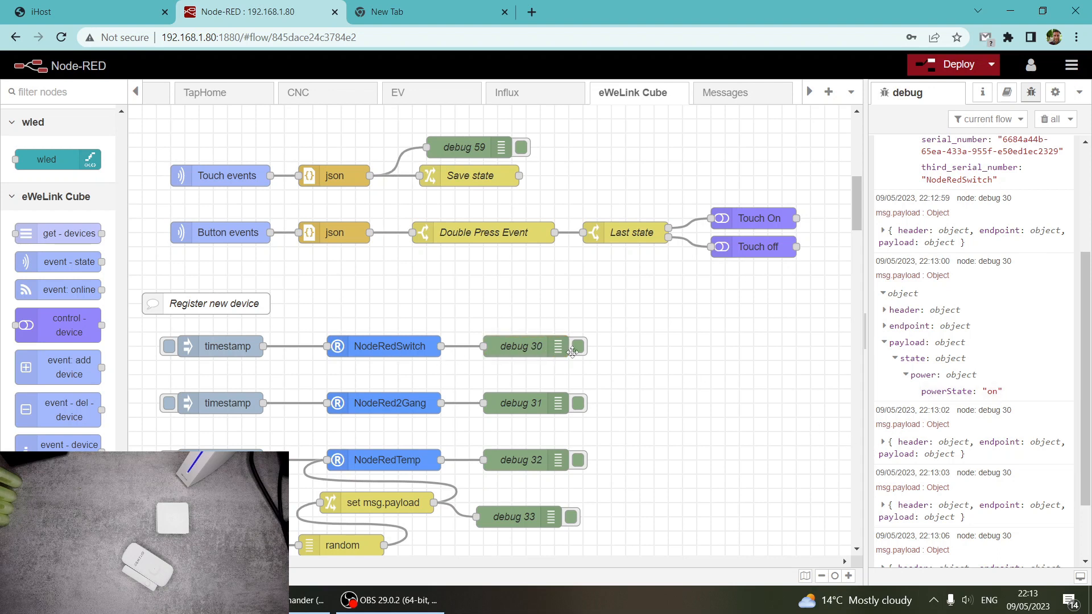
Step: Check the NodeRedSwitch tile in iHost, and compare it with the next debug 30 powerState message and the register node in Node-RED
left_click(91, 11)
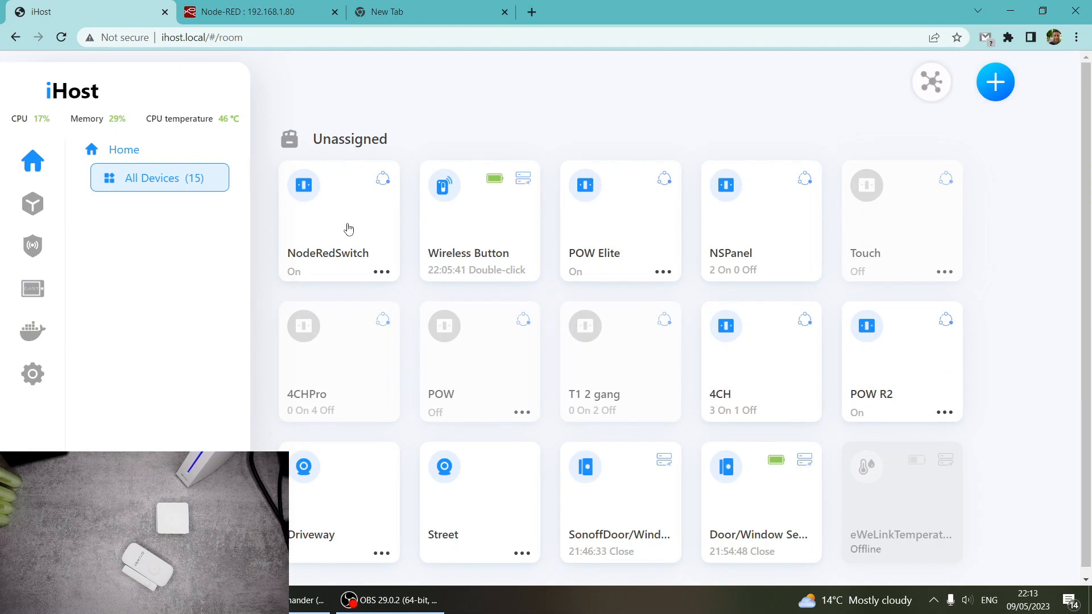
left_click(261, 14)
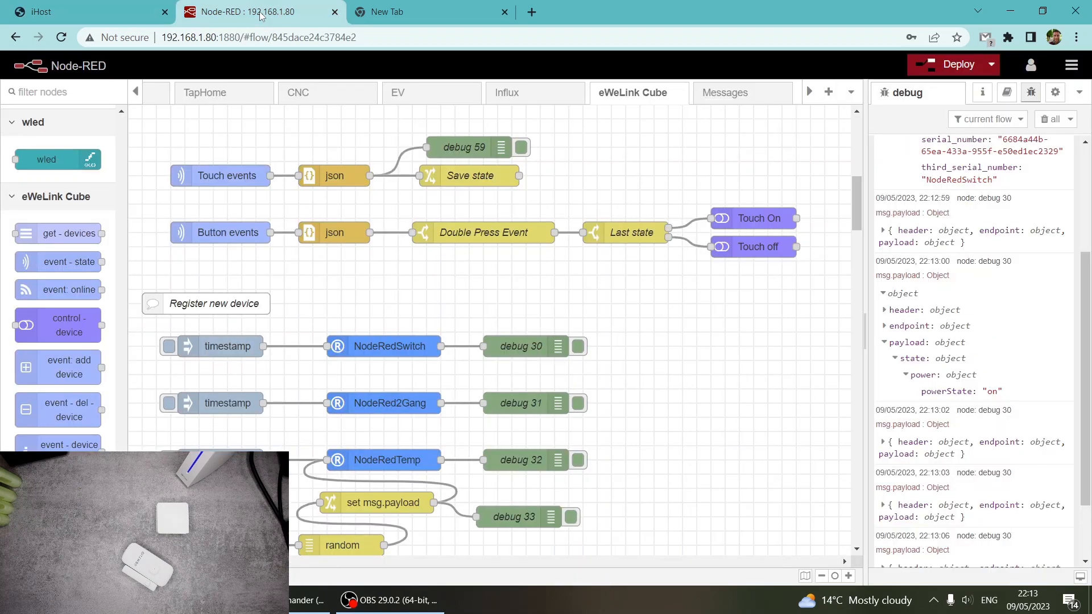
scroll(644, 324, "down", 3)
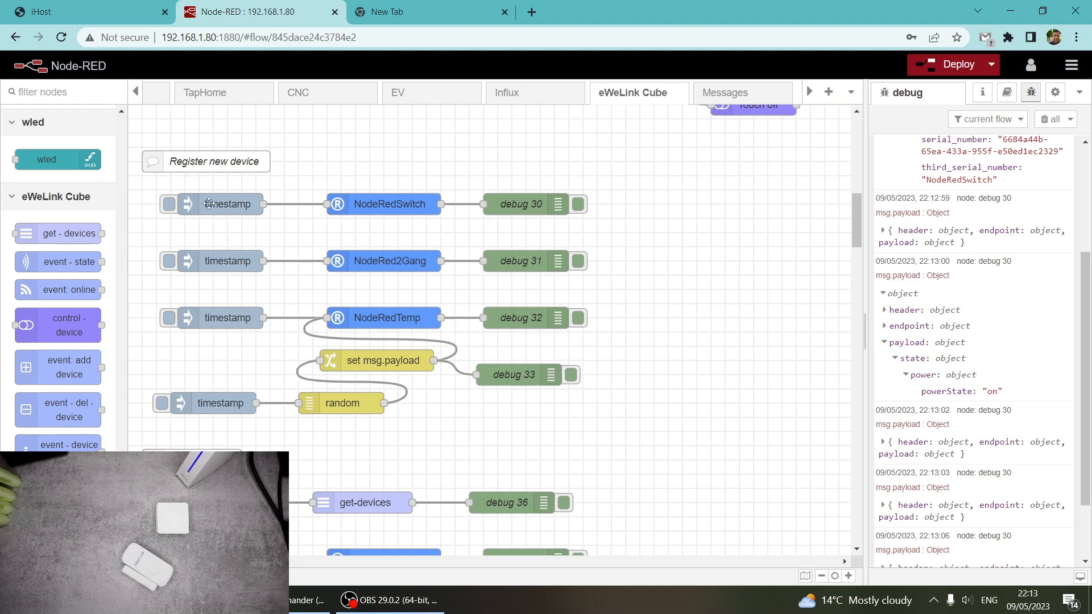
left_click(385, 205)
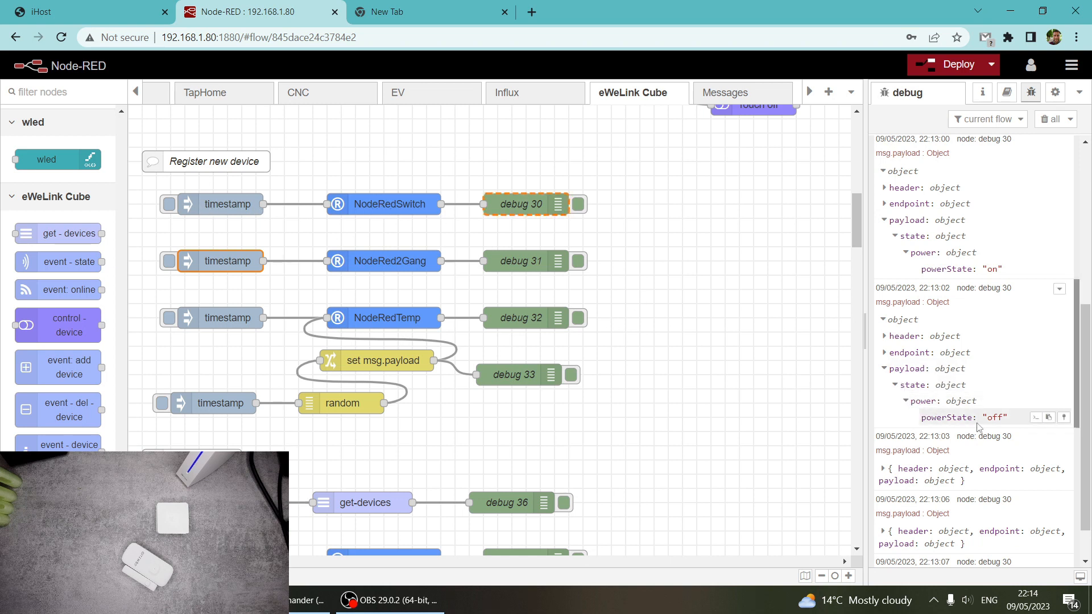
left_click(381, 205)
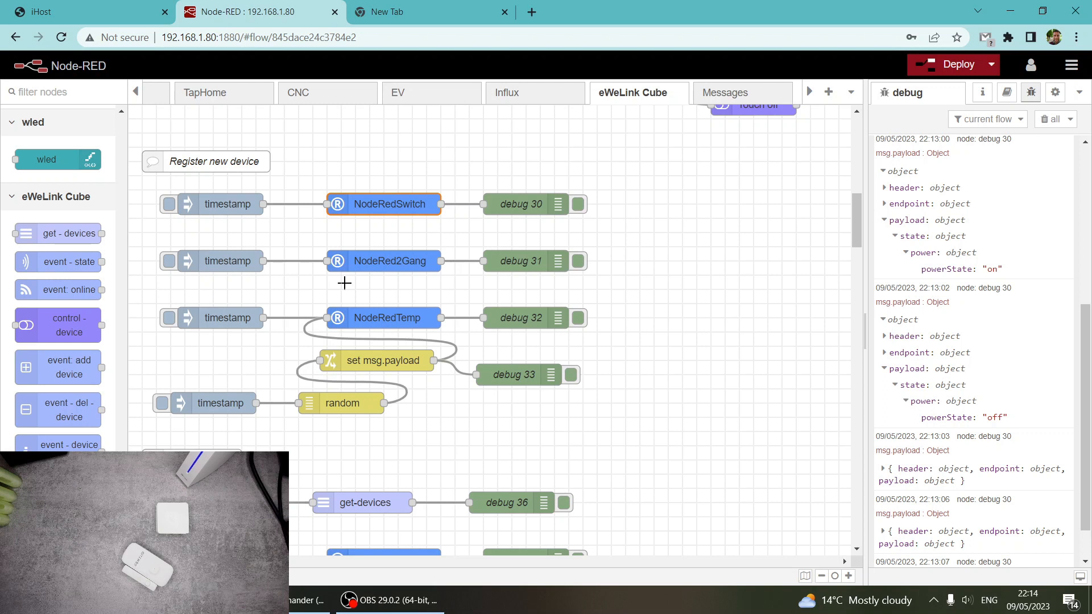
Step: Review the NodeRed2Gang register node's toggle capability, toggle number and tags, and close it without changes
double_click(378, 266)
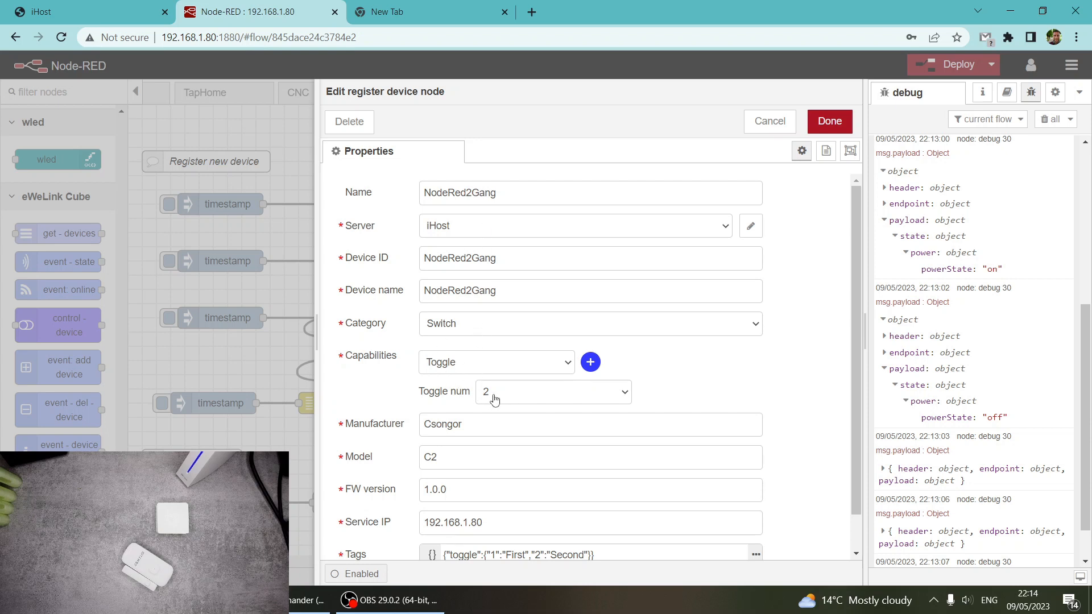
scroll(795, 374, "down", 1)
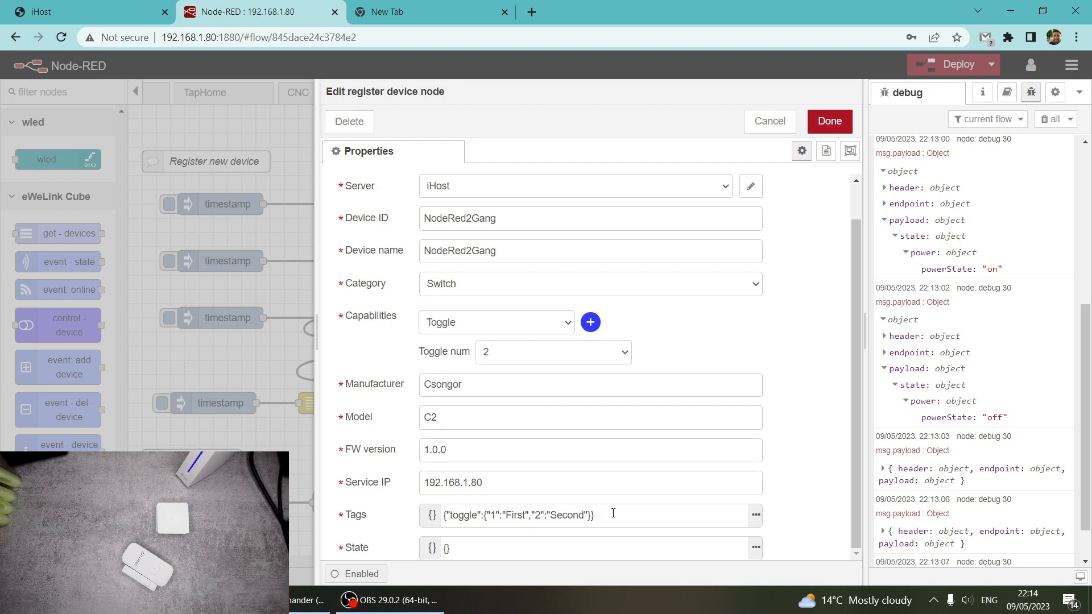
left_click(770, 121)
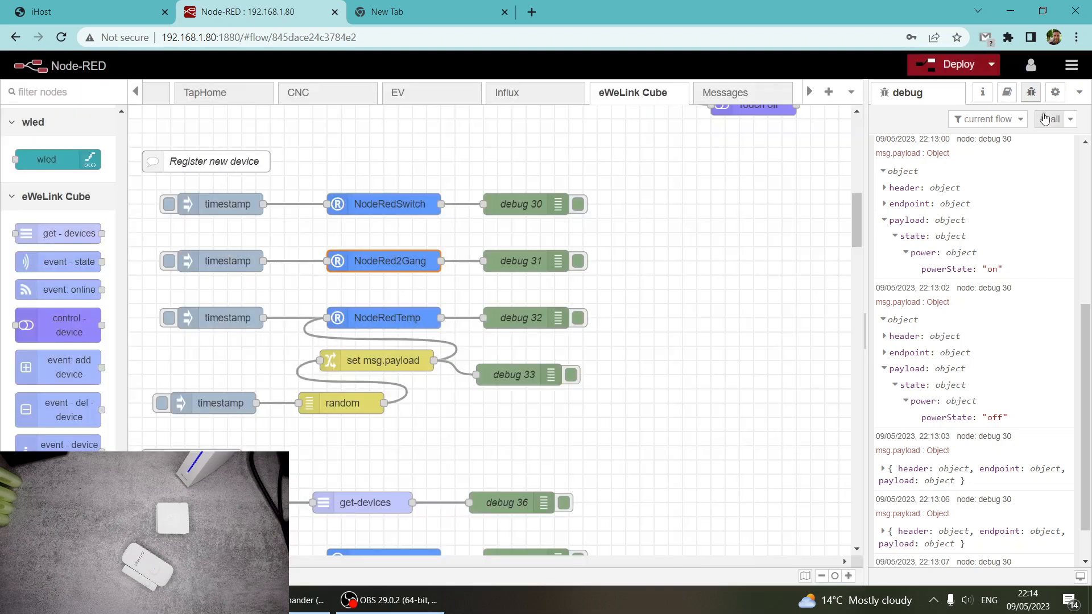
Step: Clear the debug messages, and register NodeRed2Gang through its timestamp inject, checking for it in iHost's device list
left_click(1049, 119)
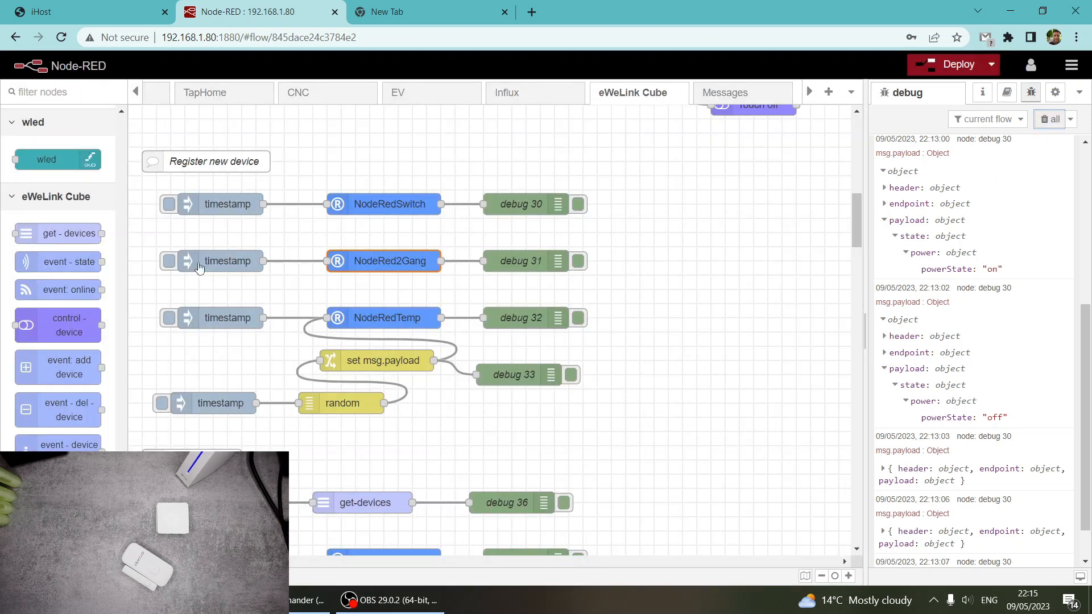
left_click(169, 261)
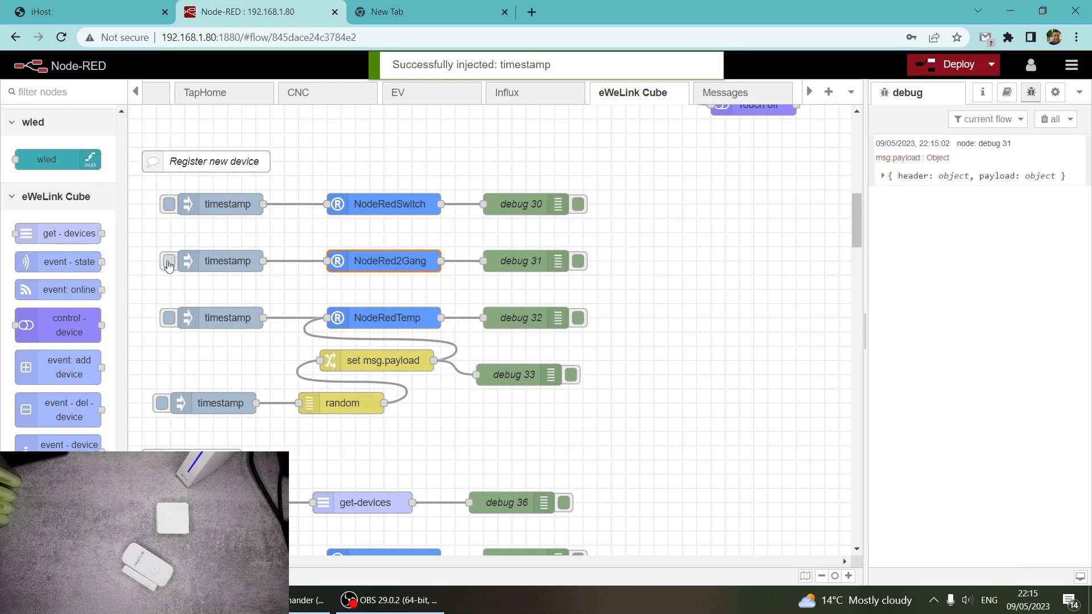
left_click(39, 12)
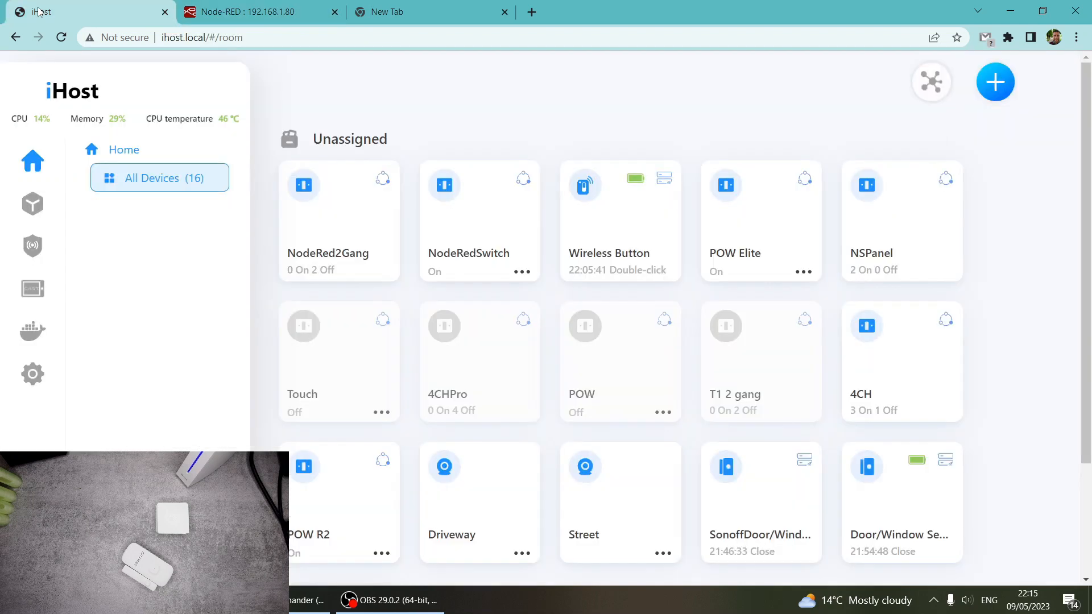
Step: Open NodeRed2Gang's device details in iHost, switch First and Second on and off again, and close the details
left_click(333, 249)
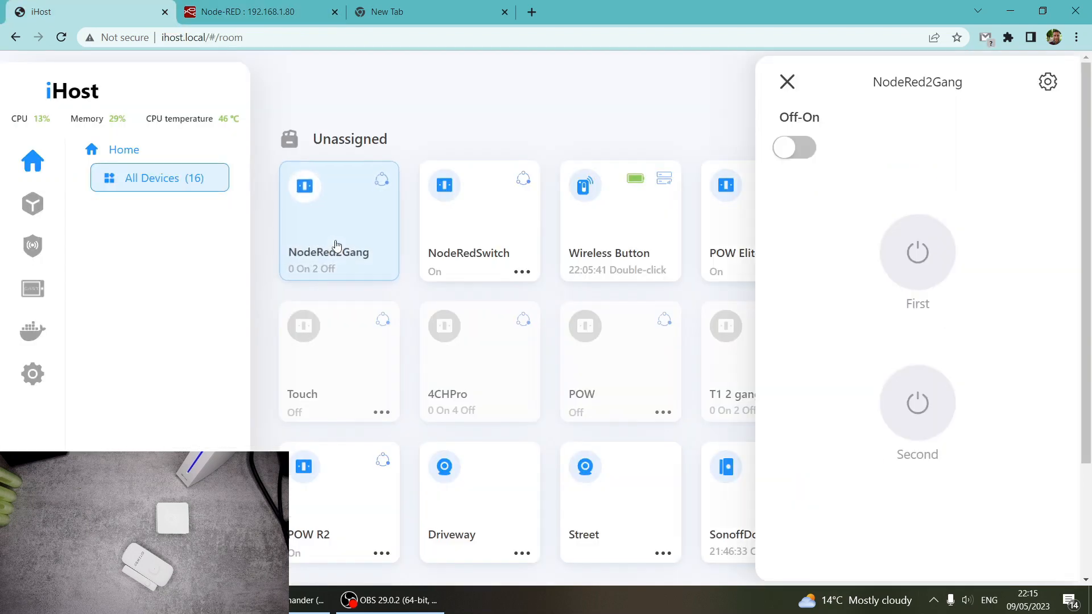
left_click(916, 259)
left_click(940, 420)
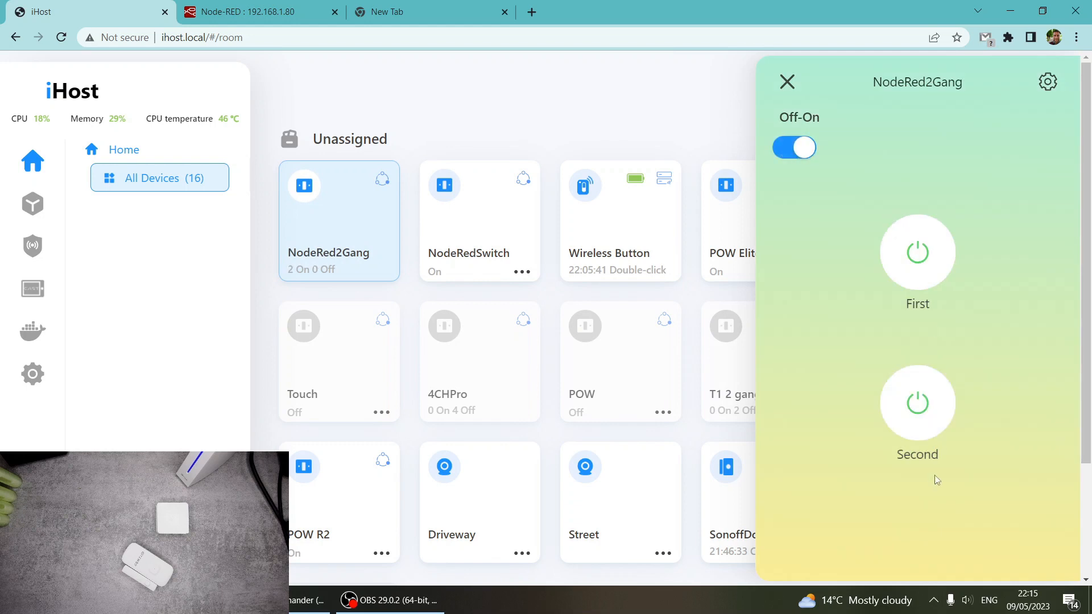
left_click(910, 439)
left_click(937, 279)
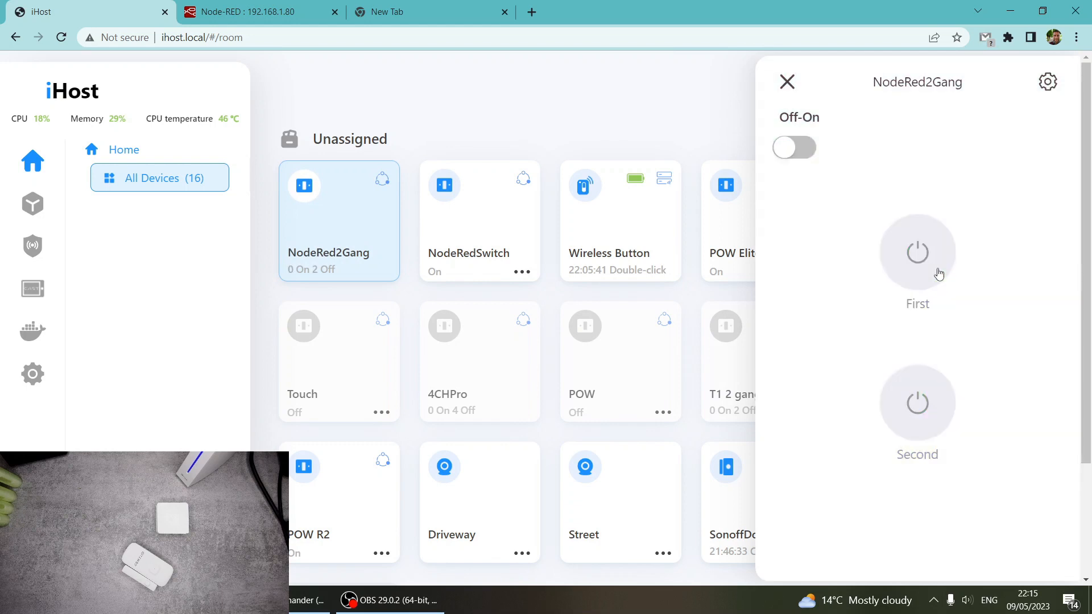
left_click(791, 81)
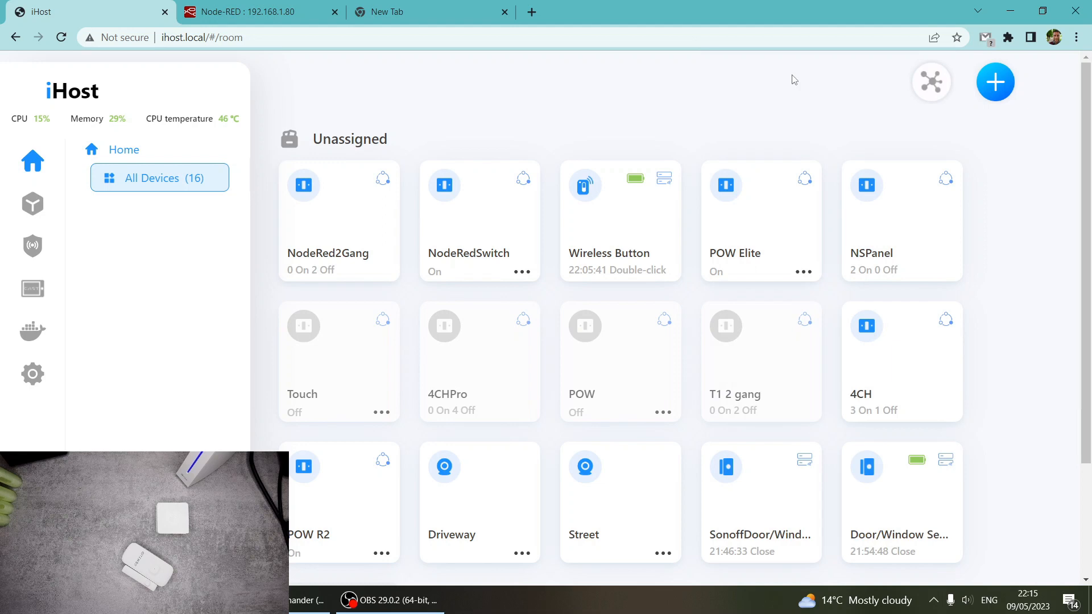
Step: Return to Node-RED and examine the NodeRedTemp register node's available capabilities, keeping Temperature selected
left_click(233, 8)
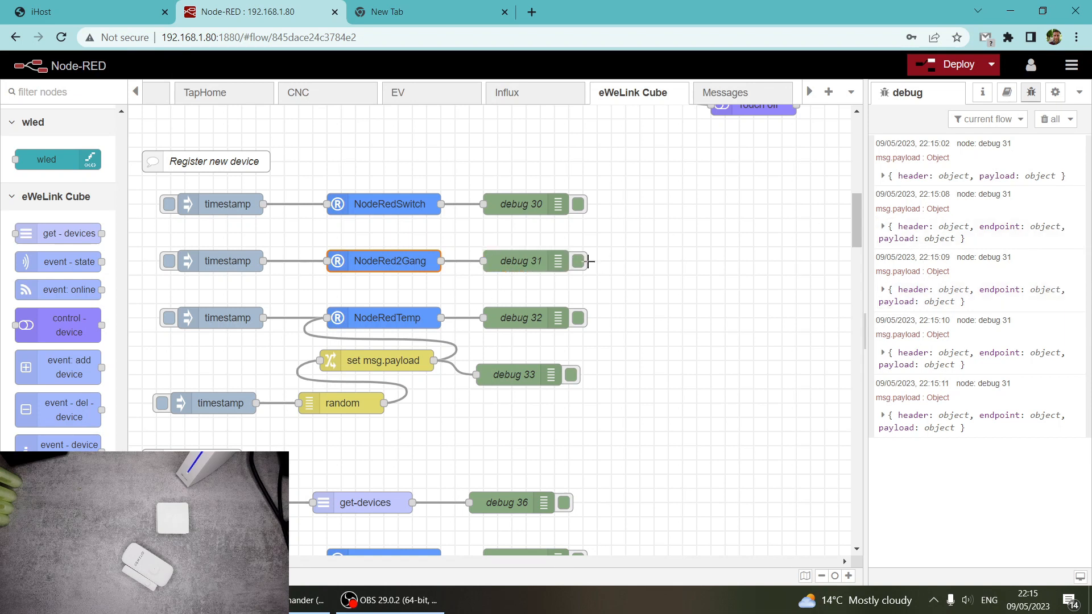
double_click(377, 323)
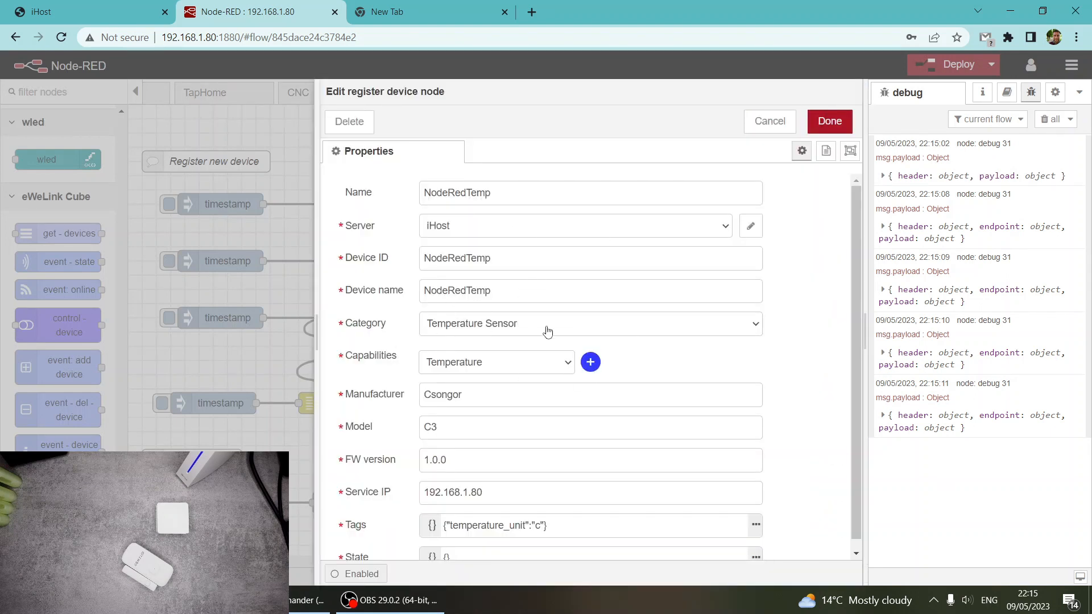
left_click(553, 370)
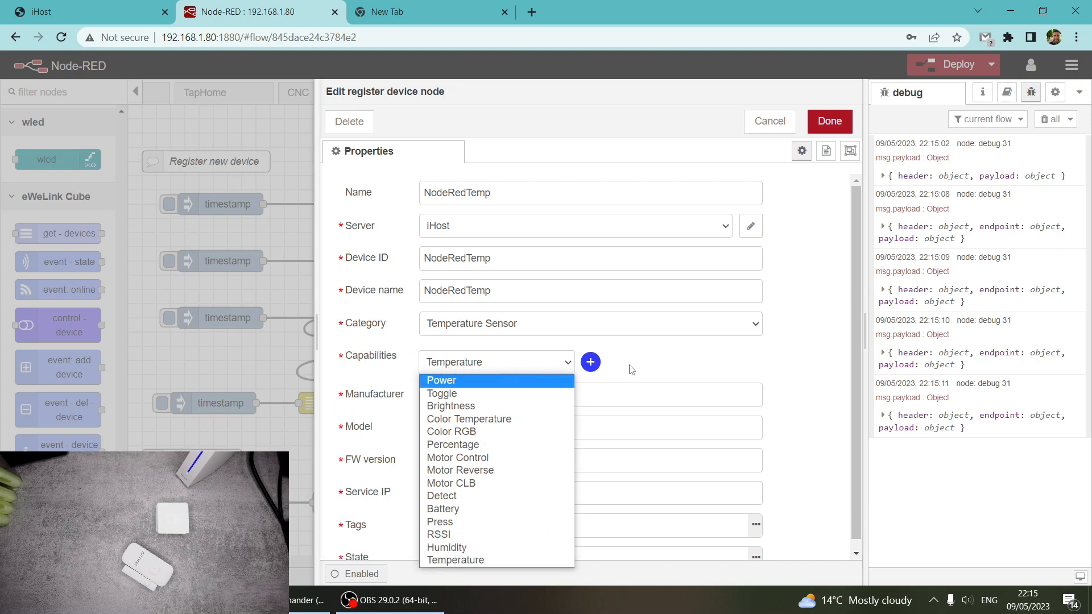
left_click(655, 366)
left_click(508, 368)
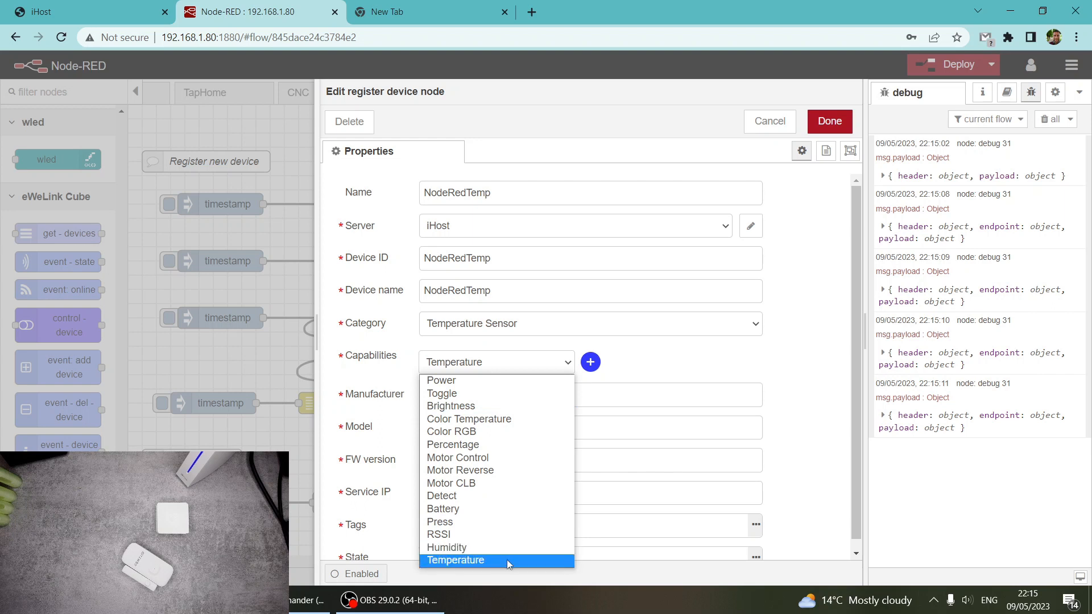
left_click(645, 382)
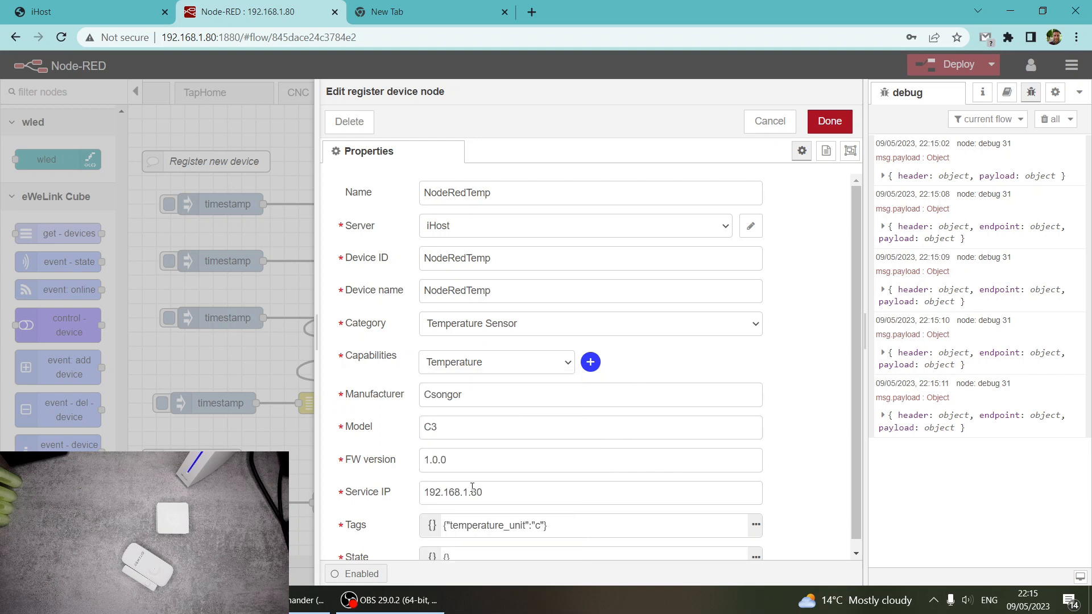
Step: Examine the temperature_unit tag of the NodeRedTemp register node and close it without changes
scroll(472, 487, "down", 1)
left_click_drag(453, 515, 523, 516)
left_click(544, 516)
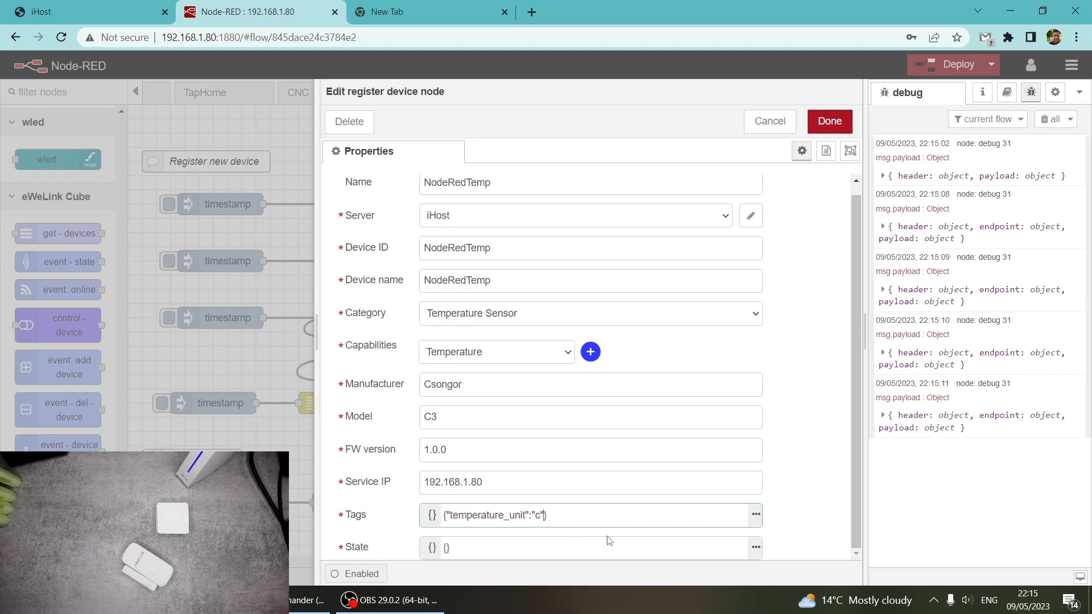
left_click(765, 119)
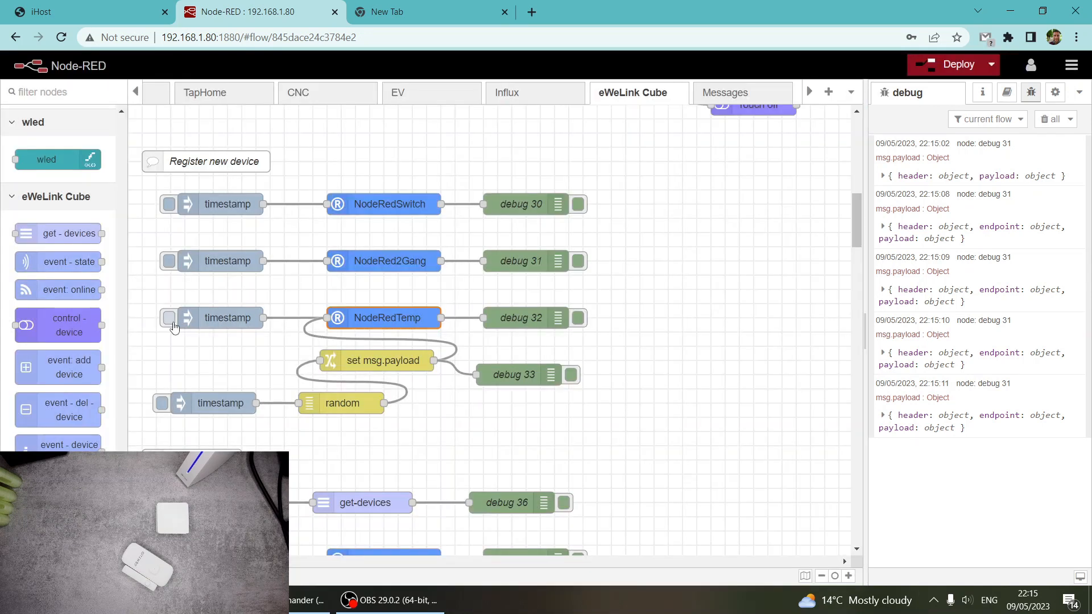
Step: Register NodeRedTemp through its timestamp inject, and view the new sensor's temperature details in iHost
left_click(170, 321)
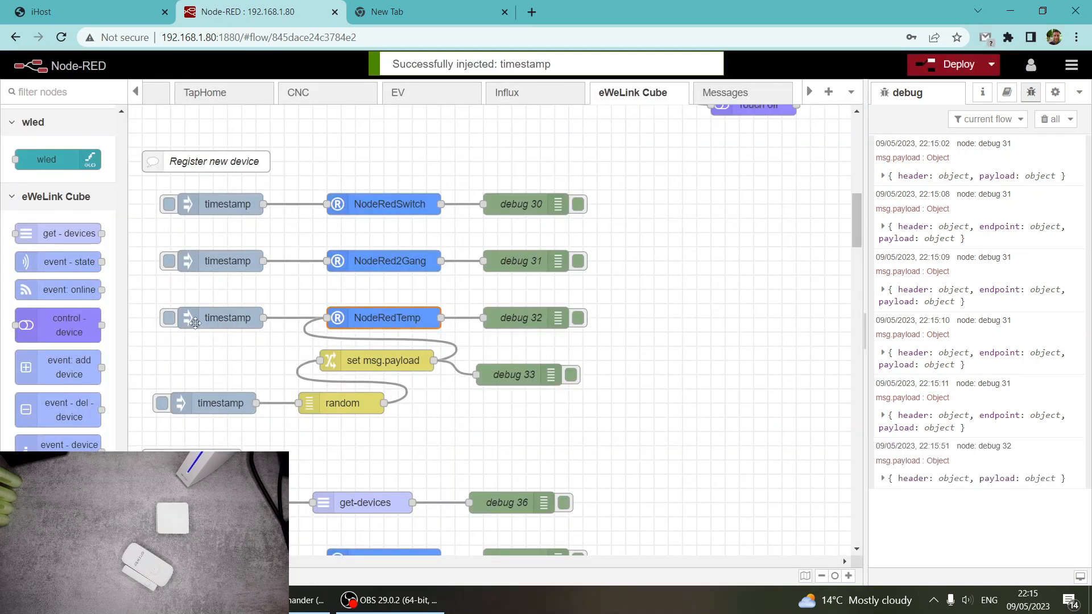
left_click(80, 12)
left_click(335, 242)
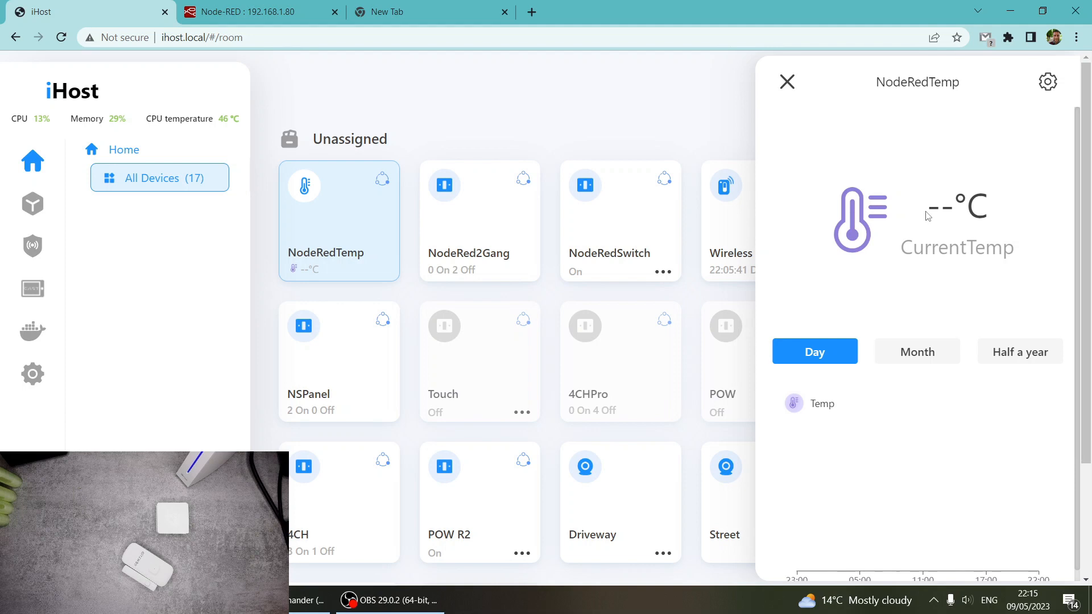
left_click_drag(927, 210, 951, 204)
left_click(787, 82)
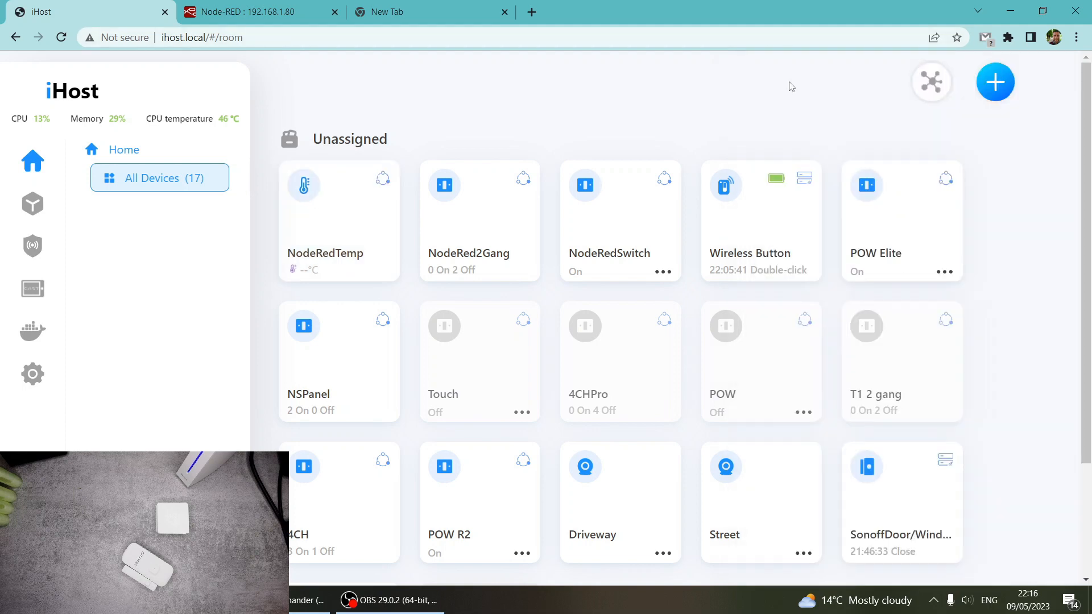
Step: Return to Node-RED and trigger the timestamp feeding the random node twice to send temperature values to NodeRedTemp
left_click(243, 14)
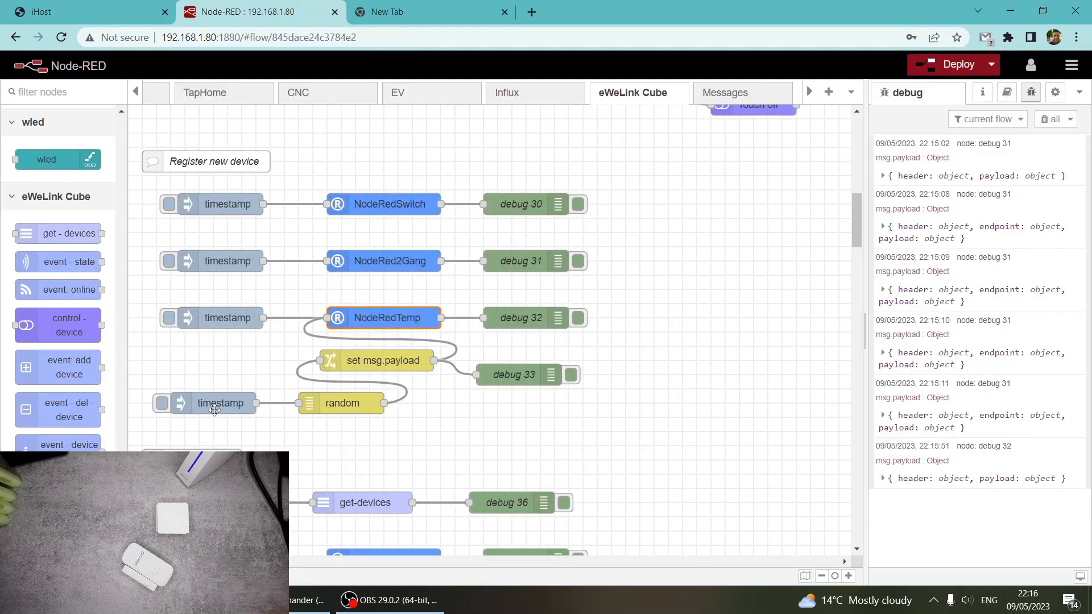
left_click(162, 404)
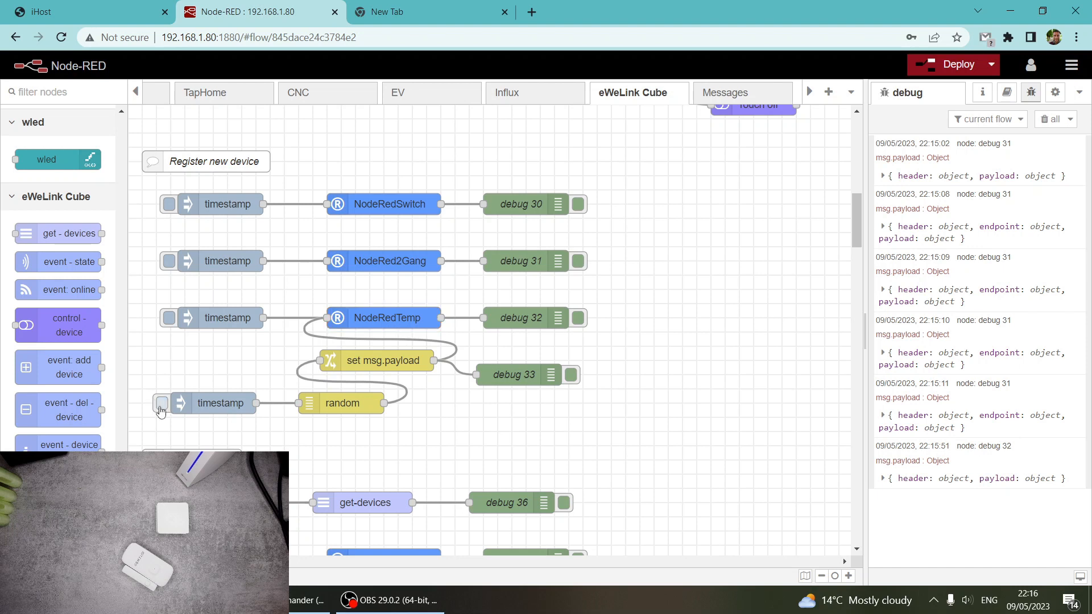
left_click(161, 404)
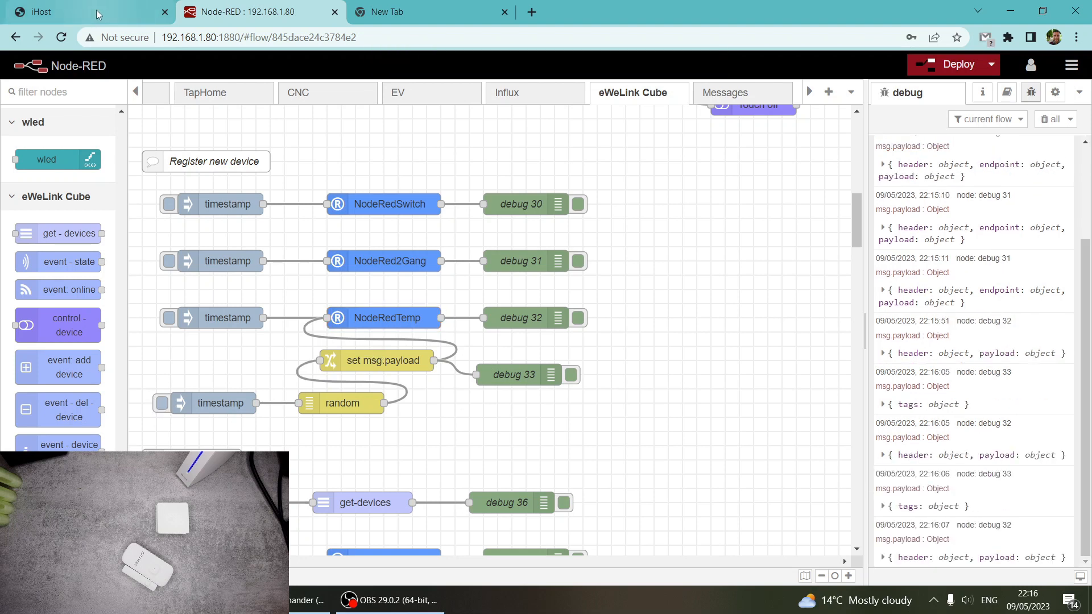
Step: Examine the set msg.payload node's JSONata expression that puts the temperature in tags, and close the expression editor without changes
double_click(382, 371)
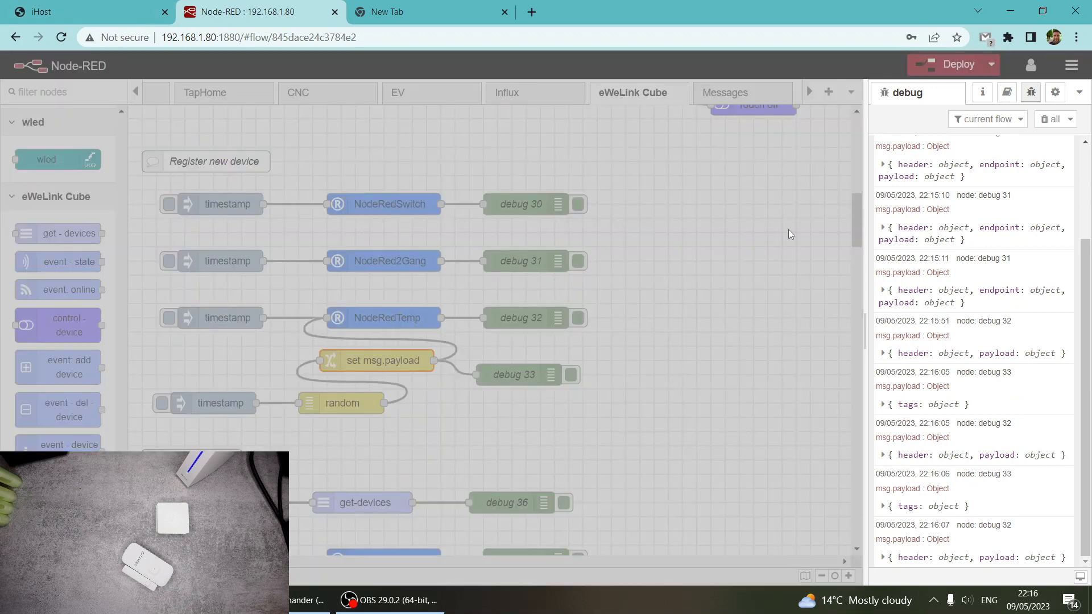
left_click(817, 284)
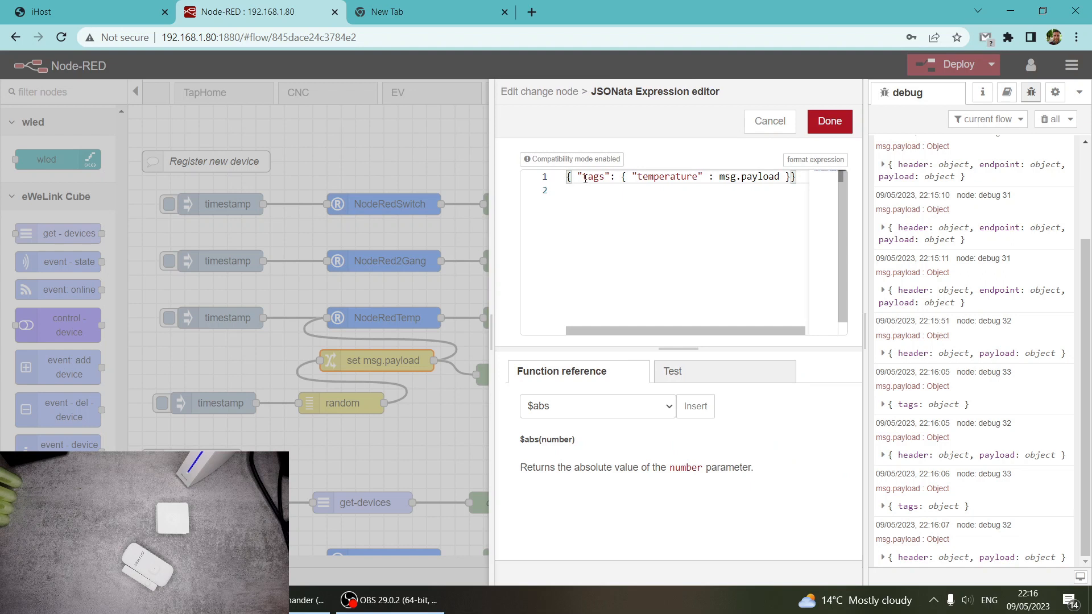
left_click(770, 121)
Step: Check NodeRedTemp's temperature details in iHost again, and return to Node-RED to close the change node without changes
left_click(98, 9)
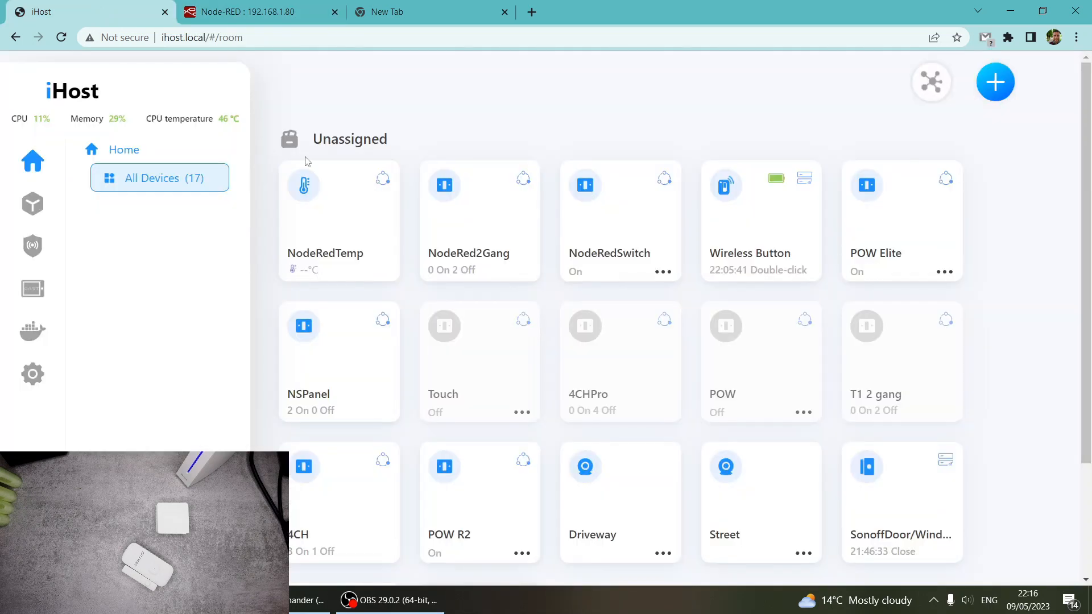
left_click(363, 237)
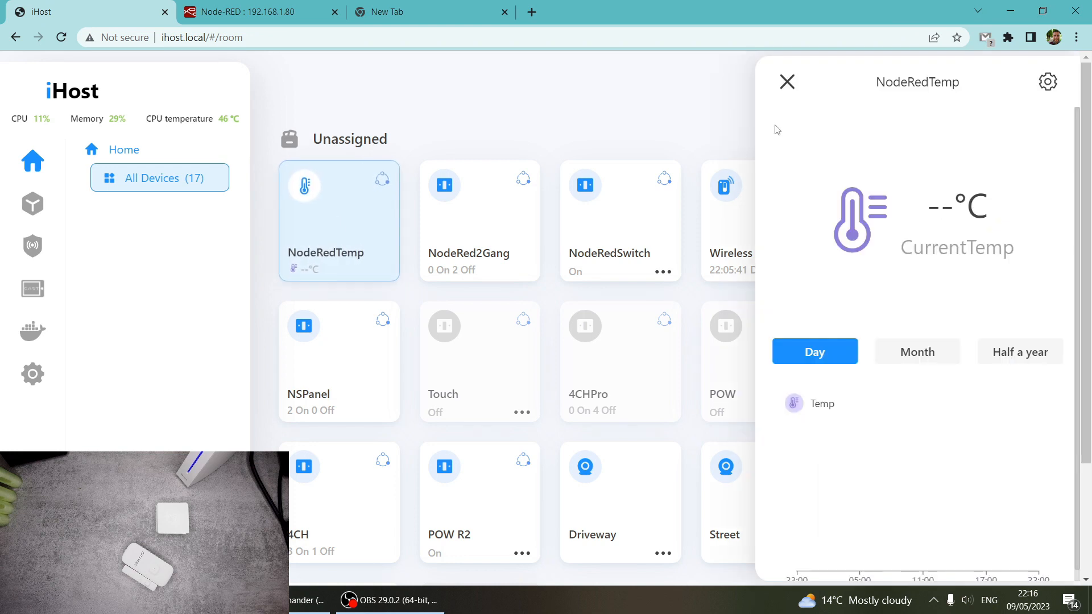
left_click(786, 84)
left_click(248, 9)
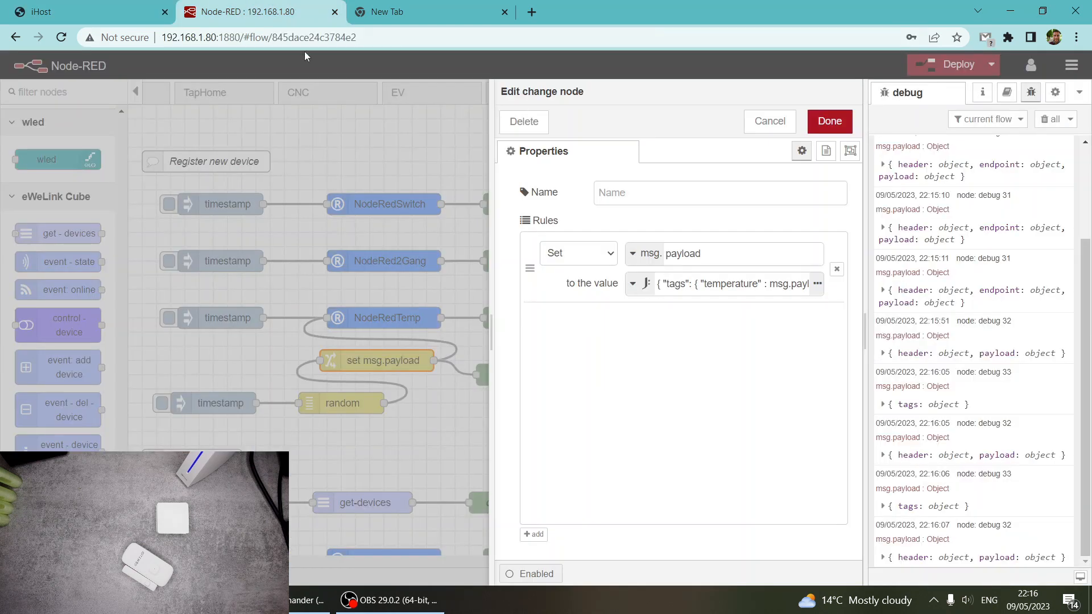
left_click(770, 121)
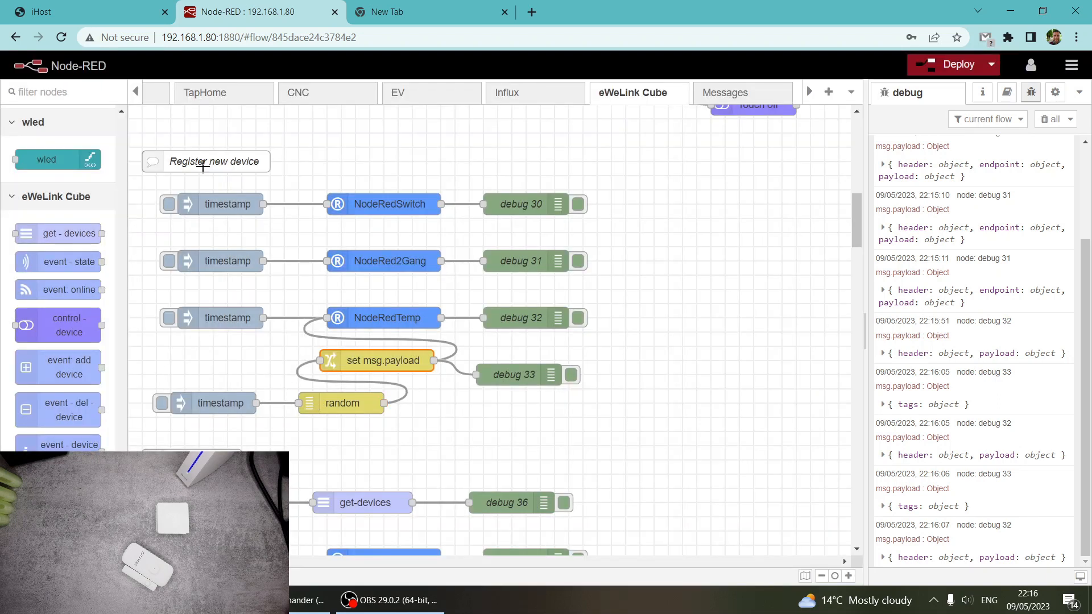
Step: Switch to iHost, open NodeRed2Gang's device details, toggle its First channel, and close the details
left_click(87, 6)
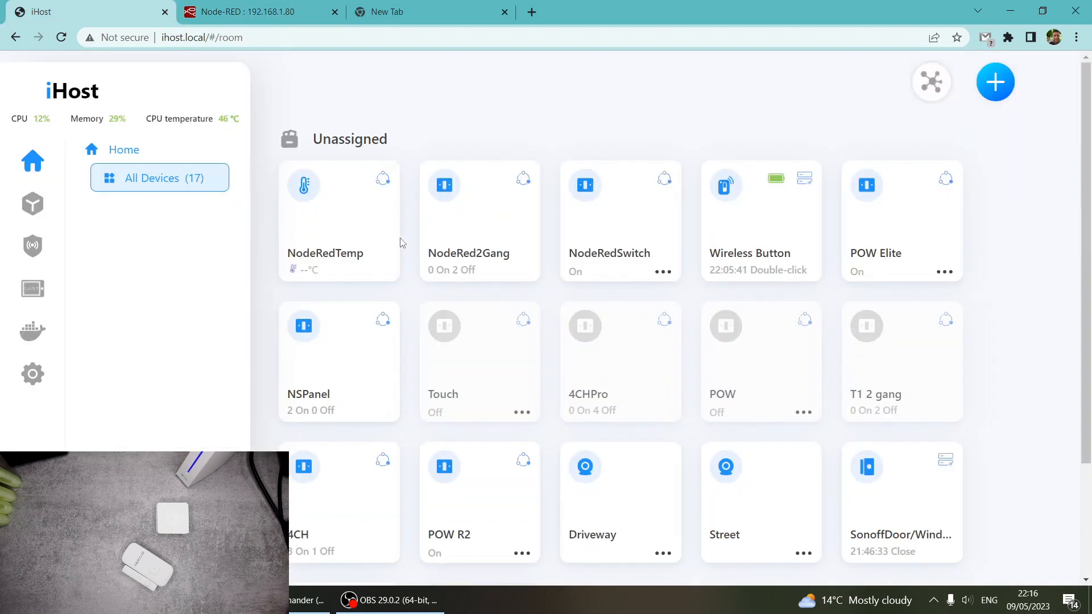
left_click(453, 225)
left_click(910, 239)
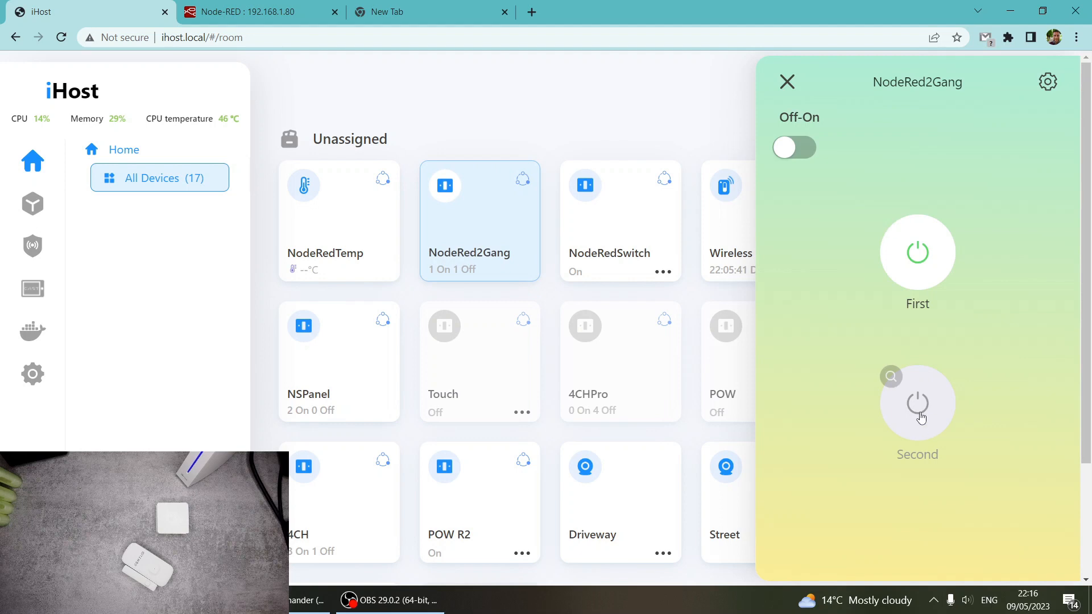
left_click(786, 81)
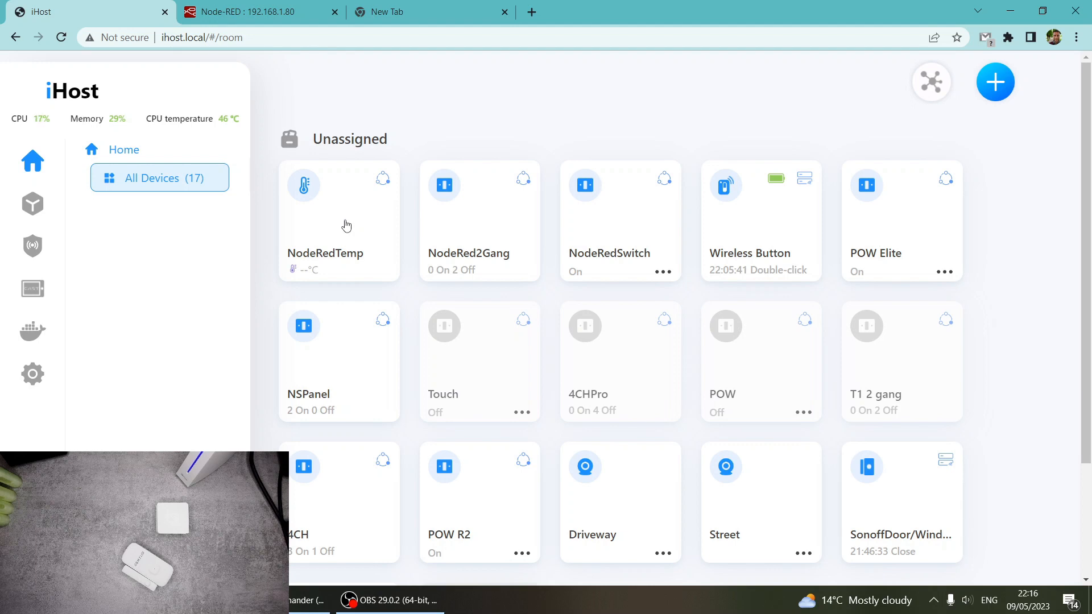
Step: View the scene lists in iHost and return to the list of all devices
left_click(32, 204)
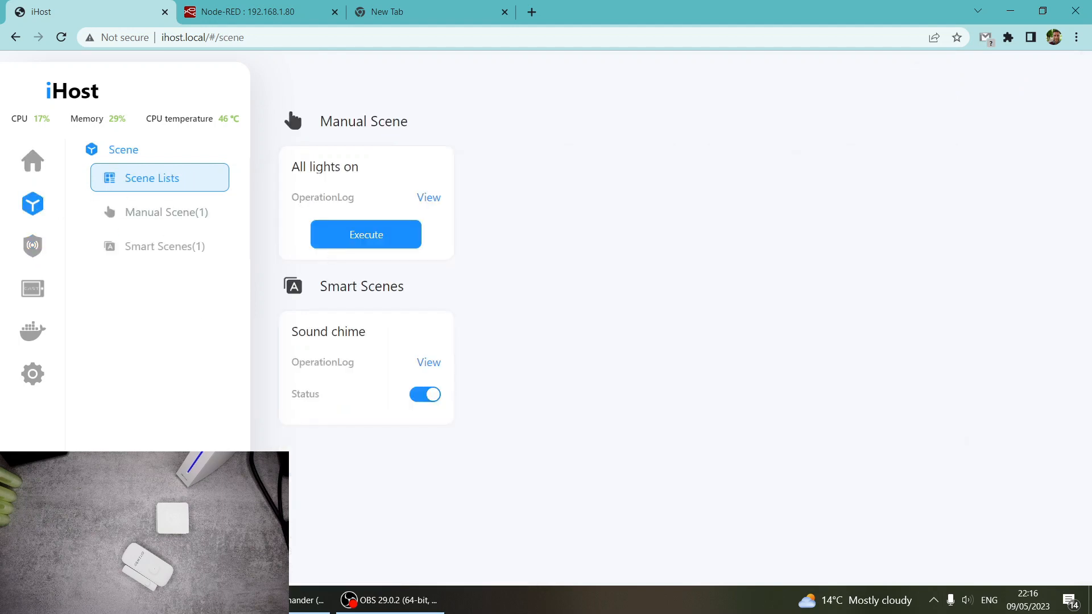
left_click(33, 162)
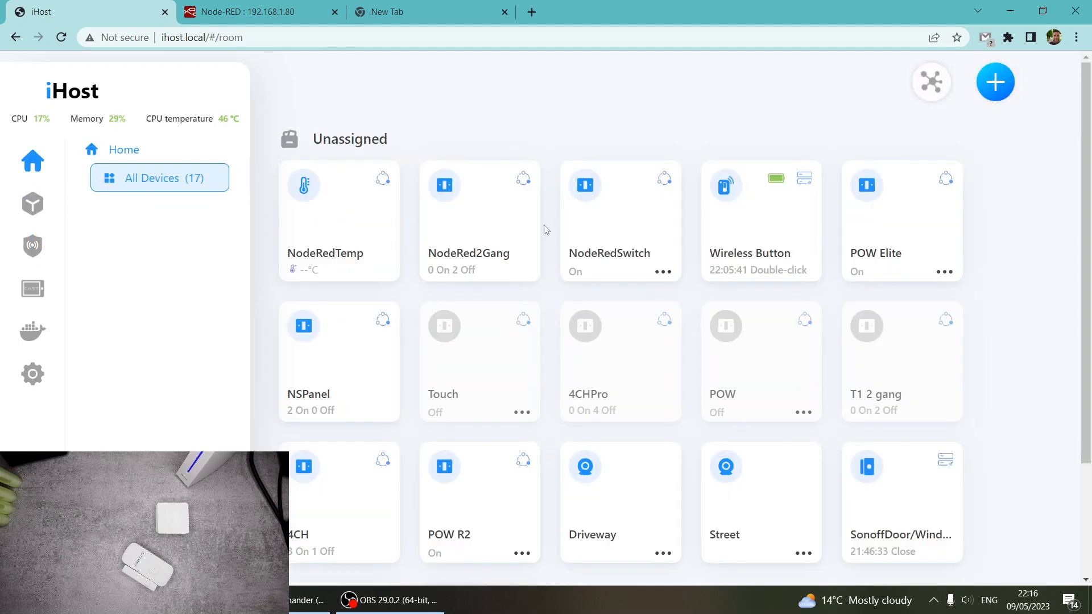
Step: Delete the NodeRedSwitch device from iHost through its device settings and confirm the deletion
left_click(663, 272)
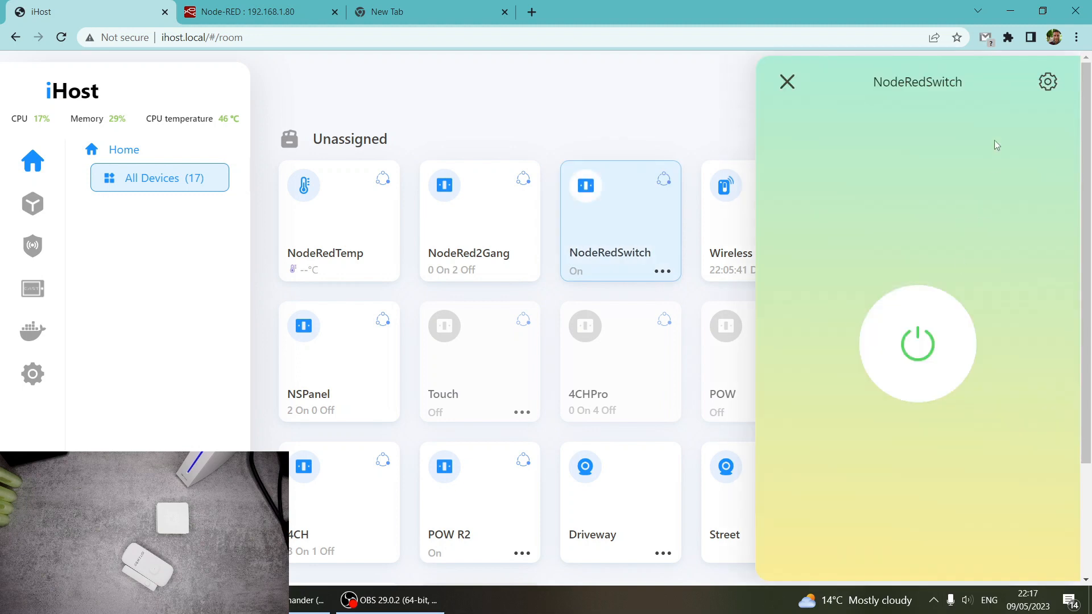
left_click(1048, 84)
left_click(924, 538)
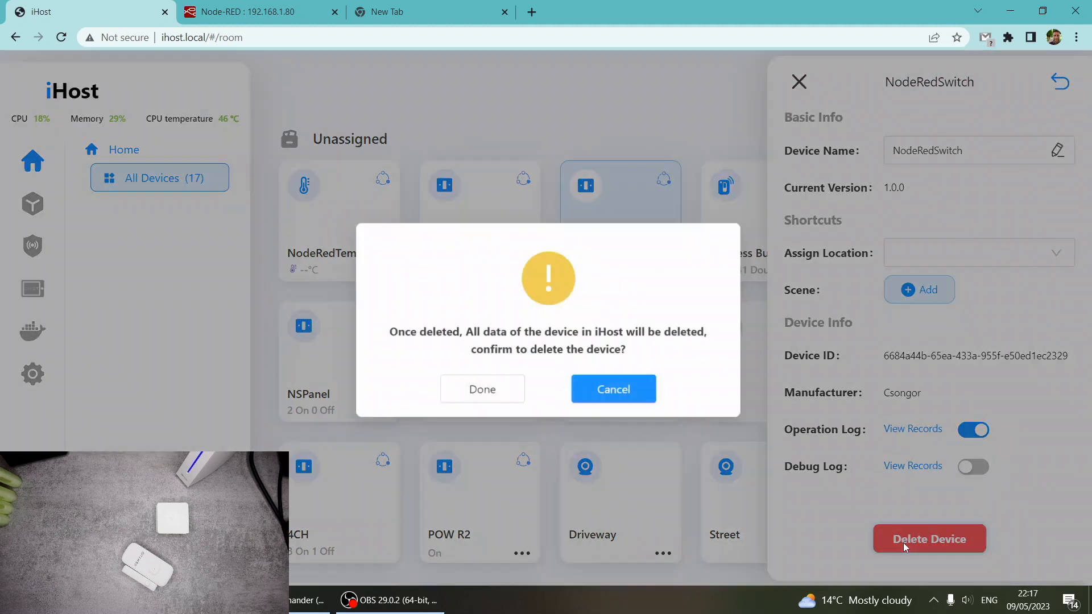
left_click(487, 390)
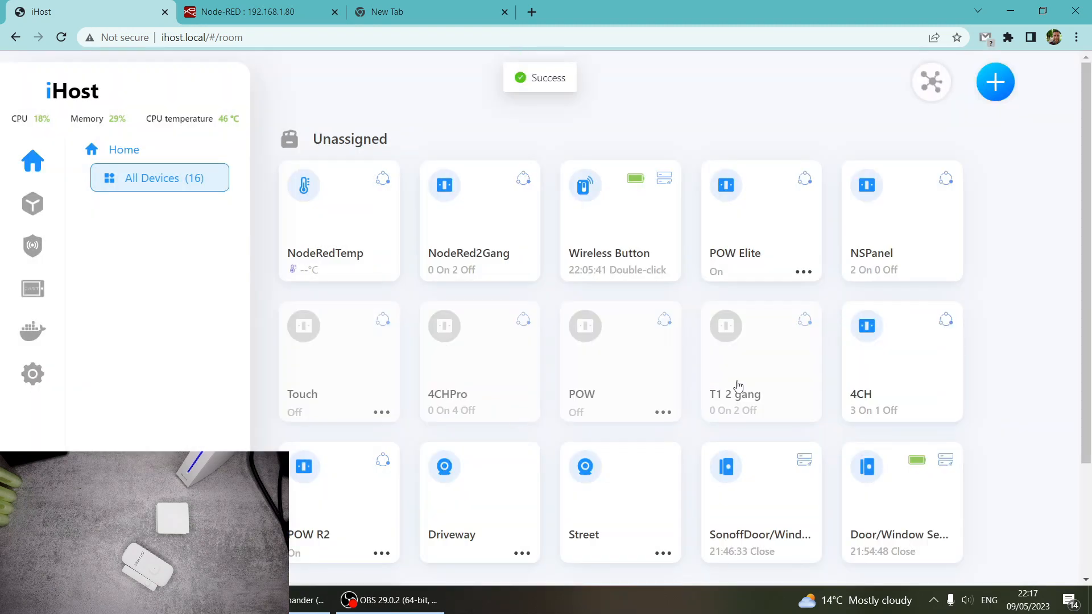
Step: Switch to Node-RED, trigger the NodeRedSwitch registration flow to register the device again, and return to iHost
left_click(215, 5)
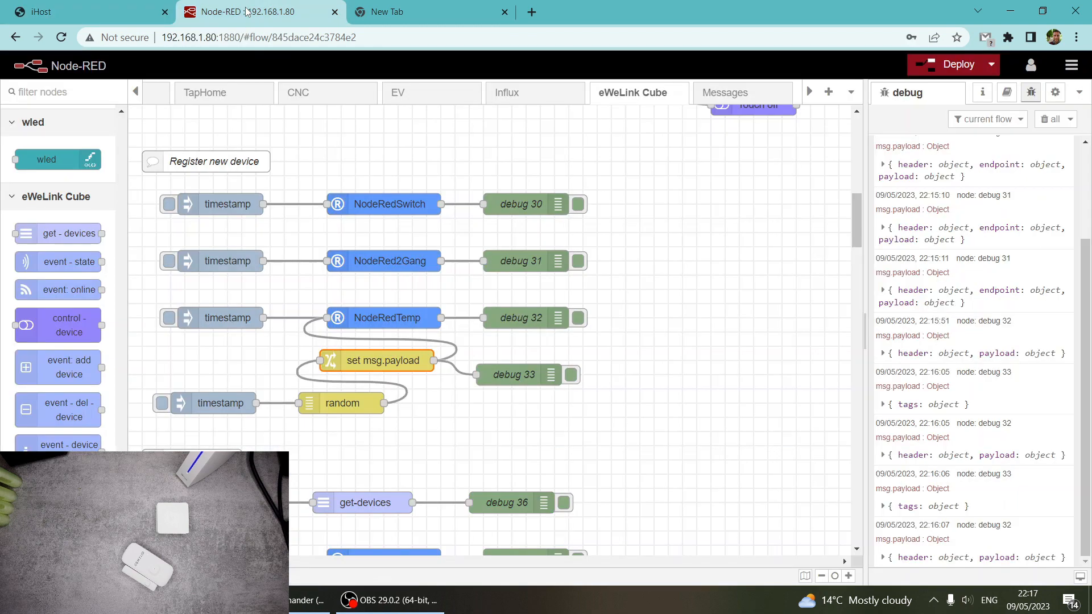
left_click(169, 203)
left_click(88, 8)
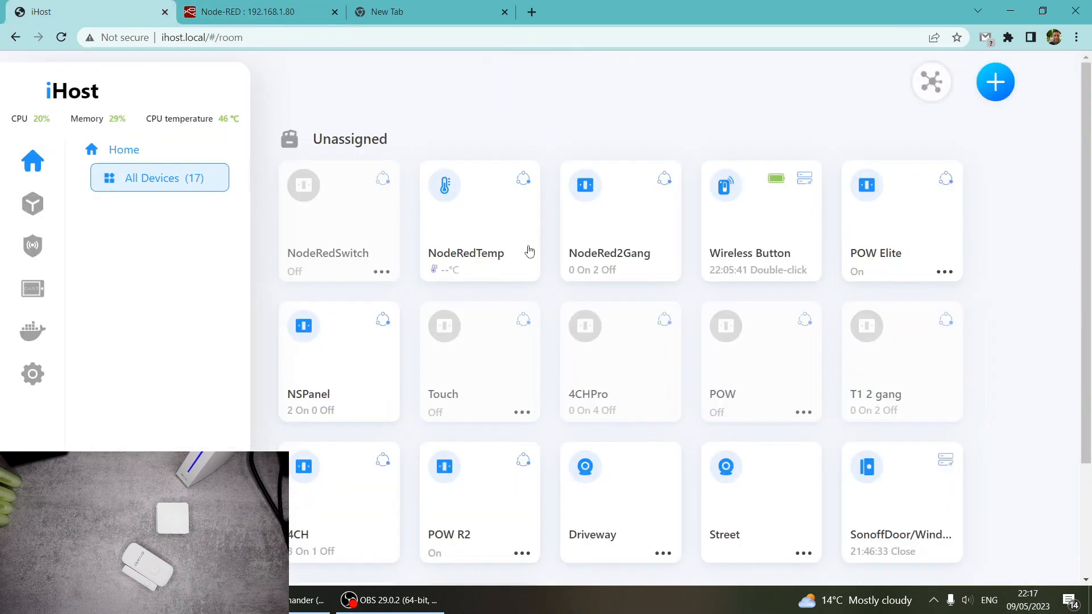
Step: View NodeRedTemp's details, close them, and toggle the newly registered NodeRedSwitch in iHost
left_click(476, 228)
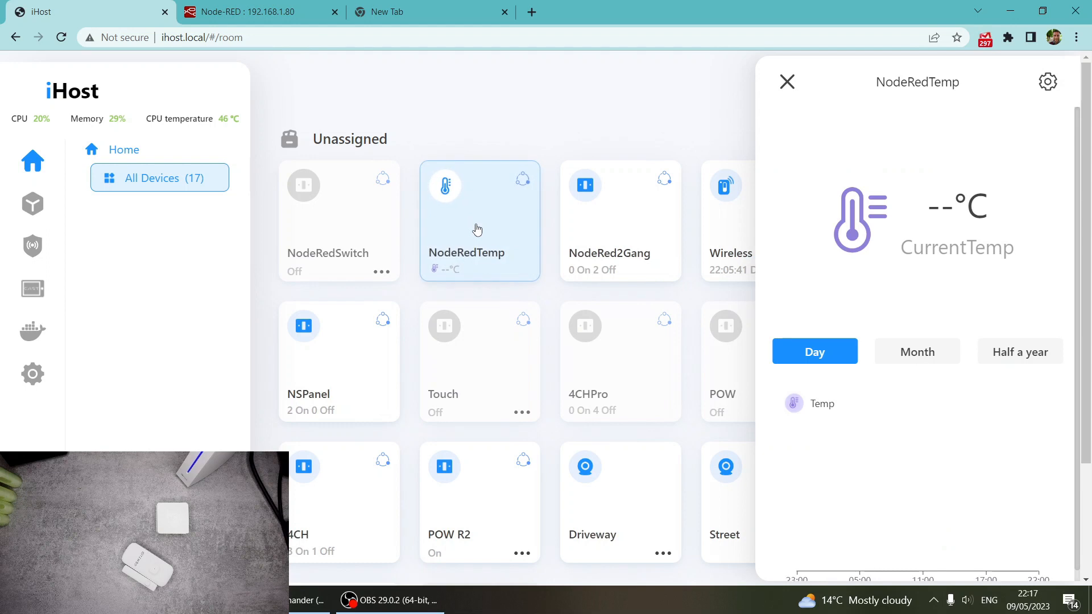
left_click(787, 81)
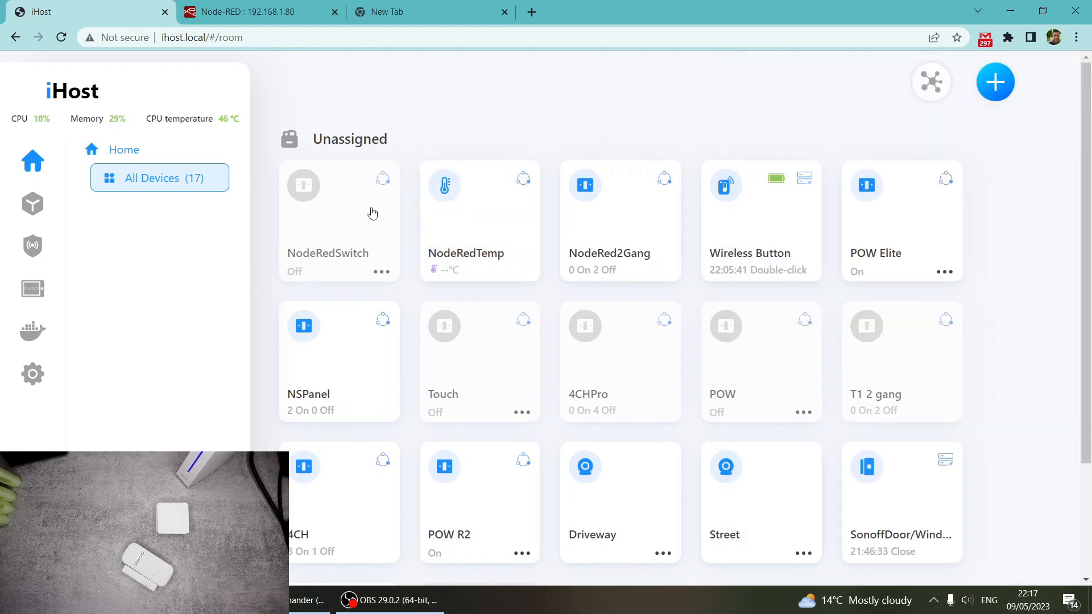
left_click(360, 219)
Step: Switch to Node-RED, view the settings of the timestamp inject node feeding NodeRedSwitch, and close them without changes
left_click(233, 12)
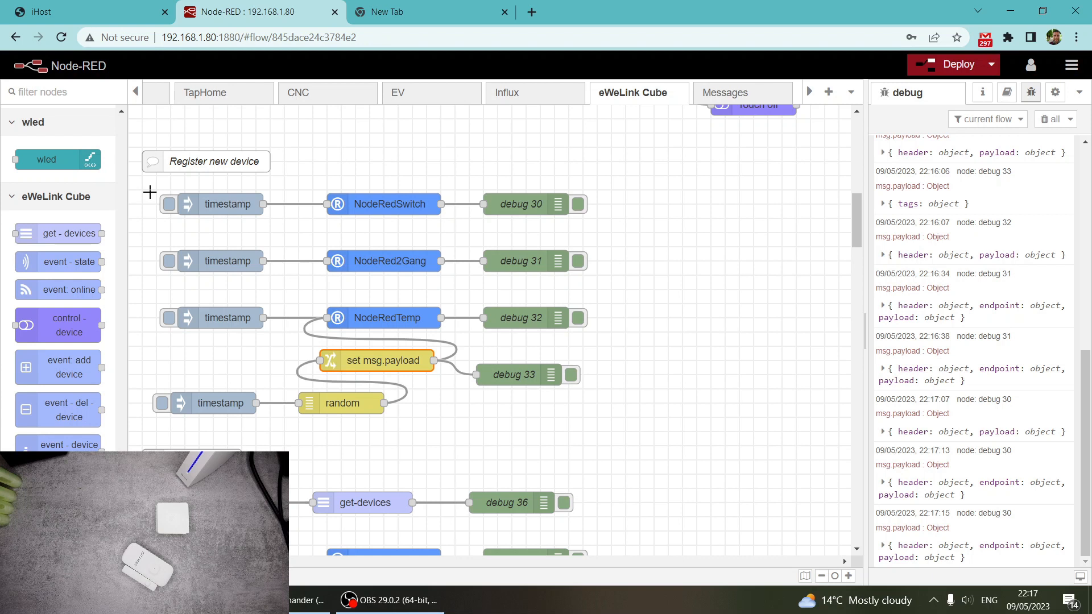
double_click(221, 207)
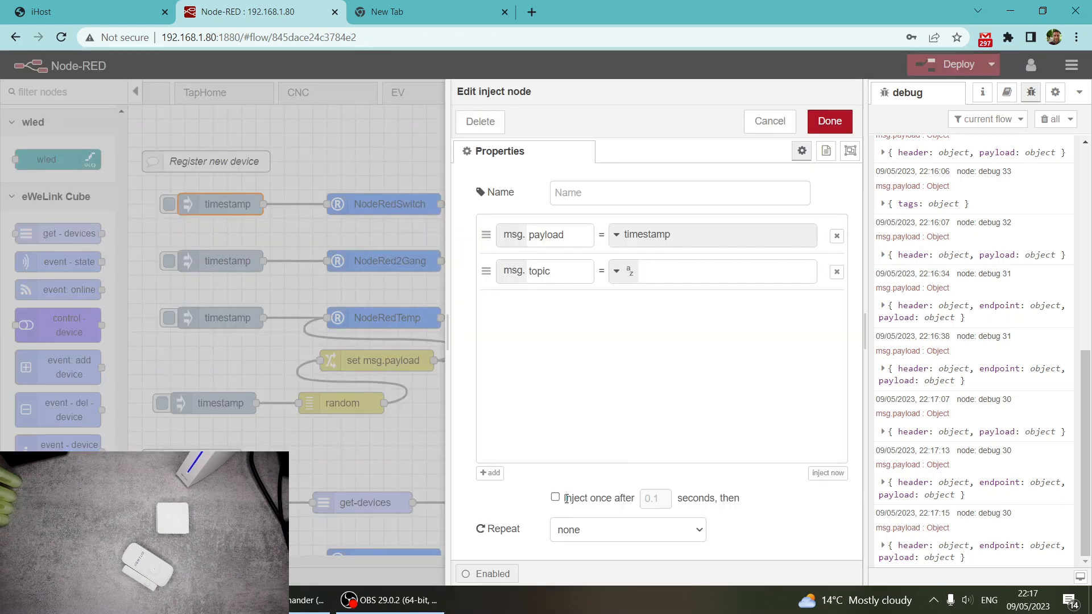
left_click(770, 121)
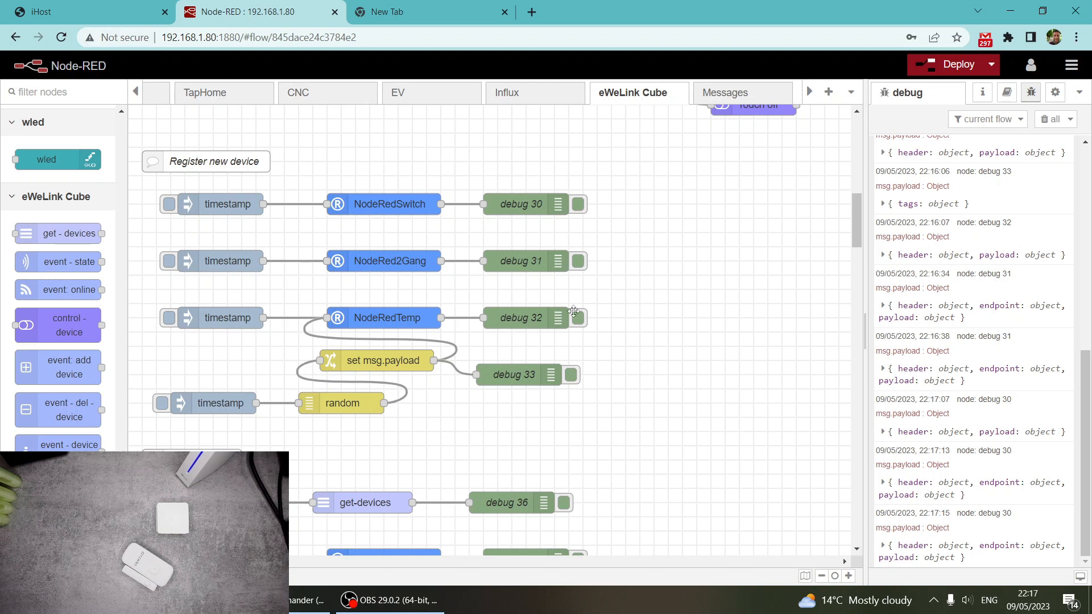
Step: Switch to iHost and delete the re-registered NodeRedSwitch device through its device settings
left_click(87, 12)
left_click(379, 277)
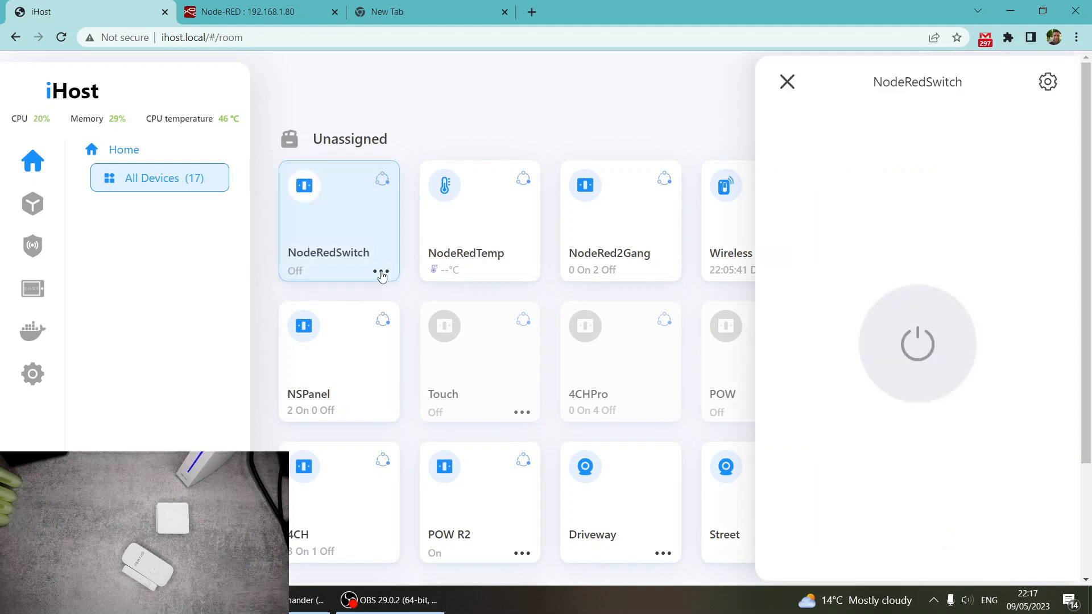
left_click(1047, 82)
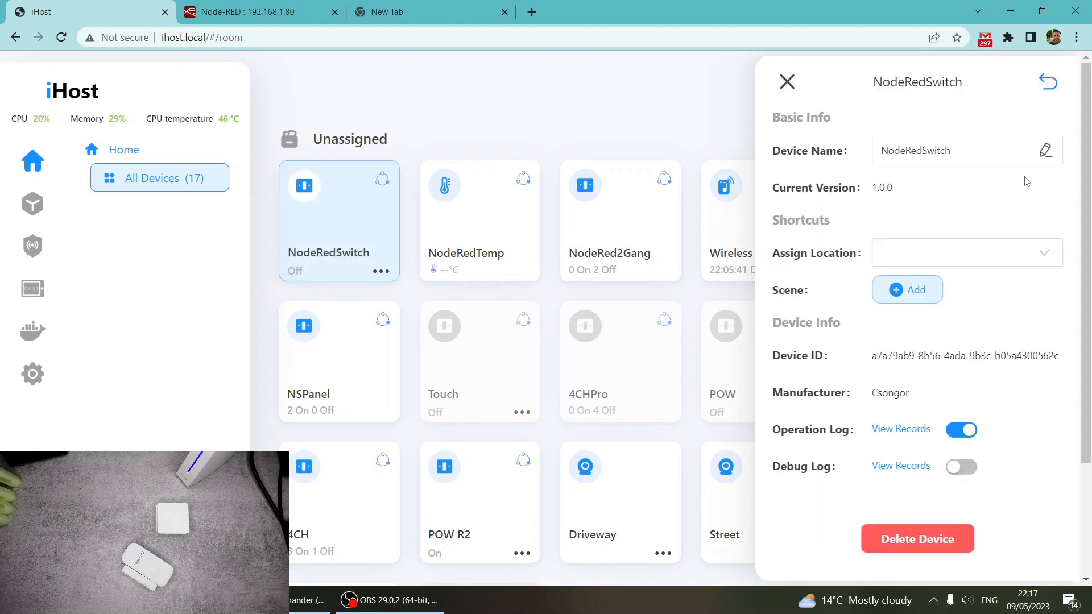
left_click(908, 539)
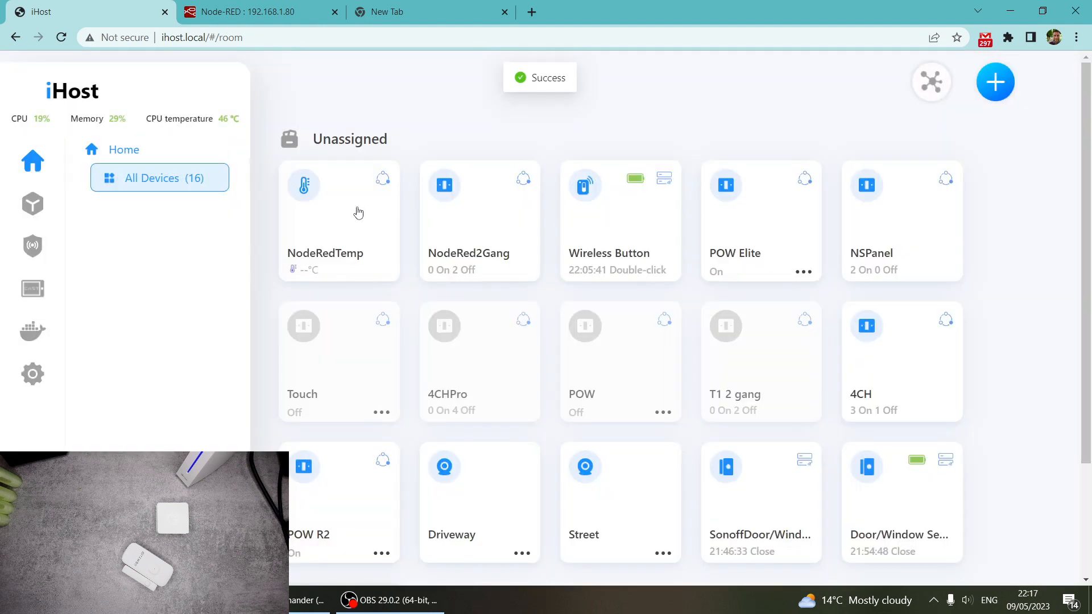
Step: Delete the NodeRedTemp device from iHost through its device settings and confirm the deletion
left_click(356, 214)
left_click(1047, 83)
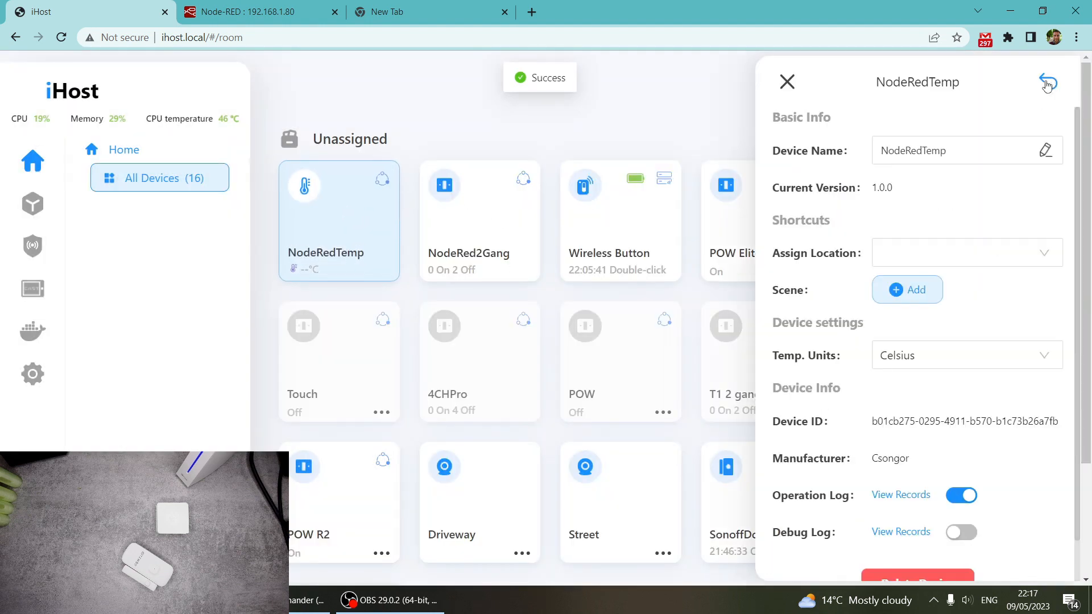
left_click(927, 577)
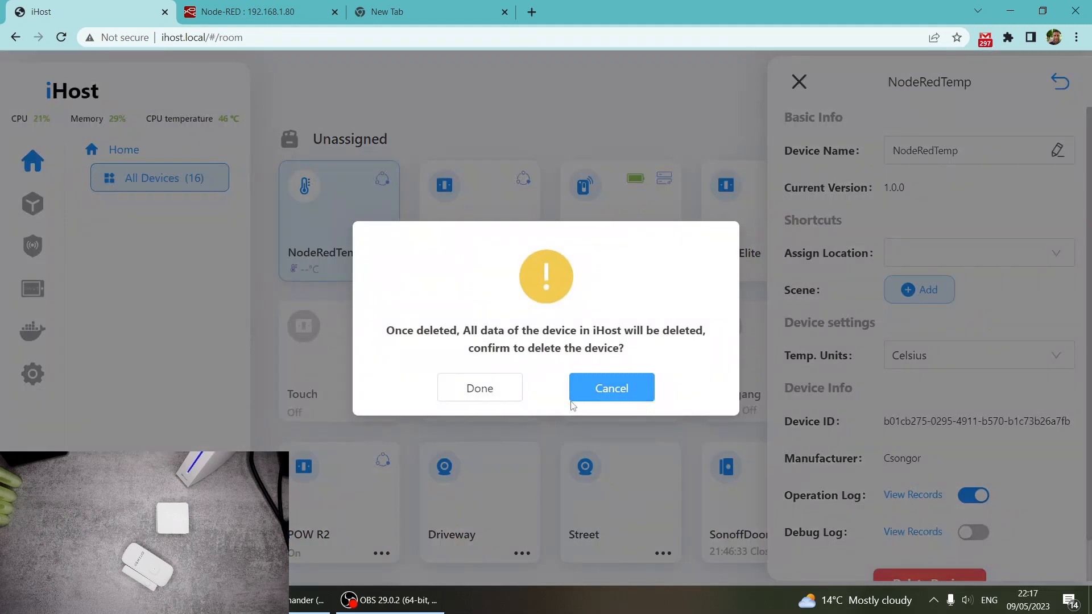
left_click(479, 388)
Step: Switch to Node-RED, try the Light category in the NodeRedTemp register node, view the available capabilities, and close it without saving
left_click(251, 10)
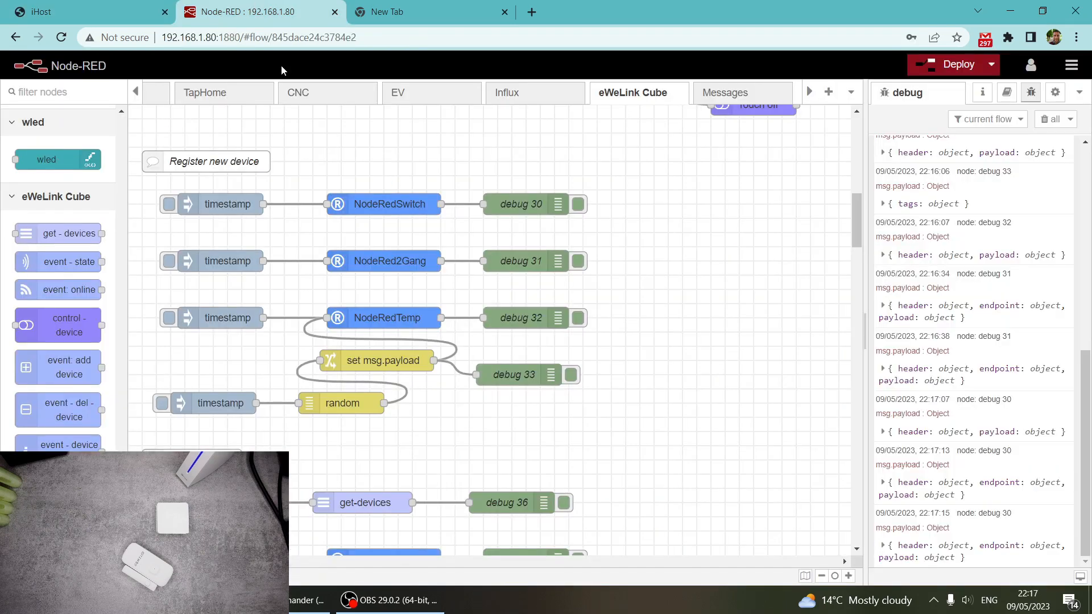
left_click(371, 322)
double_click(371, 322)
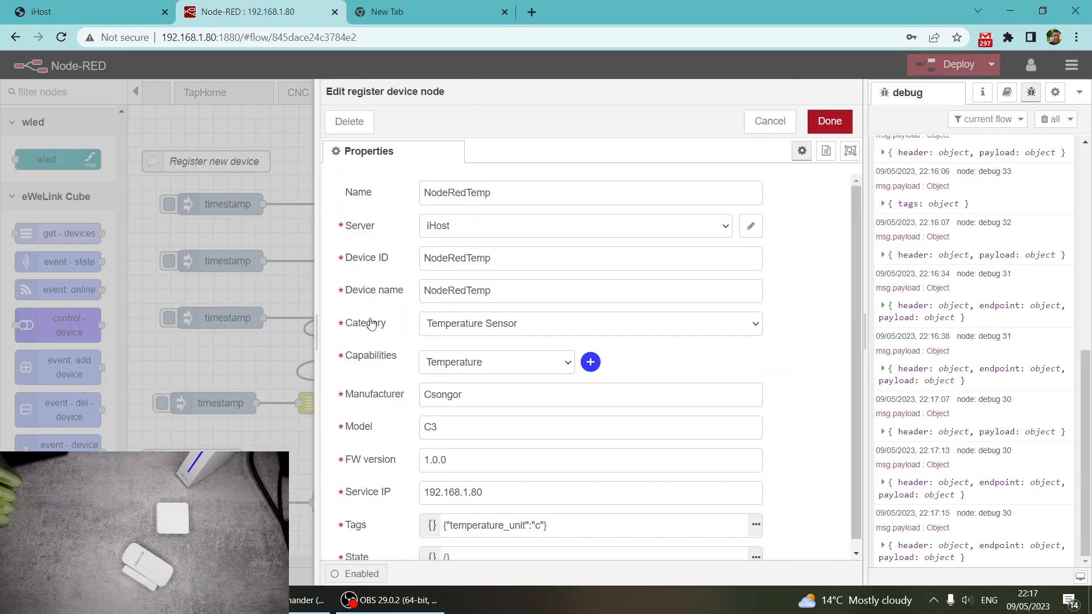
left_click(548, 333)
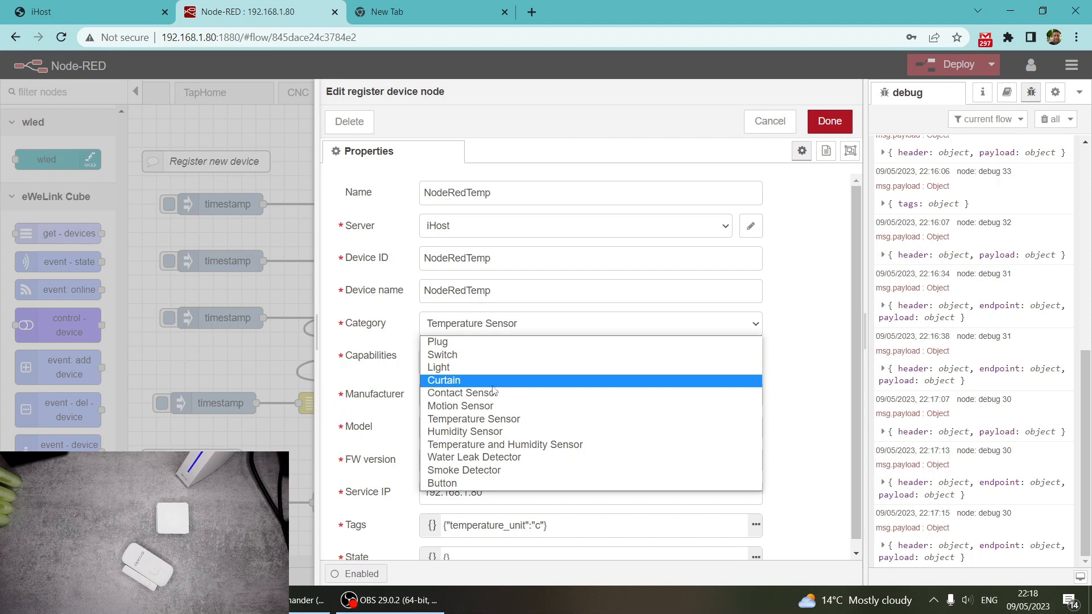
left_click(474, 367)
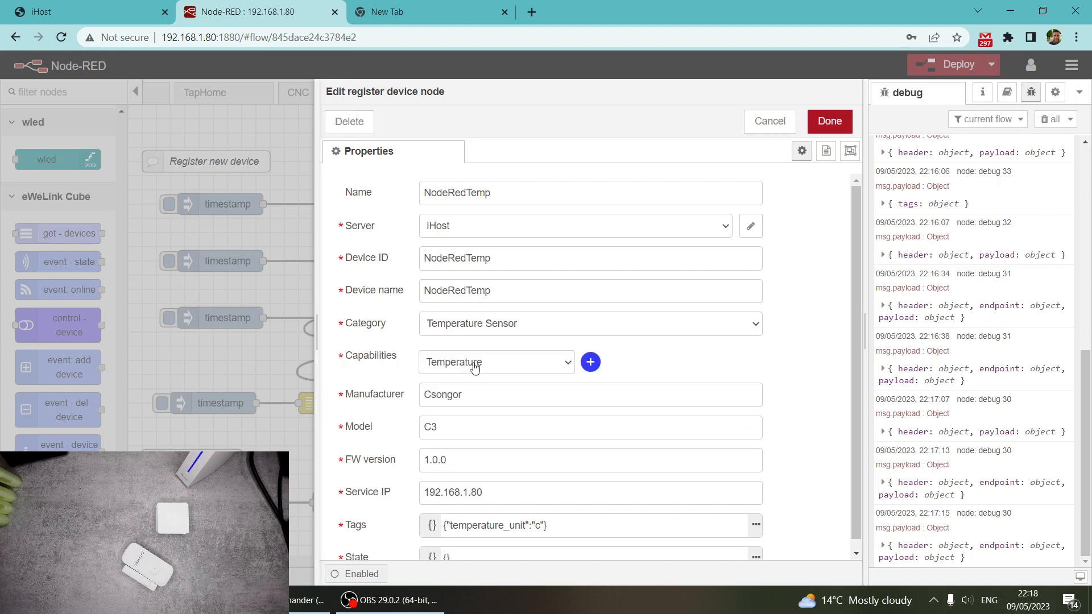
left_click(477, 368)
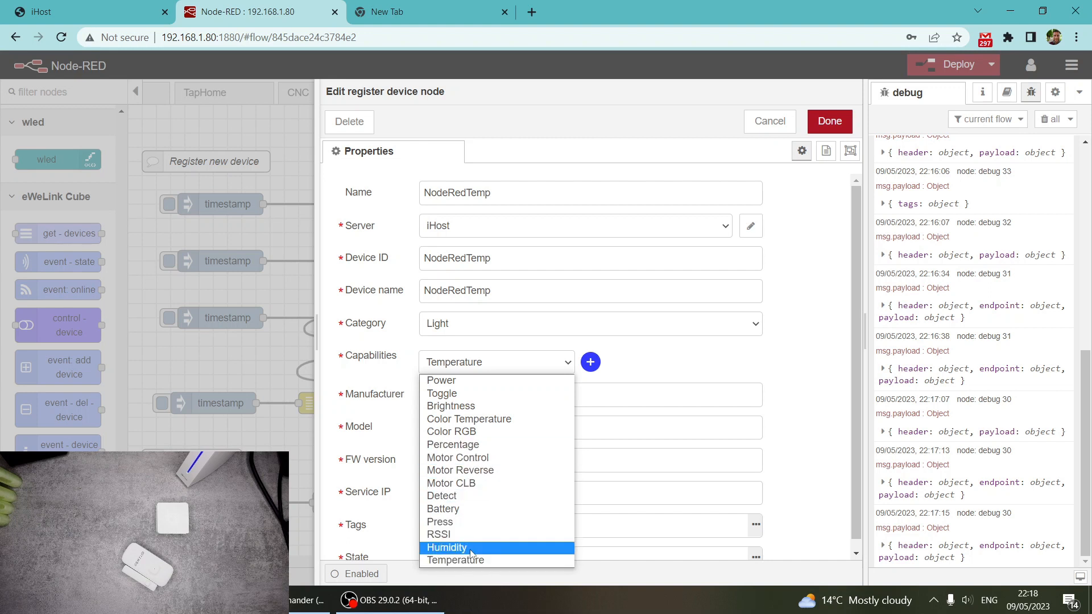
left_click(647, 365)
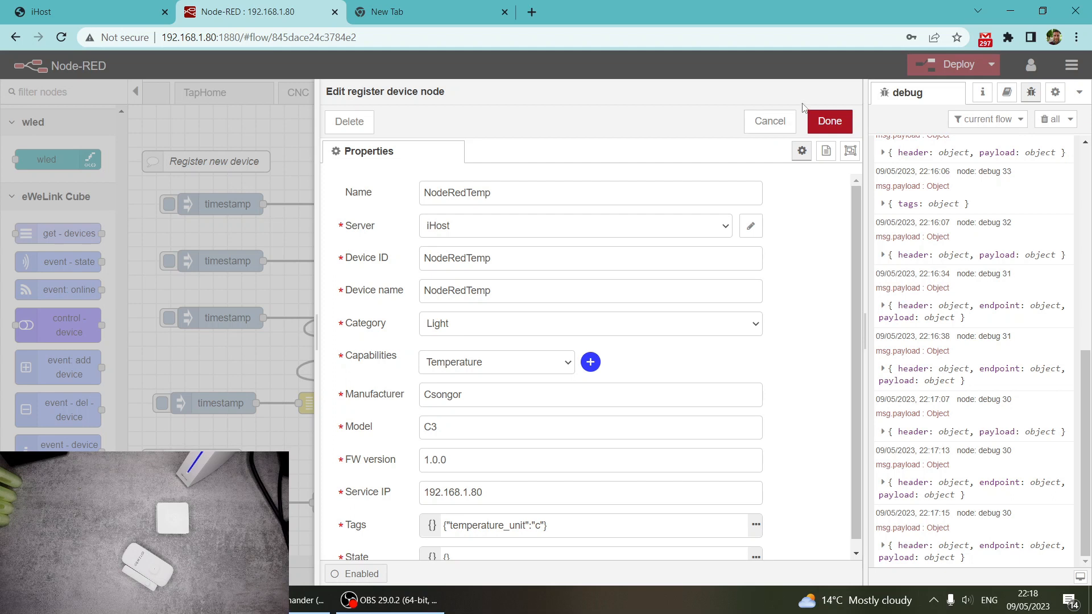
left_click(770, 121)
Step: View the scene lists in iHost and return to the eWeLink Cube flow in Node-RED
left_click(100, 6)
left_click(32, 204)
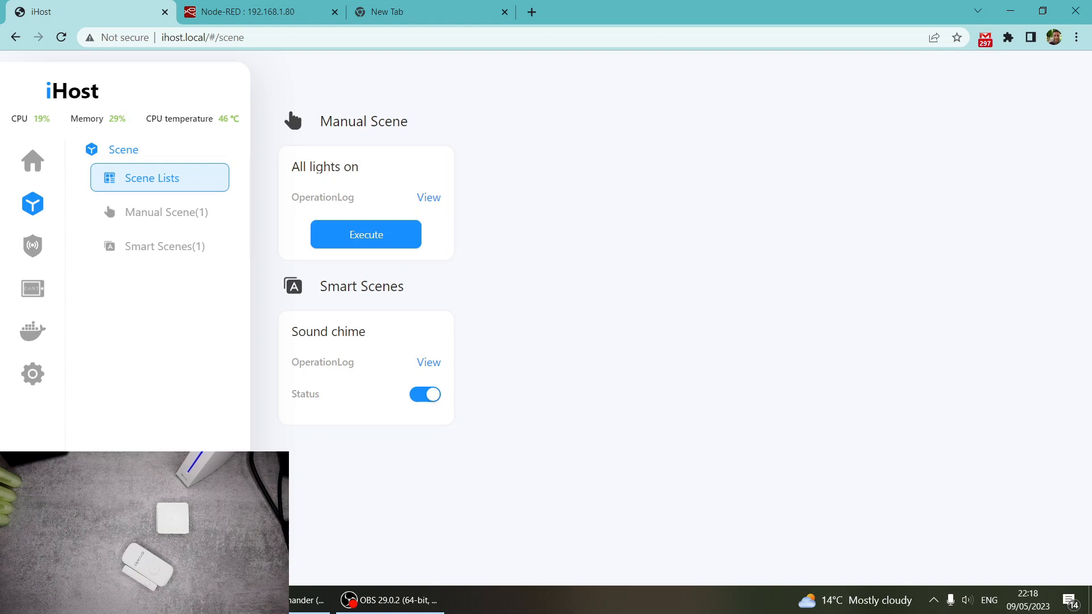
left_click(244, 11)
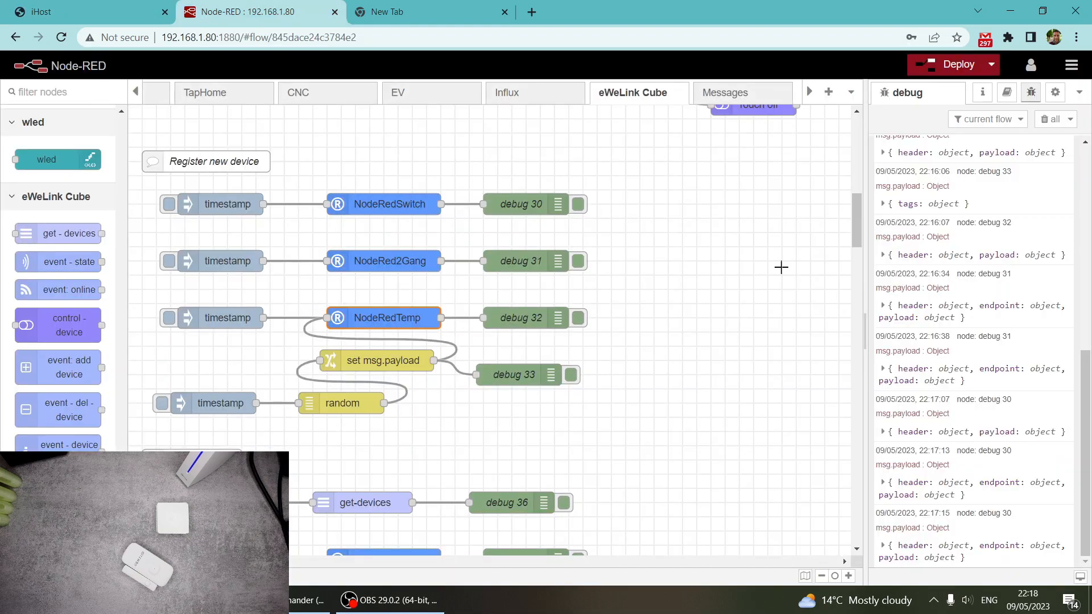
Step: Review the eWeLink Cube flow from the device list section downward and select the nodes of the NSPanel Pro section
scroll(755, 284, "up", 5)
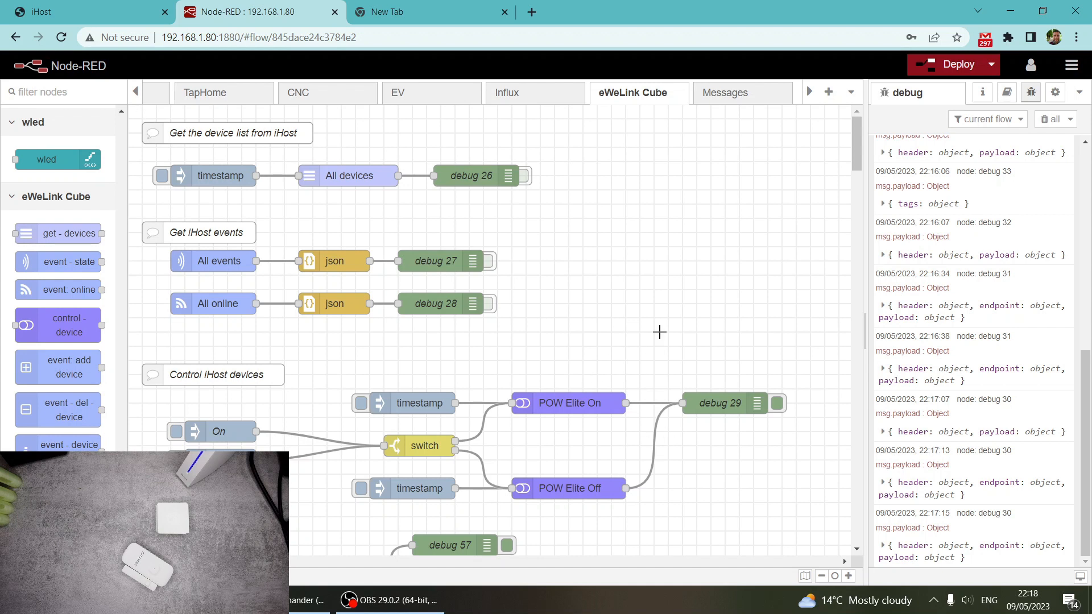
scroll(659, 332, "down", 5)
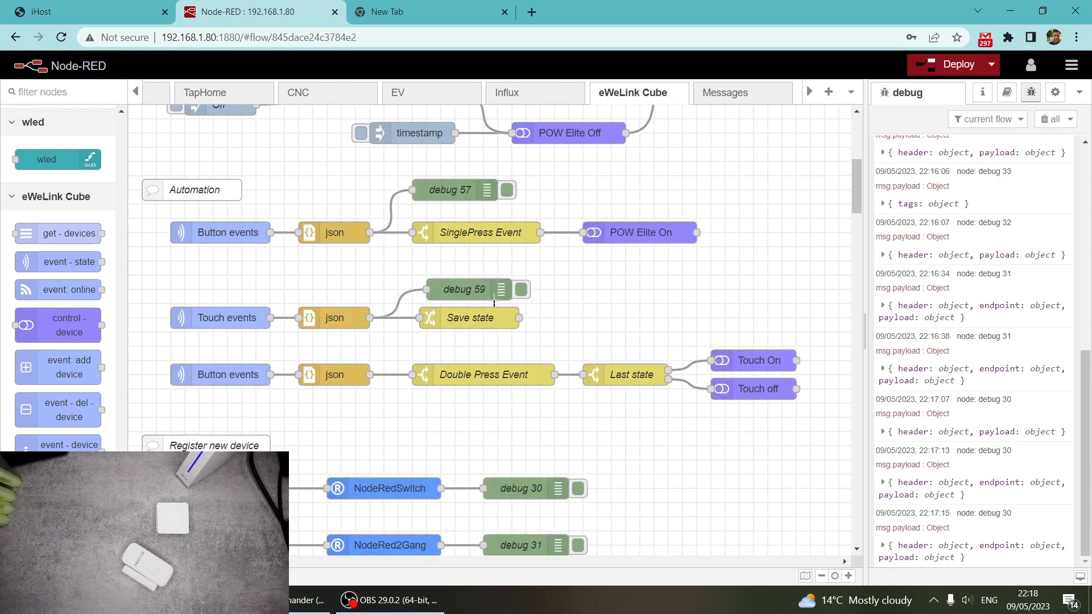
scroll(495, 299, "down", 3)
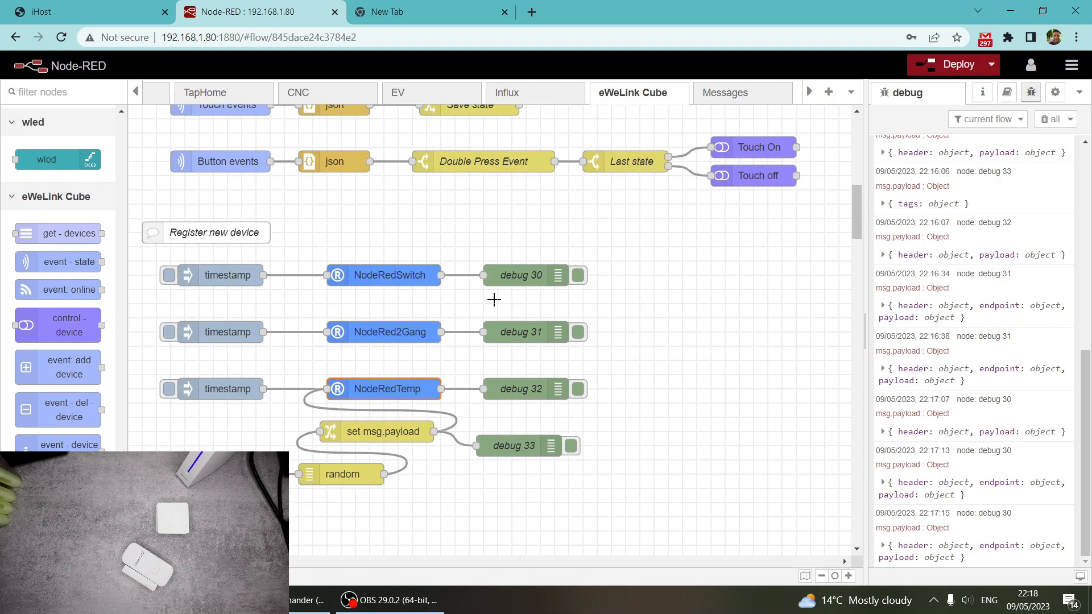
scroll(494, 300, "down", 3)
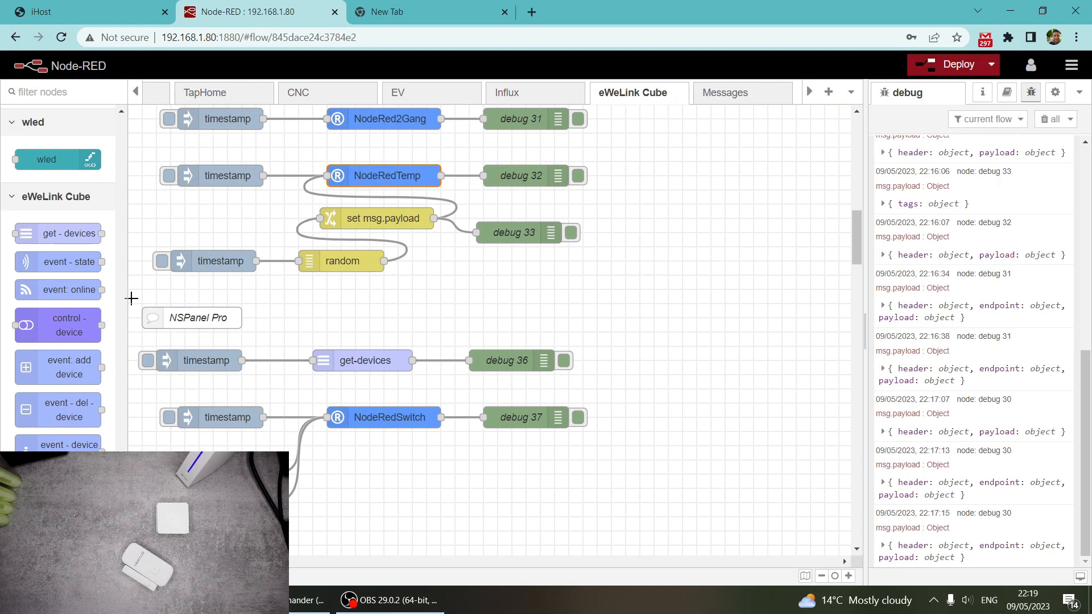
mouse_move(133, 298)
left_mouse_down()
mouse_move(546, 504)
mouse_move(704, 531)
mouse_move(652, 542)
left_mouse_up()
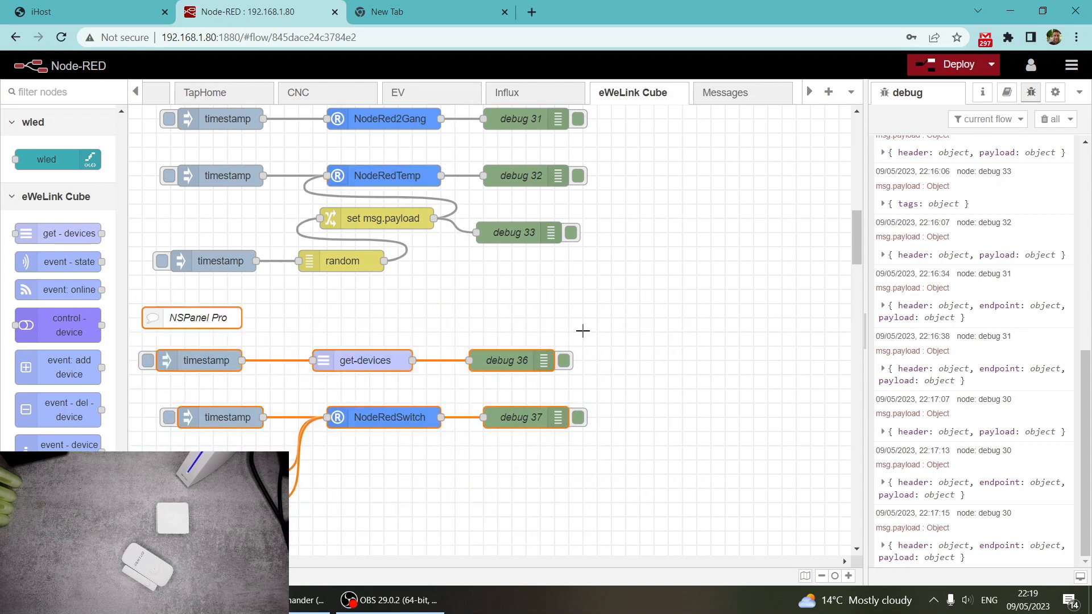
Step: Review the iHost sections again, clear the NSPanel Pro selection, and select only that section's NodeRedSwitch registration flow
scroll(344, 165, "up", 10)
scroll(304, 130, "up", 4)
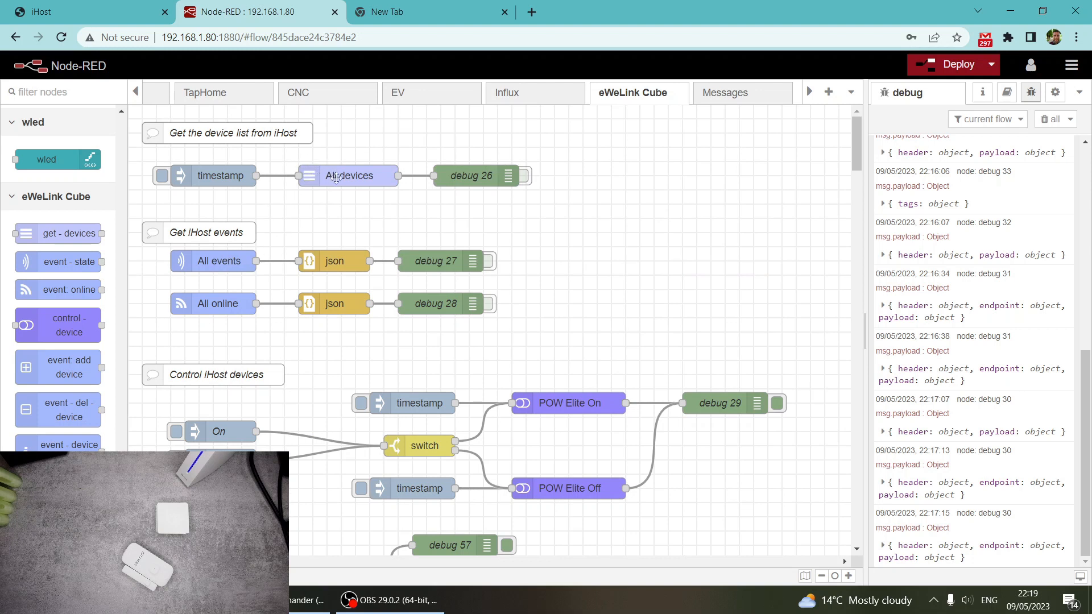
scroll(584, 378, "down", 9)
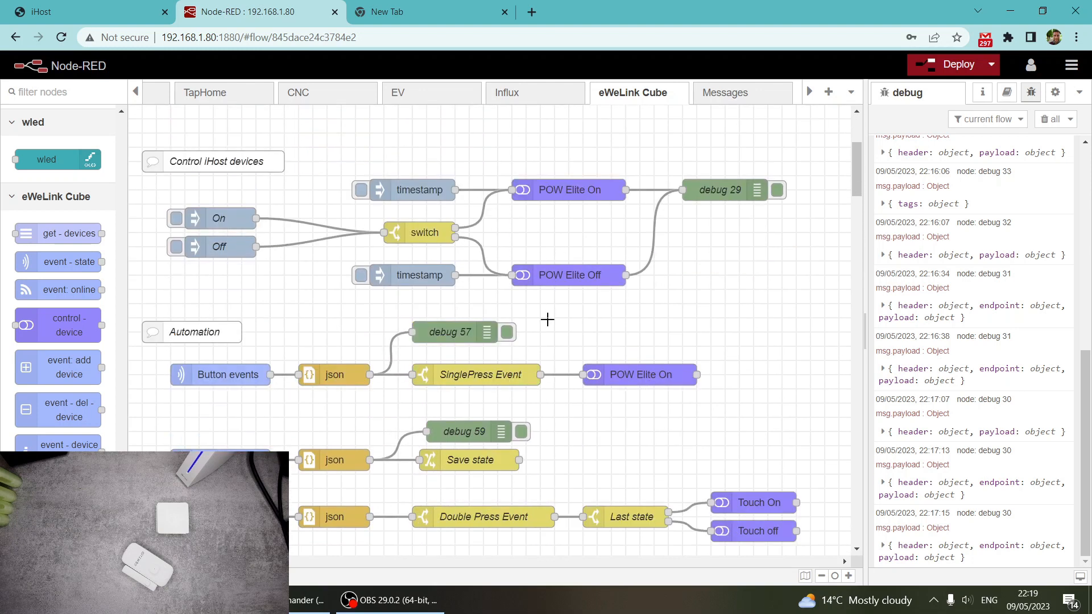
scroll(547, 320, "down", 5)
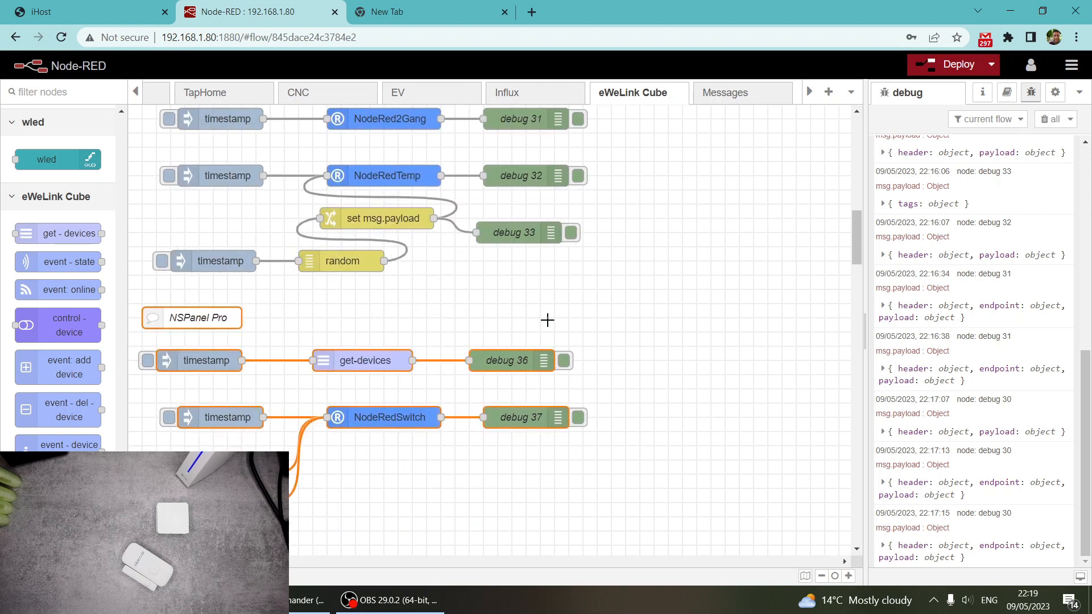
left_click(288, 334)
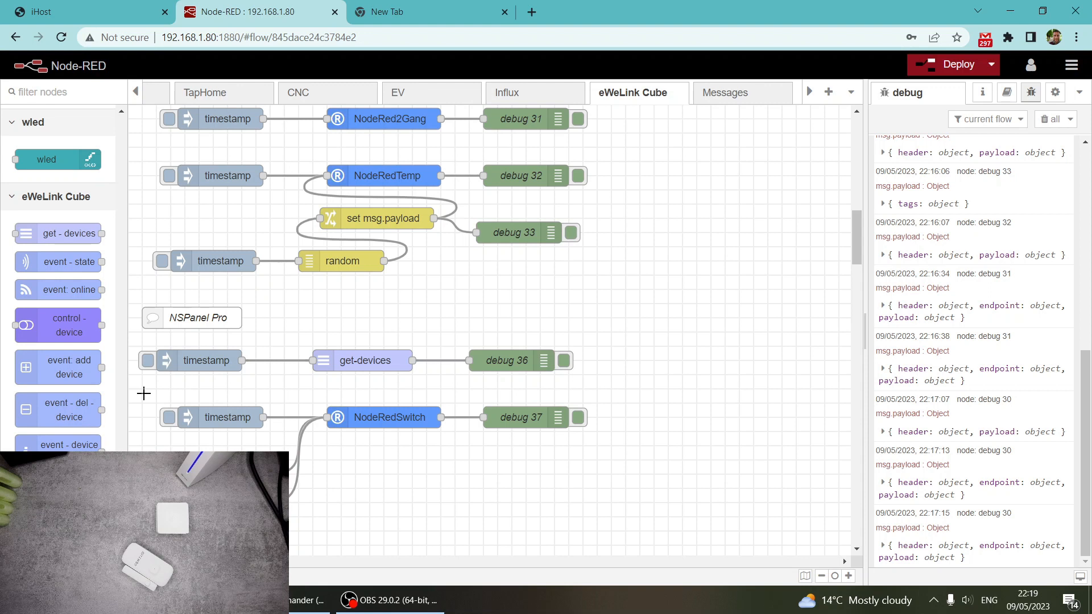
left_click_drag(142, 393, 633, 537)
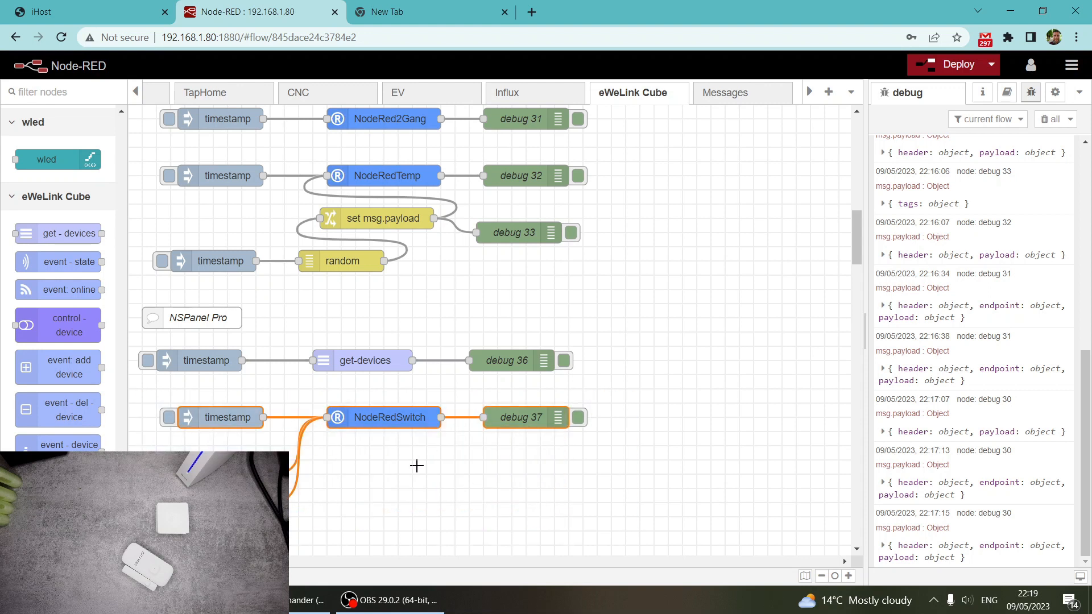